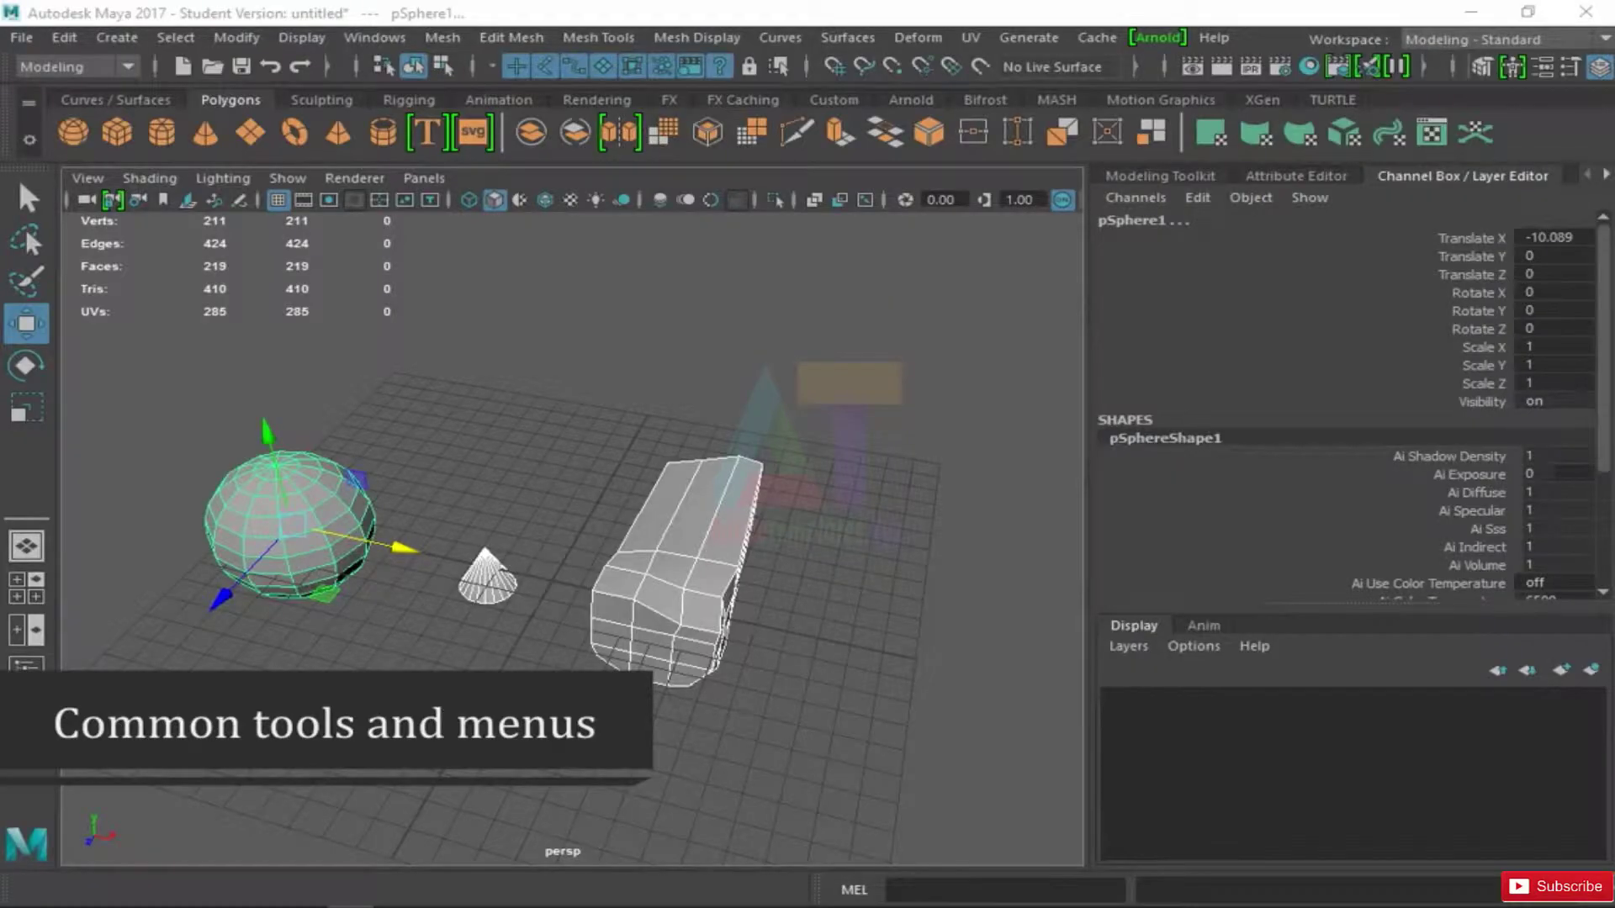
- Marquee-select the long box on its own, followed by all three objects together
{"action": "left_click_drag", "start_coordinate": [856, 401], "coordinate": [572, 734]}
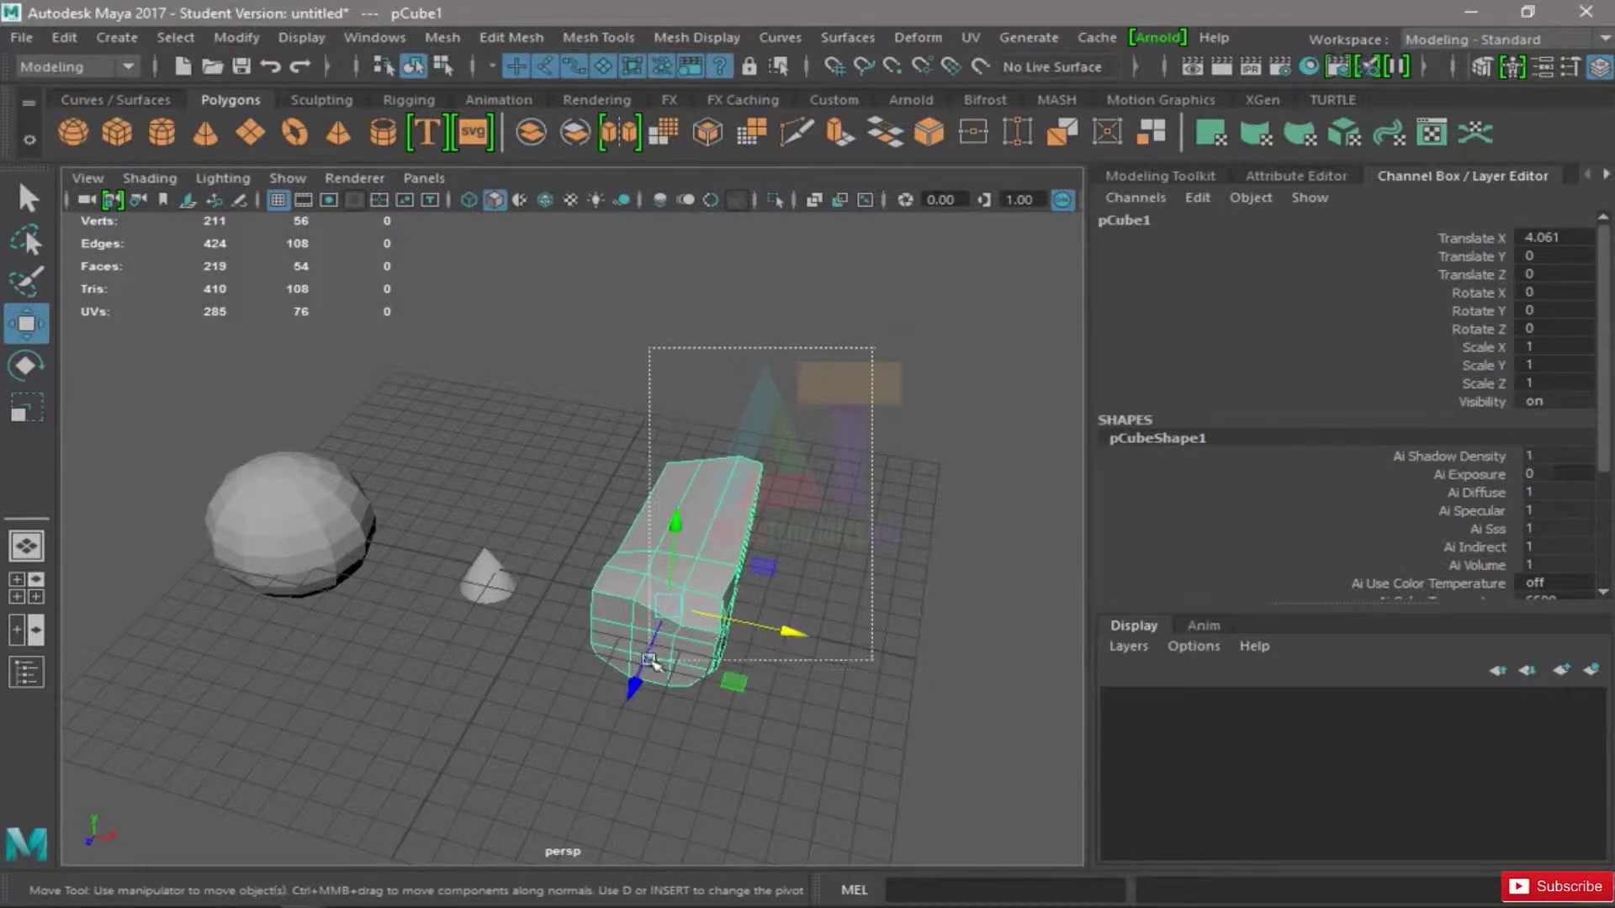
{"action": "left_click_drag", "start_coordinate": [652, 660], "coordinate": [584, 713]}
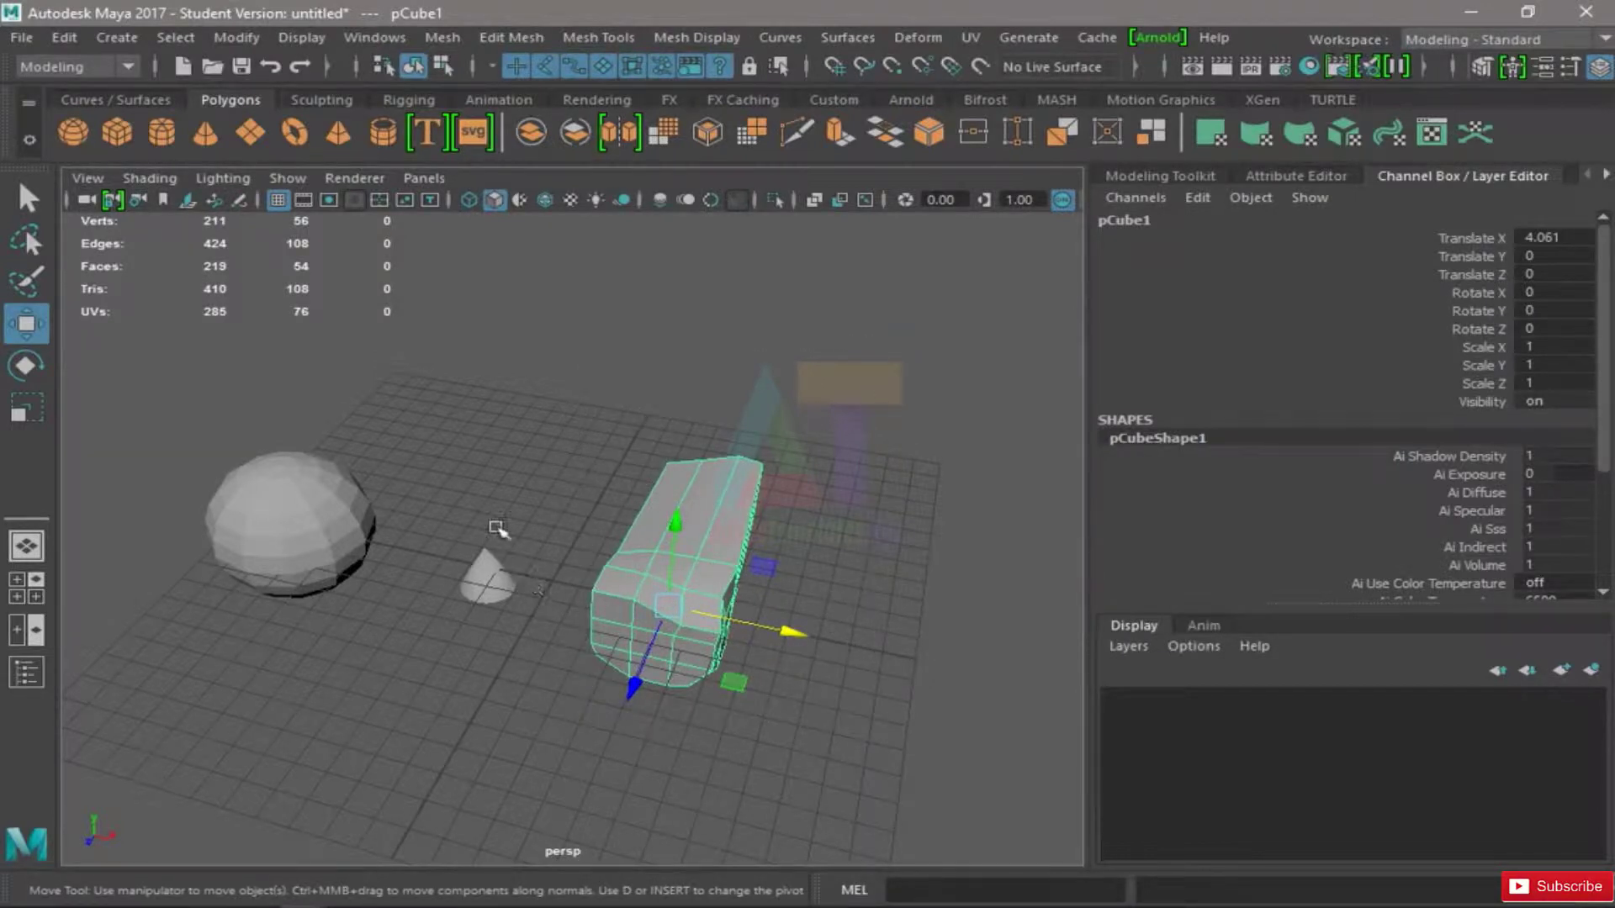
{"action": "left_click_drag", "start_coordinate": [785, 337], "coordinate": [197, 757]}
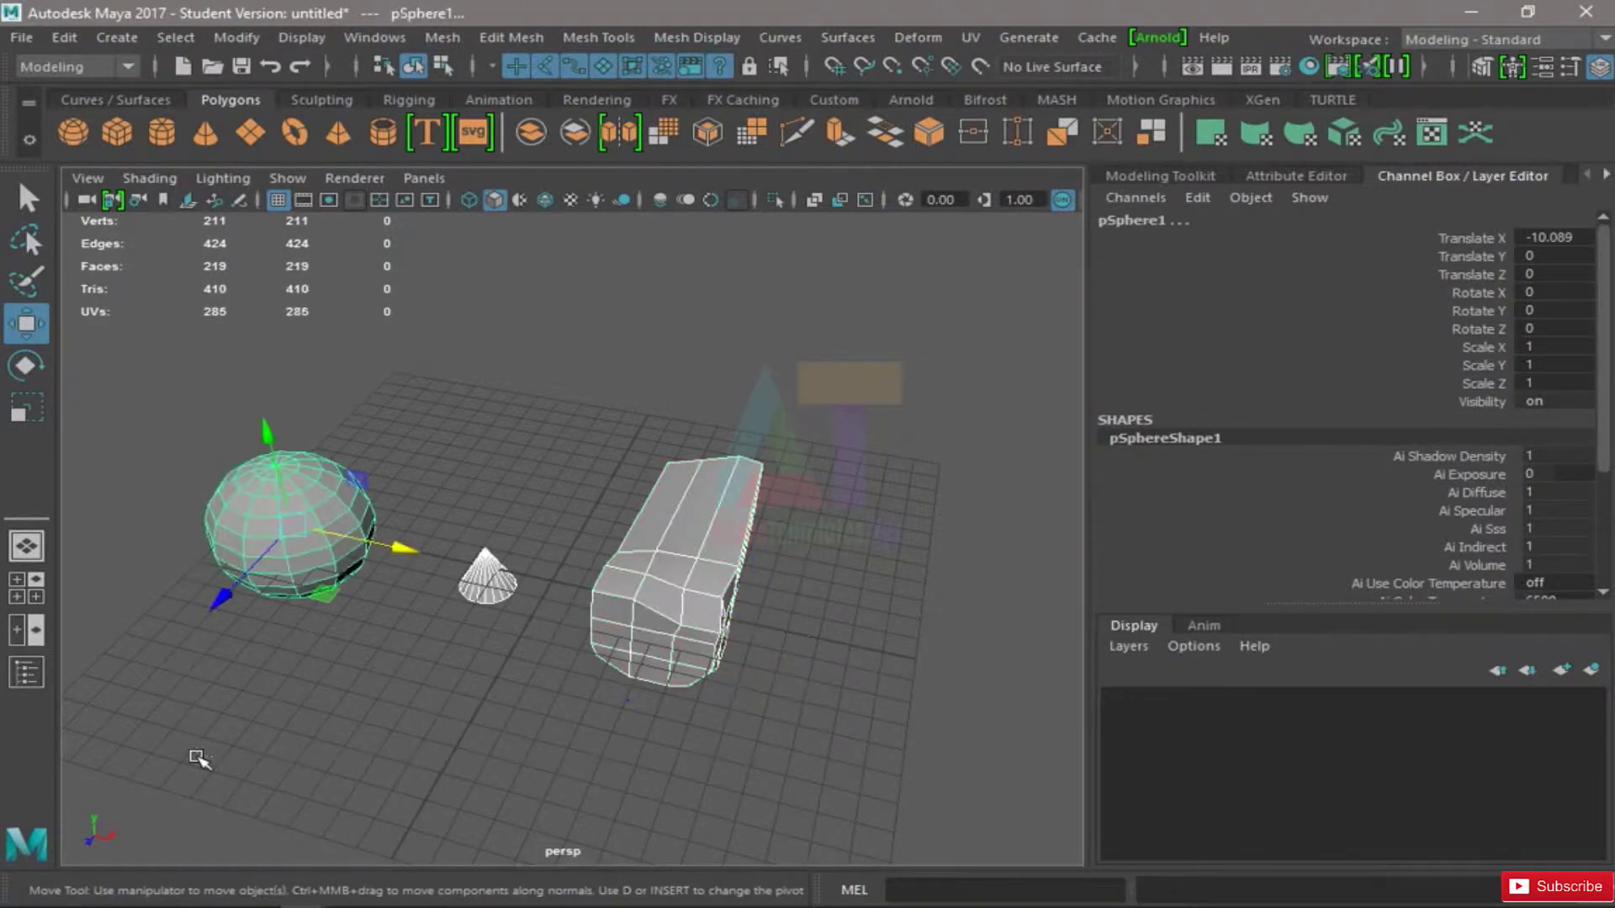
- Select only the sphere several times, clearing the selection in between, and leave it selected
{"action": "left_click", "coordinate": [216, 372]}
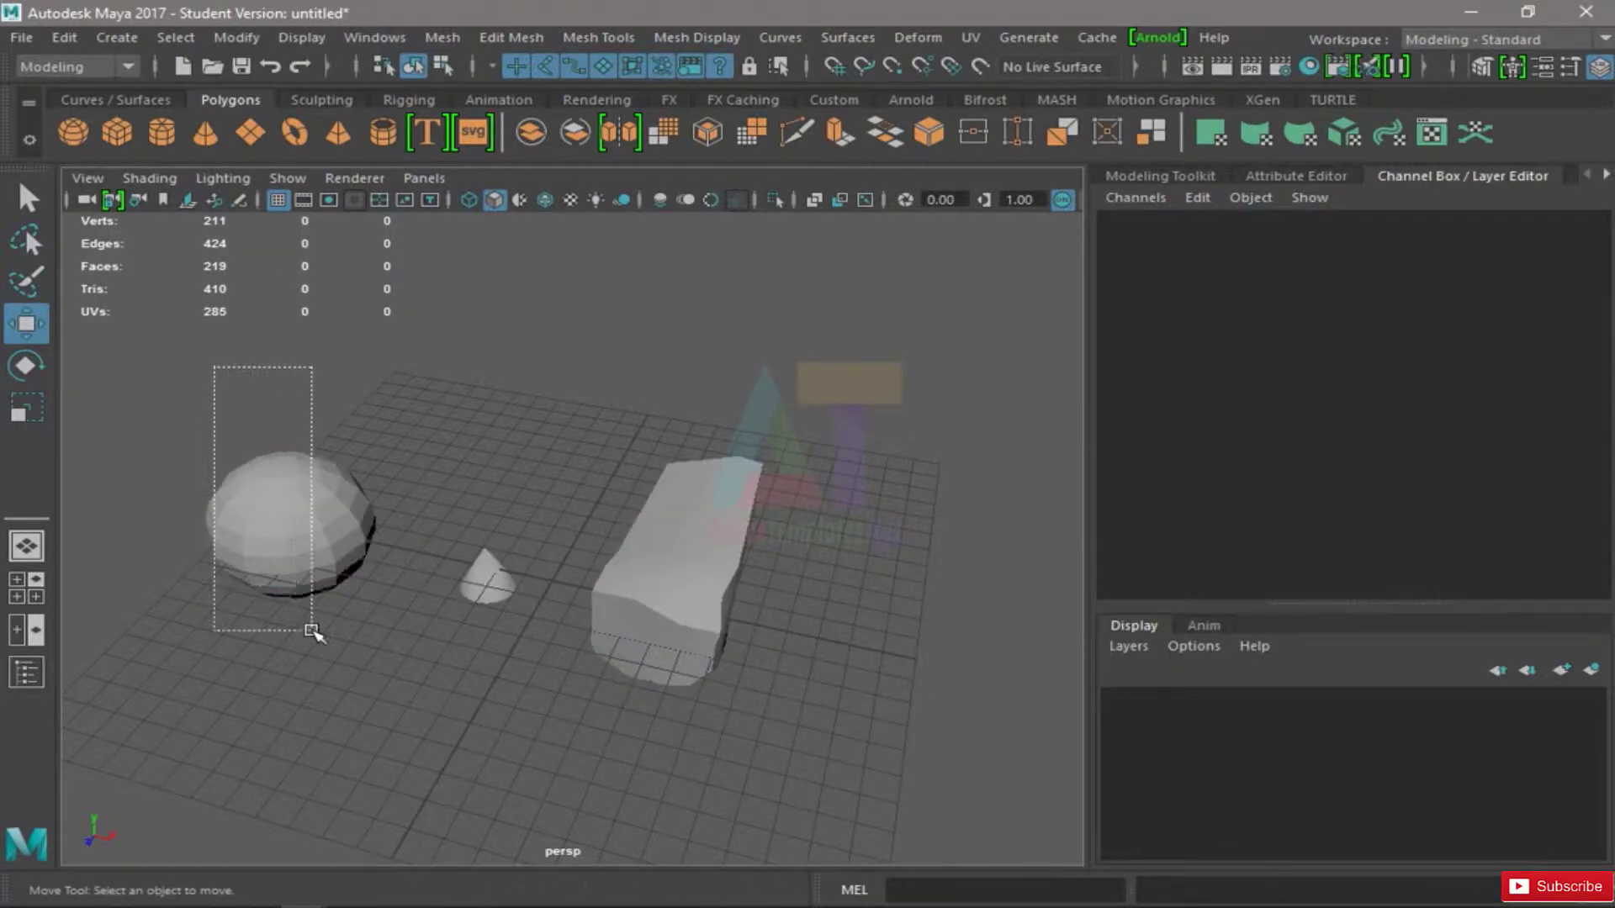
{"action": "left_click_drag", "start_coordinate": [313, 633], "coordinate": [315, 634]}
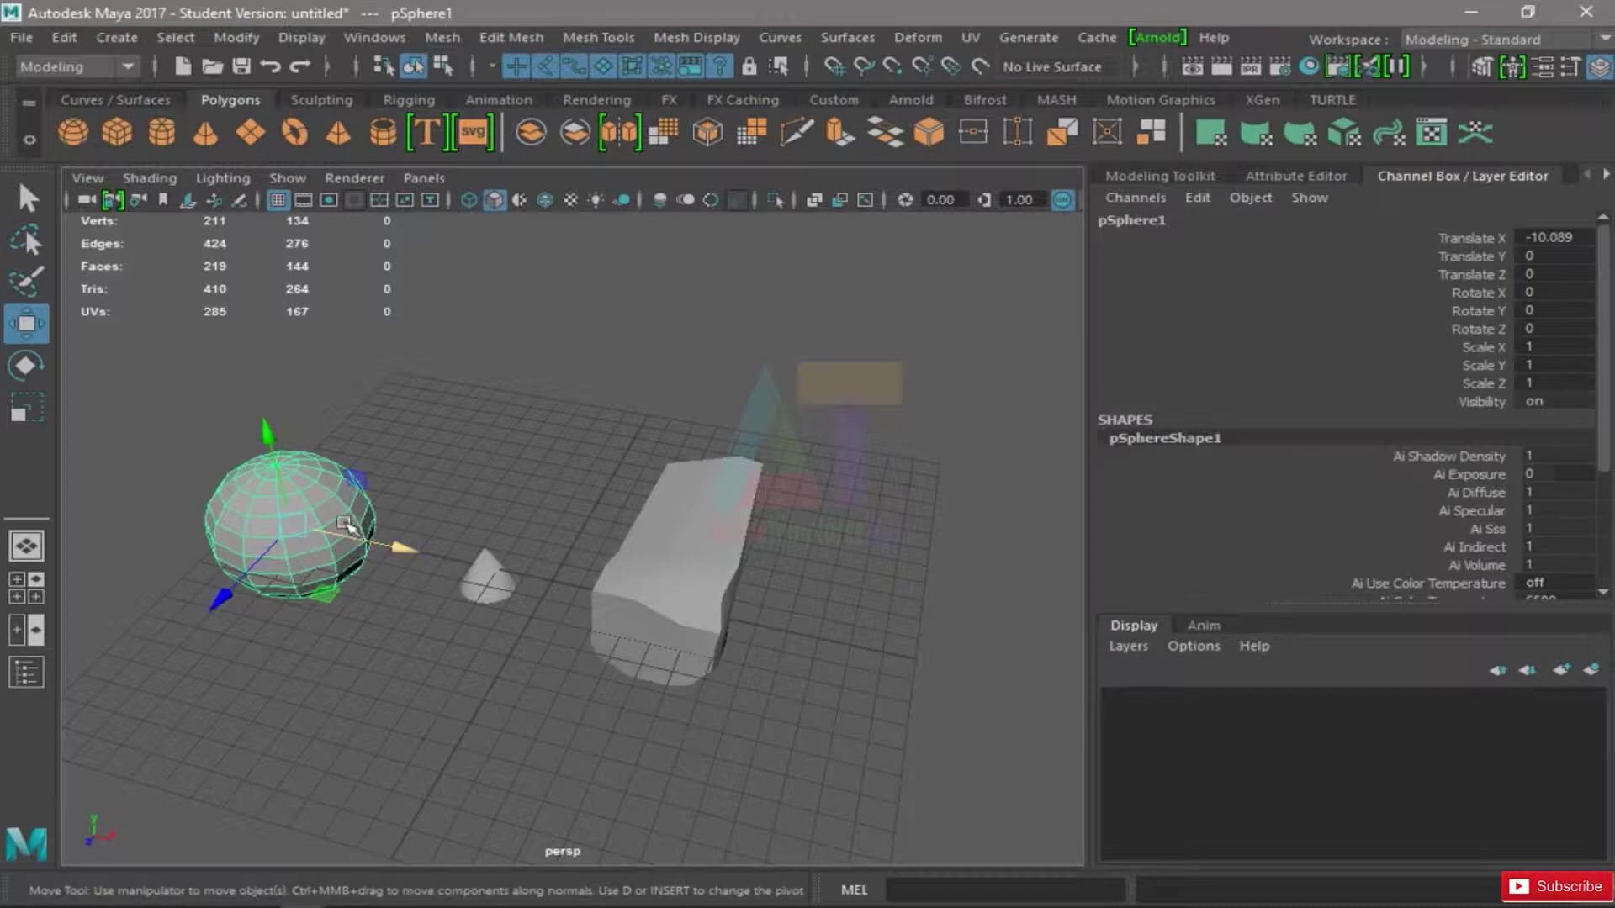
{"action": "left_click", "coordinate": [538, 433]}
{"action": "left_click", "coordinate": [272, 570]}
{"action": "left_click", "coordinate": [459, 423]}
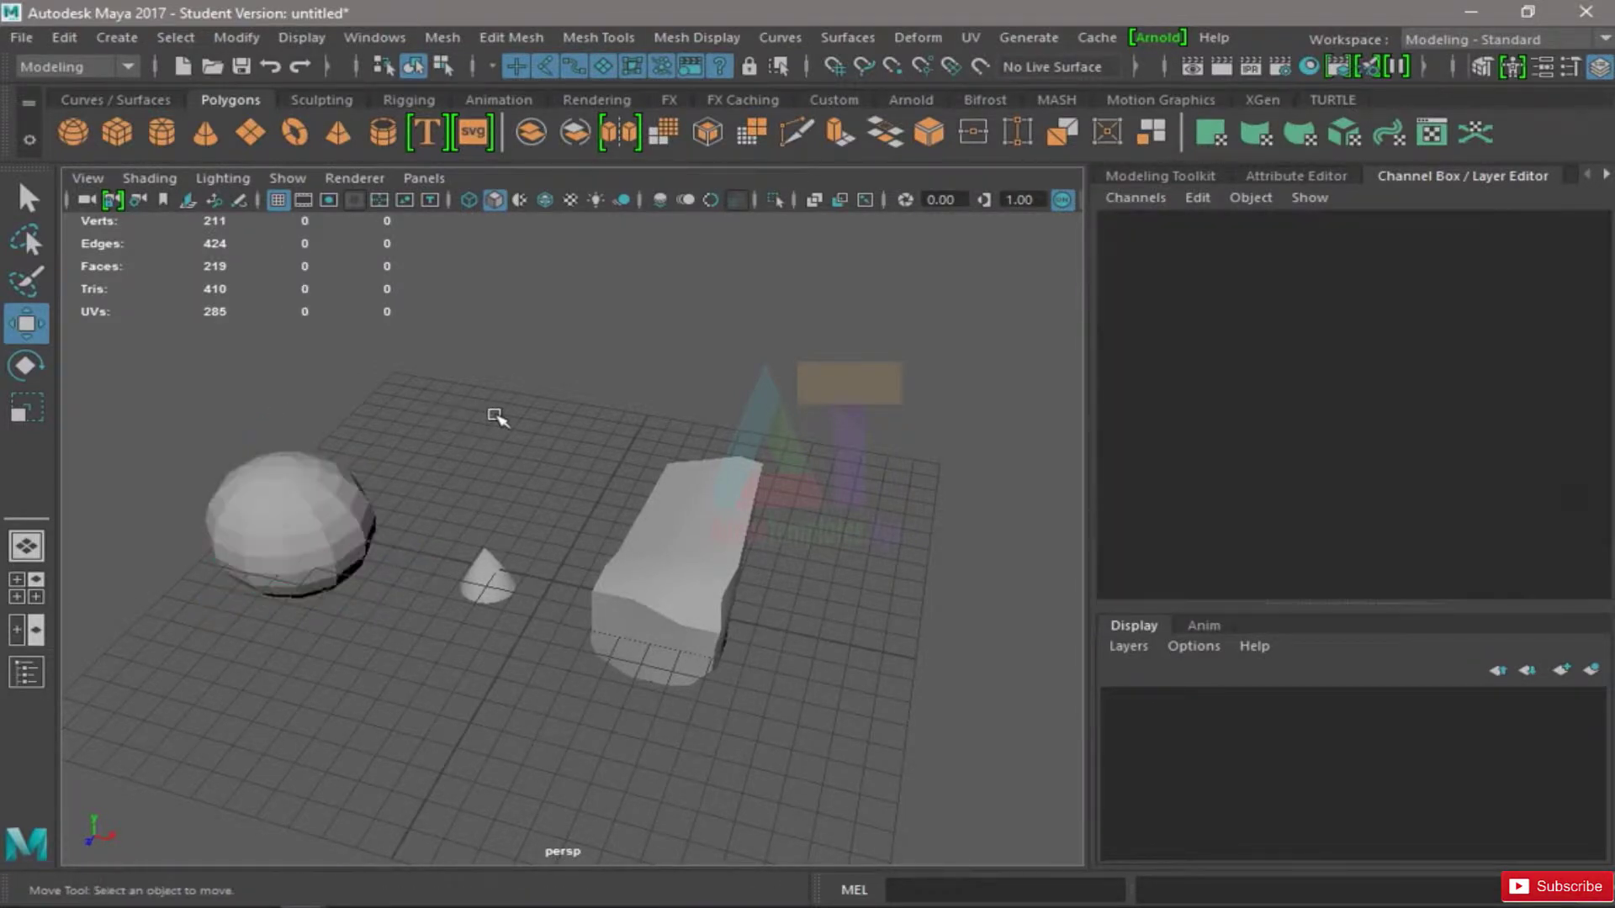
{"action": "left_click_drag", "start_coordinate": [300, 528], "coordinate": [295, 499]}
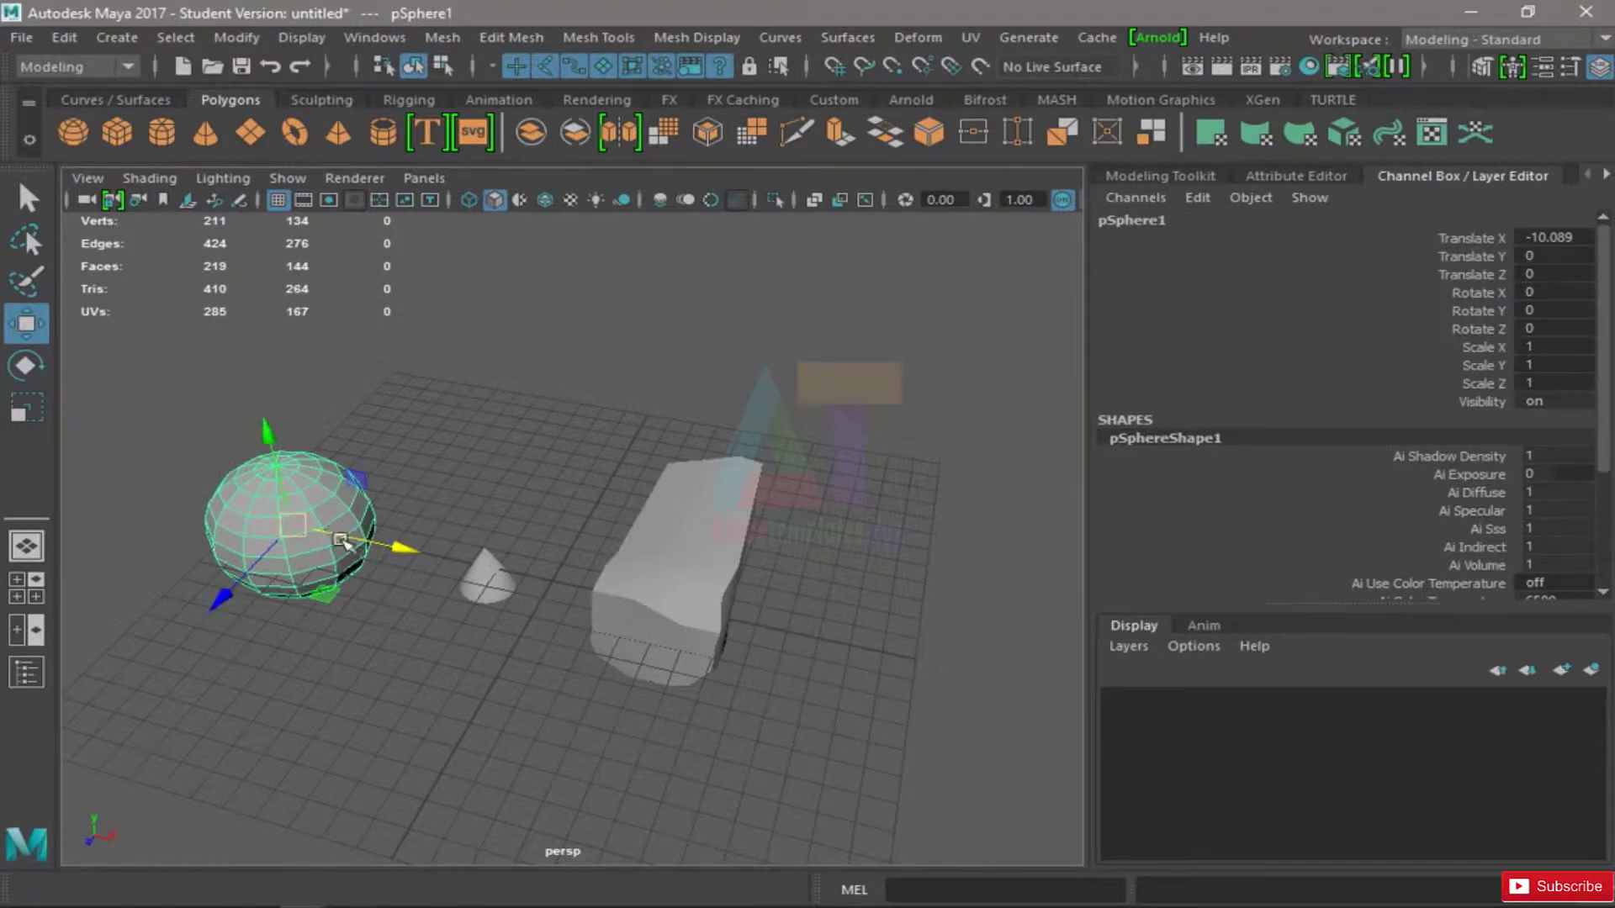
- Duplicate the sphere, cone and box five times backwards along Z, forming a column of six rows ending at about Z -66.88
{"action": "scroll", "coordinate": [535, 538], "scroll_direction": "down", "scroll_amount": 10}
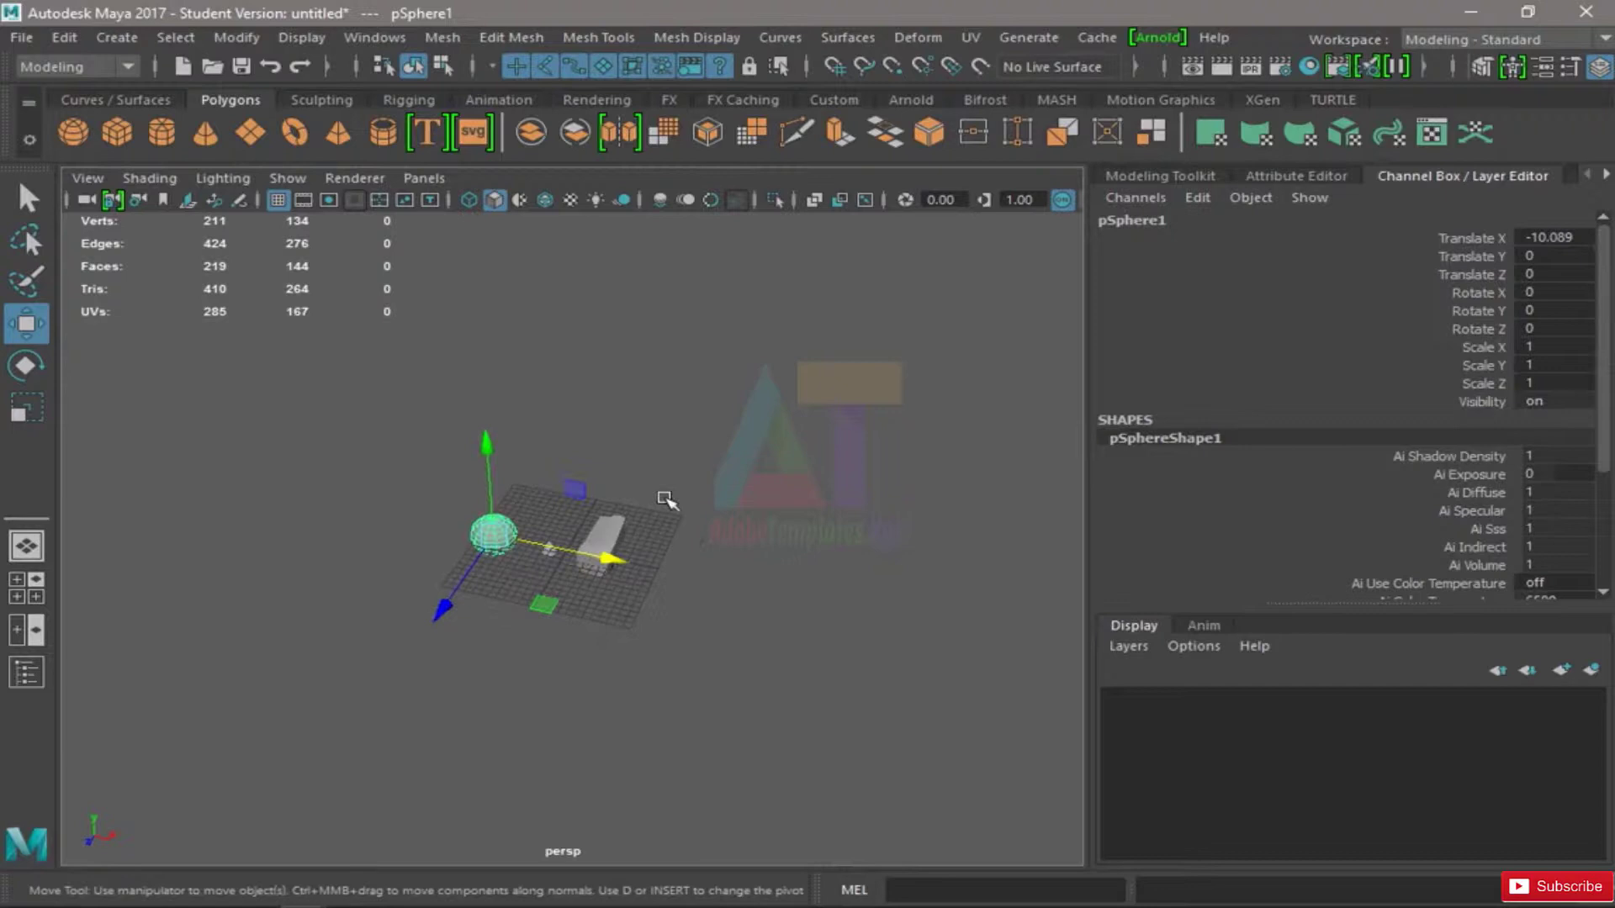
{"action": "key", "text": "ctrl+shift+i"}
{"action": "key", "text": "ctrl+d"}
{"action": "left_click_drag", "start_coordinate": [321, 629], "coordinate": [495, 434]}
{"action": "key", "text": "ctrl+d"}
{"action": "key", "text": "ctrl+d"}
{"action": "key", "text": "ctrl+d"}
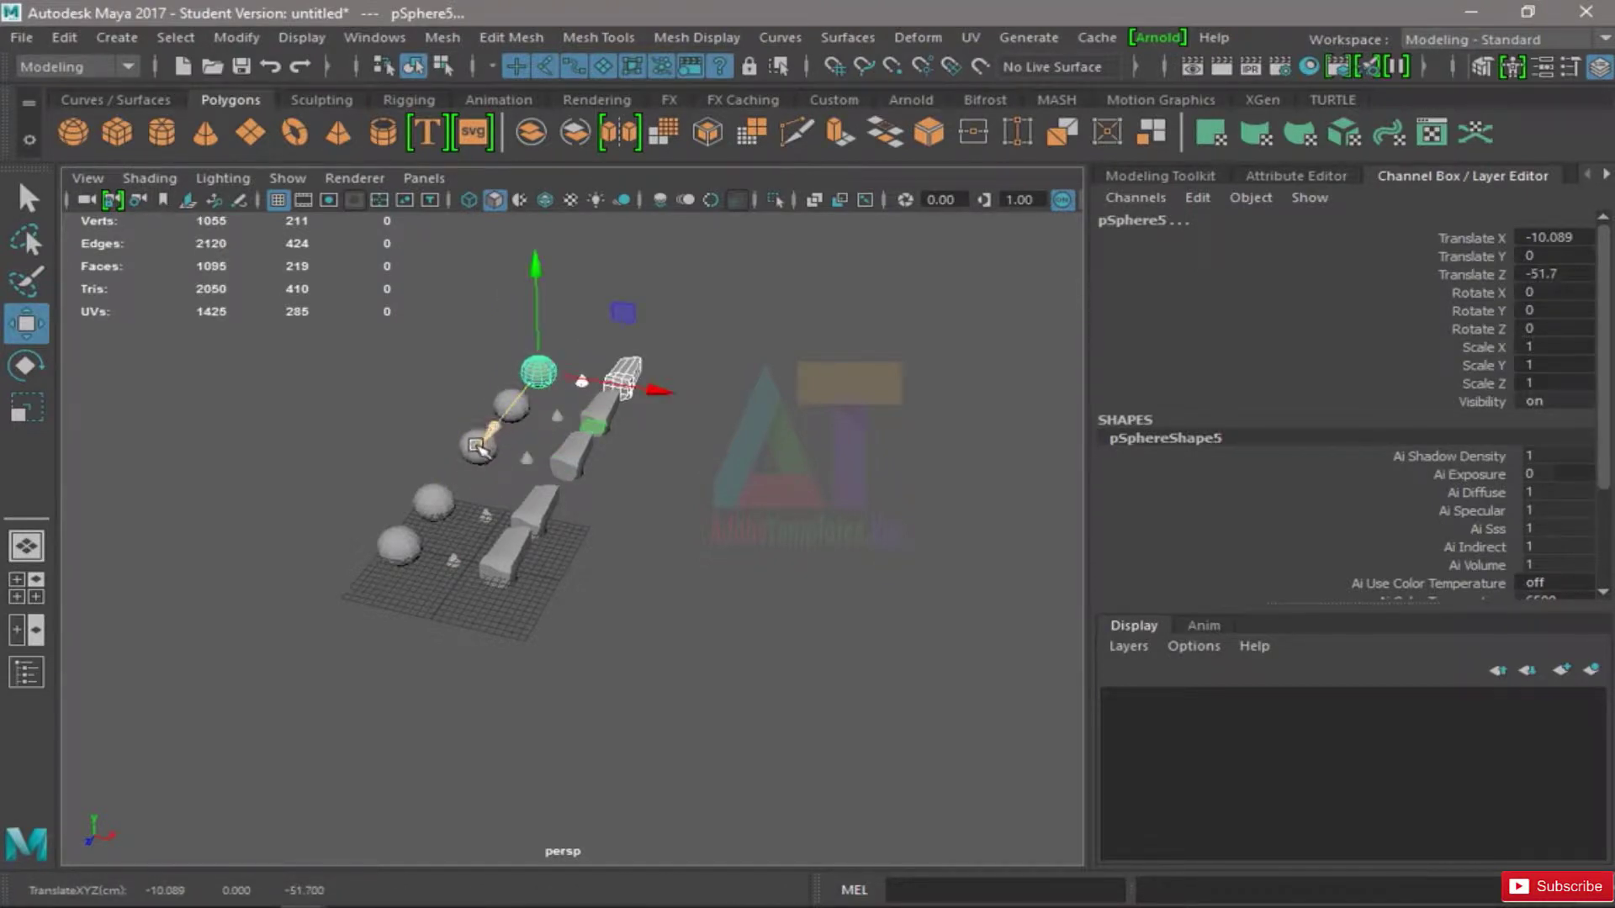
{"action": "key", "text": "ctrl+d"}
{"action": "left_click_drag", "start_coordinate": [486, 454], "coordinate": [528, 385]}
- Duplicate the rearmost row sideways along X, then duplicate the whole arrangement and shift the copies about 56.5 units along X
{"action": "key", "text": "ctrl+d"}
{"action": "left_click_drag", "start_coordinate": [692, 357], "coordinate": [848, 381]}
{"action": "left_click_drag", "start_coordinate": [959, 300], "coordinate": [269, 695]}
{"action": "key", "text": "ctrl+d"}
{"action": "key", "text": "ctrl+d"}
{"action": "left_click_drag", "start_coordinate": [641, 548], "coordinate": [1085, 639]}
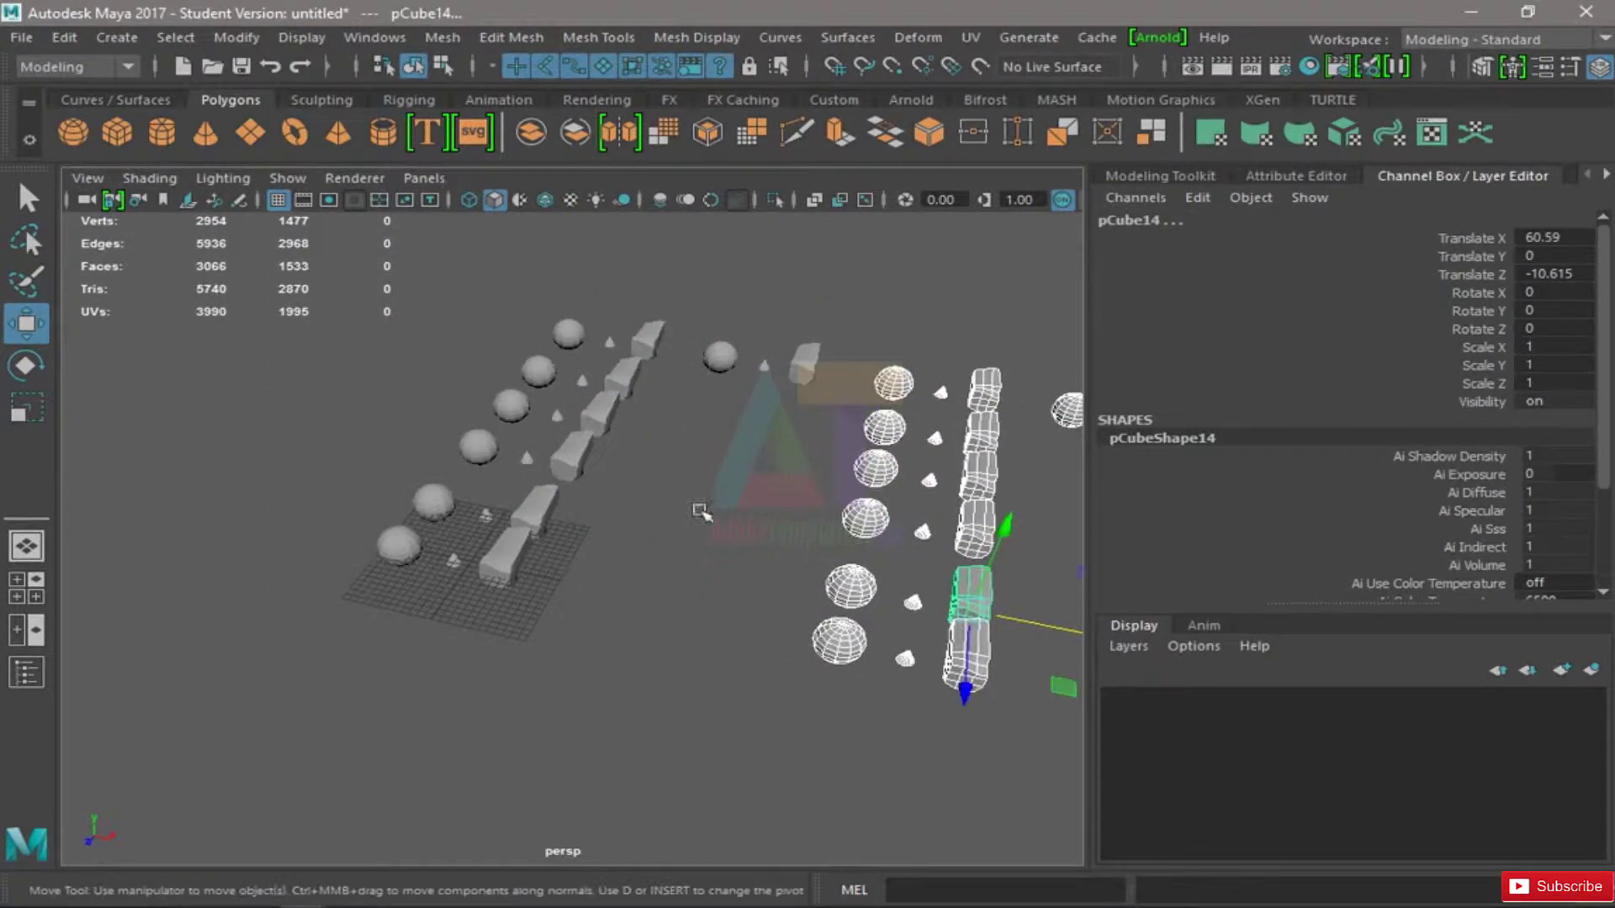
- Scale the third row's box in the first column uniformly to 0.42 and move it to about Translate X 9.139
{"action": "left_click", "coordinate": [586, 471]}
{"action": "key", "text": "r"}
{"action": "left_click_drag", "start_coordinate": [574, 468], "coordinate": [732, 499]}
{"action": "key", "text": "w"}
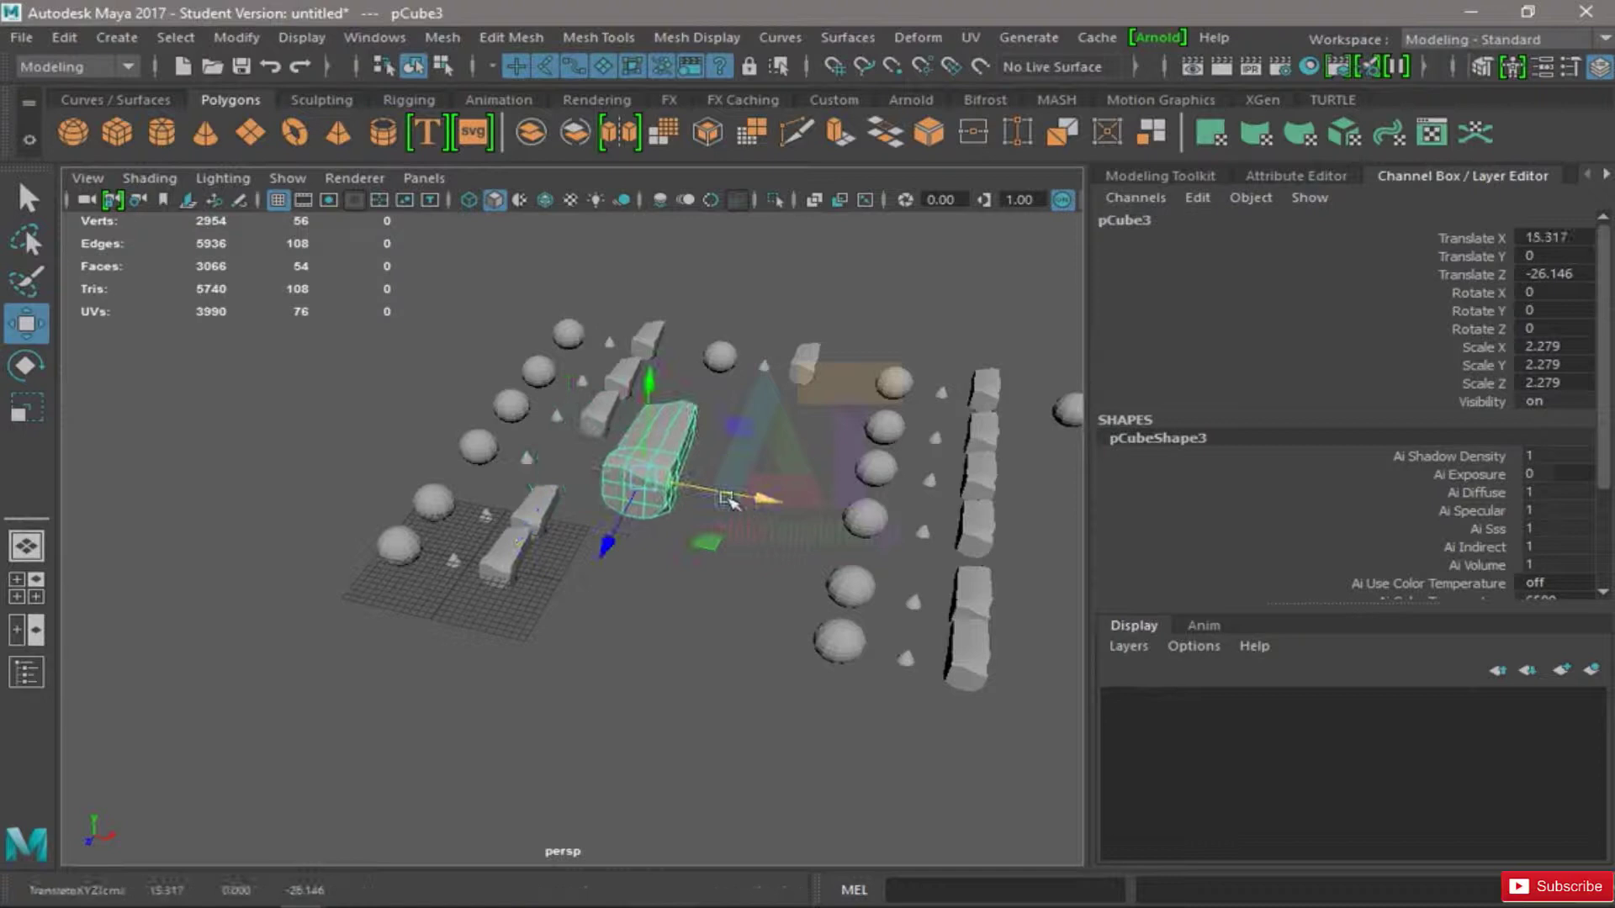
{"action": "key", "text": "r"}
{"action": "left_click_drag", "start_coordinate": [643, 478], "coordinate": [542, 496]}
{"action": "key", "text": "w"}
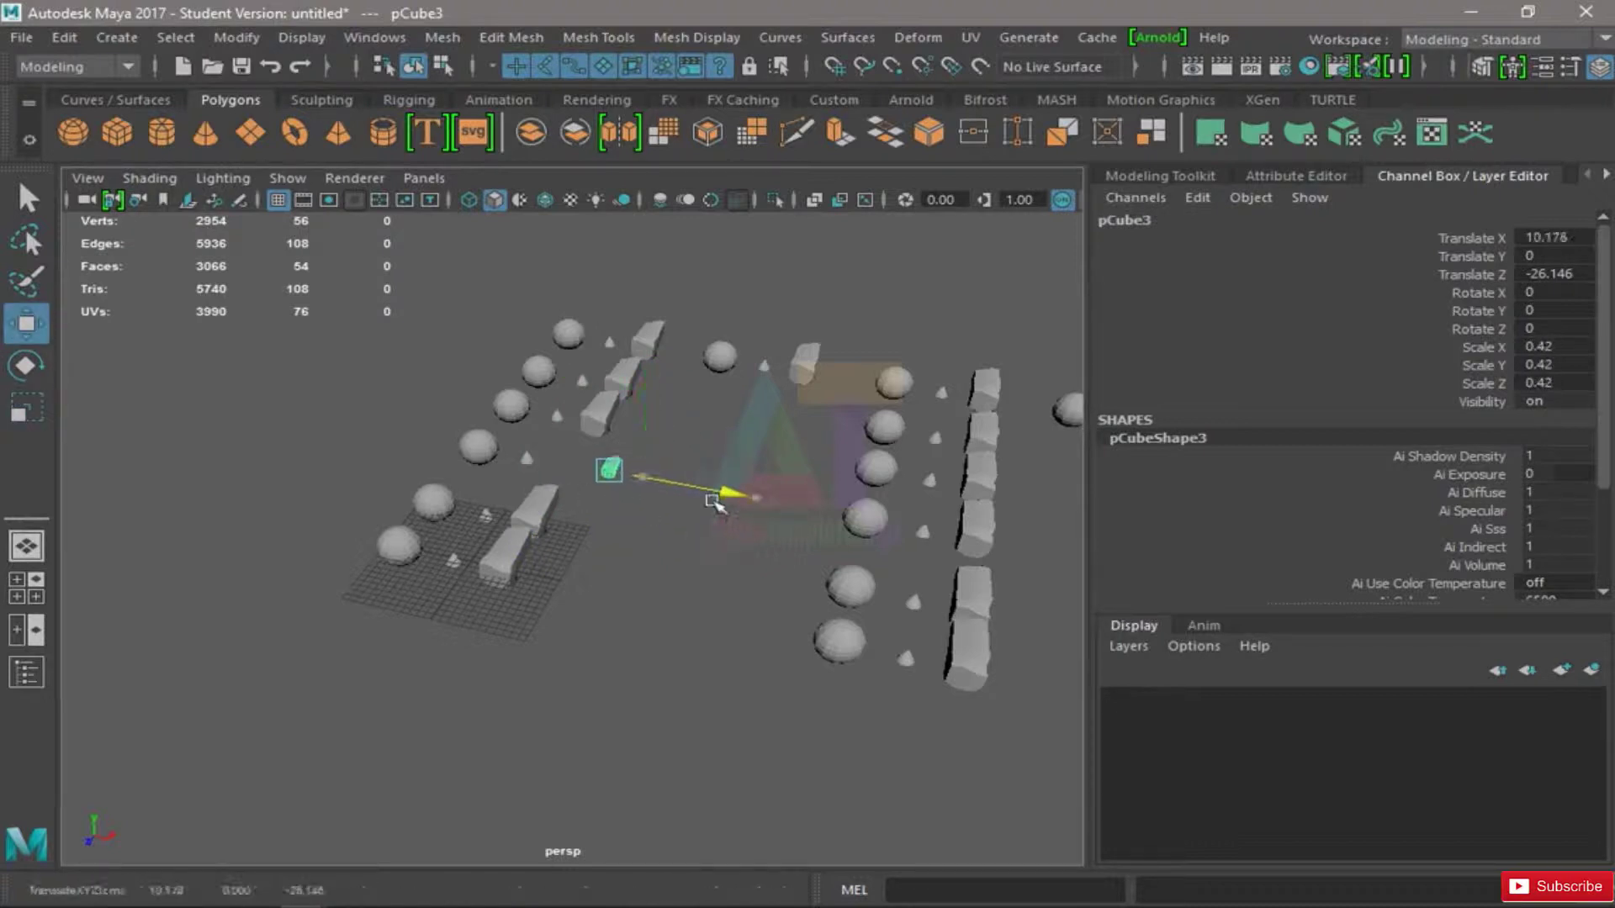
{"action": "left_click", "coordinate": [743, 490]}
- Examine the shrunken box up close by navigating to it manually, and select it
{"action": "left_click_drag", "start_coordinate": [743, 489], "coordinate": [614, 519], "text": "alt"}
{"action": "right_click_drag", "start_coordinate": [698, 508], "coordinate": [826, 527], "text": "alt"}
{"action": "right_click_drag", "start_coordinate": [437, 441], "coordinate": [740, 475], "text": "alt"}
{"action": "middle_click_drag", "start_coordinate": [559, 469], "coordinate": [717, 479], "text": "alt"}
{"action": "middle_click_drag", "start_coordinate": [476, 468], "coordinate": [783, 555], "text": "alt"}
{"action": "right_click_drag", "start_coordinate": [353, 431], "coordinate": [661, 404], "text": "alt"}
{"action": "middle_click_drag", "start_coordinate": [661, 404], "coordinate": [672, 473], "text": "alt"}
{"action": "left_click_drag", "start_coordinate": [622, 492], "coordinate": [740, 523], "text": "alt"}
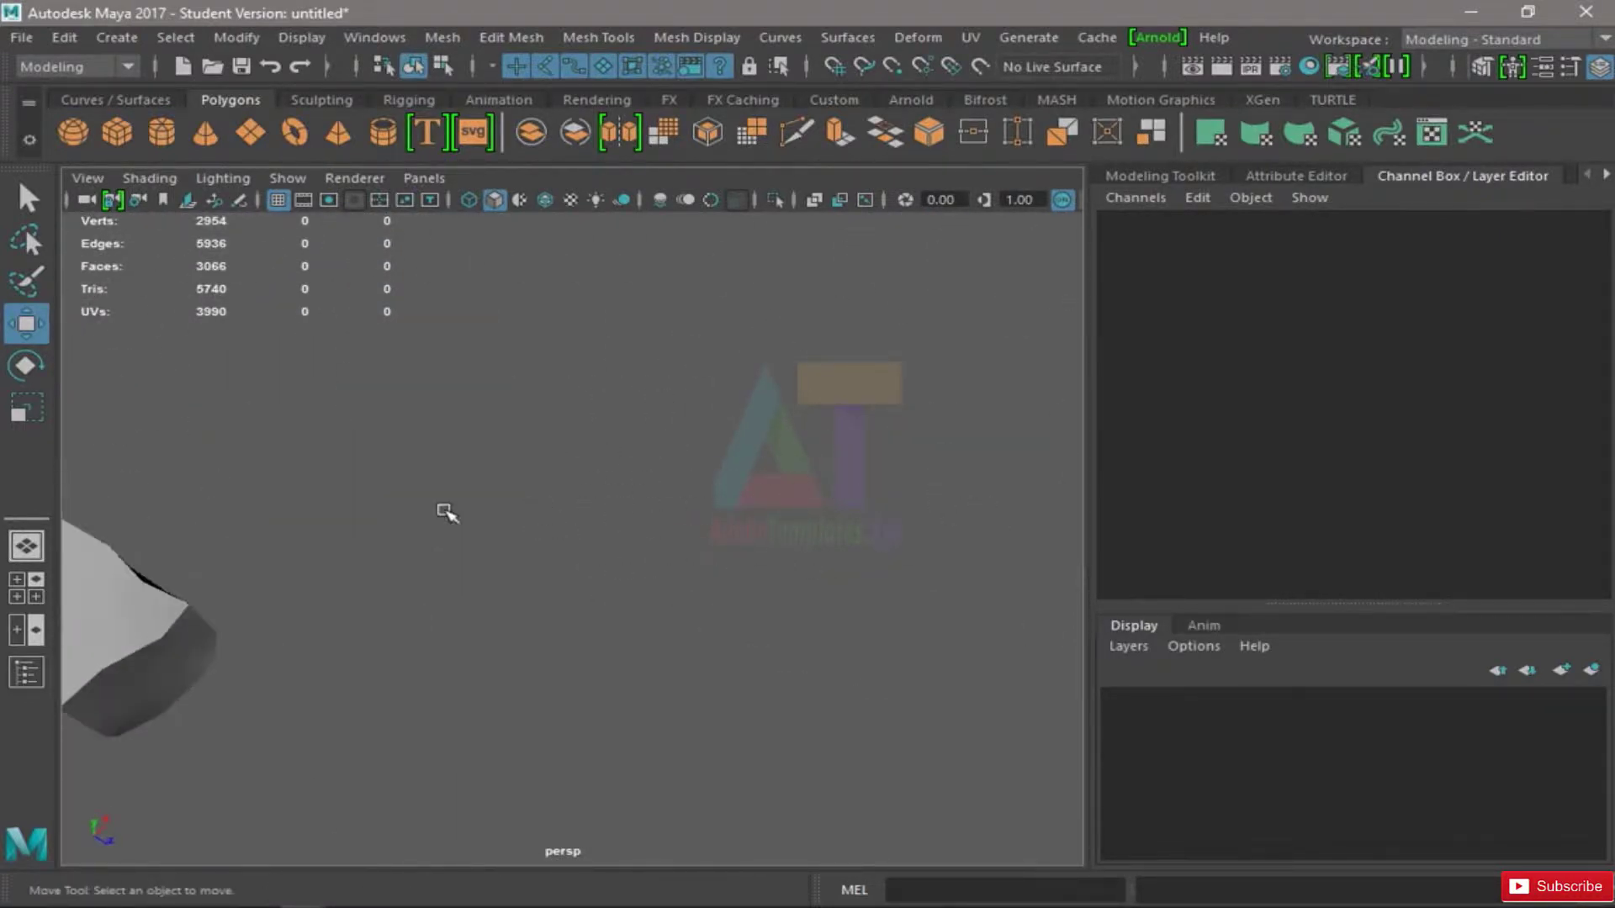
{"action": "middle_click_drag", "start_coordinate": [443, 512], "coordinate": [685, 484], "text": "alt"}
{"action": "left_click", "coordinate": [344, 627]}
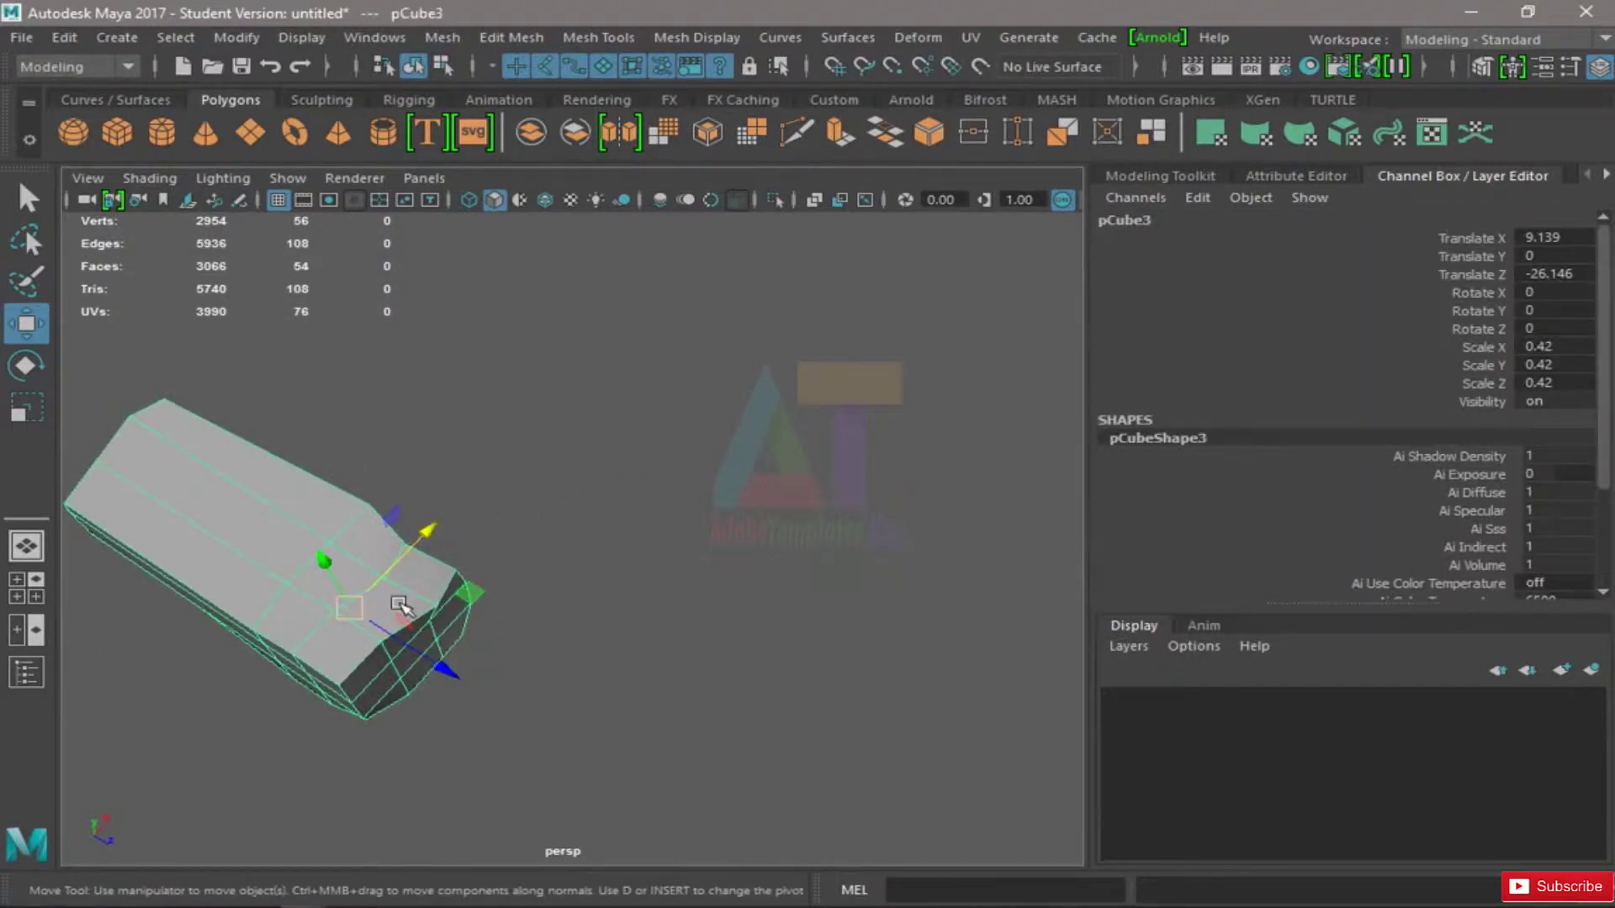
- Look over the whole arrangement from a distance, then frame the selected small box and inspect it from several angles
{"action": "right_click_drag", "start_coordinate": [563, 603], "coordinate": [421, 471], "text": "alt"}
{"action": "right_click_drag", "start_coordinate": [790, 509], "coordinate": [658, 538], "text": "alt"}
{"action": "left_click_drag", "start_coordinate": [823, 563], "coordinate": [744, 559], "text": "alt"}
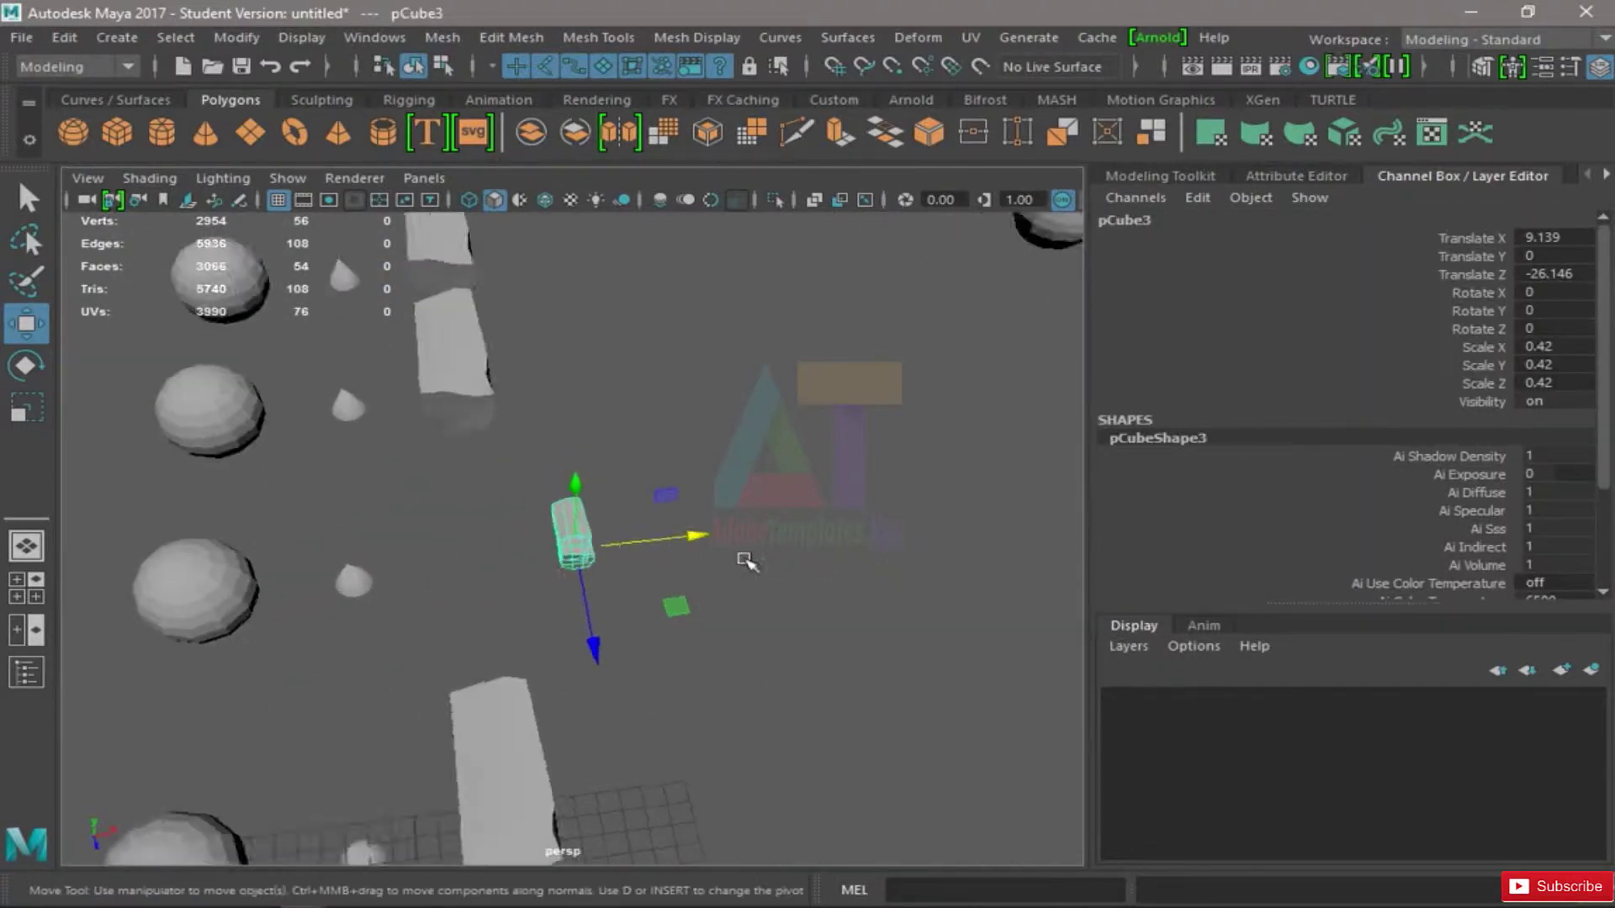
{"action": "right_click_drag", "start_coordinate": [744, 562], "coordinate": [530, 533], "text": "alt"}
{"action": "left_click_drag", "start_coordinate": [858, 535], "coordinate": [552, 519], "text": "alt"}
{"action": "right_click_drag", "start_coordinate": [673, 522], "coordinate": [519, 526], "text": "alt"}
{"action": "left_click_drag", "start_coordinate": [518, 526], "coordinate": [555, 527], "text": "alt"}
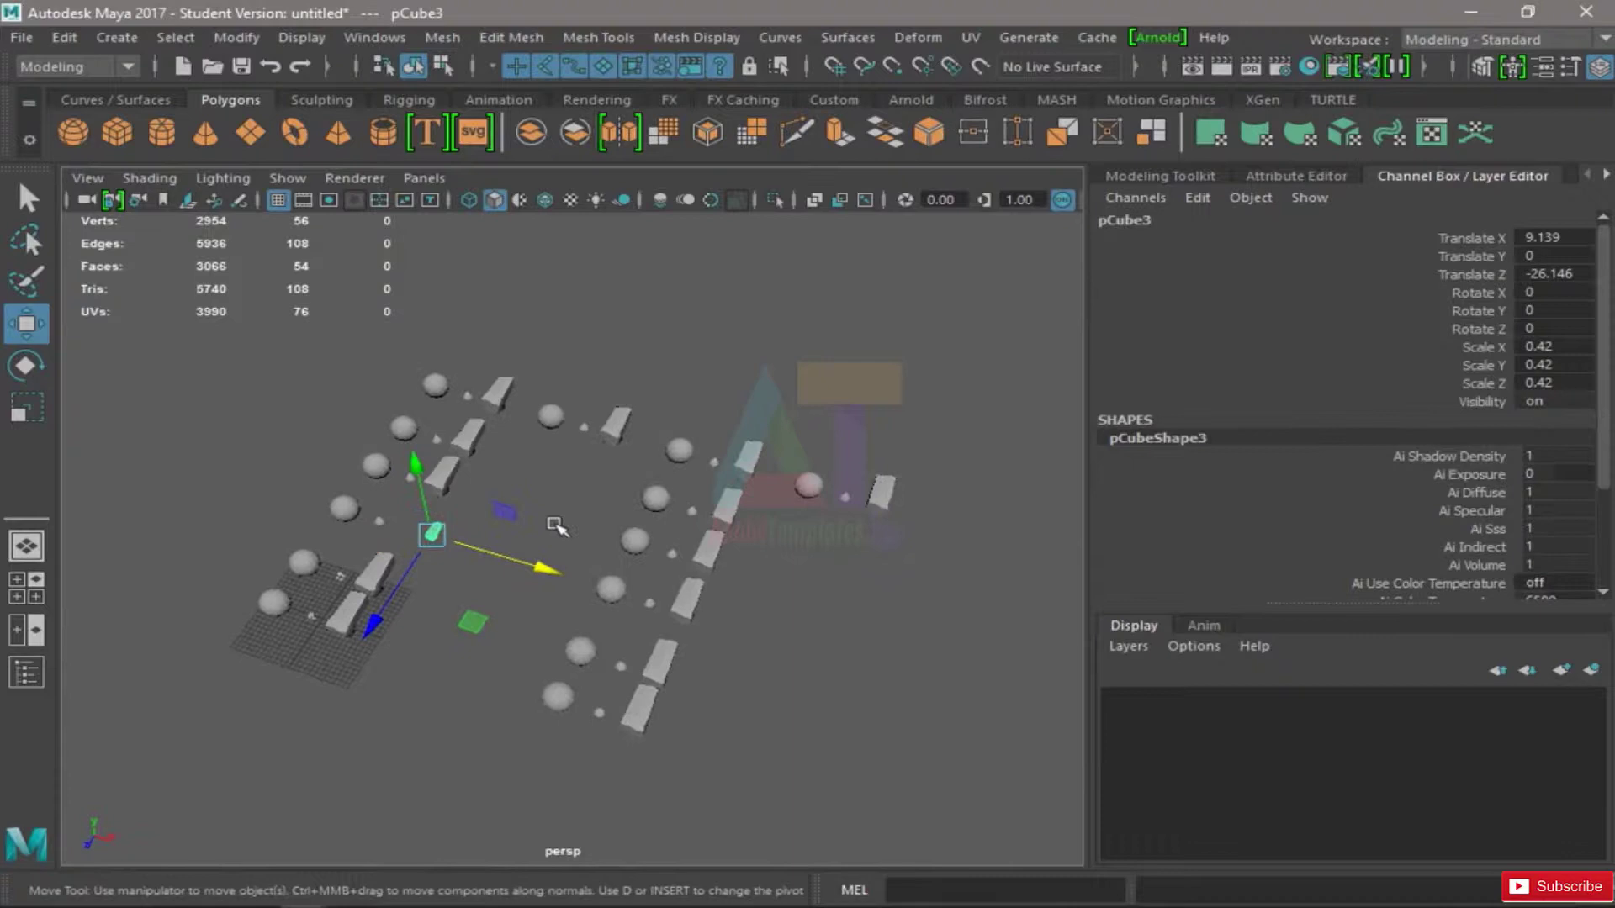
{"action": "key", "text": "f"}
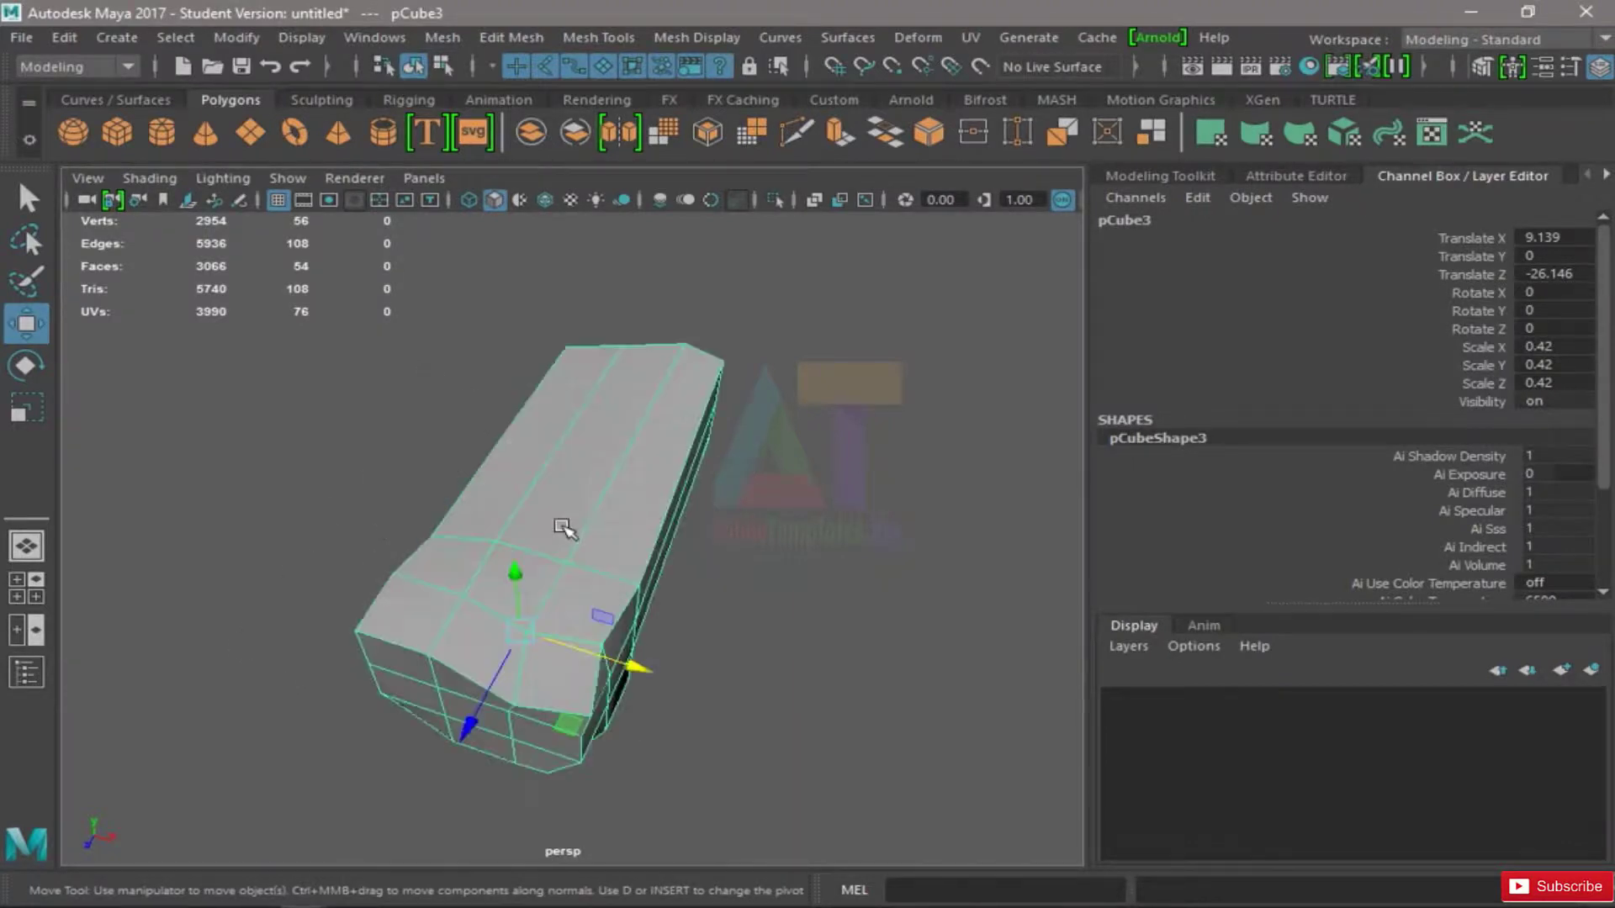
{"action": "left_click_drag", "start_coordinate": [484, 492], "coordinate": [706, 551], "text": "alt"}
{"action": "left_click_drag", "start_coordinate": [555, 539], "coordinate": [501, 533], "text": "alt"}
- Select every object in the scene and view the full arrangement from above and from an angle
{"action": "scroll", "coordinate": [656, 528], "scroll_direction": "down", "scroll_amount": 4}
{"action": "right_click_drag", "start_coordinate": [875, 543], "coordinate": [693, 546], "text": "alt"}
{"action": "scroll", "coordinate": [692, 545], "scroll_direction": "down", "scroll_amount": 5}
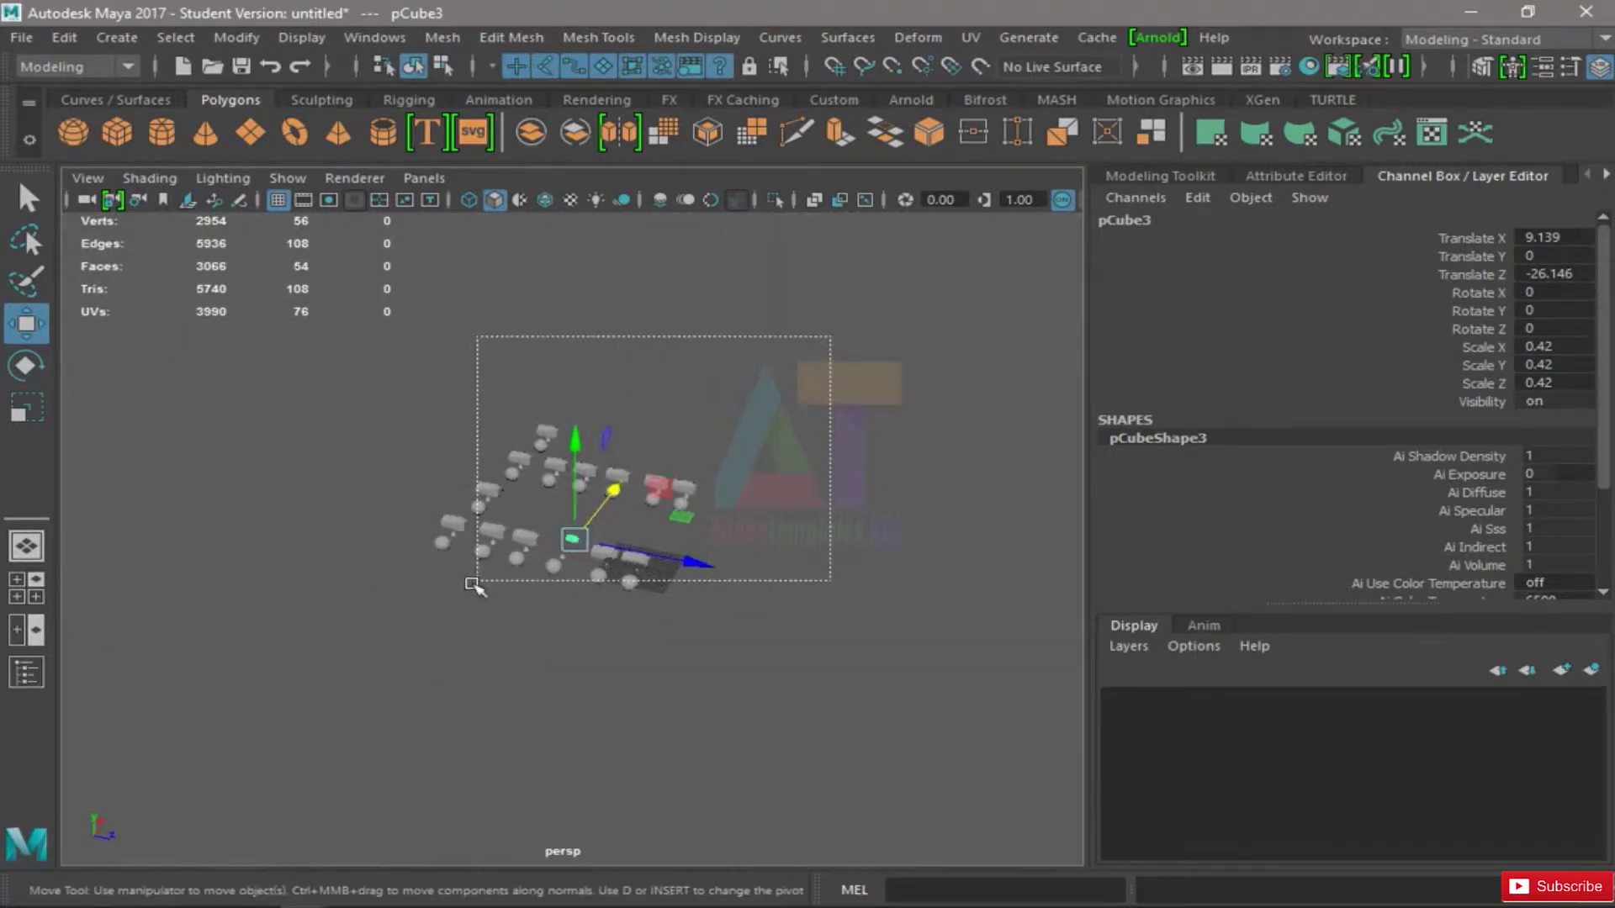
{"action": "left_click_drag", "start_coordinate": [472, 584], "coordinate": [341, 676]}
{"action": "left_click_drag", "start_coordinate": [760, 527], "coordinate": [627, 560], "text": "alt"}
{"action": "middle_click_drag", "start_coordinate": [705, 538], "coordinate": [621, 539], "text": "alt"}
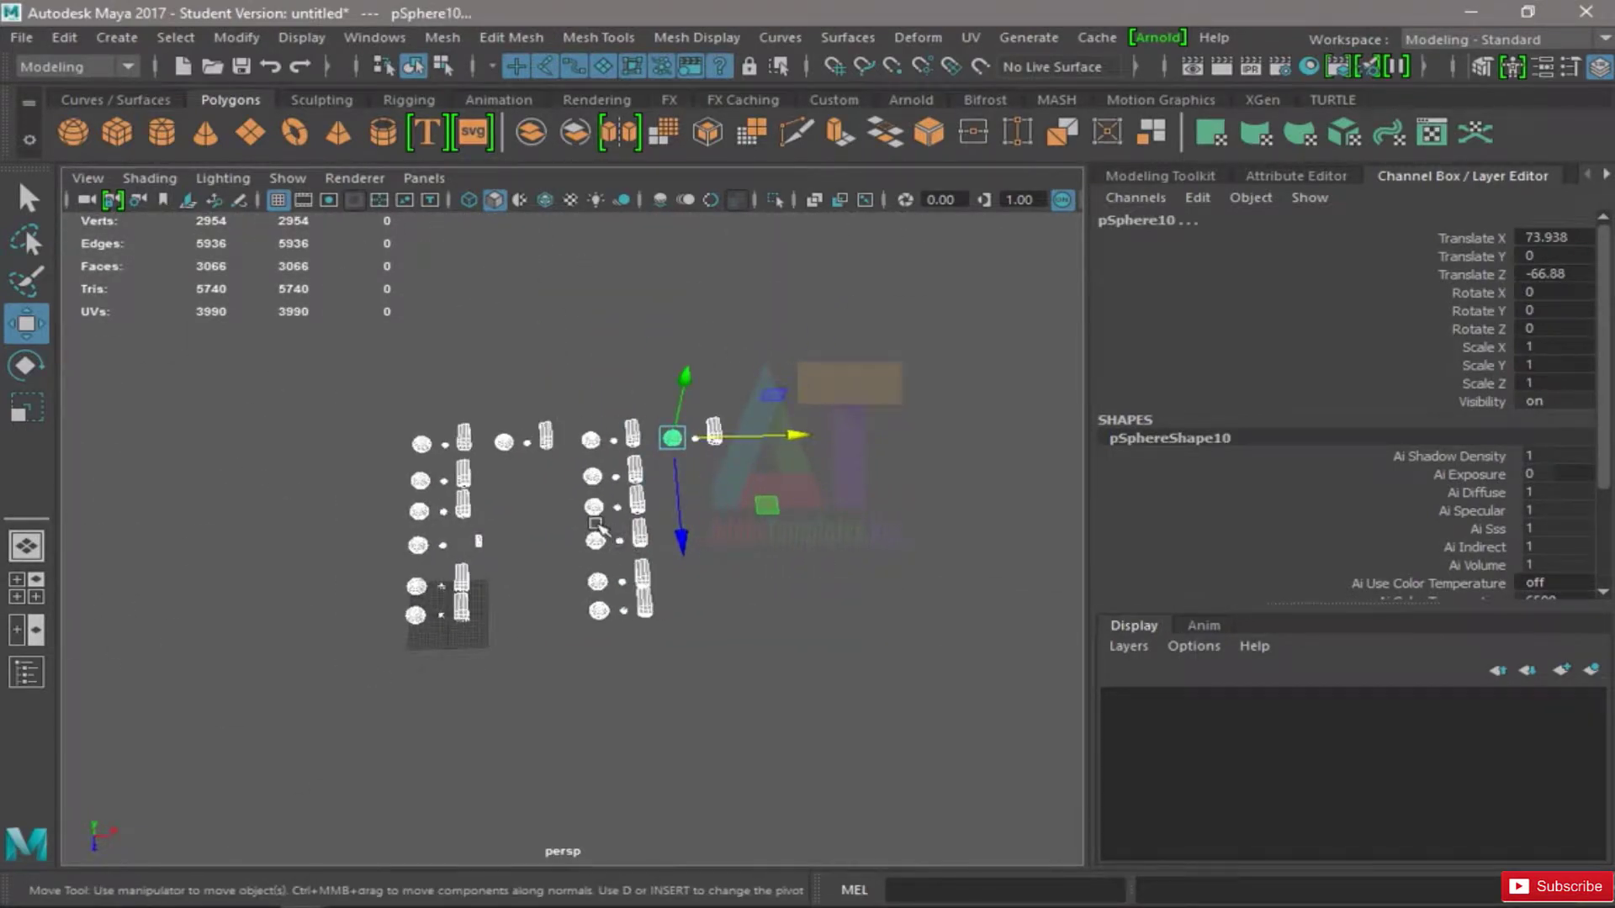
{"action": "scroll", "coordinate": [578, 516], "scroll_direction": "up", "scroll_amount": 3}
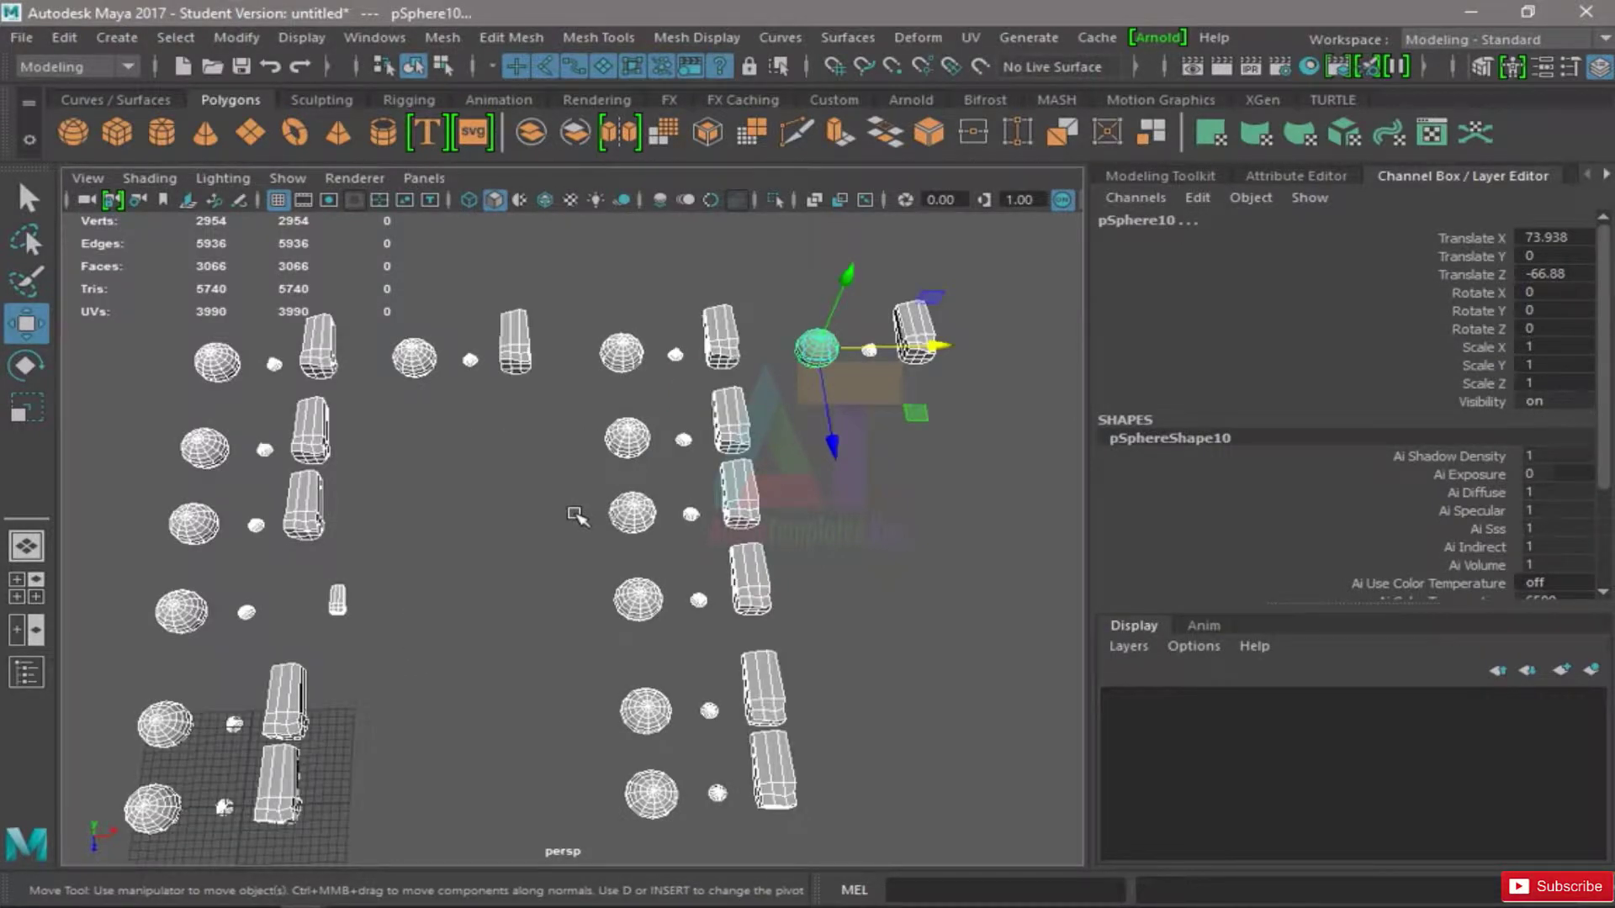
{"action": "left_click_drag", "start_coordinate": [591, 517], "coordinate": [645, 559], "text": "alt"}
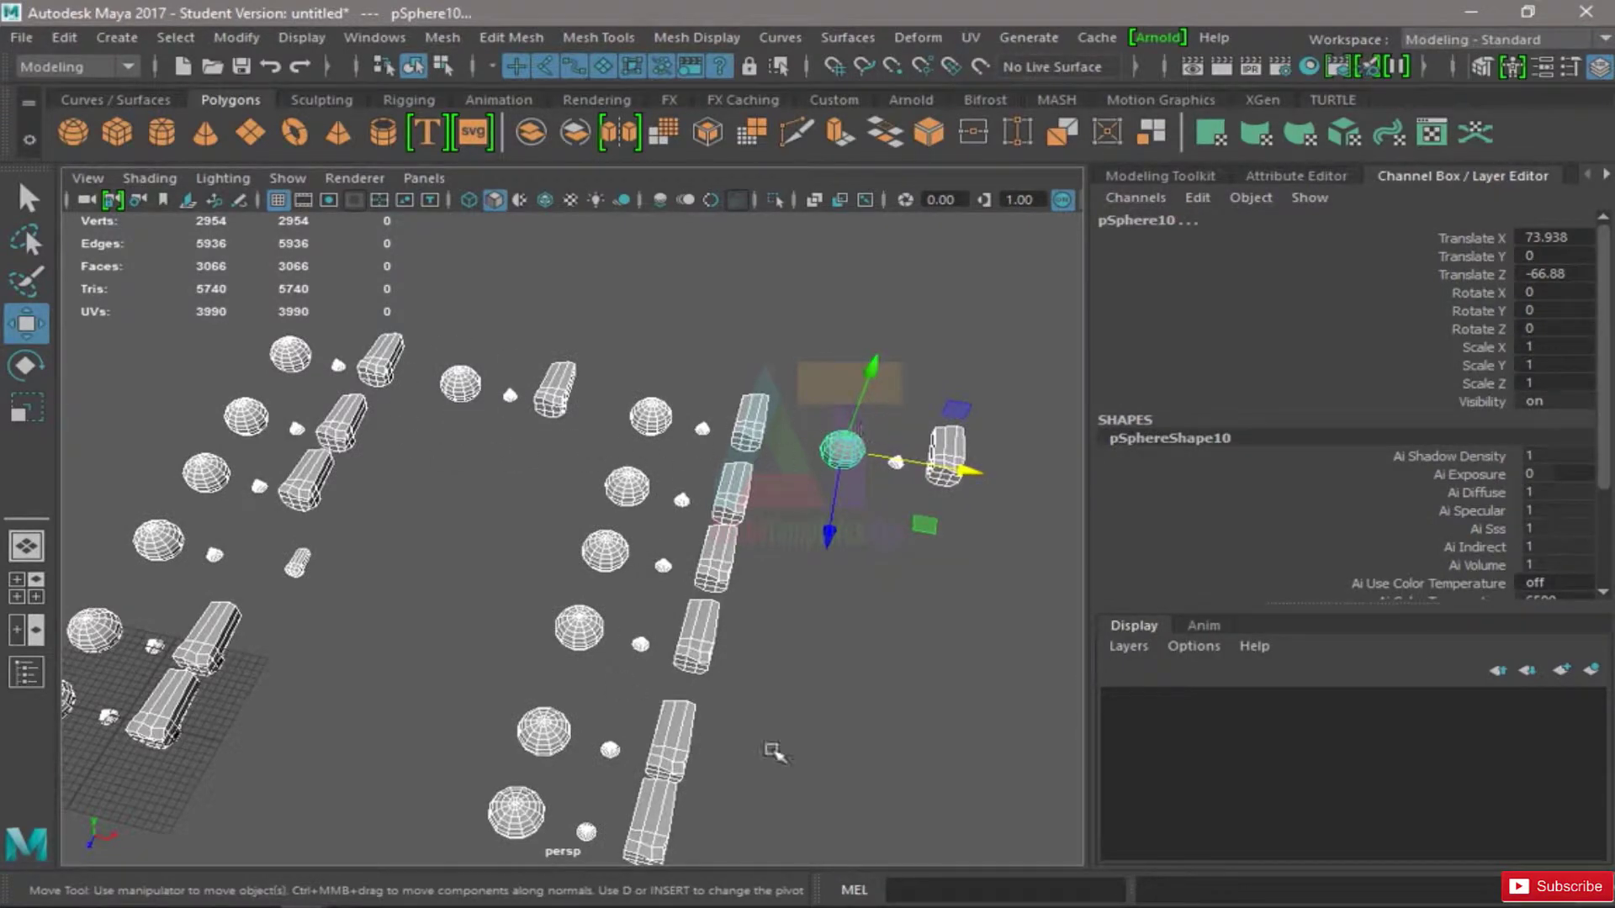
- Select the box of the lone rear set between the two columns and frame it for inspection from another angle
{"action": "left_click", "coordinate": [581, 323]}
{"action": "left_click", "coordinate": [544, 412]}
{"action": "key", "text": "f"}
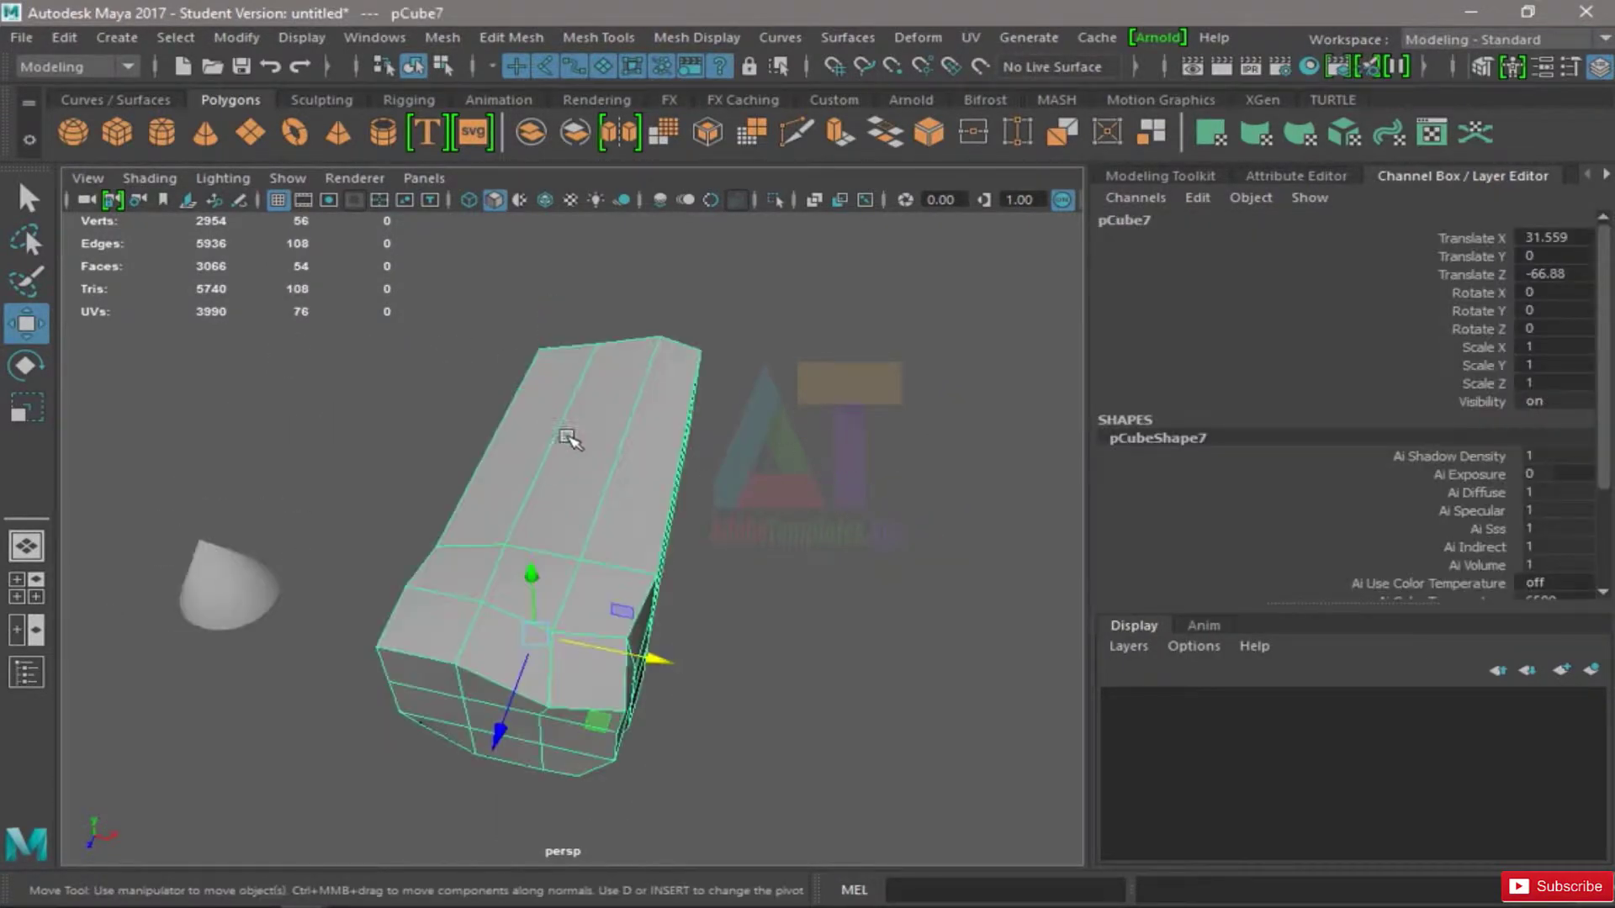
{"action": "left_click_drag", "start_coordinate": [573, 438], "coordinate": [451, 609], "text": "alt"}
{"action": "scroll", "coordinate": [667, 552], "scroll_direction": "down", "scroll_amount": 5}
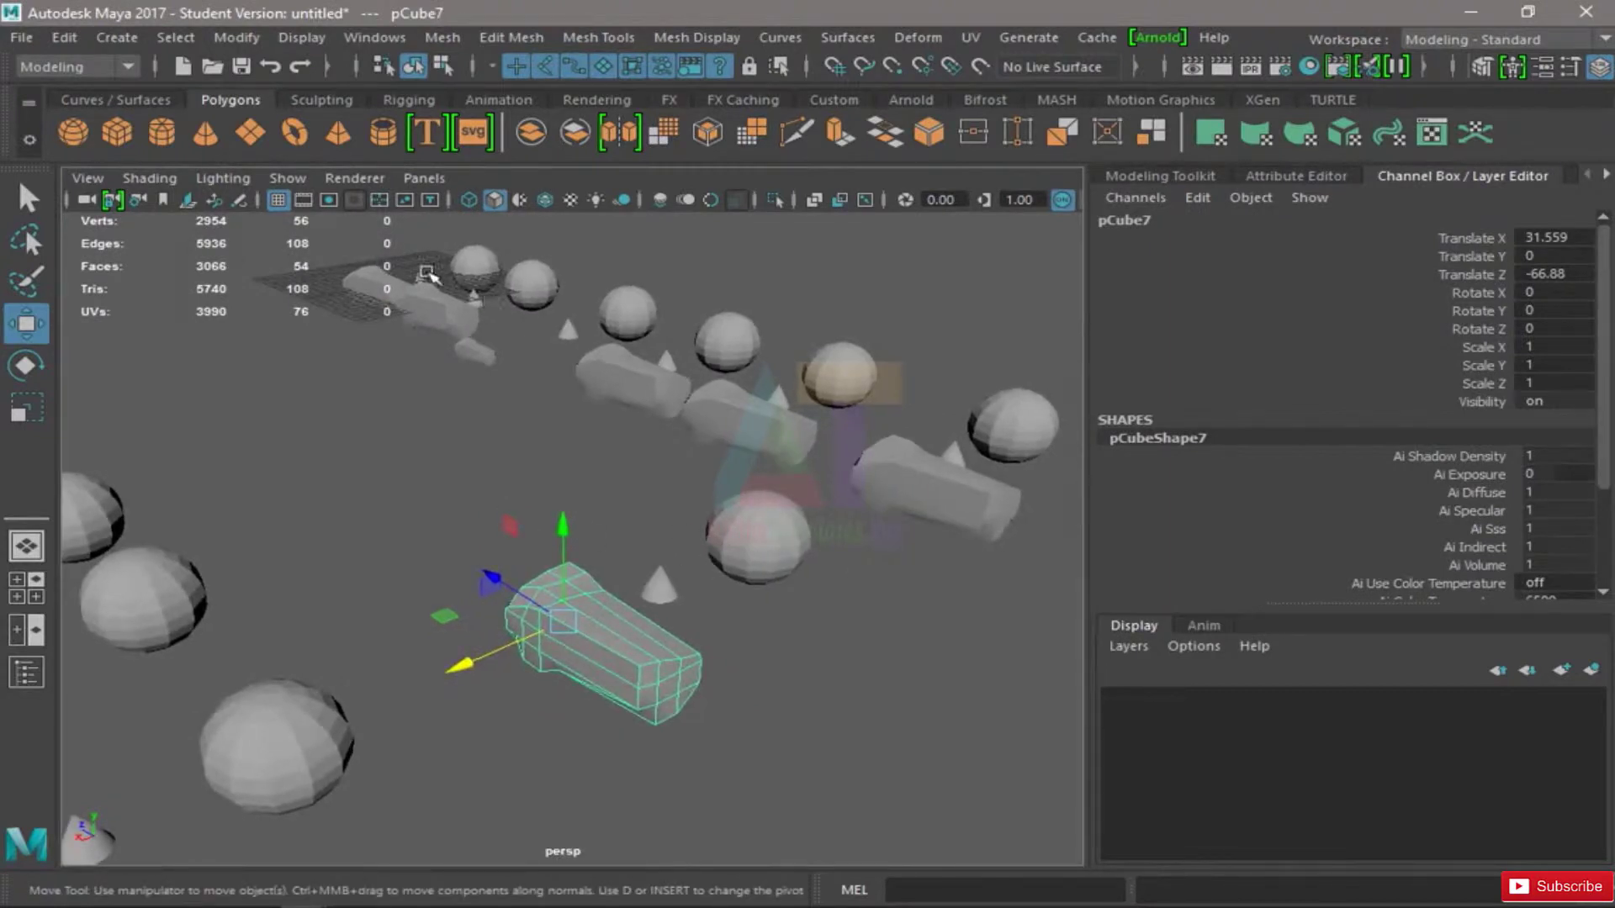
- Select and frame the second row's box near the grid, then return to an overview of all the objects
{"action": "left_click", "coordinate": [428, 342]}
{"action": "key", "text": "f"}
{"action": "left_click_drag", "start_coordinate": [341, 473], "coordinate": [757, 492], "text": "alt"}
{"action": "scroll", "coordinate": [508, 471], "scroll_direction": "down", "scroll_amount": 5}
{"action": "middle_click_drag", "start_coordinate": [755, 507], "coordinate": [652, 486], "text": "alt"}
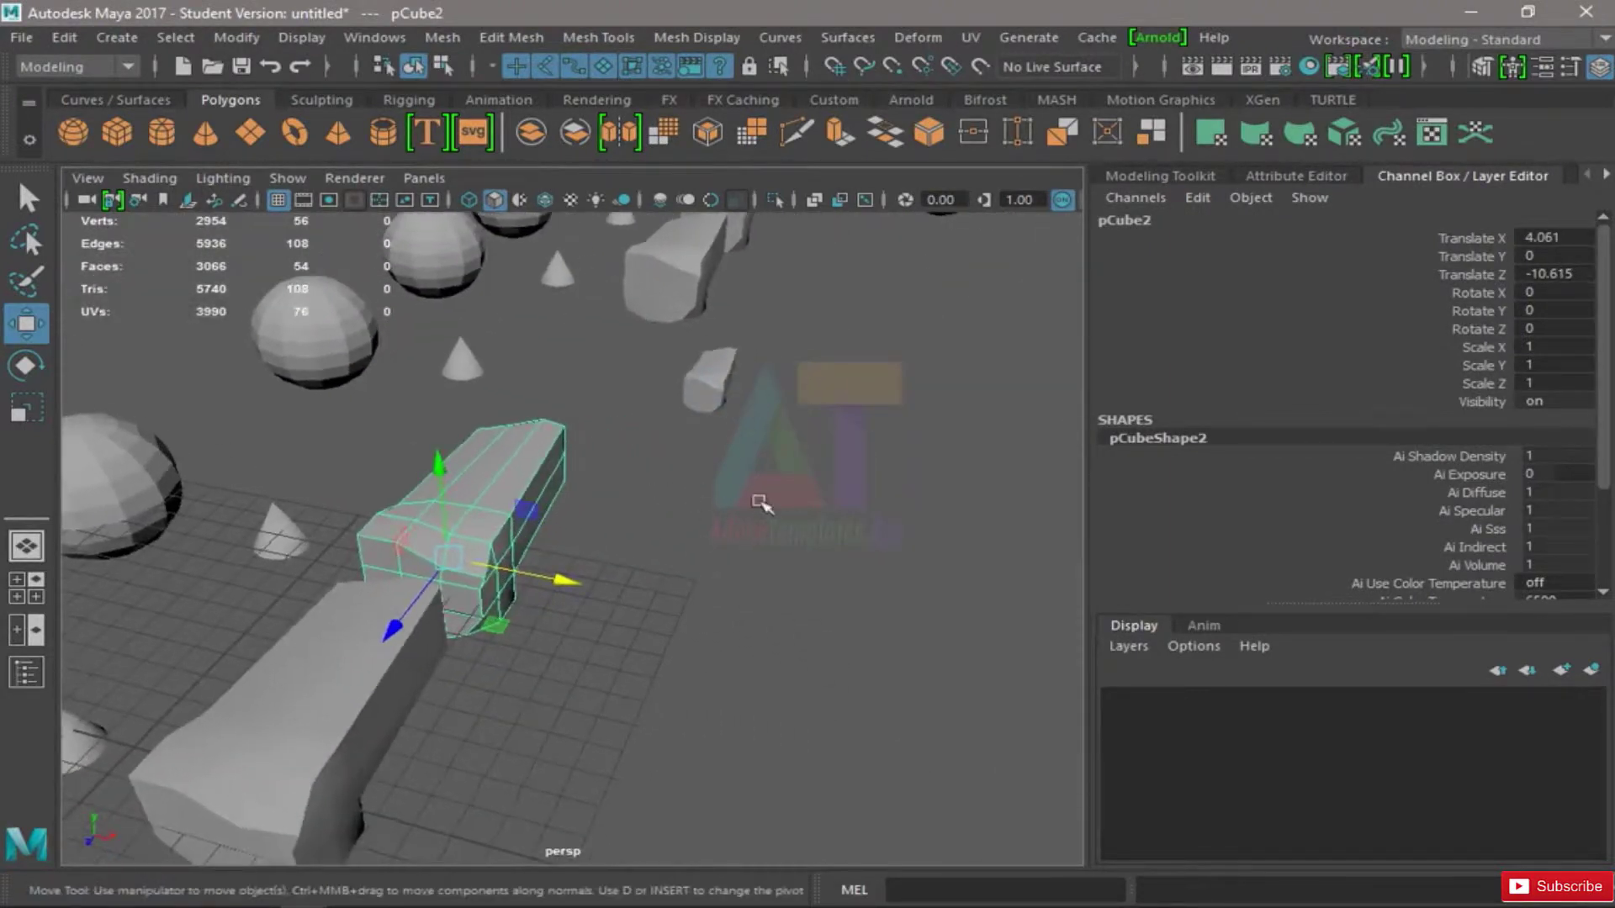
{"action": "scroll", "coordinate": [799, 485], "scroll_direction": "down", "scroll_amount": 5}
{"action": "left_click_drag", "start_coordinate": [837, 470], "coordinate": [715, 462], "text": "alt"}
{"action": "left_click_drag", "start_coordinate": [908, 485], "coordinate": [787, 515], "text": "alt"}
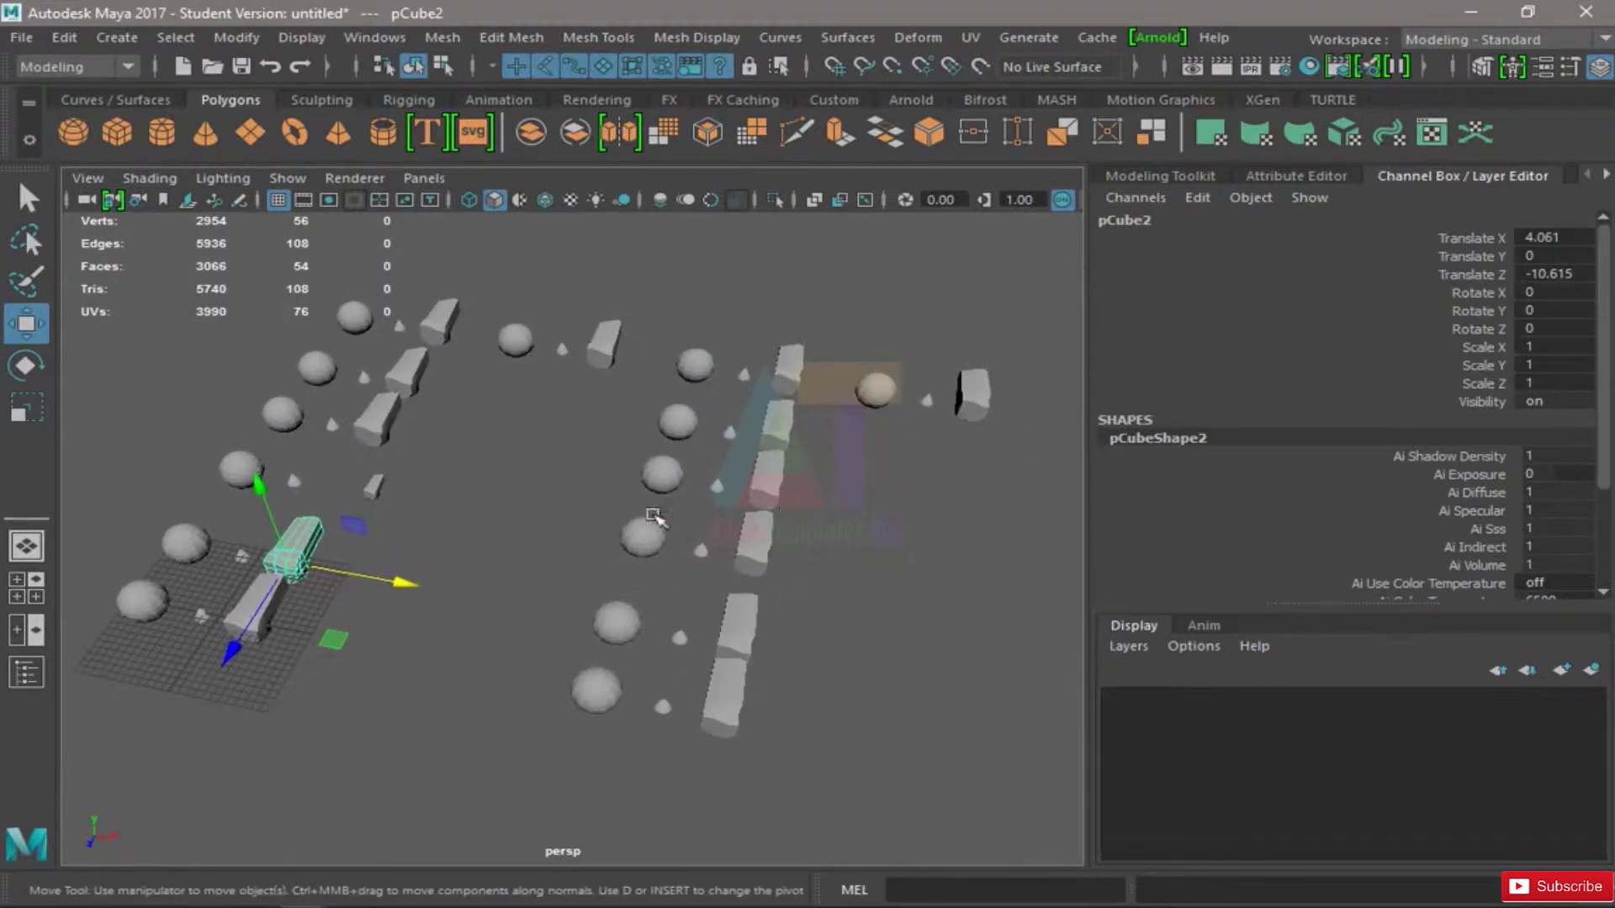
{"action": "left_click_drag", "start_coordinate": [654, 516], "coordinate": [585, 515], "text": "alt"}
{"action": "left_click_drag", "start_coordinate": [843, 486], "coordinate": [825, 471], "text": "alt"}
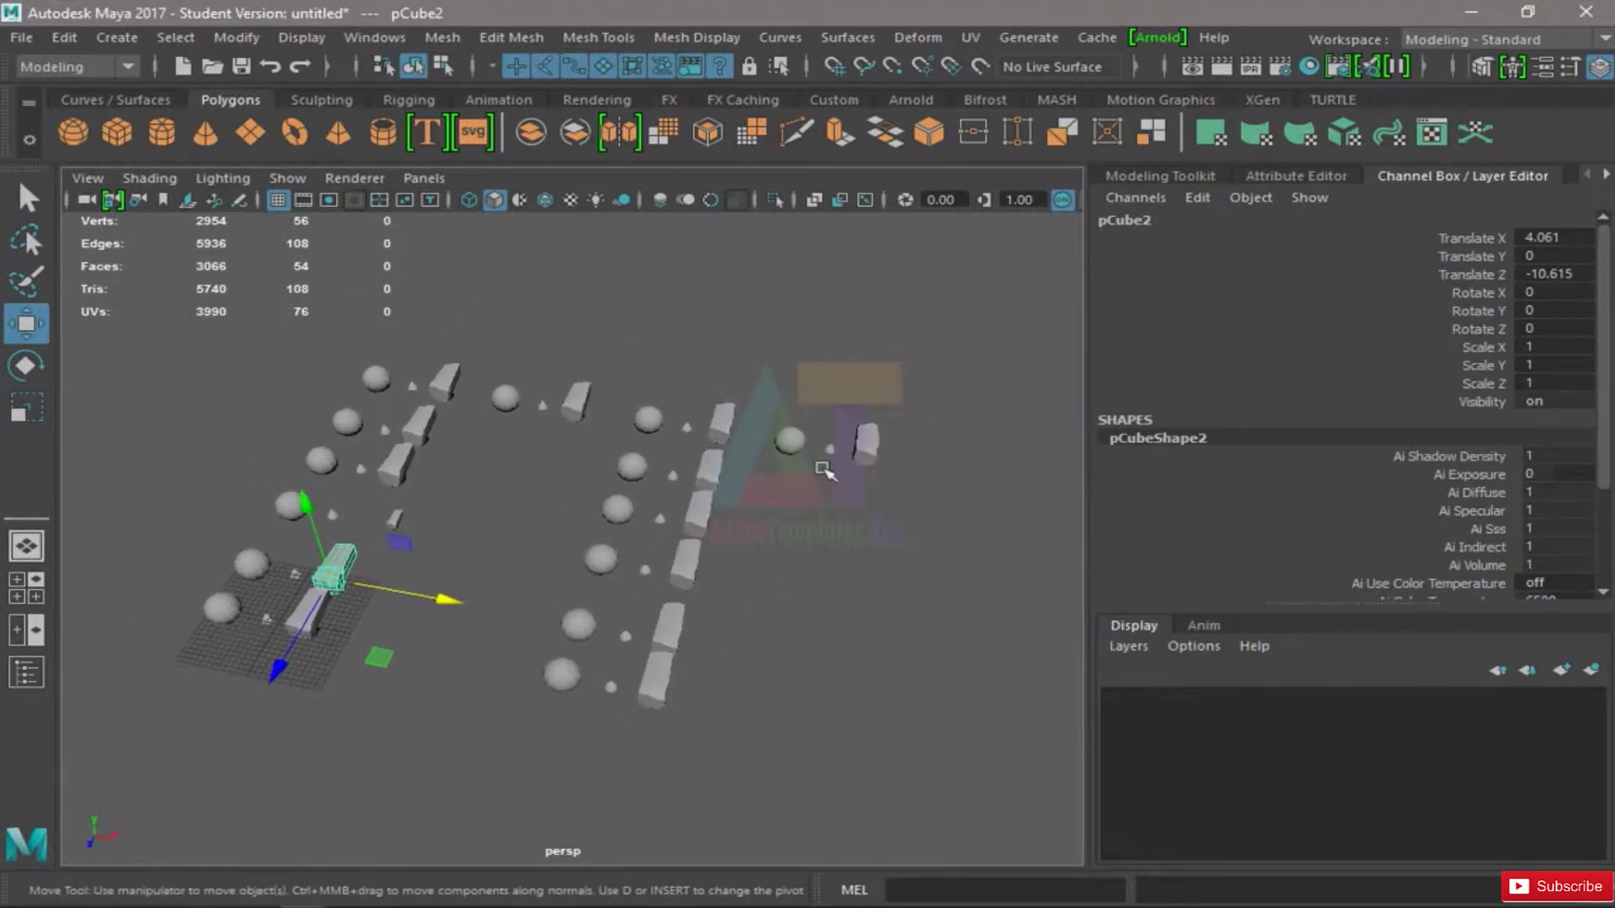
- Frame the front sphere of the second column, then clear the selection and frame the entire scene
{"action": "left_click_drag", "start_coordinate": [960, 294], "coordinate": [208, 728]}
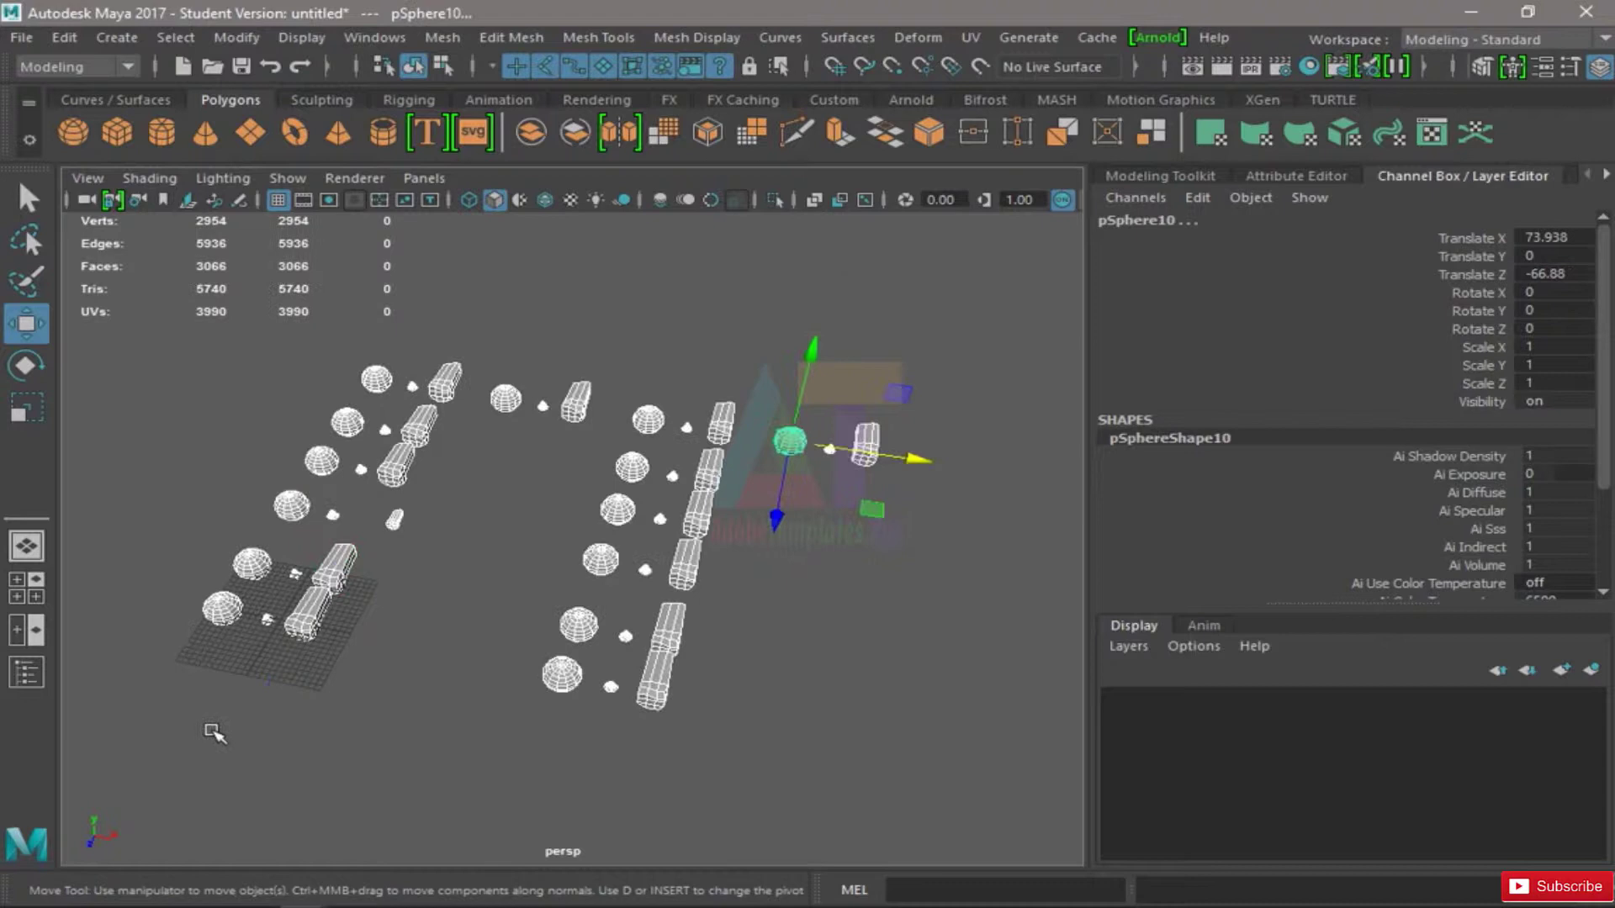
{"action": "left_click", "coordinate": [561, 672]}
{"action": "key", "text": "f"}
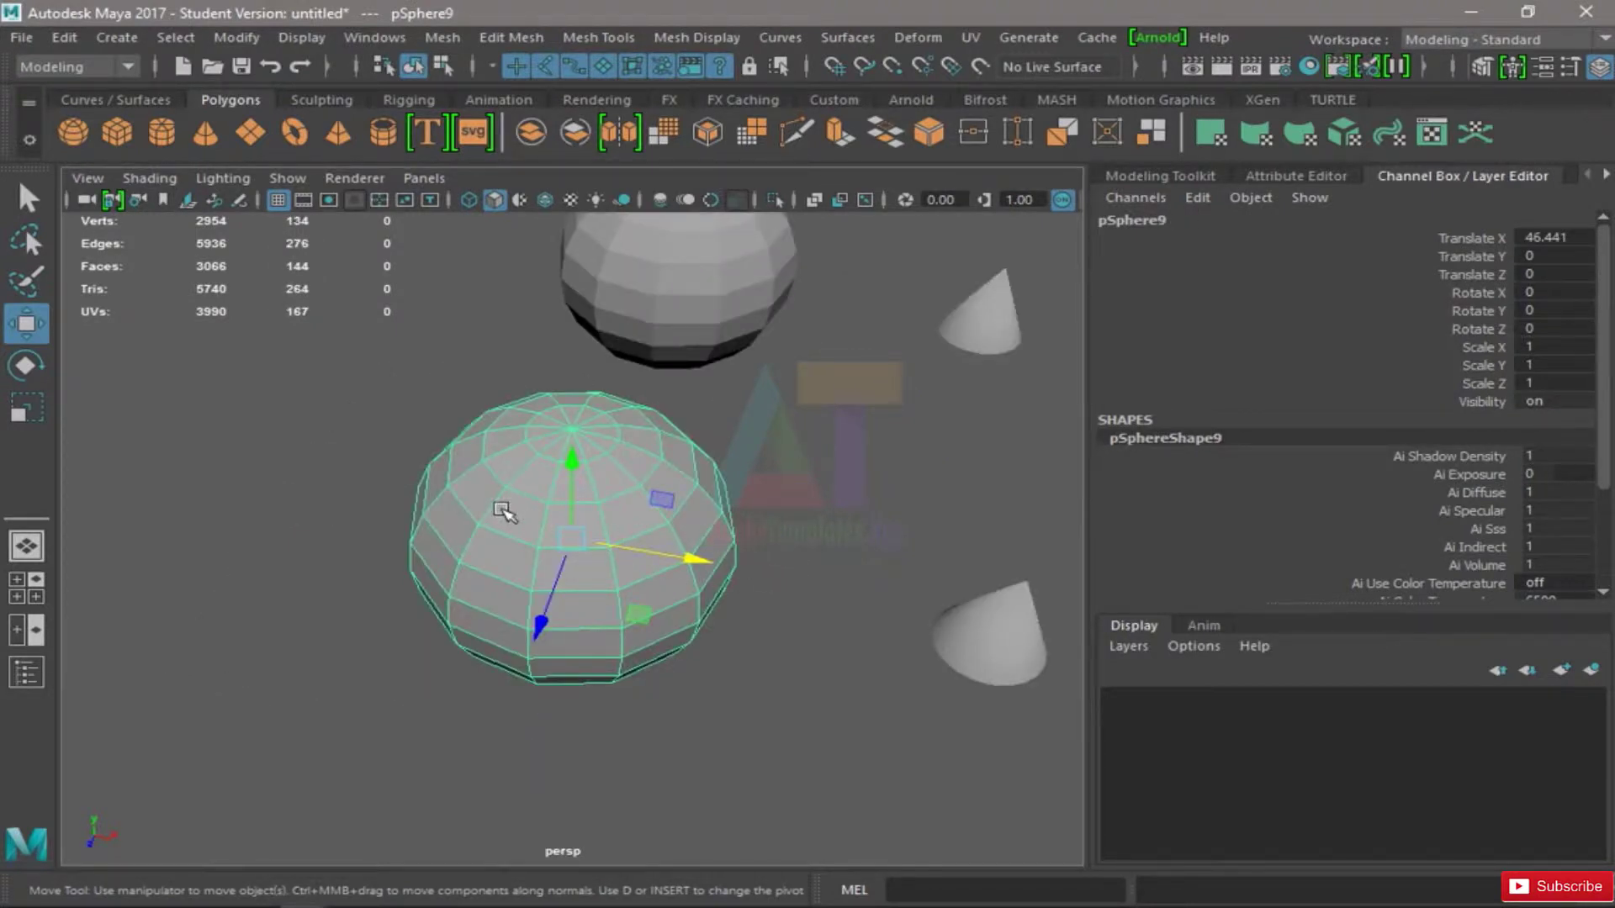
{"action": "left_click", "coordinate": [393, 434]}
{"action": "key", "text": "a"}
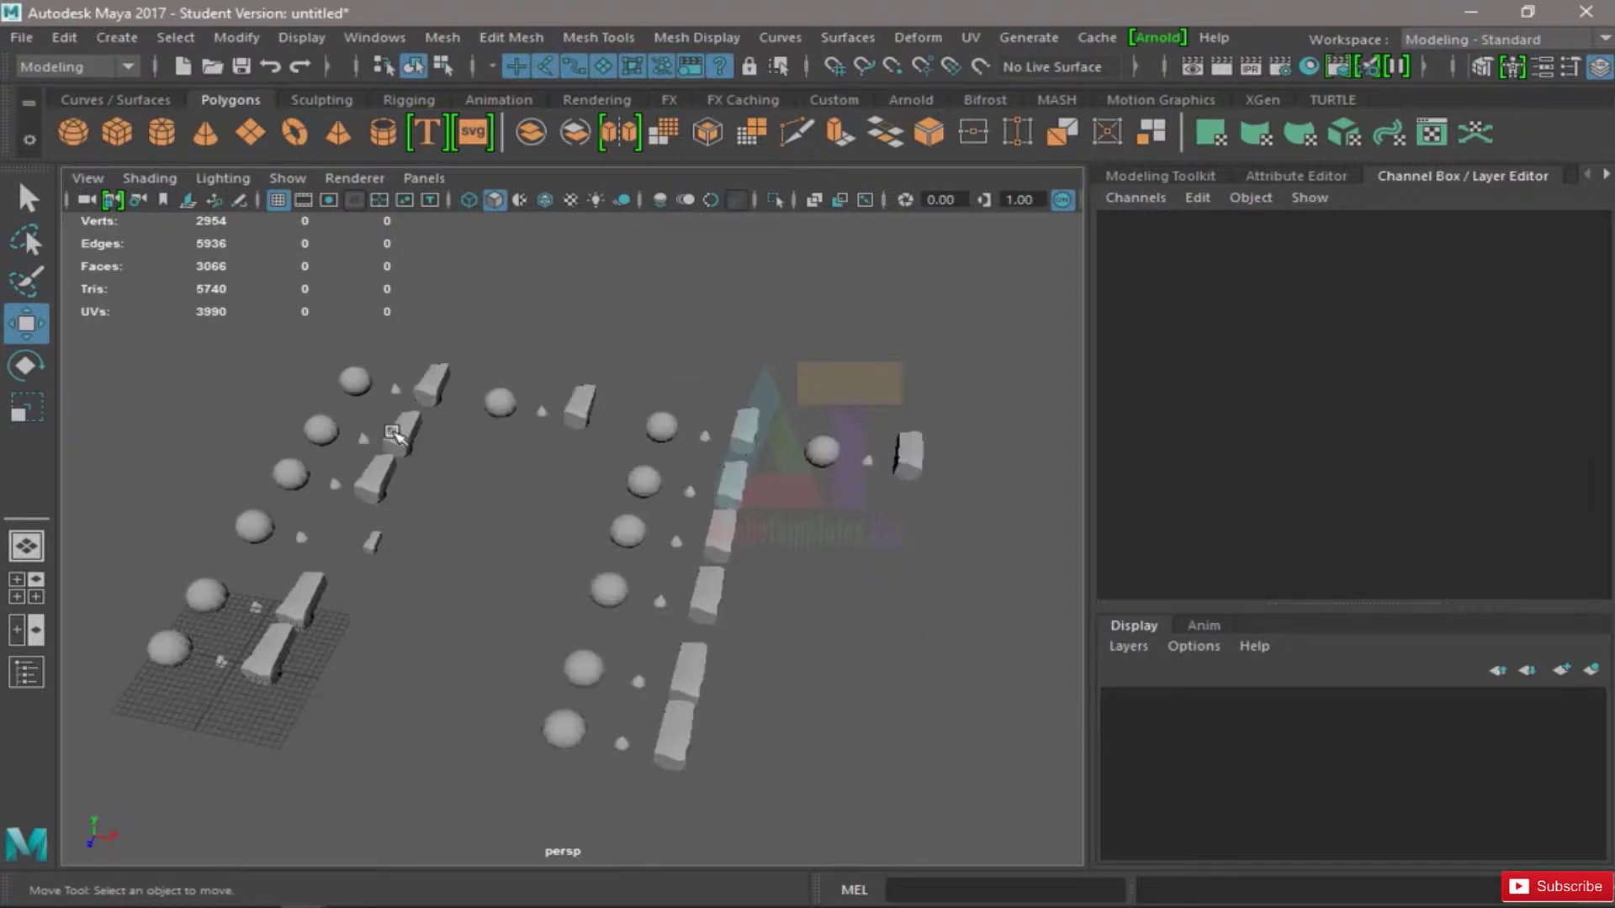
- Marquee-select all objects in the scene and clear the selection again
{"action": "left_click_drag", "start_coordinate": [139, 340], "coordinate": [959, 812]}
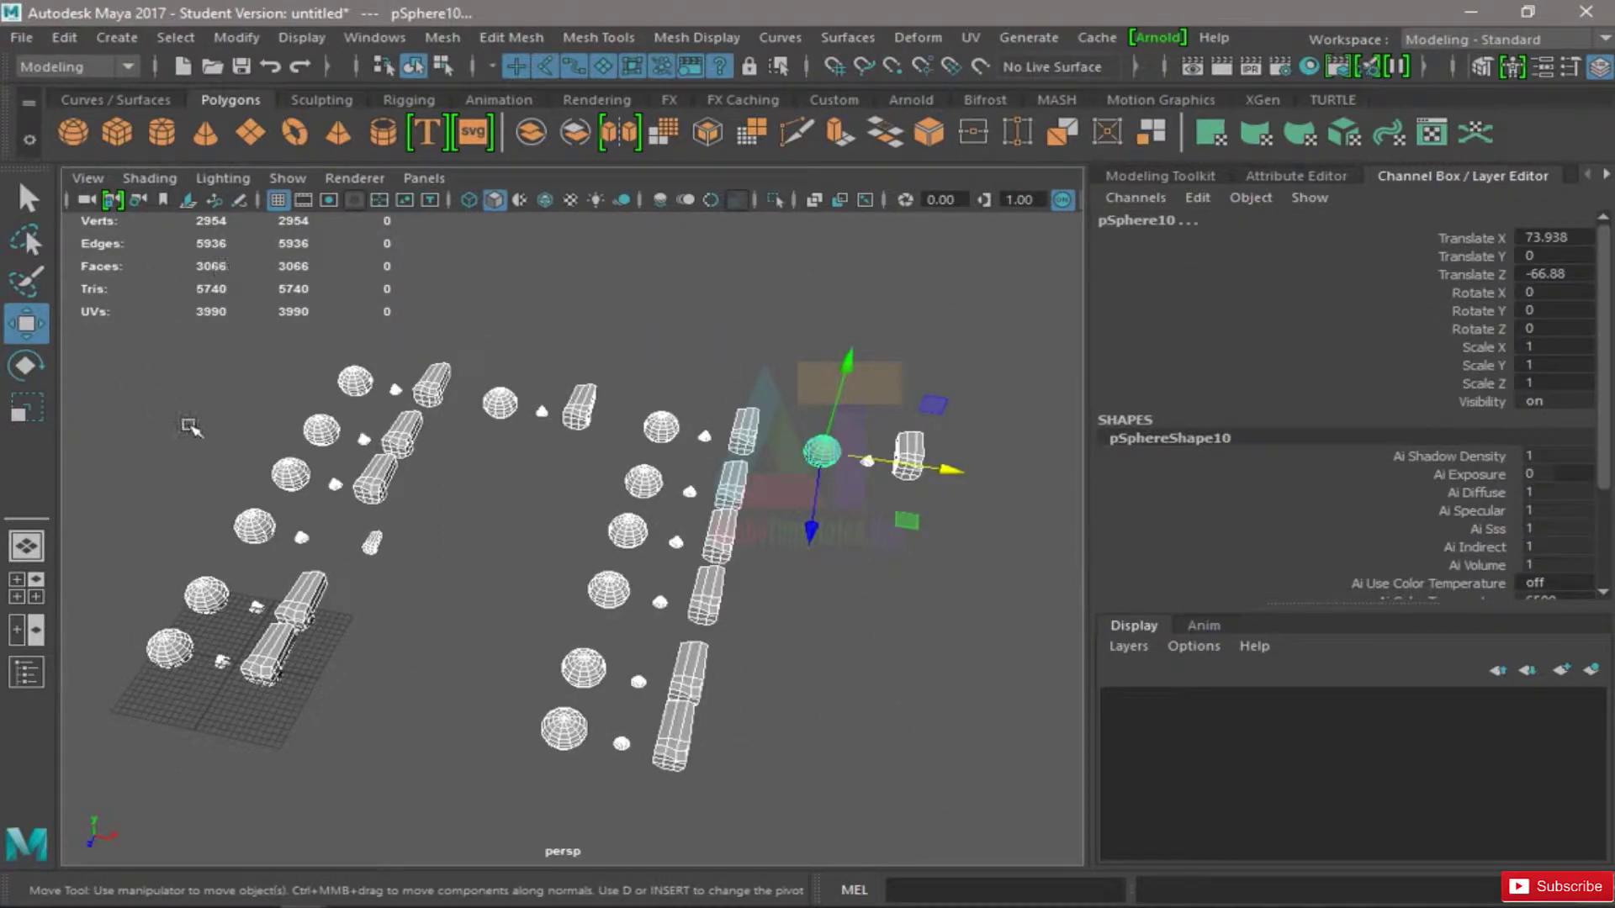
{"action": "left_click_drag", "start_coordinate": [139, 360], "coordinate": [967, 800]}
{"action": "left_click", "coordinate": [683, 525]}
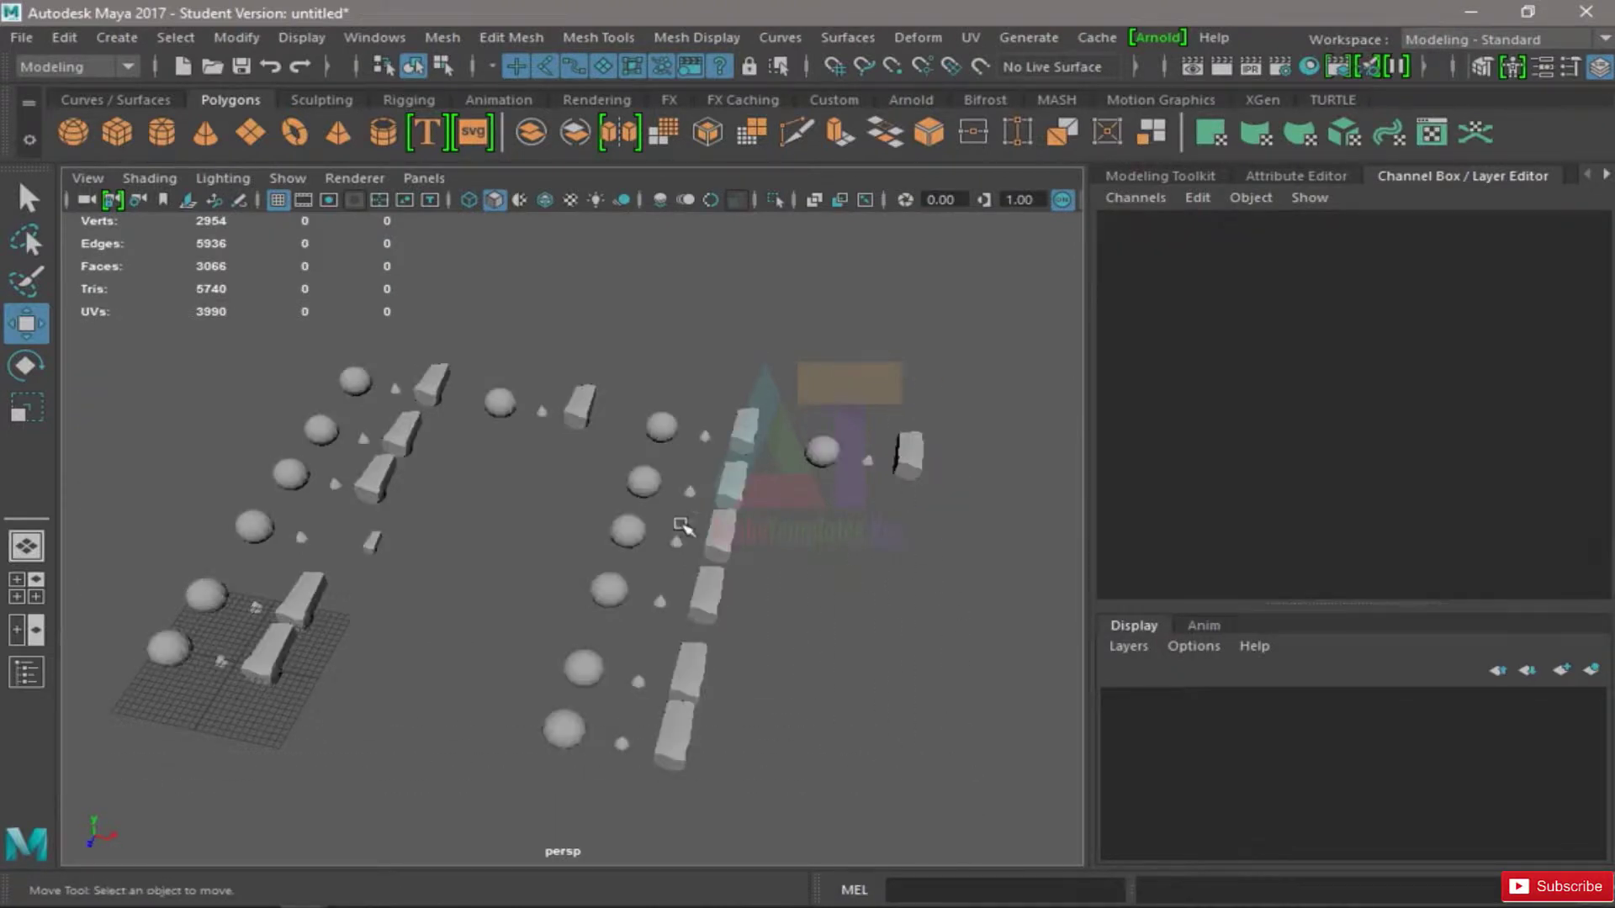
- Frame the second-from-rear sphere of the second column, view it from below and switch it to vertex editing
{"action": "left_click", "coordinate": [641, 477]}
{"action": "key", "text": "f"}
{"action": "mouse_move", "coordinate": [656, 484]}
{"action": "left_mouse_down", "text": "alt"}
{"action": "mouse_move", "coordinate": [635, 548]}
{"action": "mouse_move", "coordinate": [703, 440]}
{"action": "mouse_move", "coordinate": [672, 467]}
{"action": "left_mouse_up", "text": "alt"}
{"action": "right_click_drag", "start_coordinate": [676, 467], "coordinate": [565, 260]}
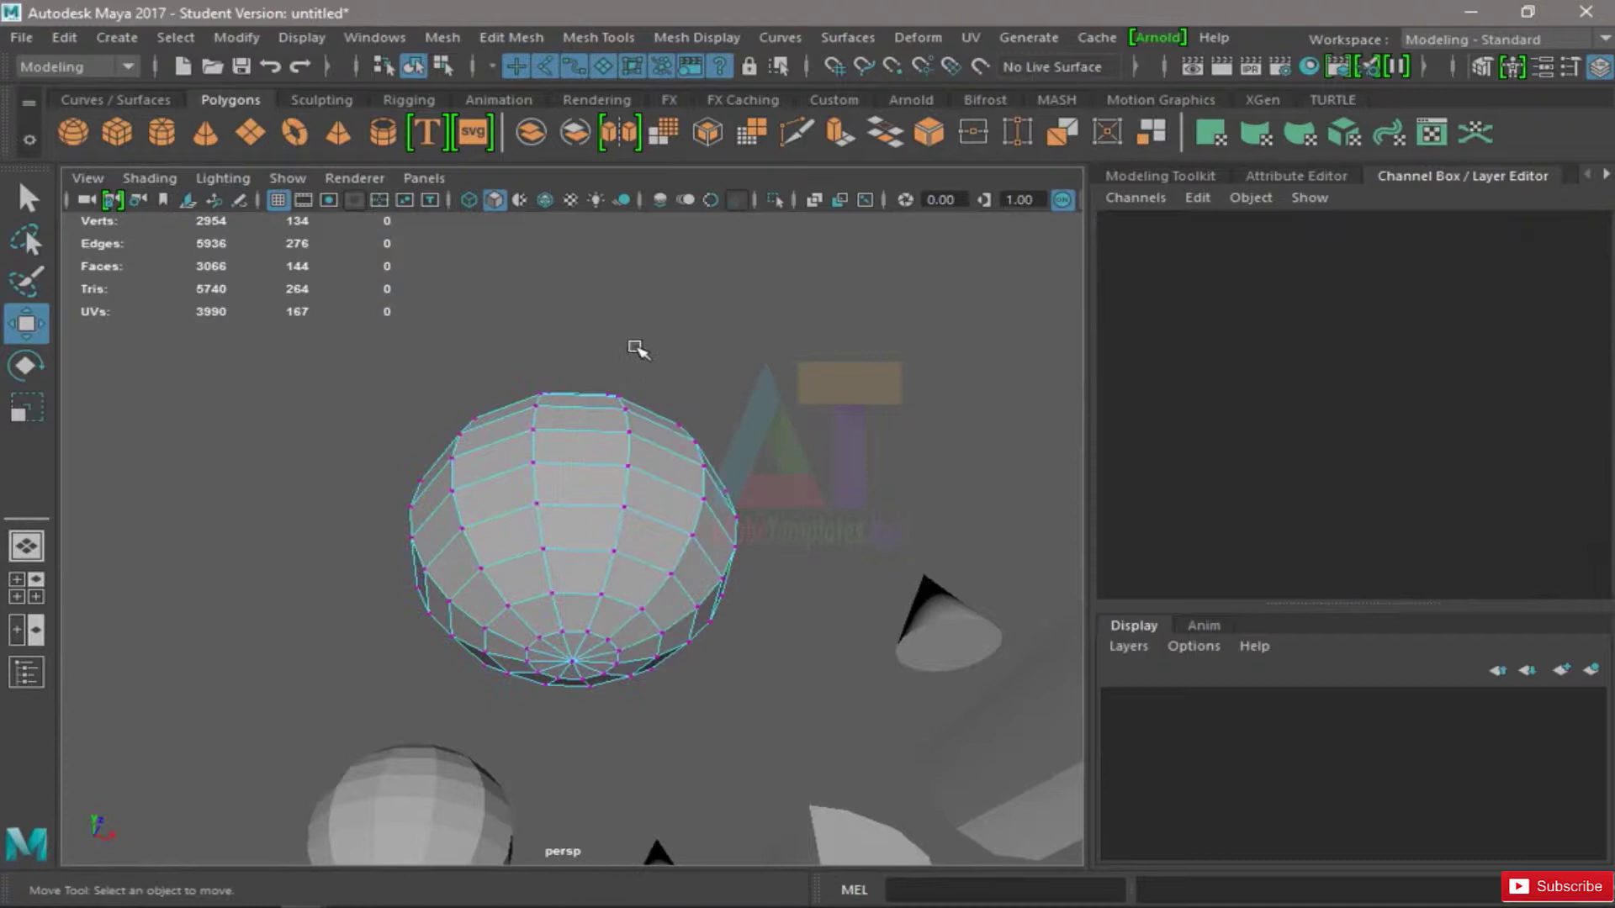
- Reshape the sphere by moving a few edge vertices and pushing one side's vertices inward, then return to object mode with nothing selected
{"action": "left_click_drag", "start_coordinate": [636, 339], "coordinate": [613, 765]}
{"action": "left_click_drag", "start_coordinate": [606, 654], "coordinate": [644, 703]}
{"action": "left_click_drag", "start_coordinate": [613, 795], "coordinate": [613, 774]}
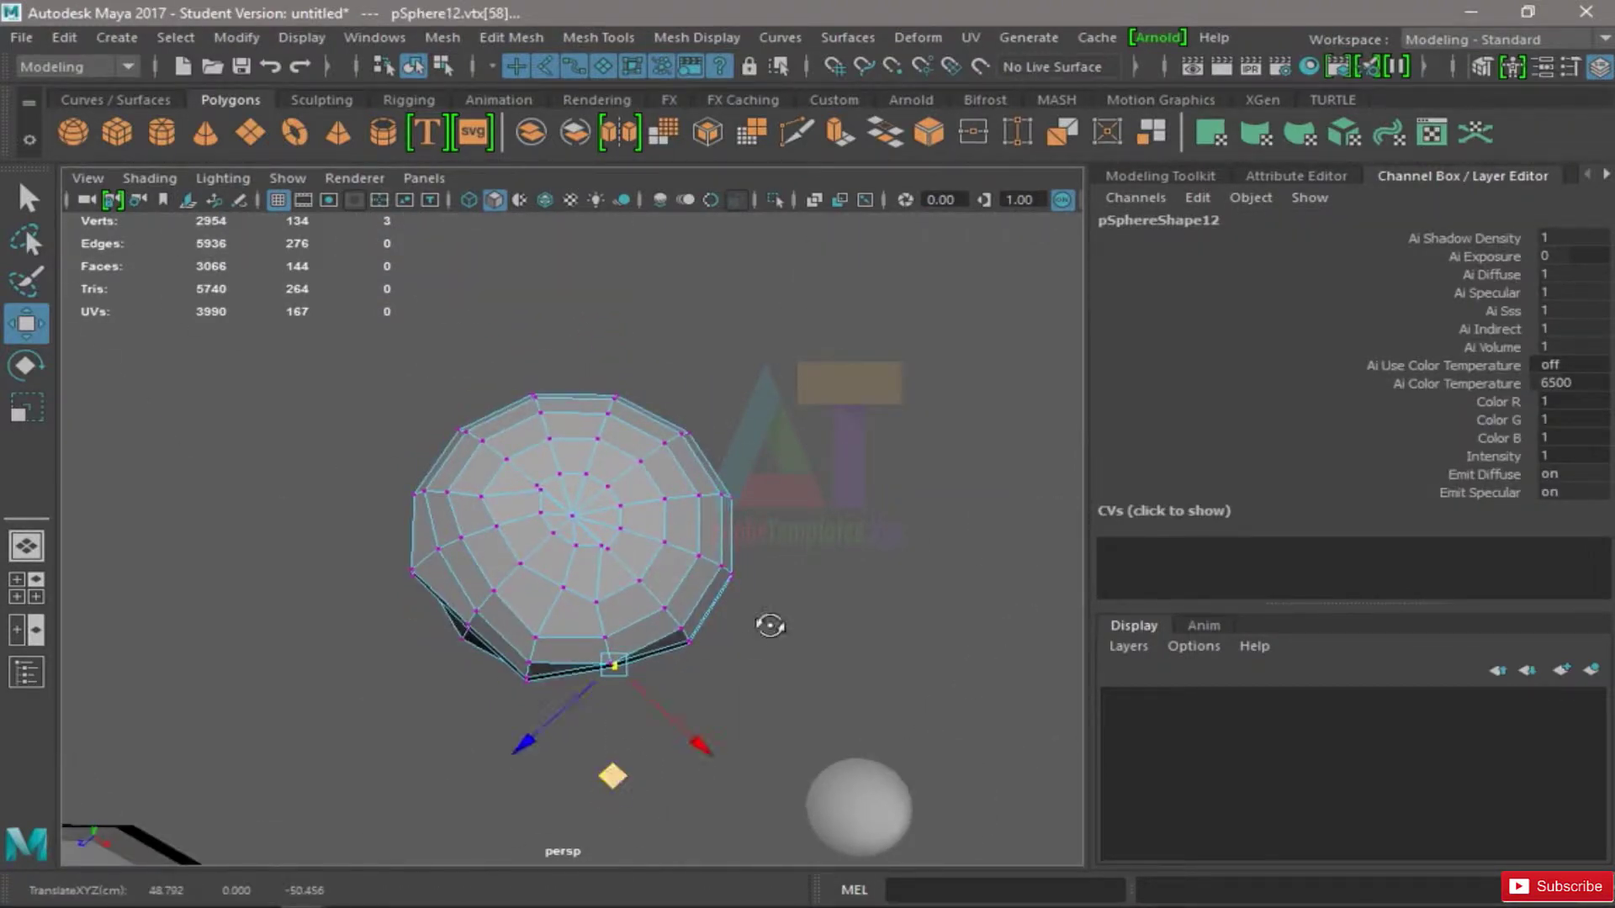
{"action": "left_click_drag", "start_coordinate": [768, 623], "coordinate": [635, 641], "text": "alt"}
{"action": "left_click_drag", "start_coordinate": [802, 452], "coordinate": [624, 683]}
{"action": "left_click_drag", "start_coordinate": [623, 553], "coordinate": [560, 543]}
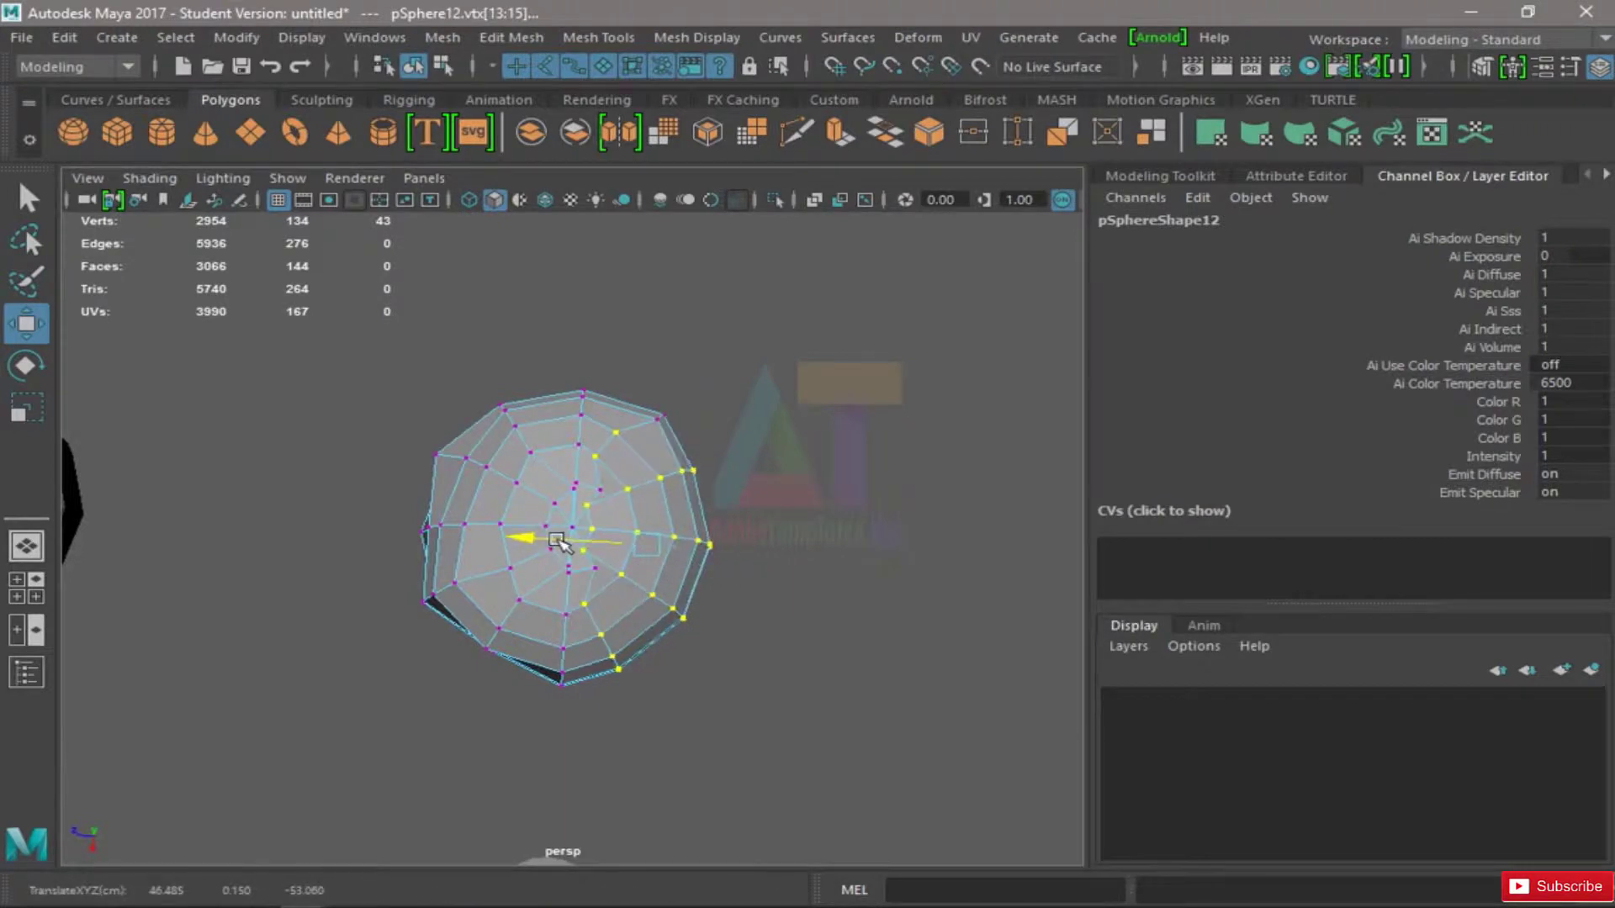
{"action": "right_click_drag", "start_coordinate": [667, 261], "coordinate": [913, 164]}
{"action": "left_click", "coordinate": [710, 304]}
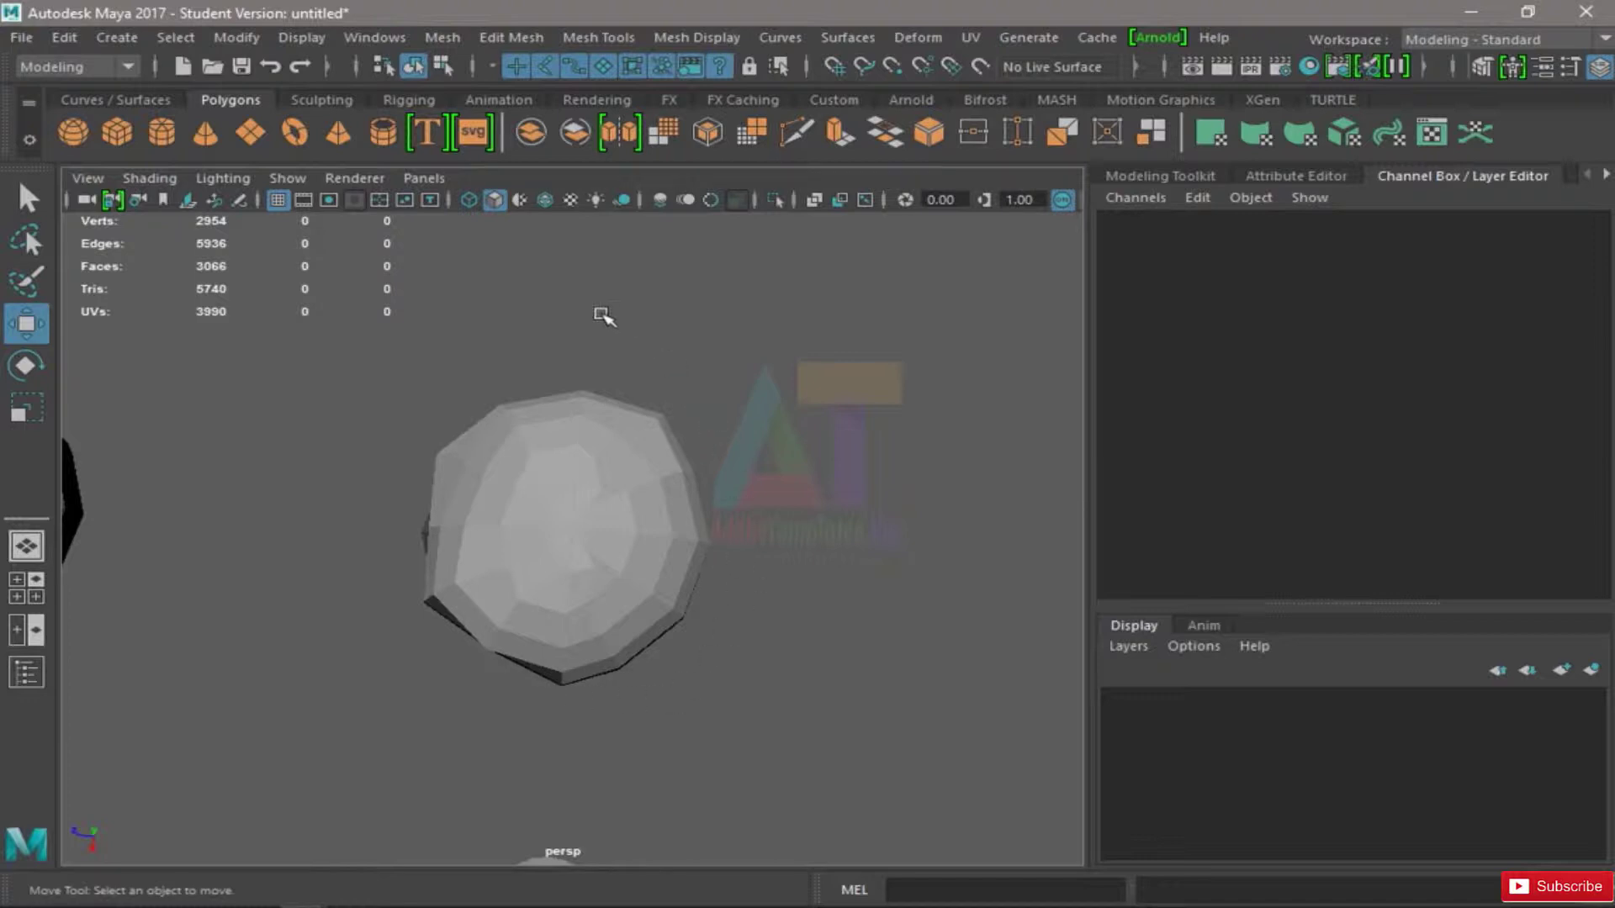
- Frame the whole scene and delete all the duplicated objects, keeping only the sphere, cone and block standing on the grid
{"action": "left_click_drag", "start_coordinate": [622, 562], "coordinate": [513, 494], "text": "alt"}
{"action": "key", "text": "a"}
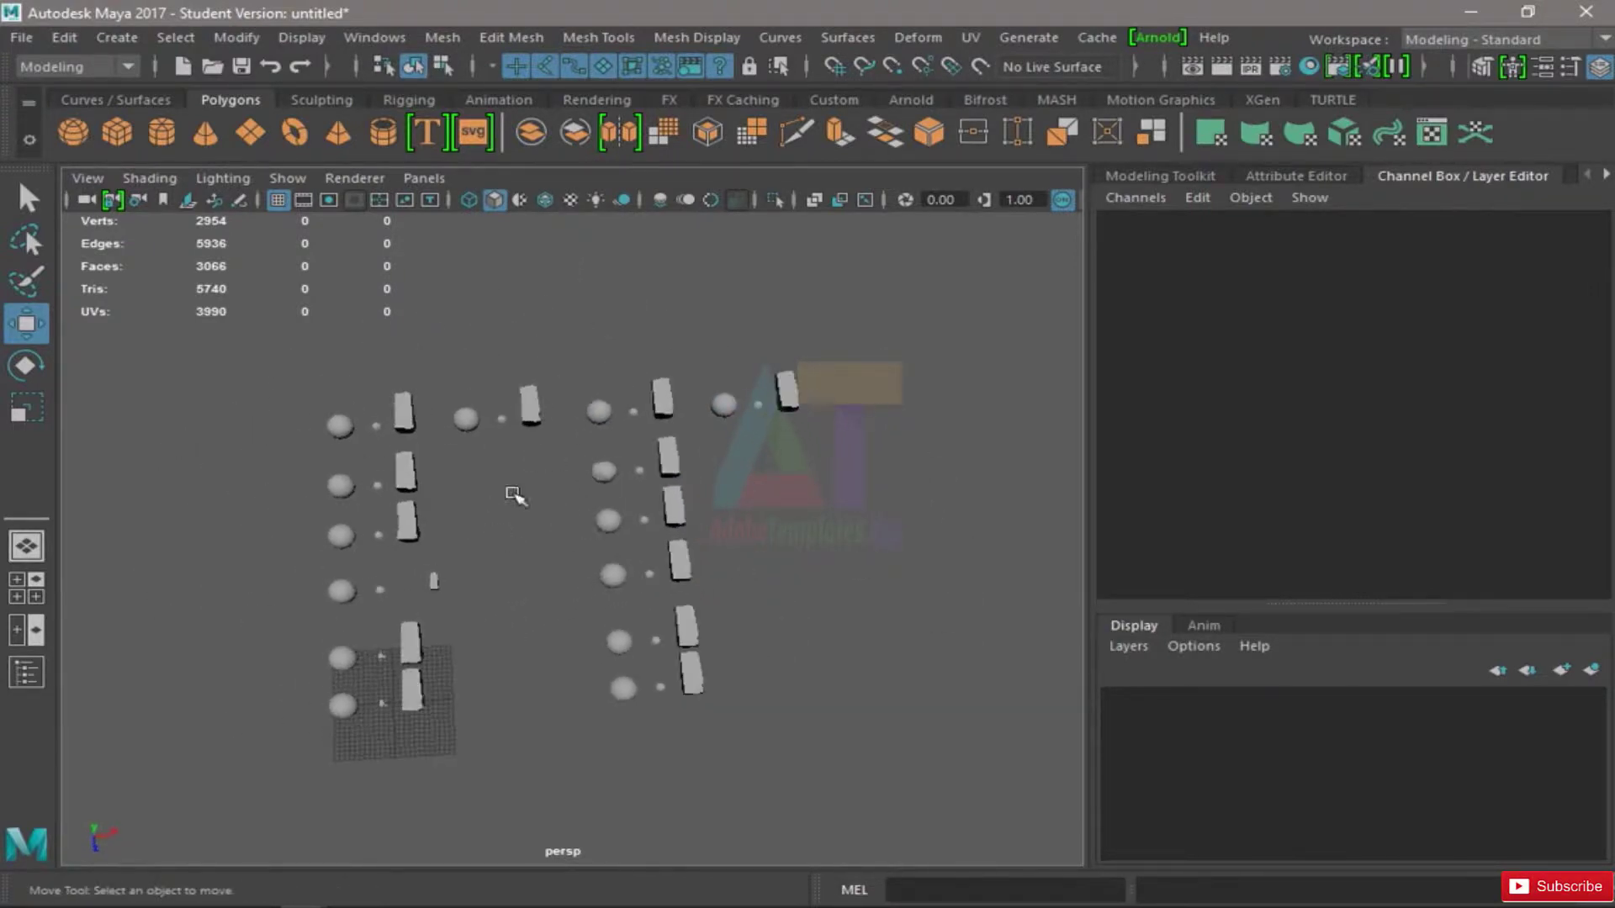
{"action": "left_click_drag", "start_coordinate": [342, 310], "coordinate": [848, 654]}
{"action": "key", "text": "Delete"}
{"action": "left_click_drag", "start_coordinate": [842, 554], "coordinate": [678, 682]}
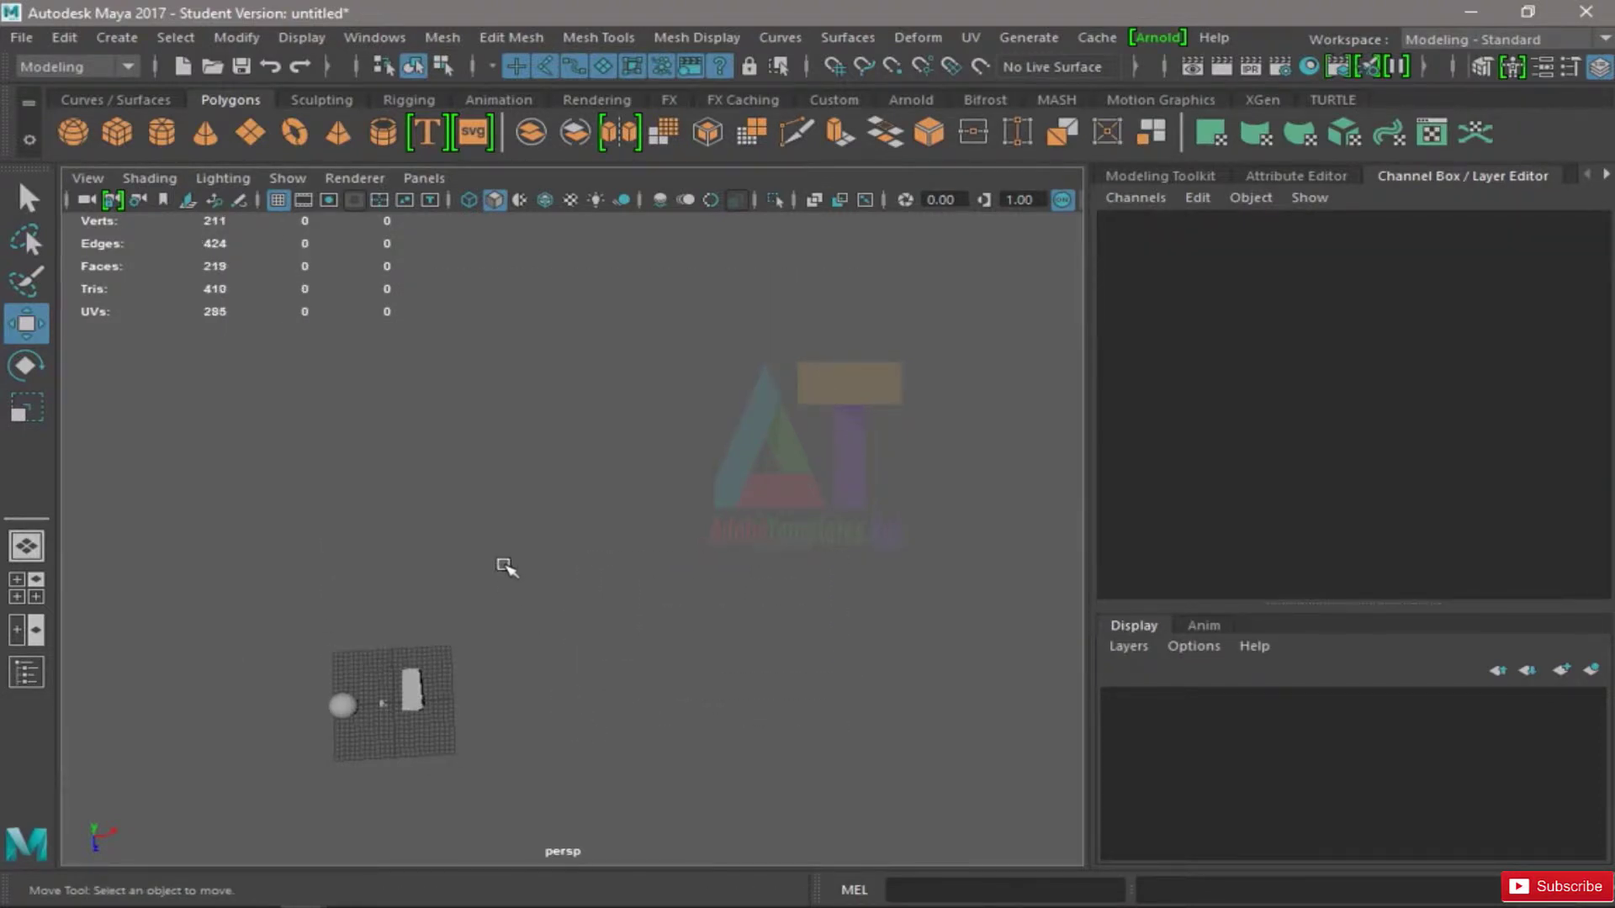
- Frame the three remaining objects together, select only the sphere and frame it
{"action": "left_click_drag", "start_coordinate": [504, 566], "coordinate": [253, 750]}
{"action": "key", "text": "f"}
{"action": "left_click_drag", "start_coordinate": [641, 706], "coordinate": [617, 524], "text": "alt"}
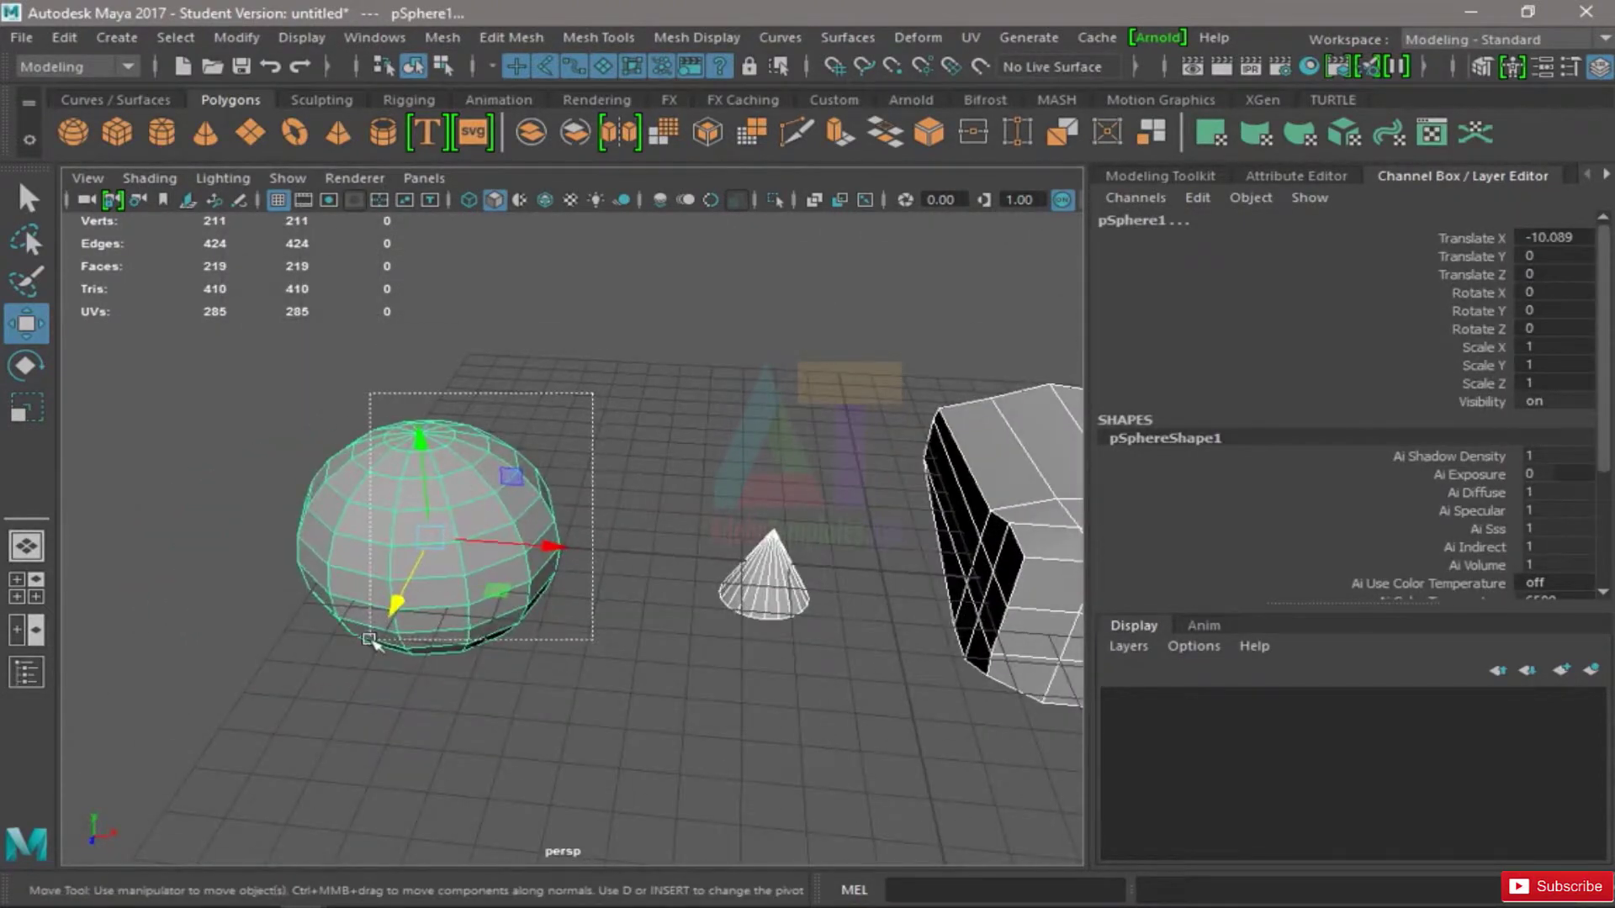
{"action": "left_click_drag", "start_coordinate": [369, 639], "coordinate": [369, 639]}
{"action": "key", "text": "f"}
{"action": "left_click_drag", "start_coordinate": [673, 589], "coordinate": [628, 558], "text": "alt"}
{"action": "middle_click_drag", "start_coordinate": [627, 558], "coordinate": [595, 555], "text": "alt"}
{"action": "scroll", "coordinate": [610, 514], "scroll_direction": "up", "scroll_amount": 2}
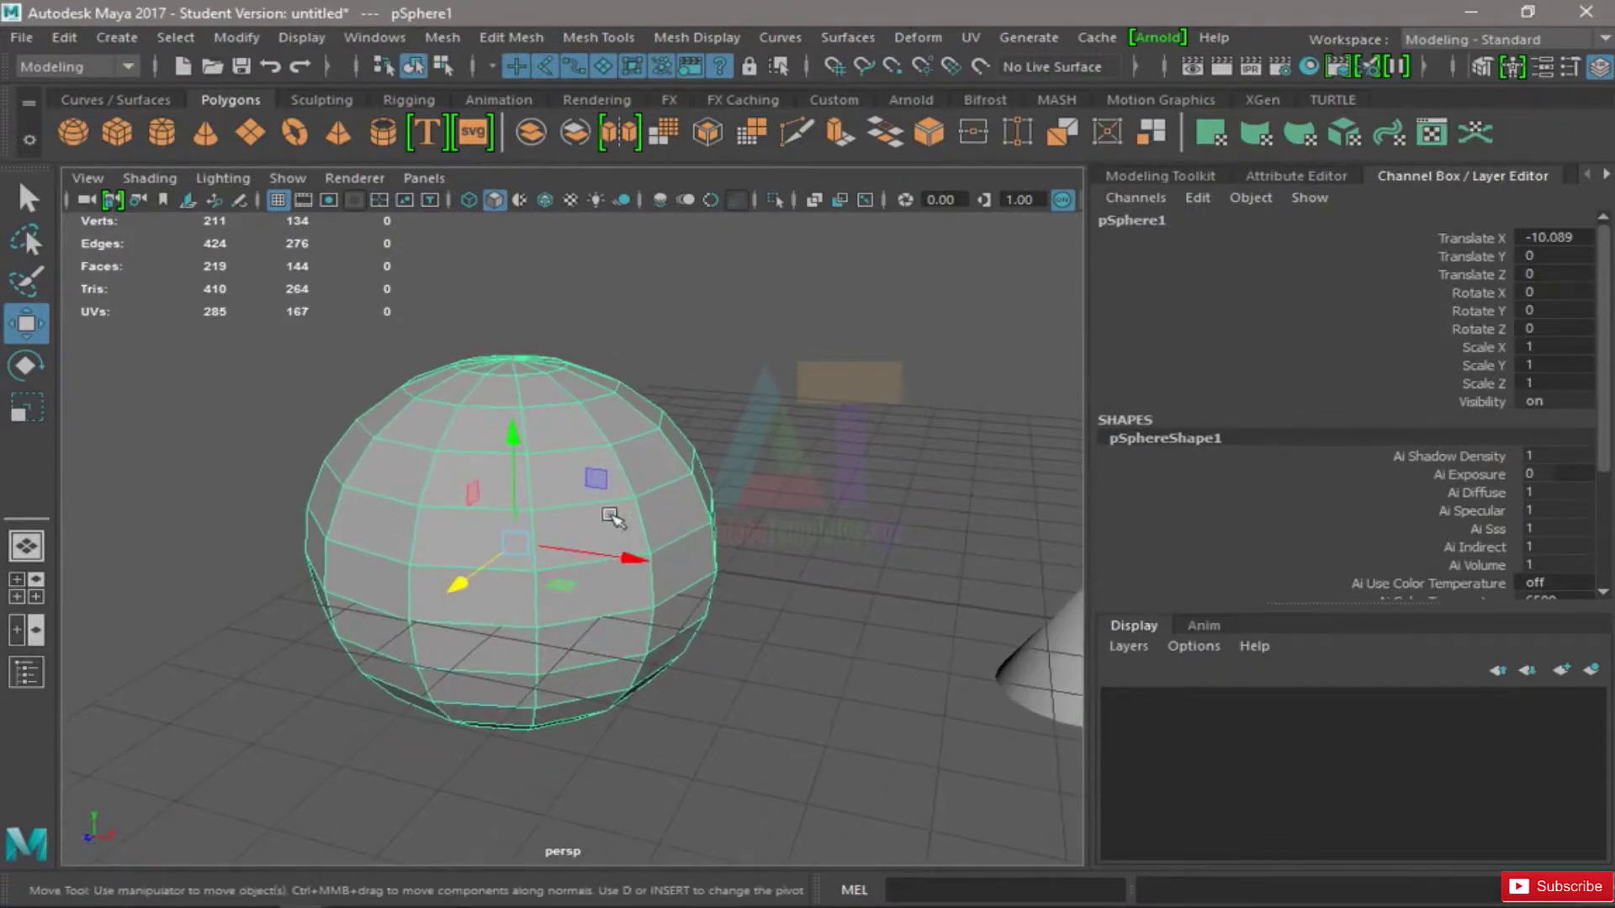
- Detach the Modify menu as a floating window and close it again
{"action": "left_click", "coordinate": [132, 38]}
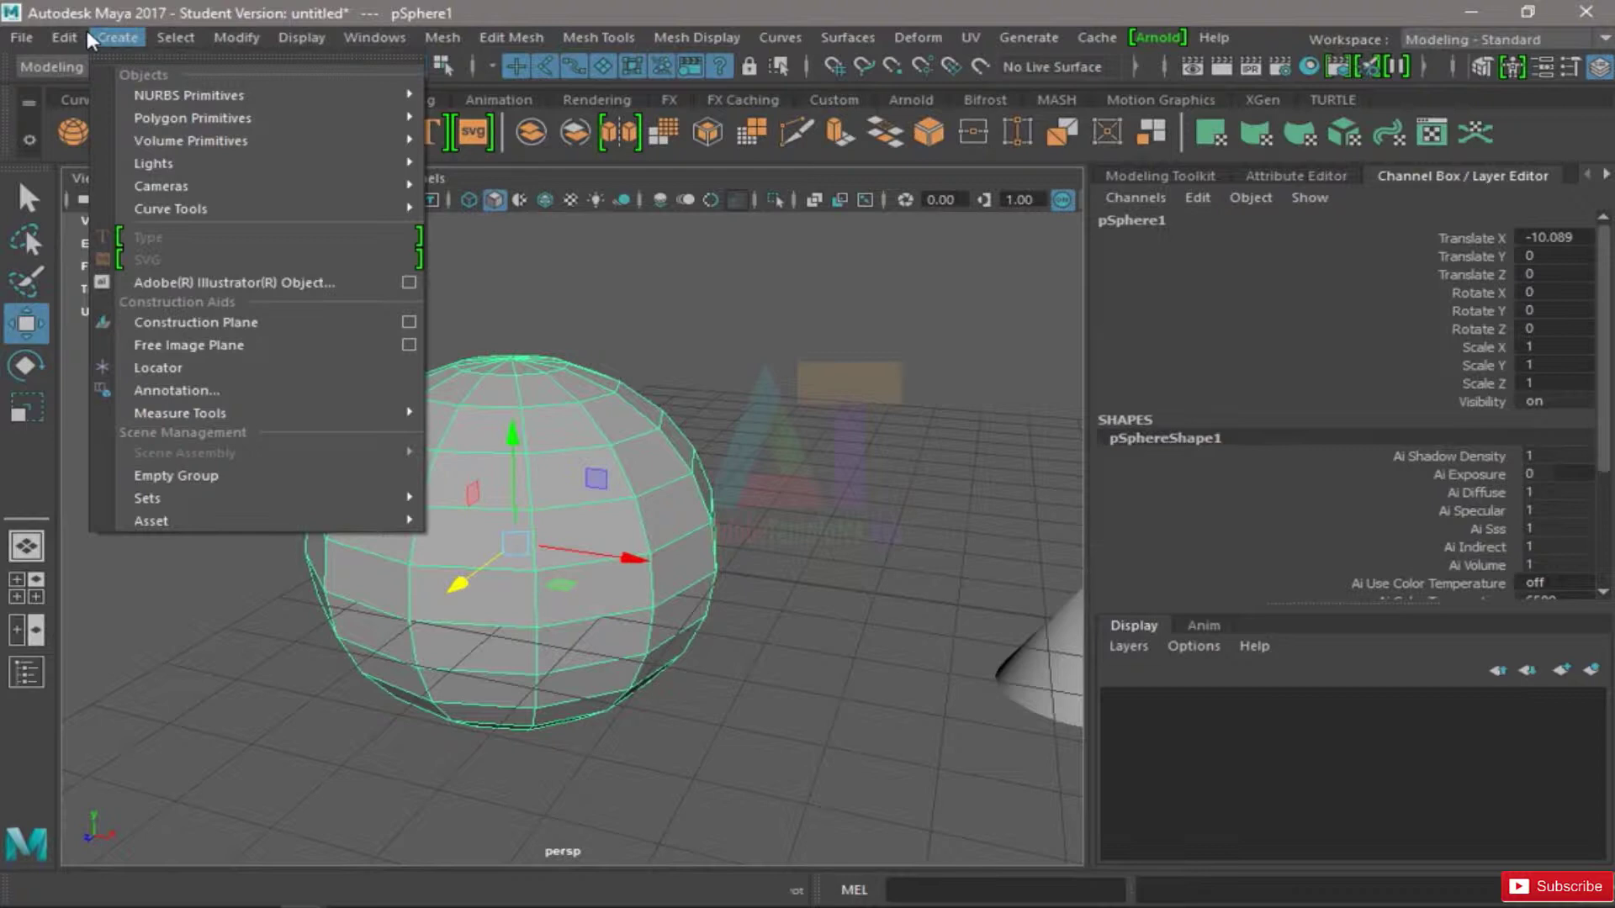
{"action": "mouse_move", "coordinate": [224, 39]}
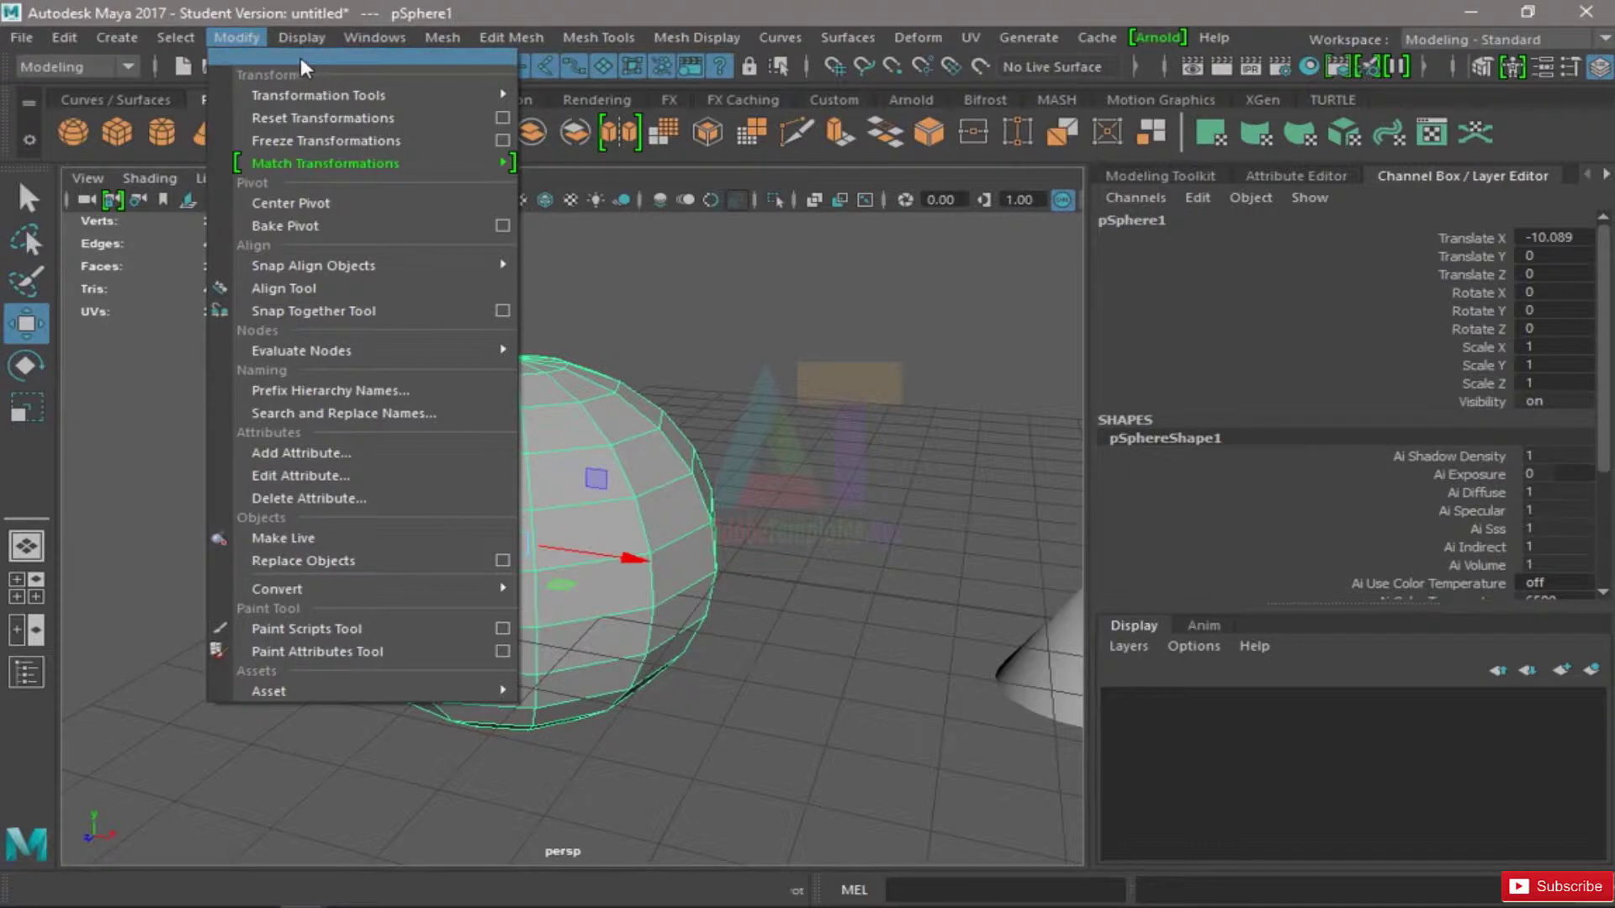
{"action": "left_click", "coordinate": [351, 53]}
{"action": "left_click_drag", "start_coordinate": [380, 37], "coordinate": [242, 215]}
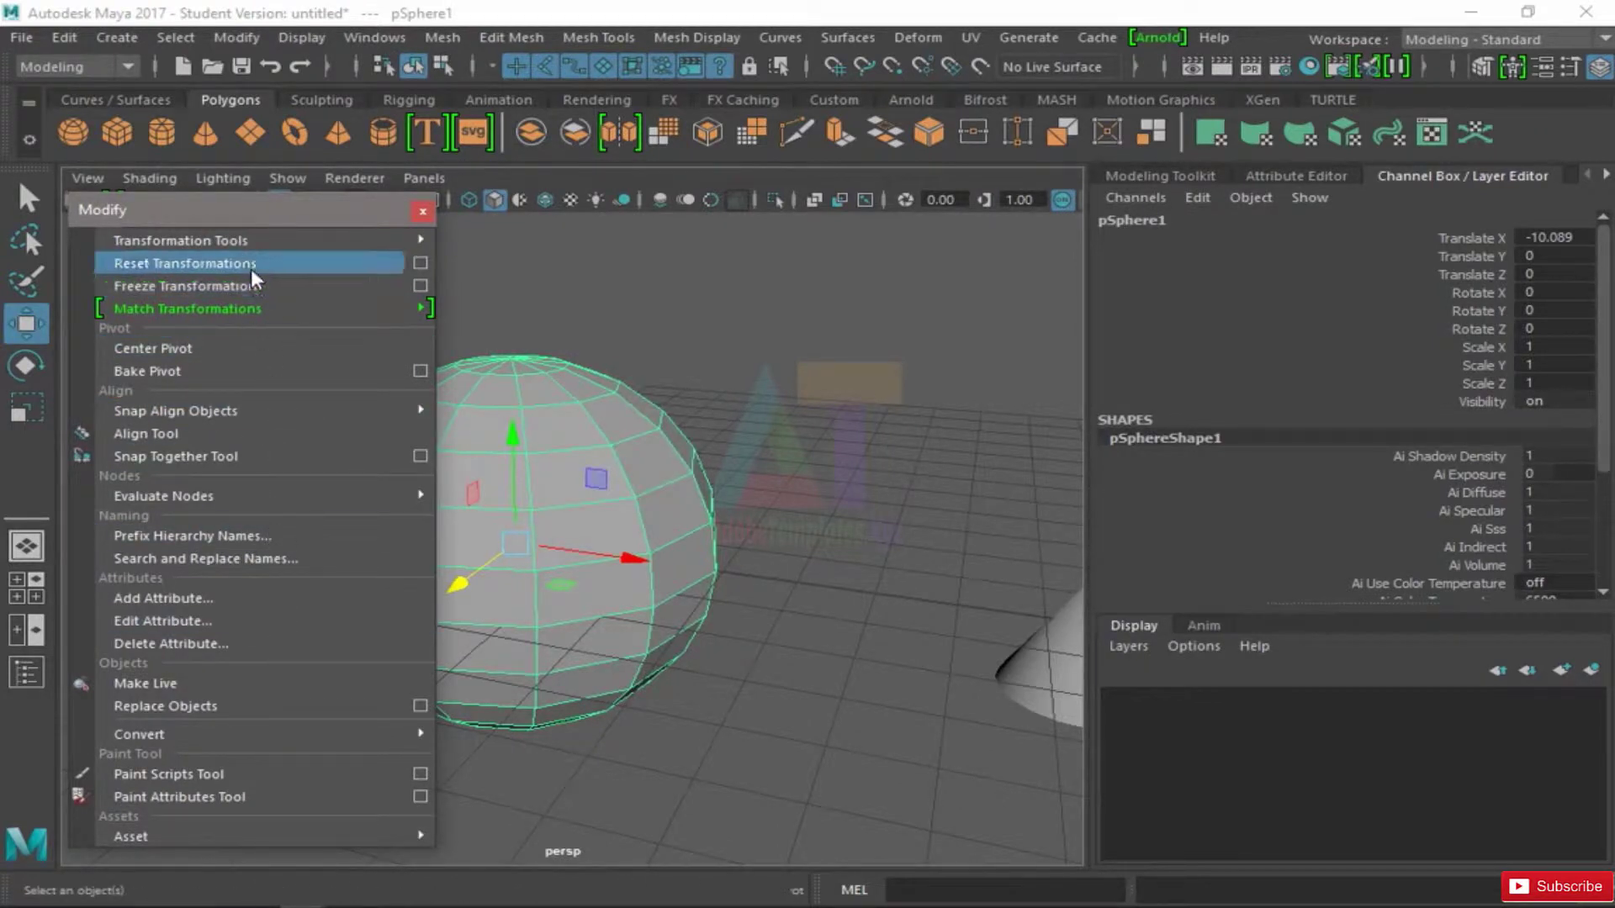
{"action": "left_click", "coordinate": [423, 211]}
- Detach the Modify menu as a floating window and place it over the viewport
{"action": "left_click", "coordinate": [238, 37]}
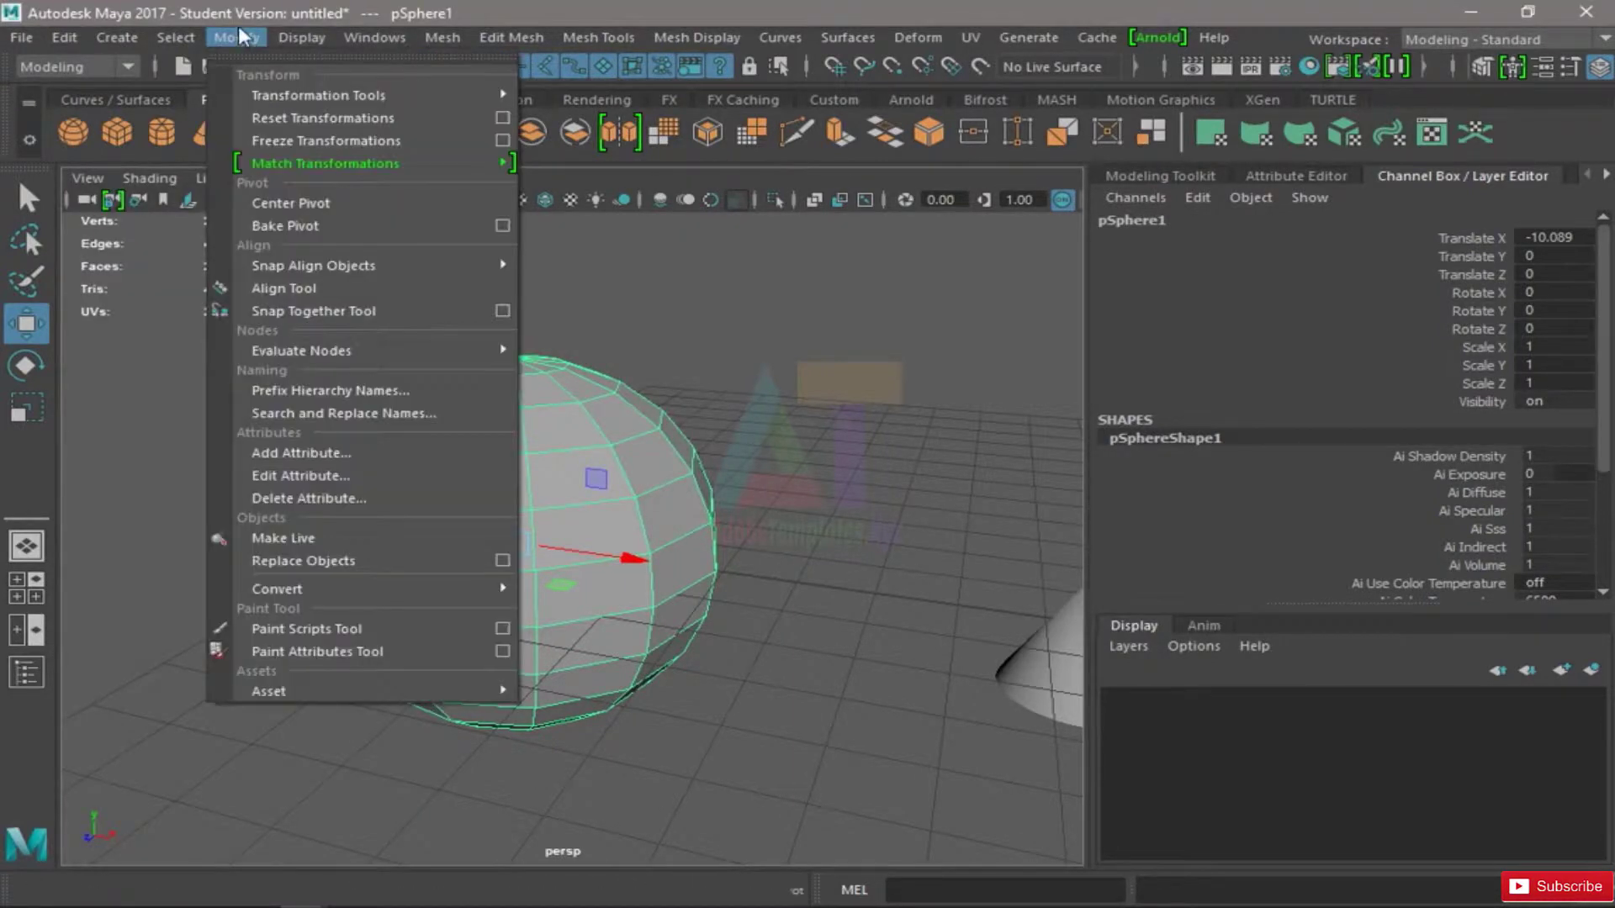
{"action": "left_click", "coordinate": [239, 34]}
{"action": "left_click", "coordinate": [241, 35]}
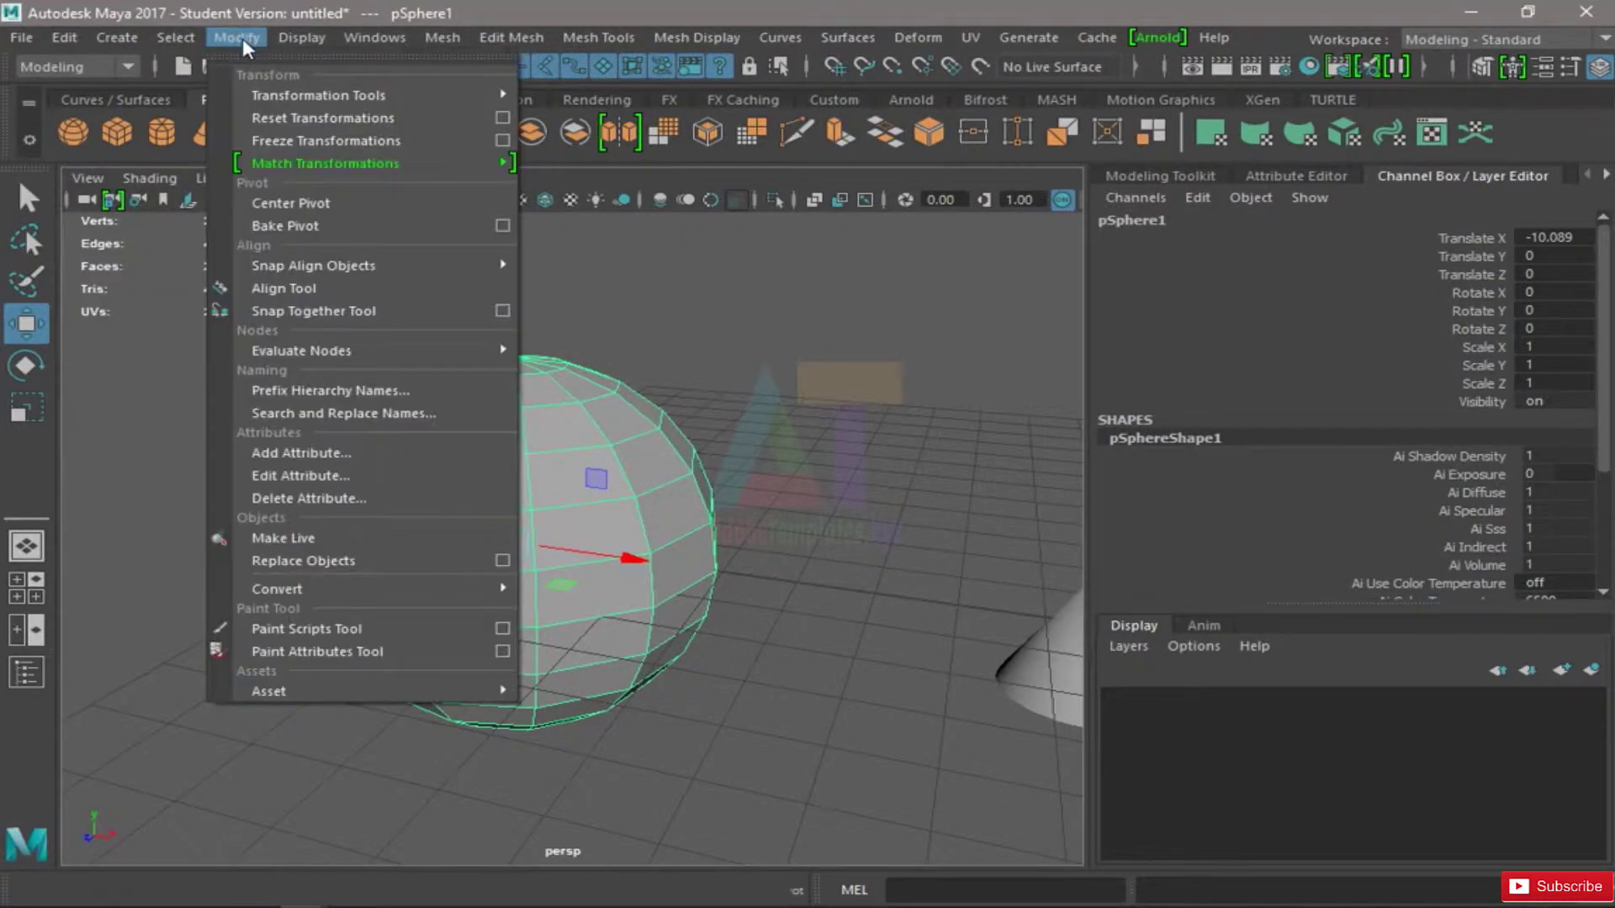
{"action": "left_click", "coordinate": [281, 59]}
{"action": "left_click_drag", "start_coordinate": [400, 29], "coordinate": [228, 225]}
- Activate the Rotate tool, select the cone and undo its trial rotation about Z
{"action": "left_click_drag", "start_coordinate": [616, 443], "coordinate": [1022, 460], "text": "alt"}
{"action": "key", "text": "r"}
{"action": "key", "text": "e"}
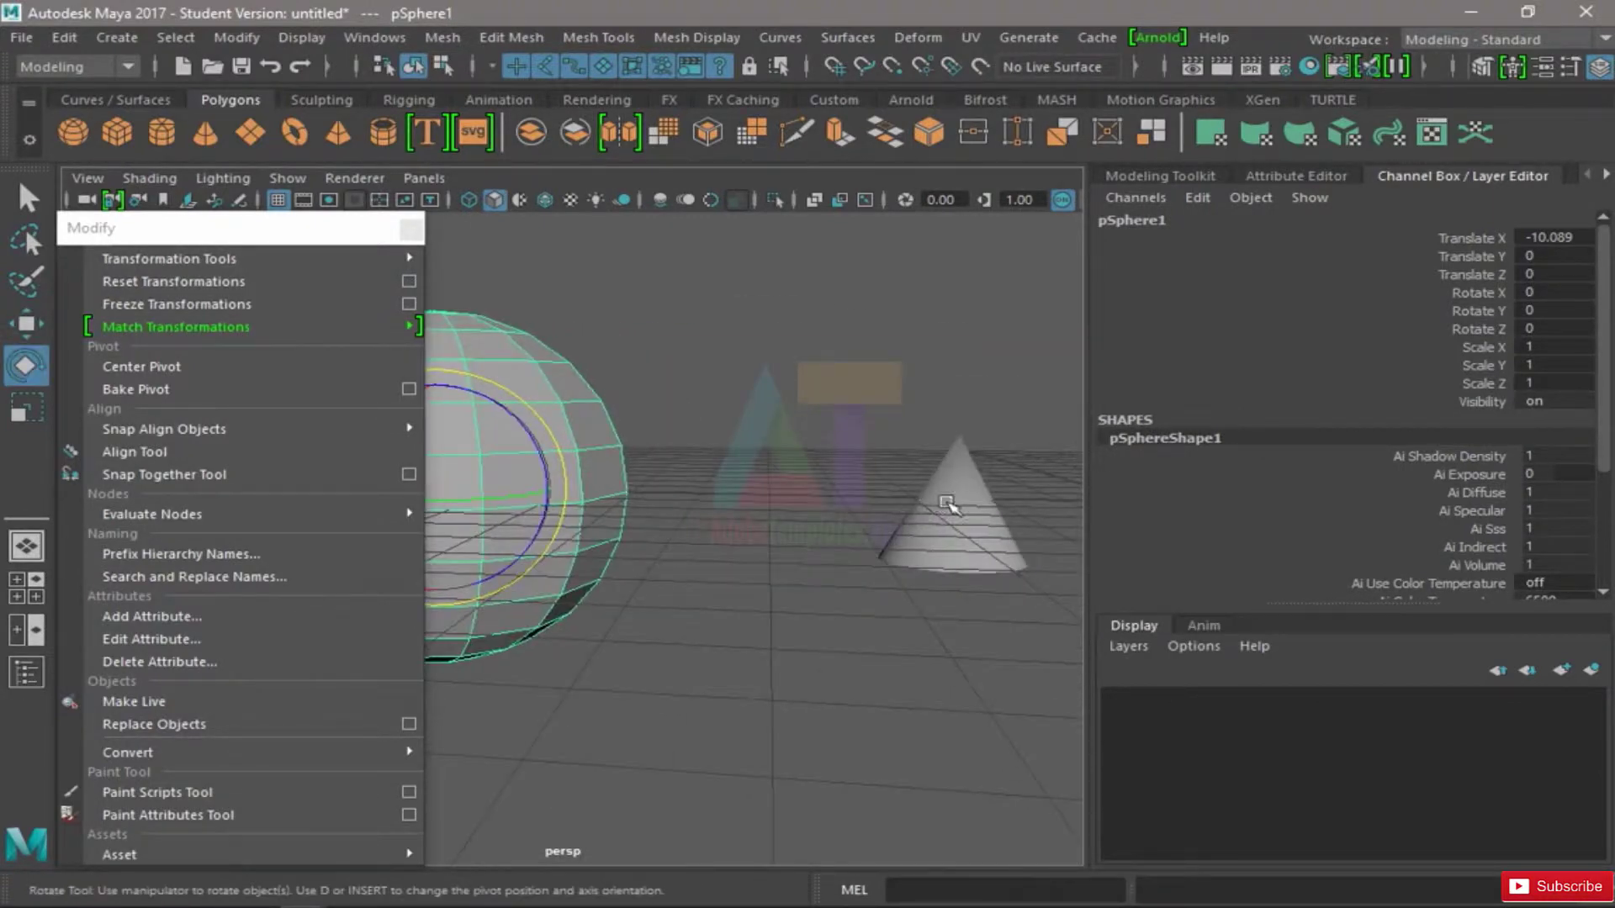
{"action": "middle_click_drag", "start_coordinate": [949, 504], "coordinate": [761, 503], "text": "alt"}
{"action": "left_click", "coordinate": [845, 543]}
{"action": "middle_click_drag", "start_coordinate": [845, 542], "coordinate": [731, 532], "text": "alt"}
{"action": "right_click_drag", "start_coordinate": [731, 531], "coordinate": [851, 515], "text": "alt"}
{"action": "middle_click_drag", "start_coordinate": [850, 516], "coordinate": [725, 477], "text": "alt"}
{"action": "left_click_drag", "start_coordinate": [725, 477], "coordinate": [648, 559], "text": "alt"}
{"action": "key", "text": "ctrl+z"}
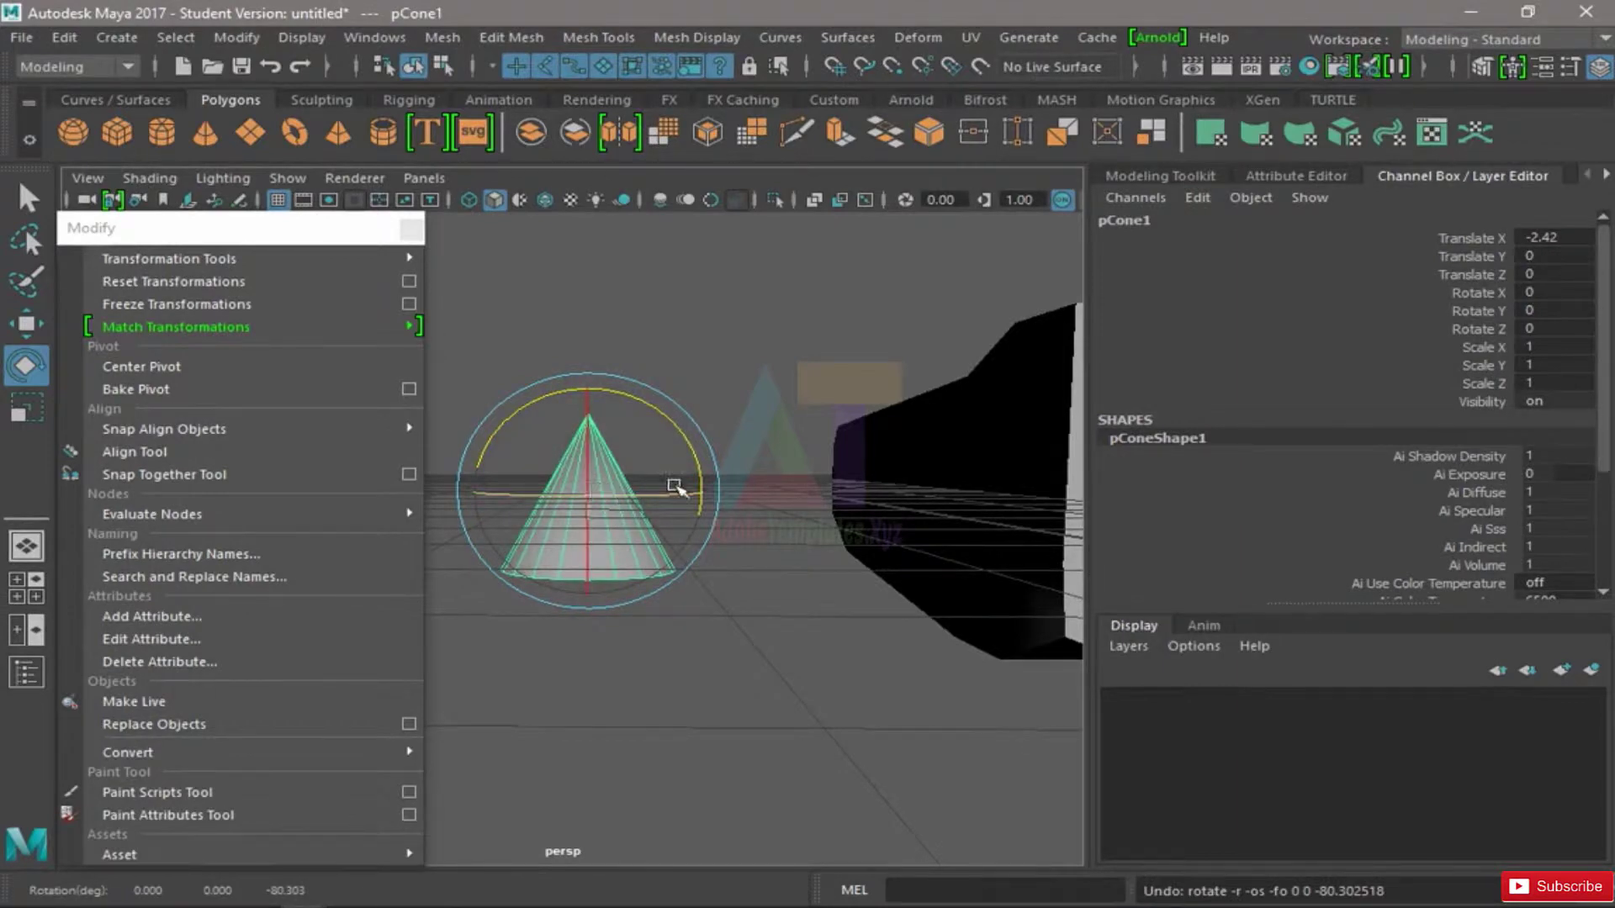
- Switch from the perspective view to the enlarged front view and bring the cone into close view
{"action": "mouse_move", "coordinate": [675, 488]}
{"action": "left_mouse_down", "text": "alt"}
{"action": "mouse_move", "coordinate": [558, 505]}
{"action": "mouse_move", "coordinate": [707, 487]}
{"action": "left_mouse_up", "text": "alt"}
{"action": "key", "text": "space"}
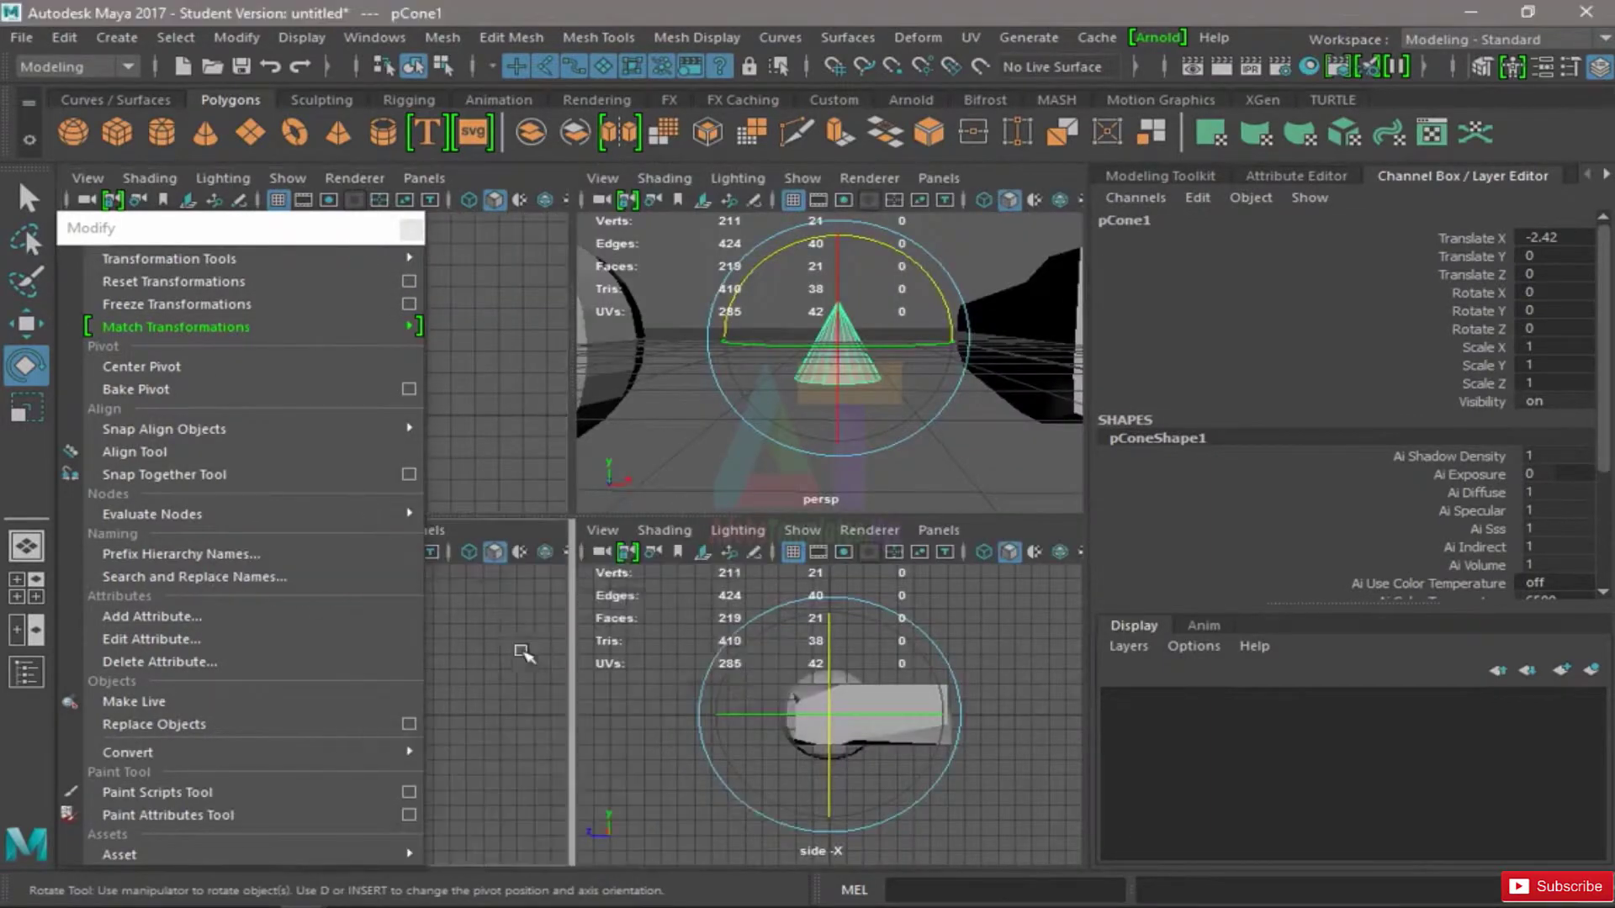
{"action": "key", "text": "space"}
{"action": "middle_click_drag", "start_coordinate": [702, 489], "coordinate": [836, 492], "text": "alt"}
{"action": "scroll", "coordinate": [790, 547], "scroll_direction": "up", "scroll_amount": 8}
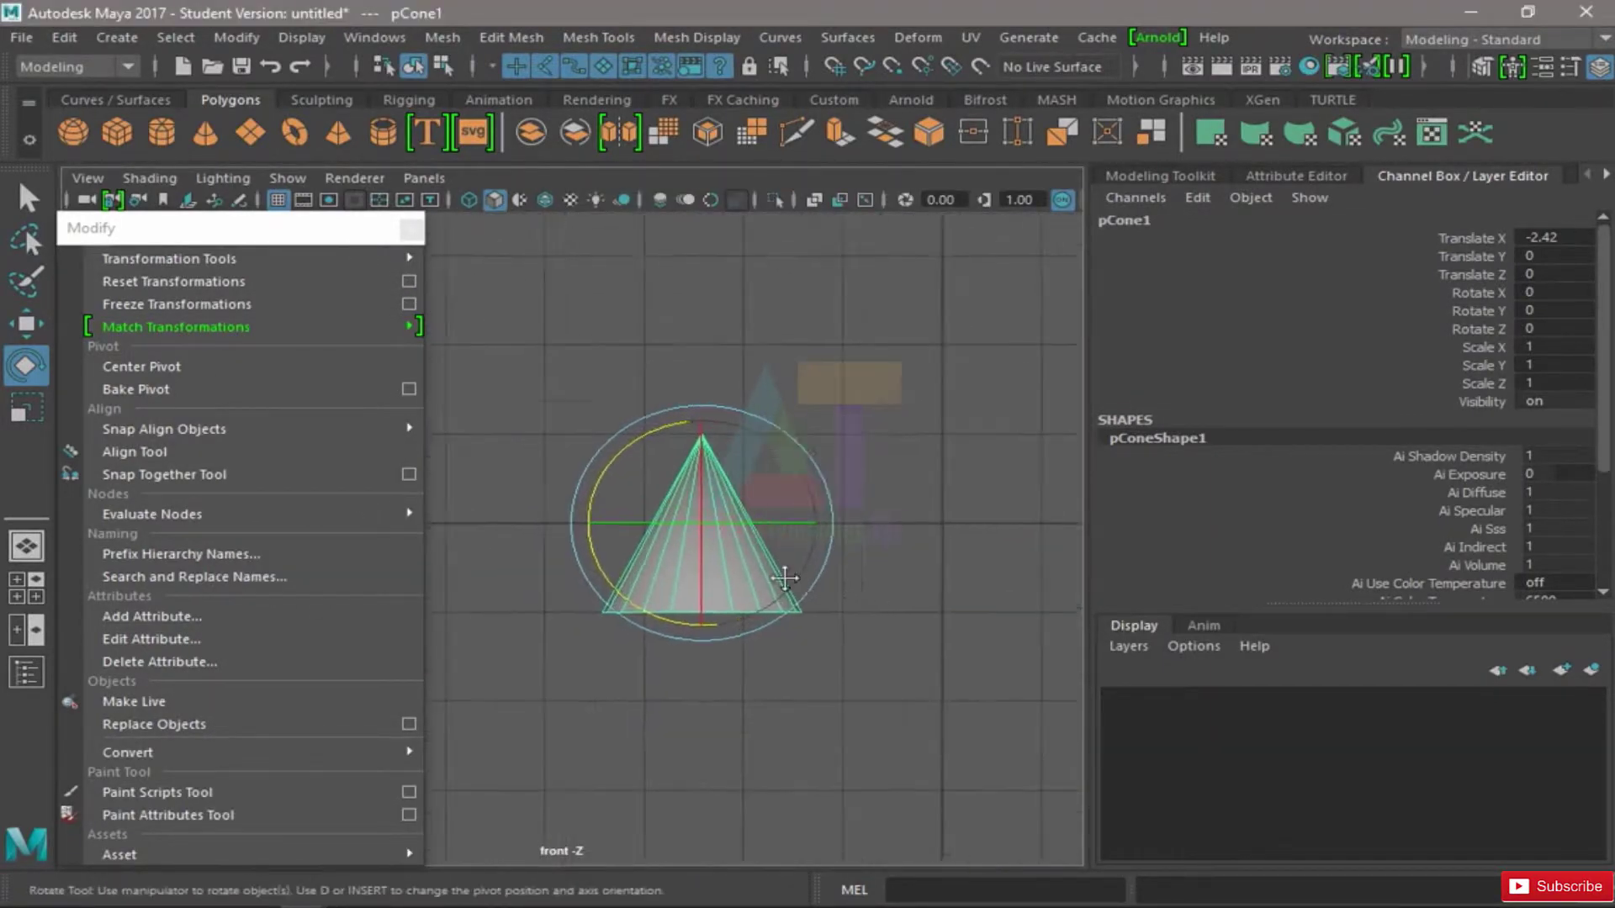
{"action": "middle_click_drag", "start_coordinate": [737, 526], "coordinate": [650, 525], "text": "alt"}
- Rotate the cone freely about Z around its central pivot and undo the rotation
{"action": "left_click_drag", "start_coordinate": [566, 448], "coordinate": [560, 618]}
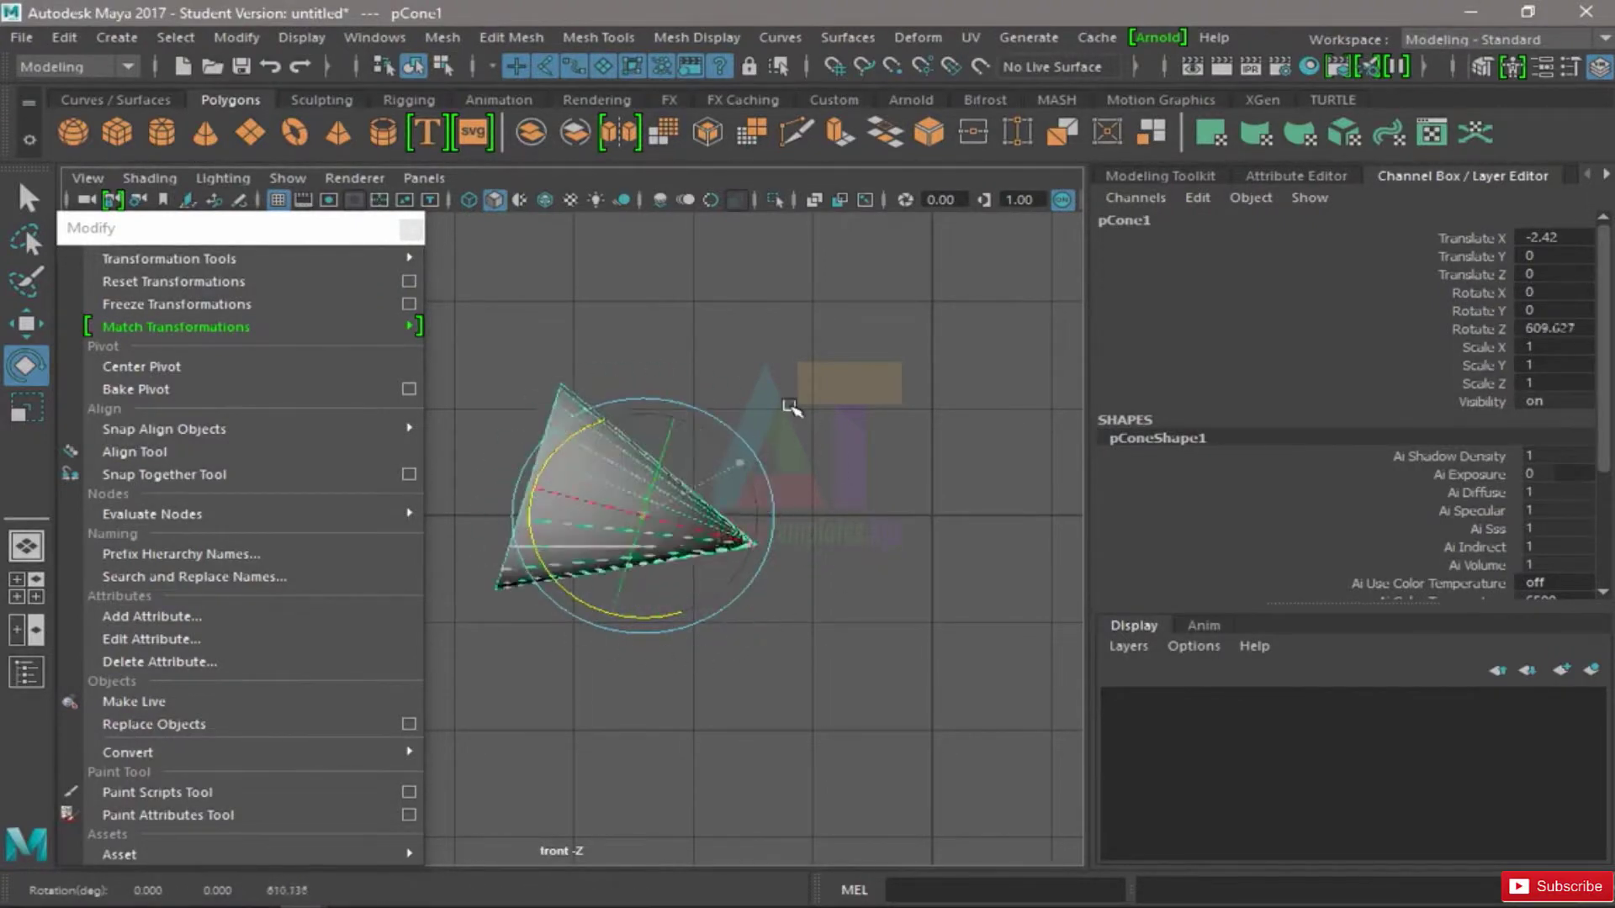
{"action": "middle_click_drag", "start_coordinate": [790, 406], "coordinate": [810, 450]}
{"action": "key", "text": "ctrl+z"}
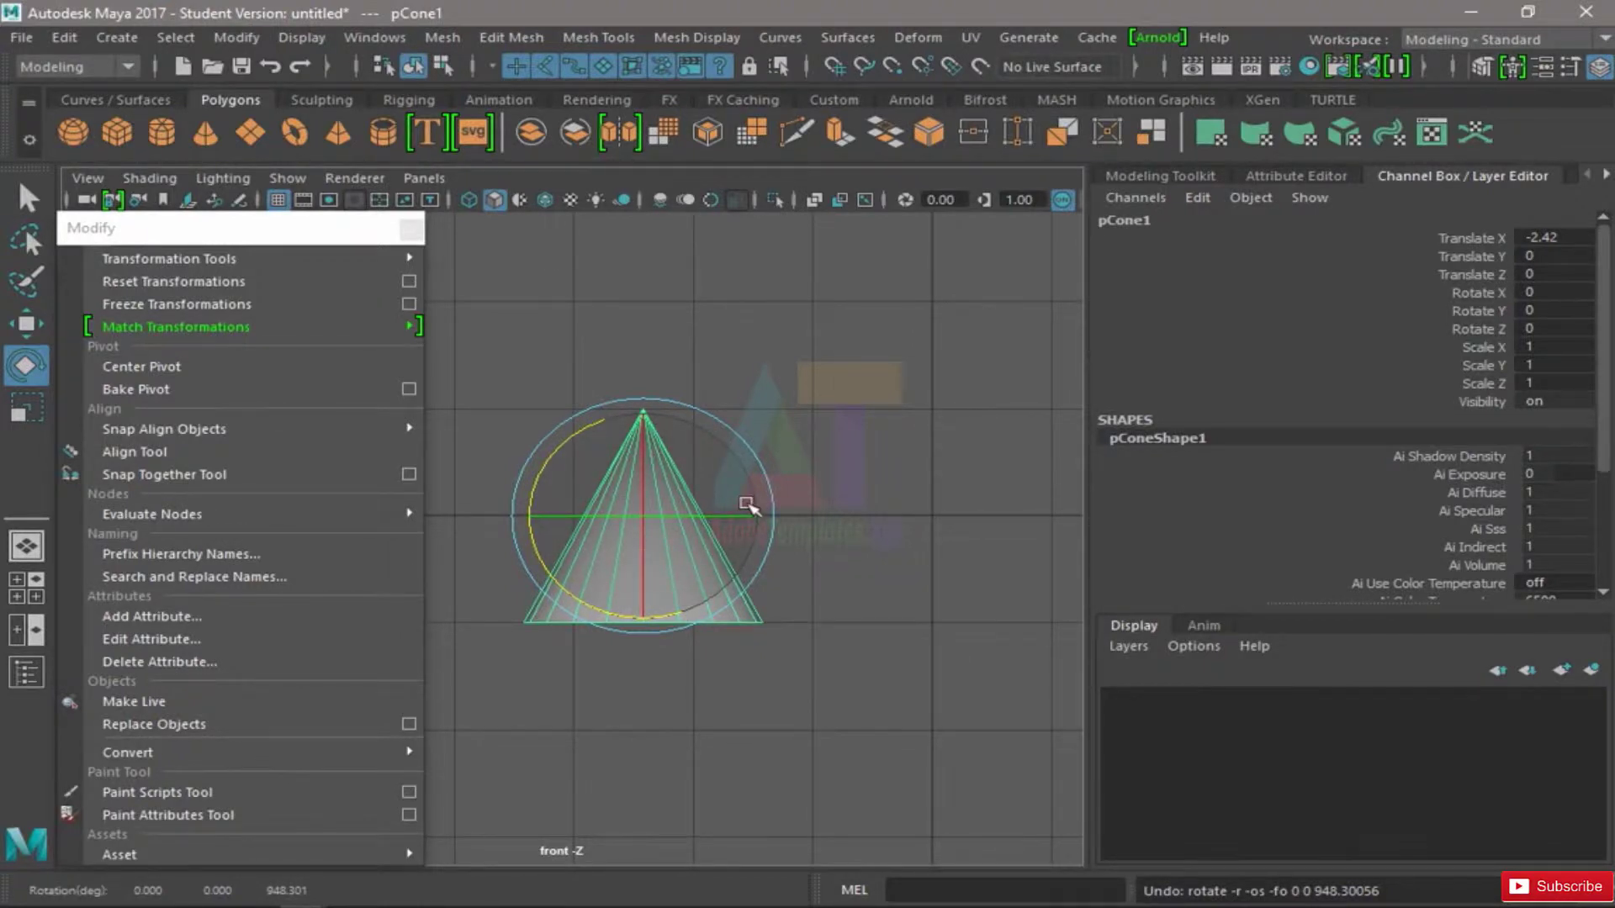
- Move the cone's pivot up to its tip, and test a rotation of about -49° around Z before undoing it
{"action": "key", "text": "d"}
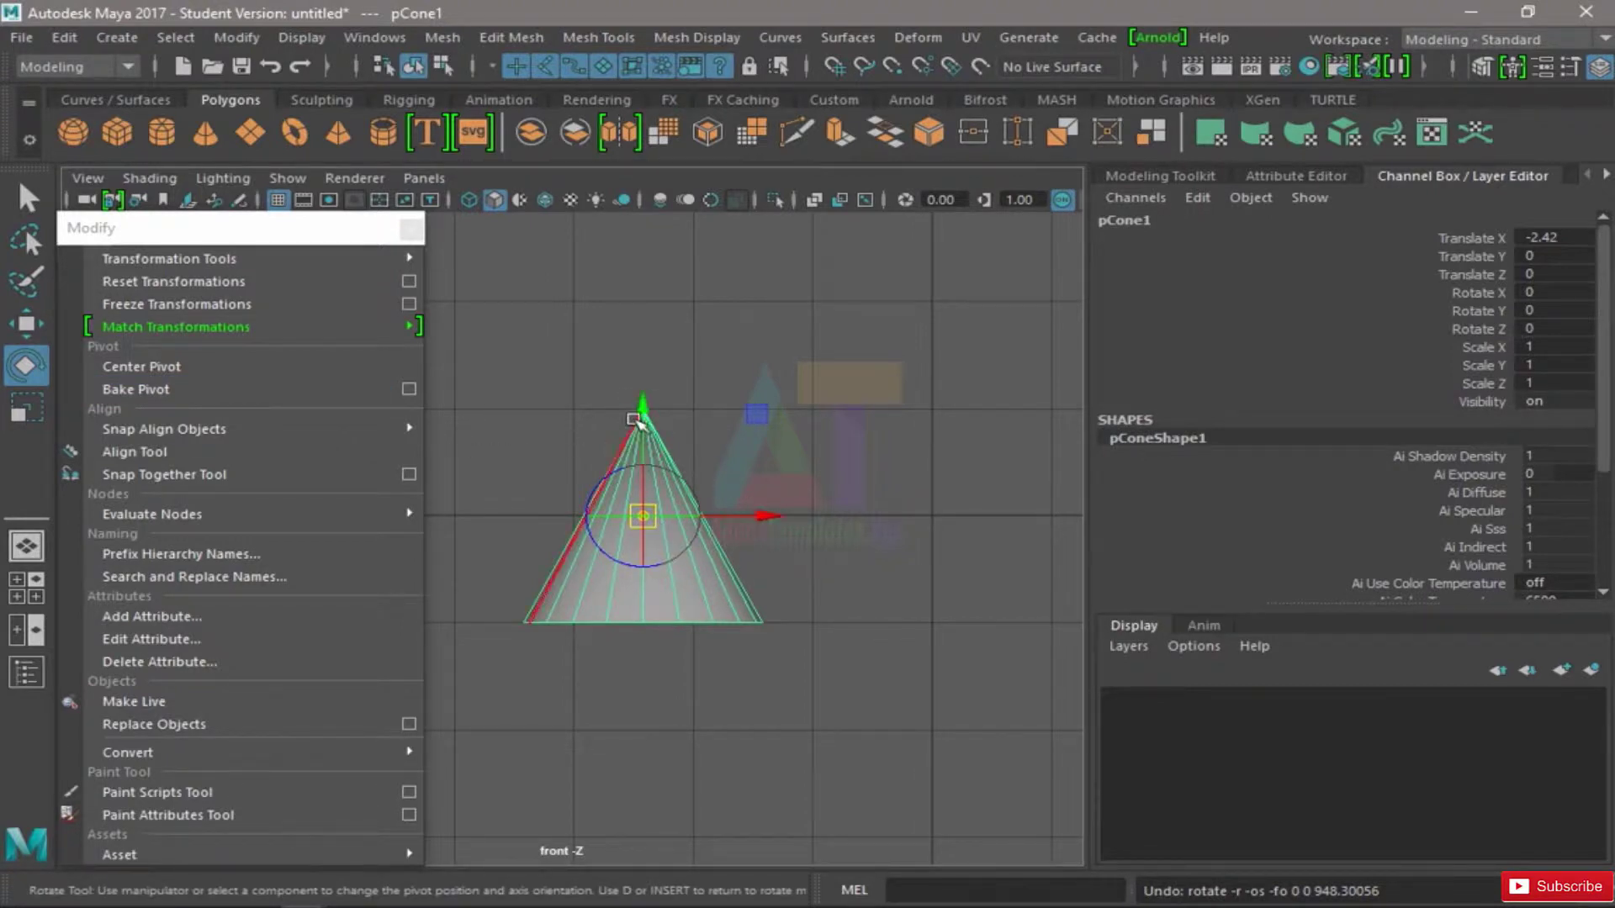
{"action": "left_click_drag", "start_coordinate": [637, 401], "coordinate": [677, 300]}
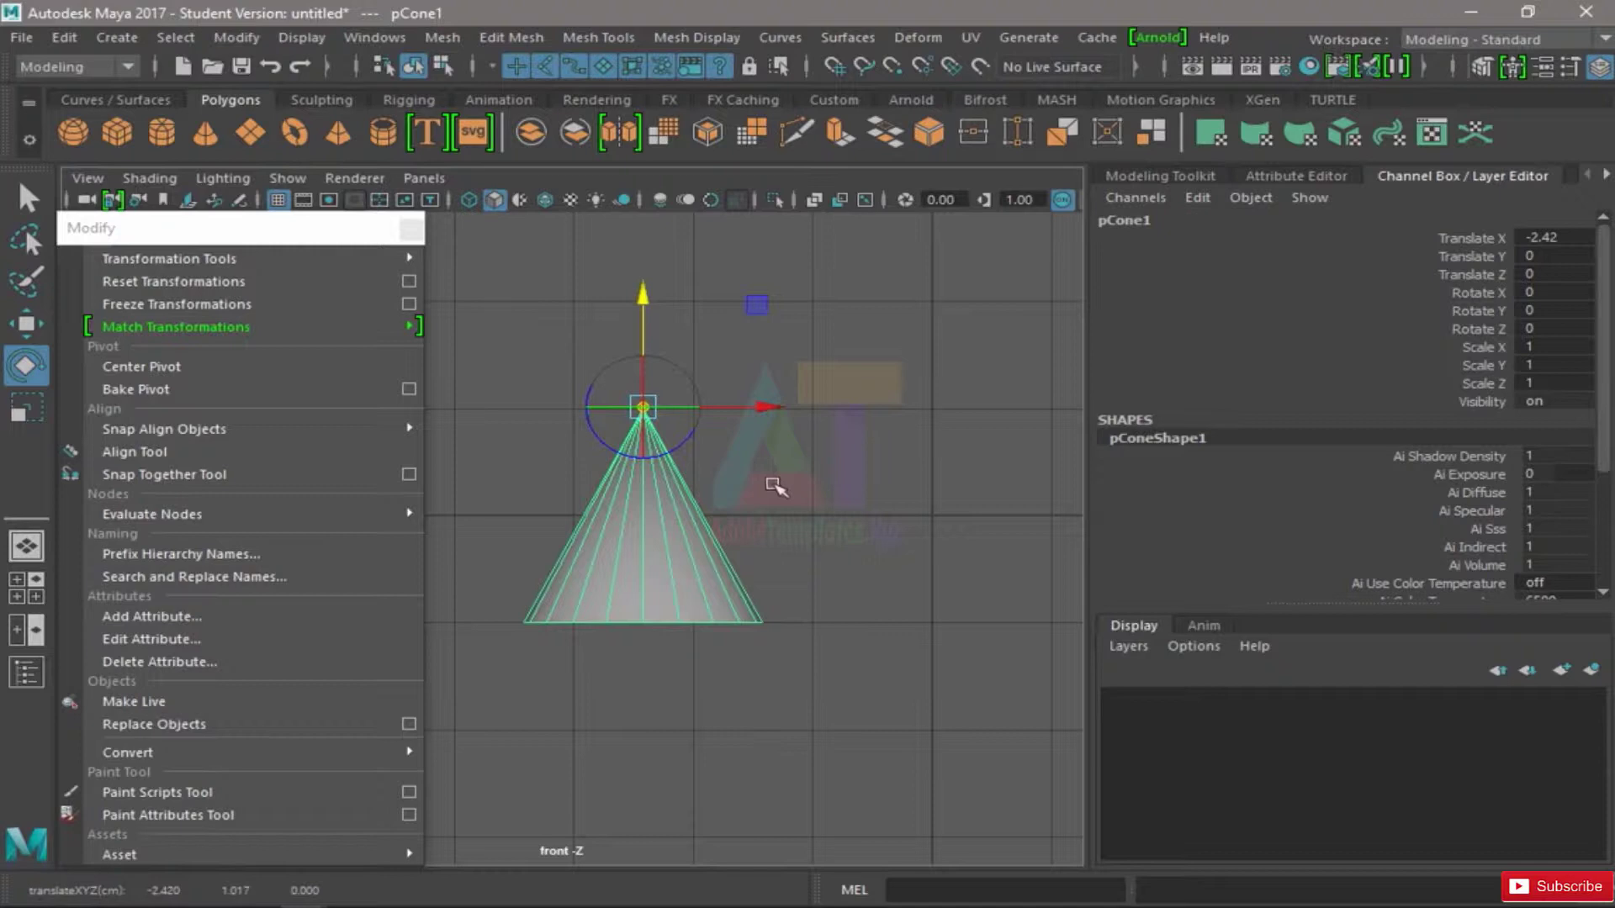
{"action": "key", "text": "d"}
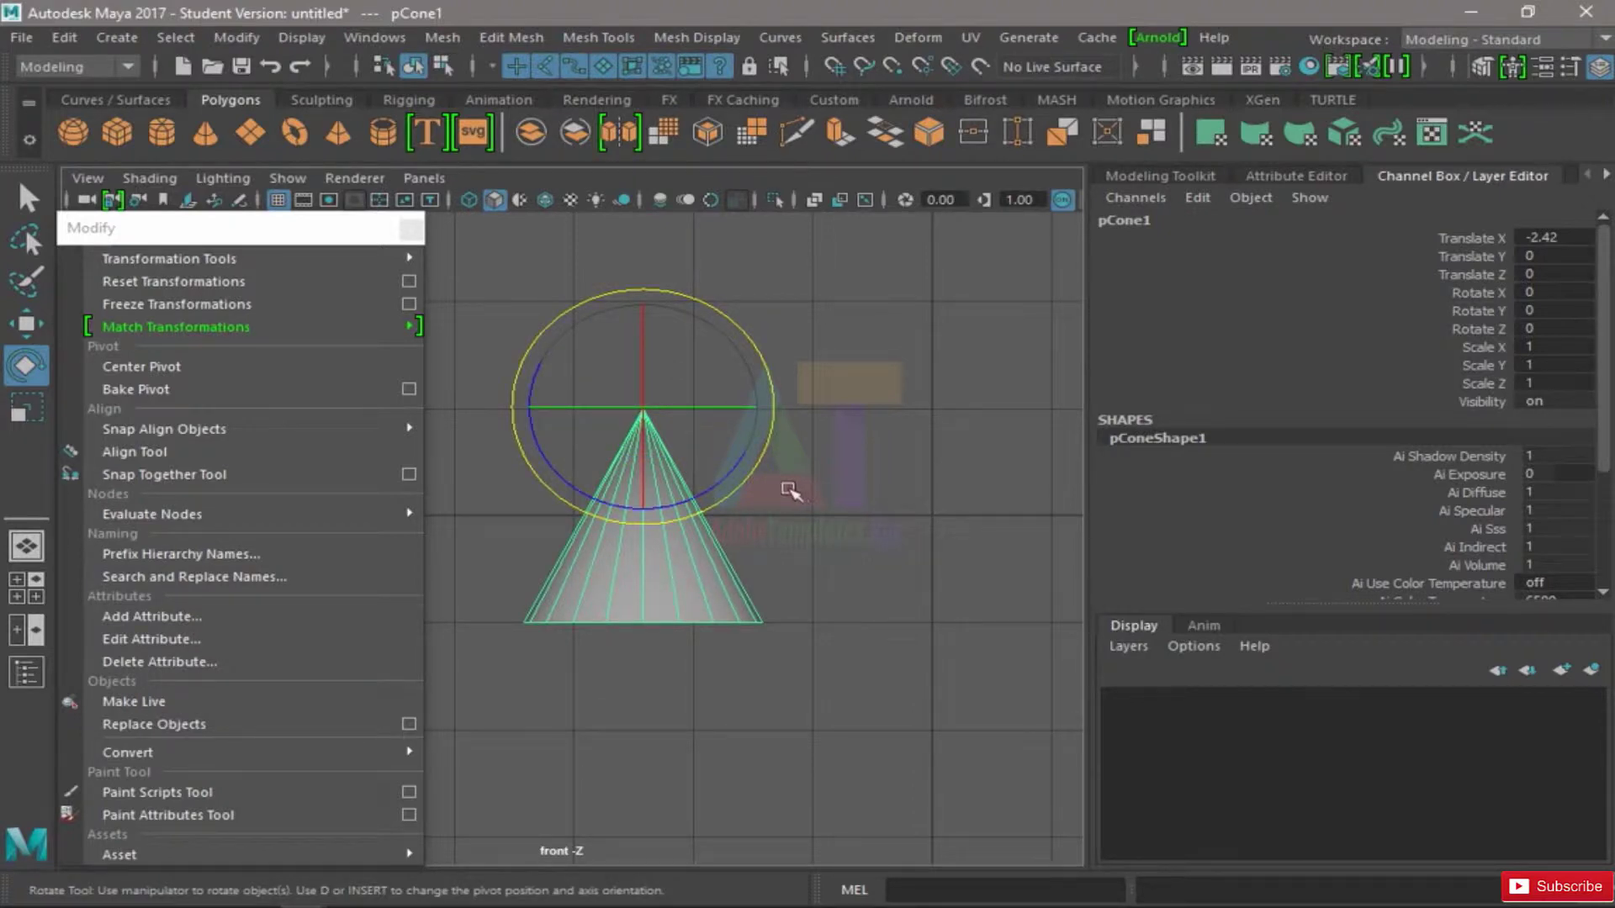
{"action": "left_click_drag", "start_coordinate": [718, 503], "coordinate": [547, 628]}
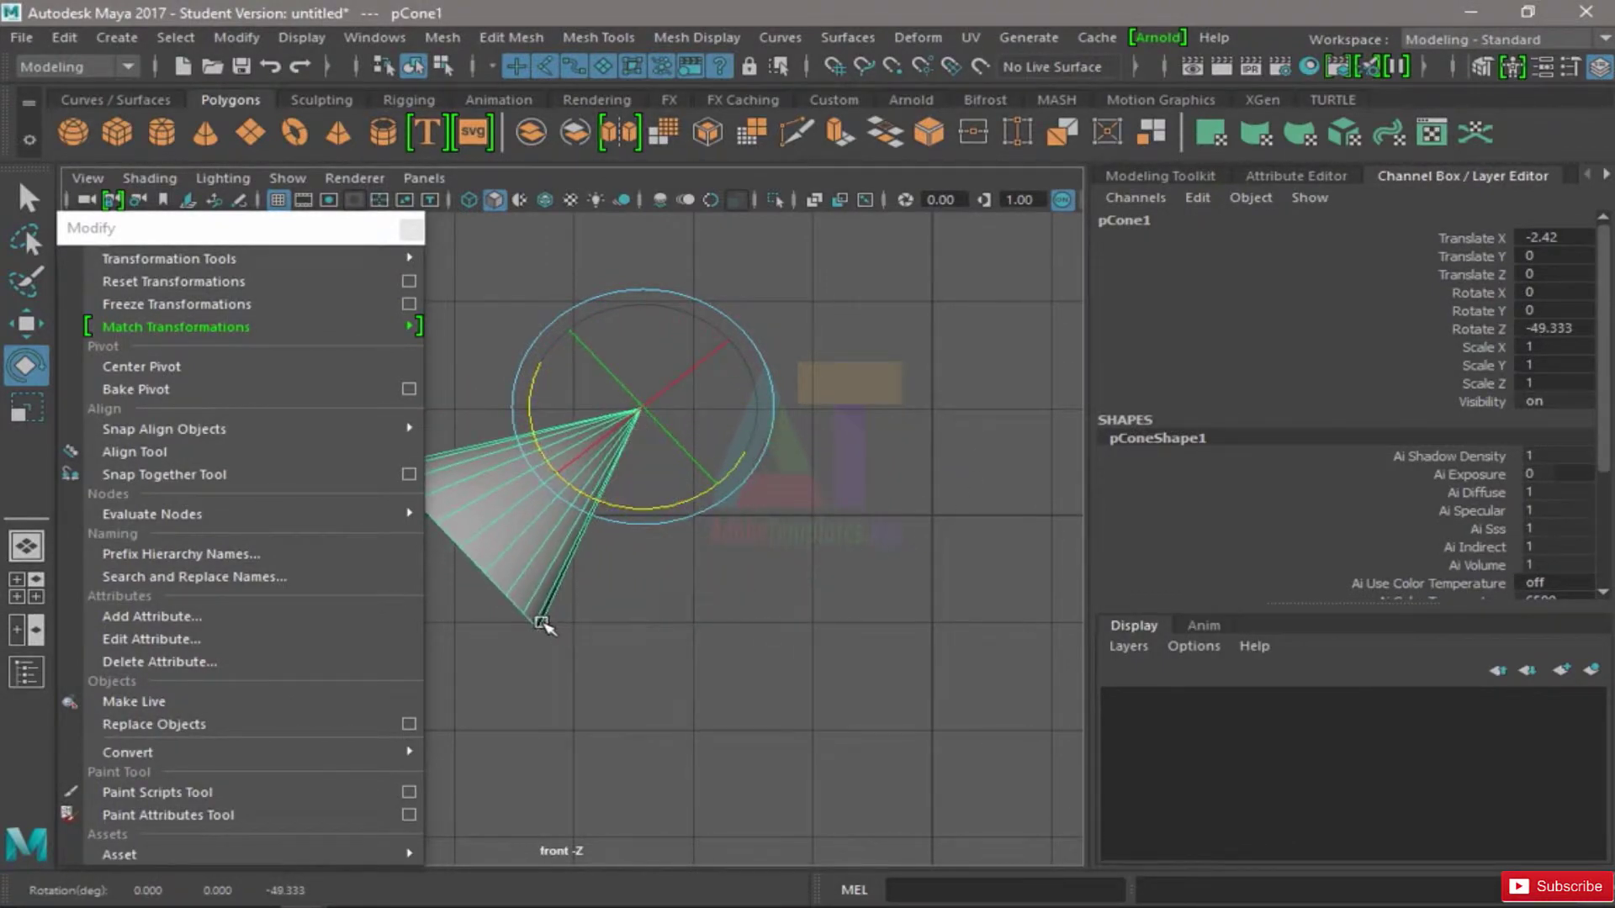
{"action": "key", "text": "ctrl+z"}
- Clear the selection and marquee-select the cone again
{"action": "left_click", "coordinate": [849, 499]}
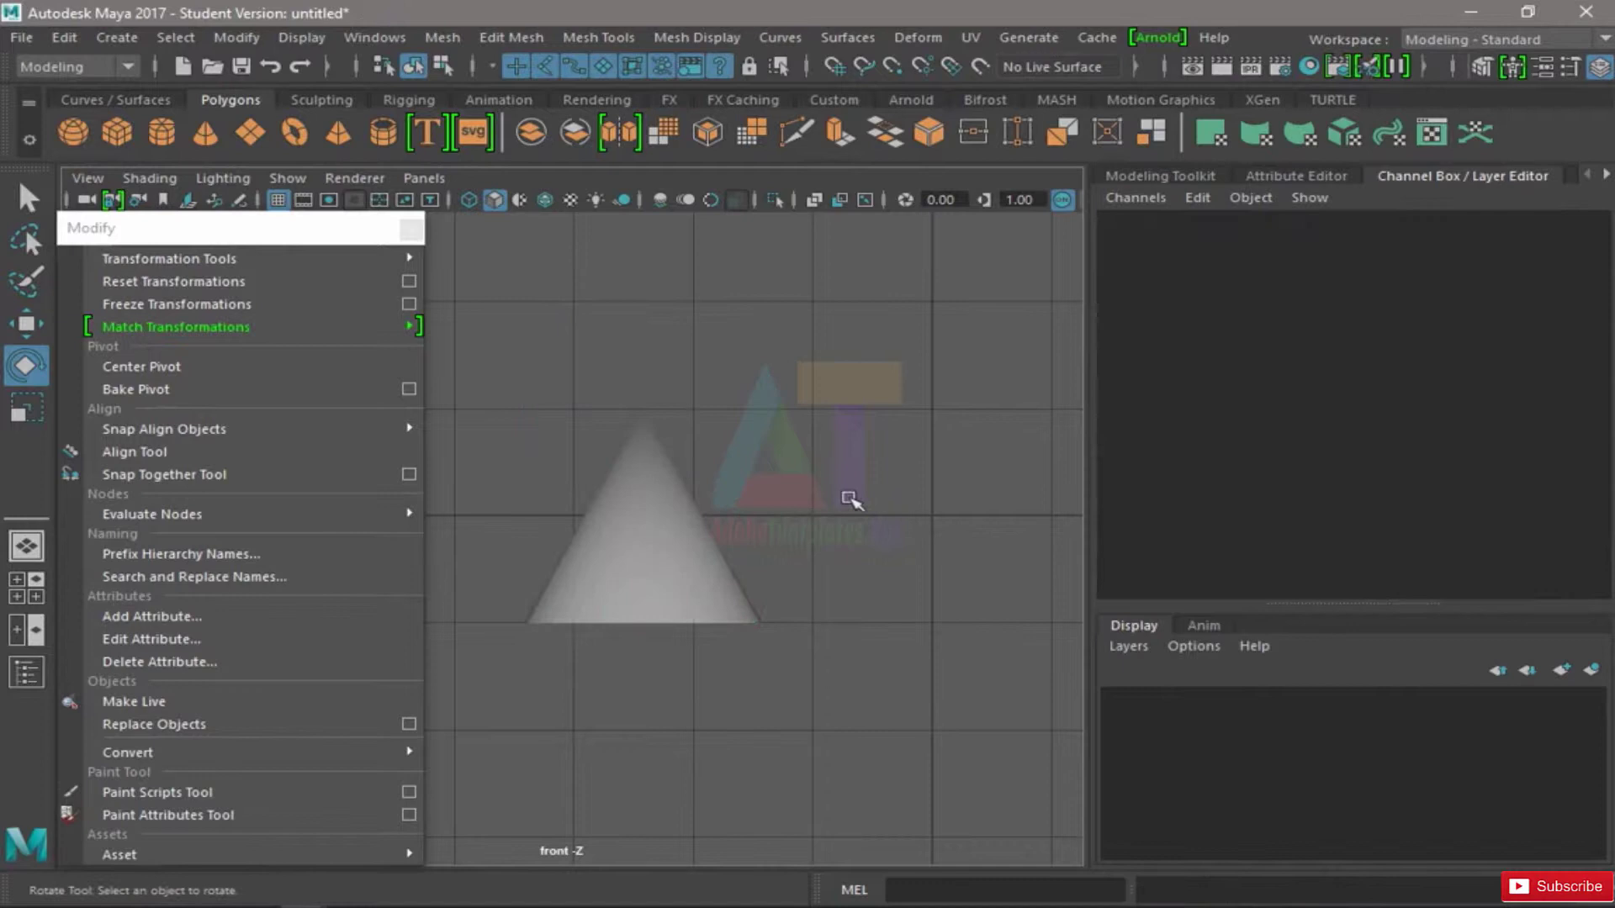
{"action": "left_click_drag", "start_coordinate": [849, 500], "coordinate": [469, 703]}
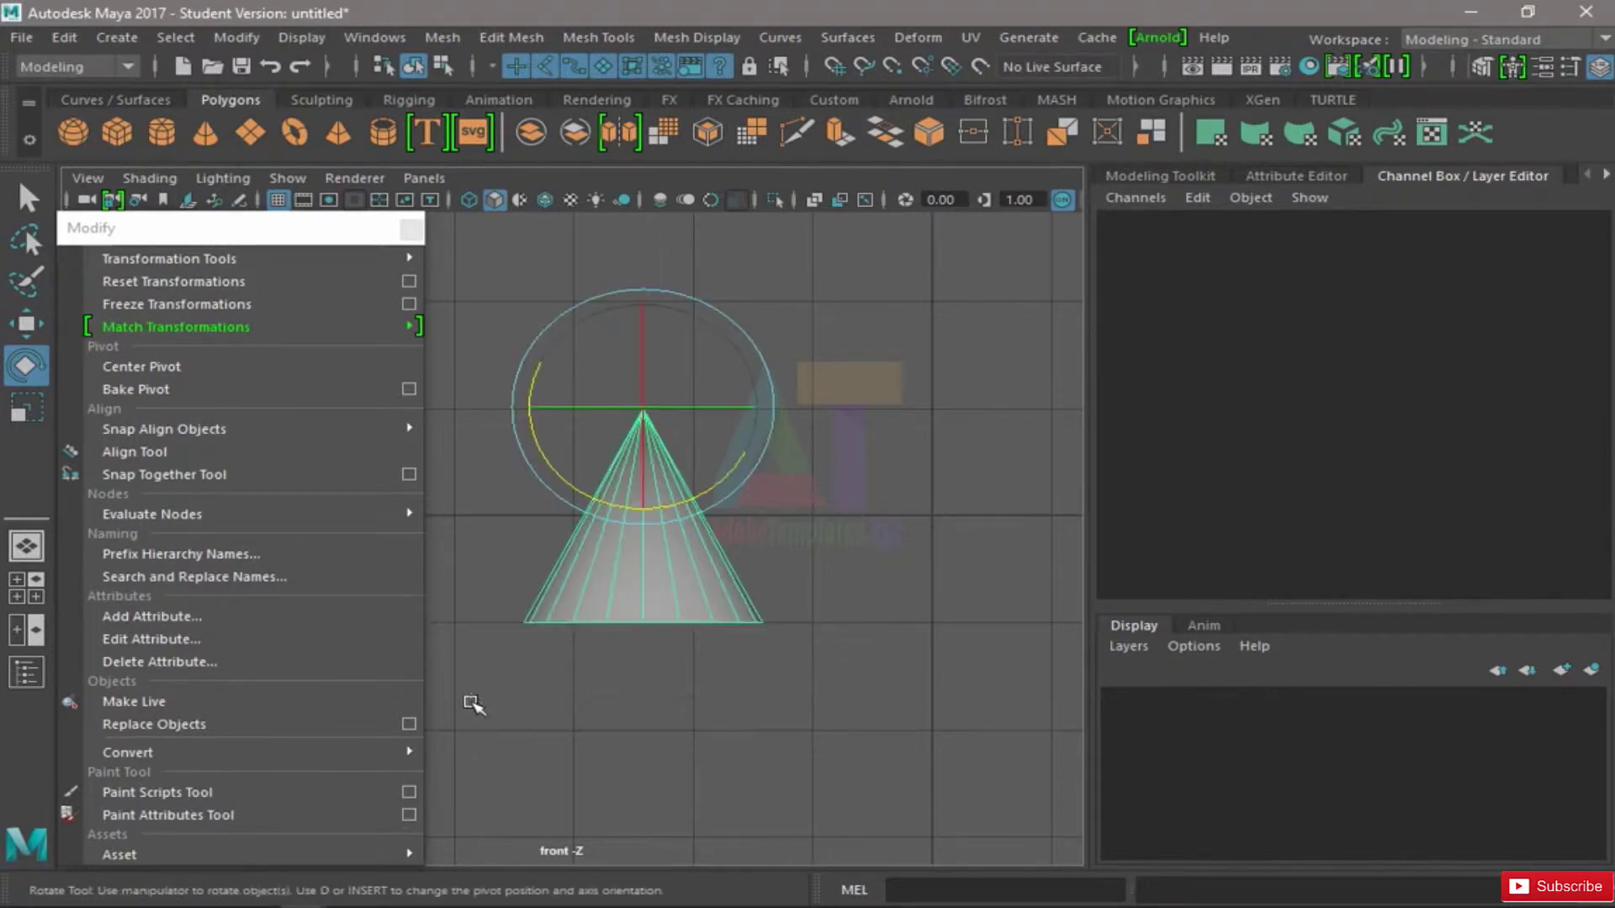
{"action": "left_click_drag", "start_coordinate": [900, 500], "coordinate": [439, 724]}
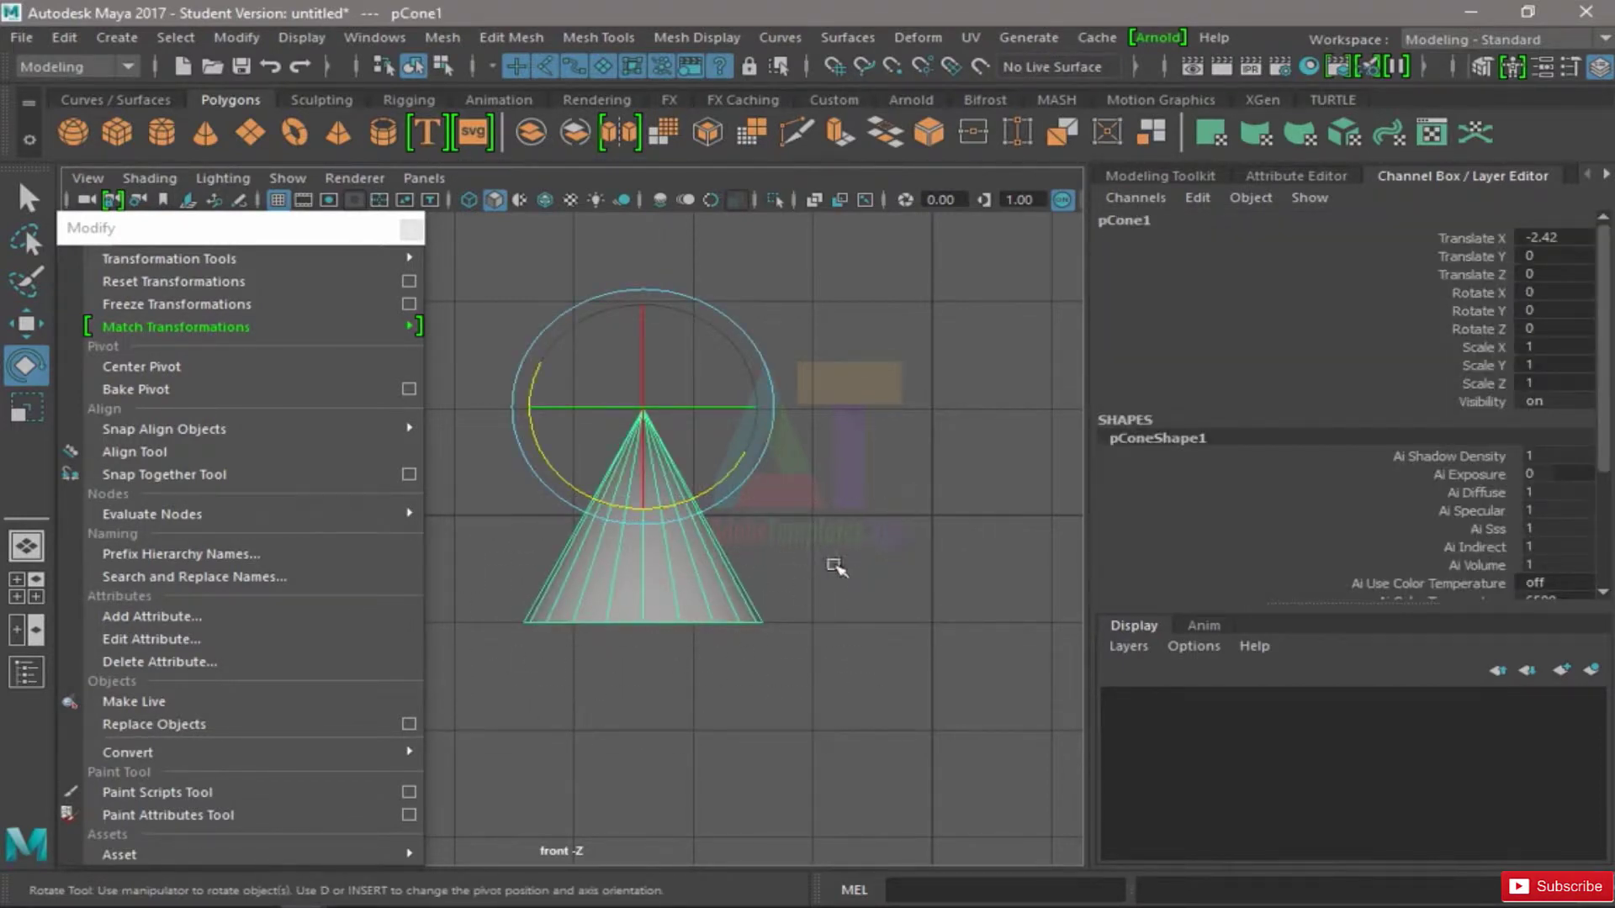
{"action": "left_click", "coordinate": [897, 504]}
{"action": "mouse_move", "coordinate": [901, 500]}
{"action": "left_mouse_down"}
{"action": "mouse_move", "coordinate": [436, 724]}
{"action": "mouse_move", "coordinate": [678, 584]}
{"action": "mouse_move", "coordinate": [882, 499]}
{"action": "left_mouse_up"}
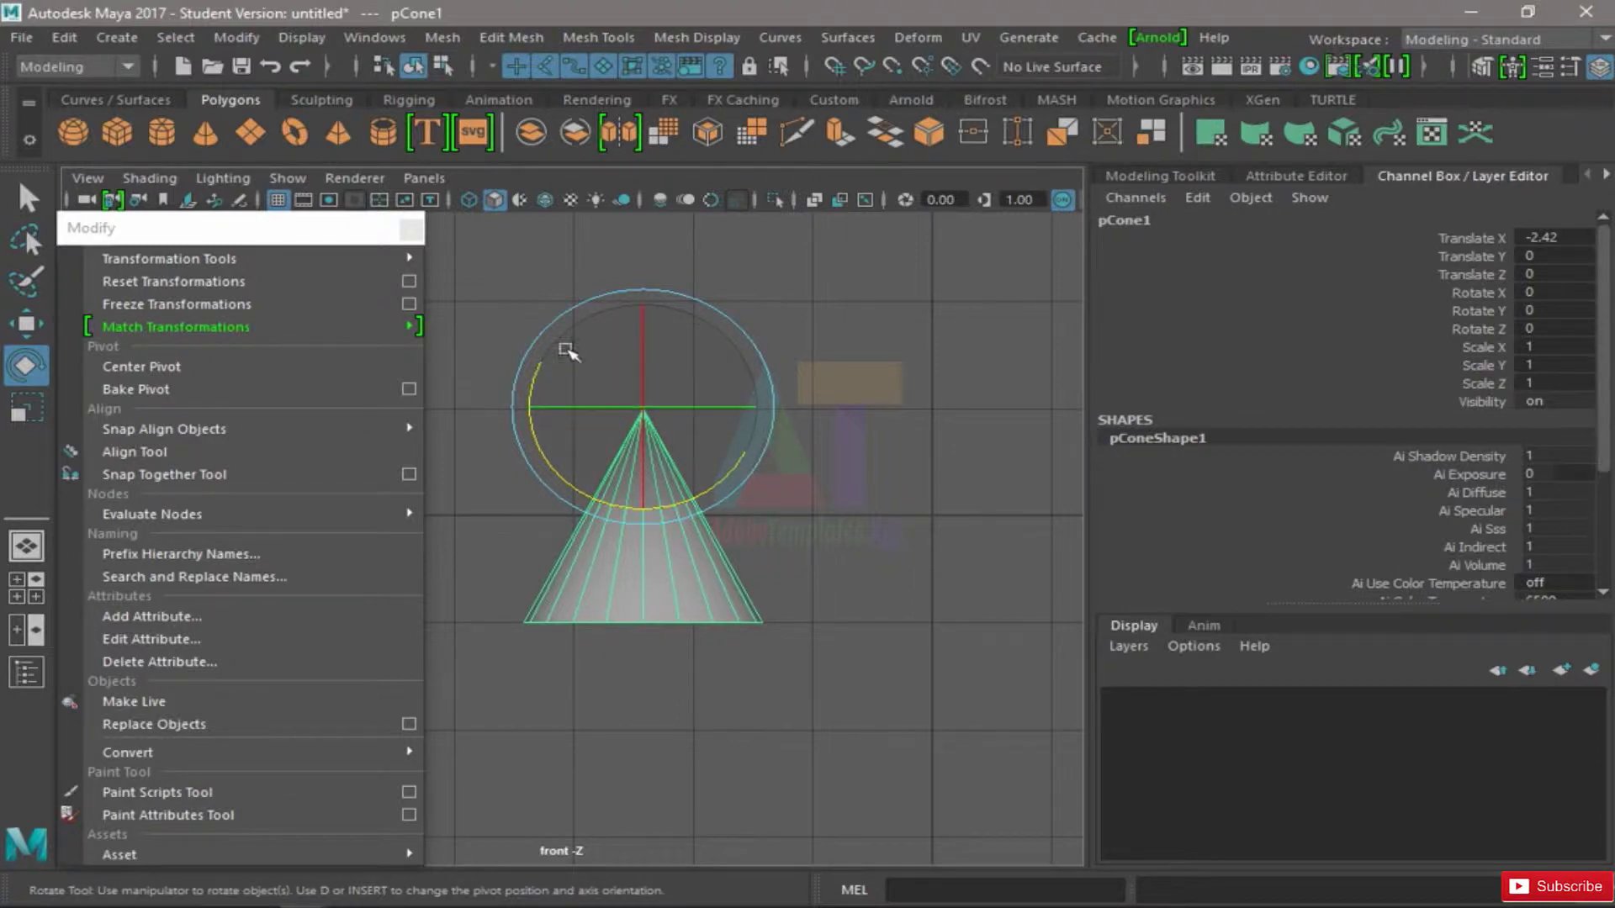
- Detach the Modify menu again and reset the cone's pivot to its centre with Center Pivot
{"action": "left_click", "coordinate": [236, 38]}
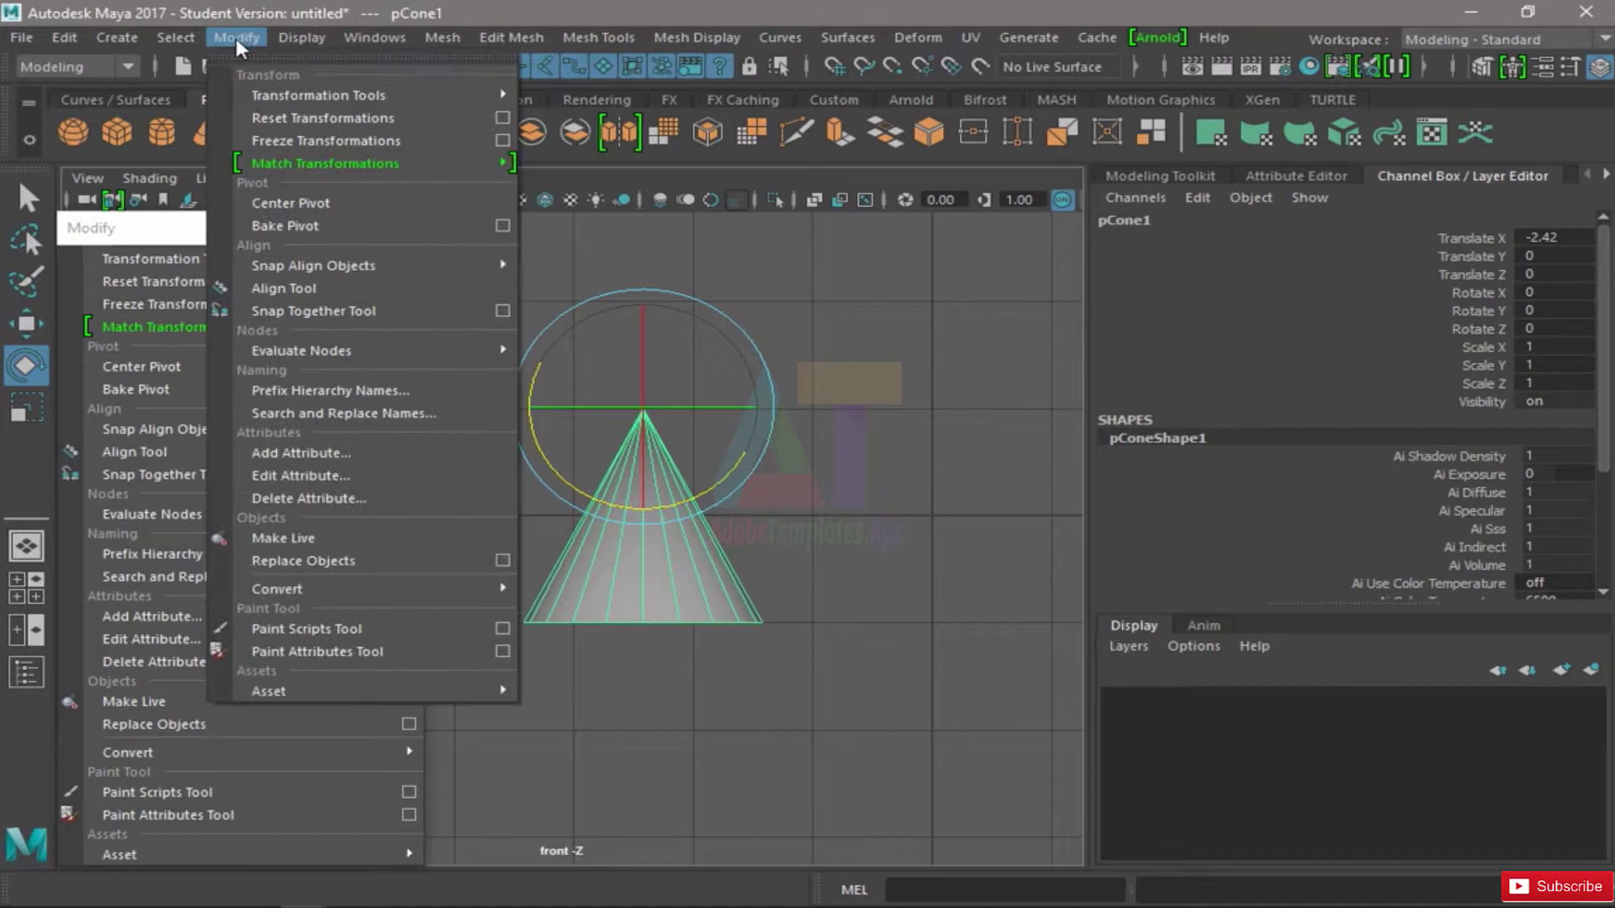
{"action": "left_click", "coordinate": [256, 56]}
{"action": "left_click_drag", "start_coordinate": [296, 39], "coordinate": [127, 202]}
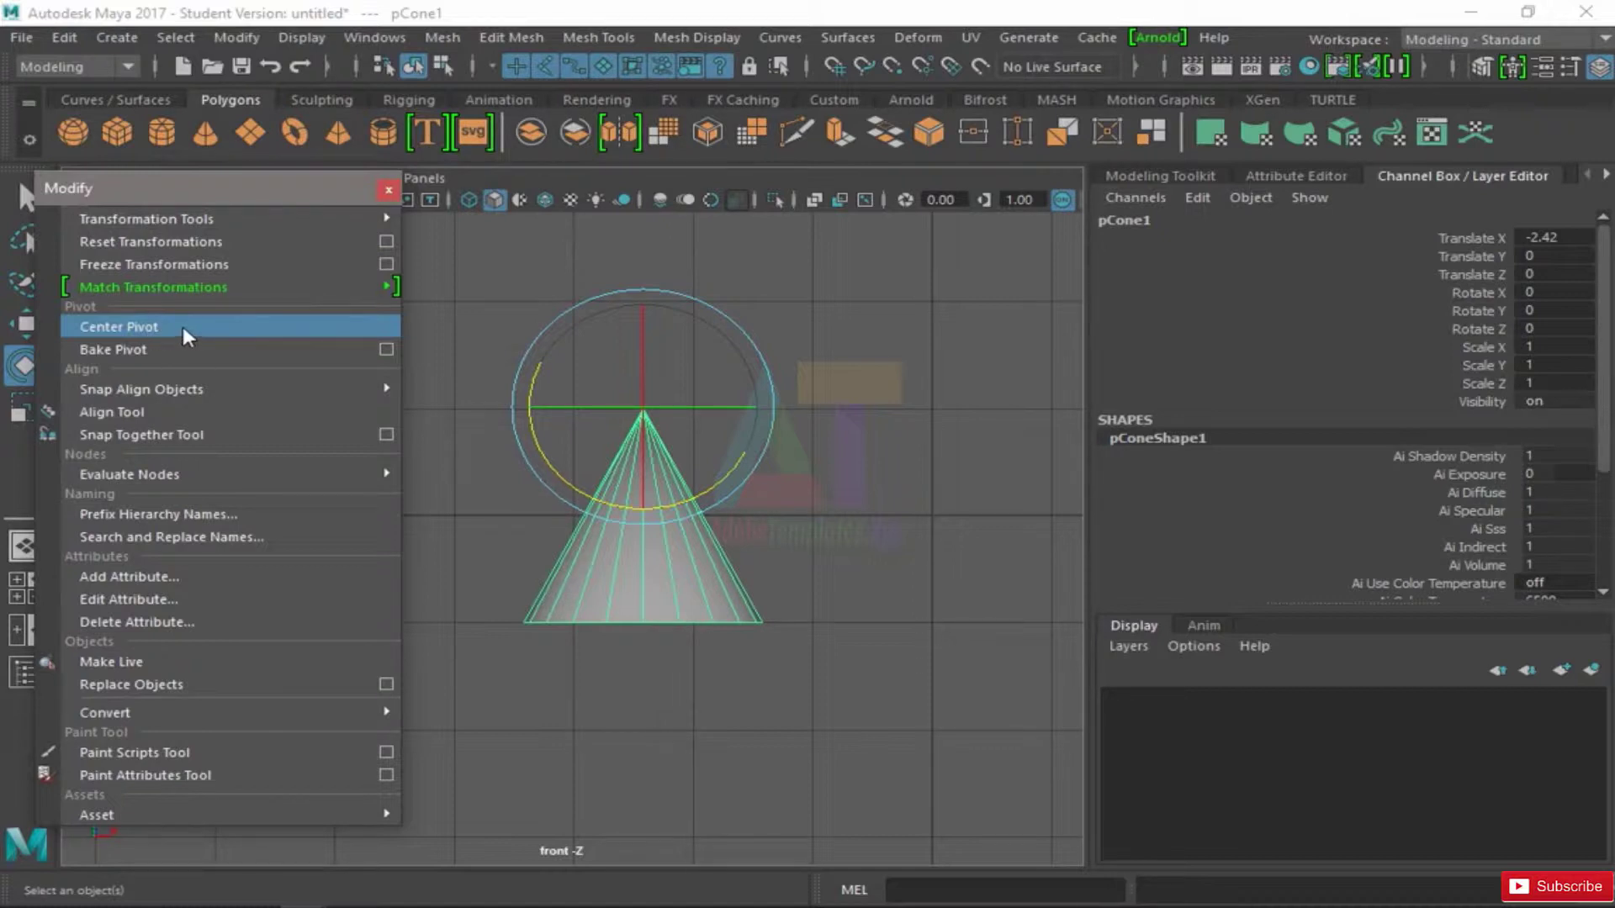
{"action": "left_click", "coordinate": [345, 326]}
{"action": "left_click", "coordinate": [203, 326]}
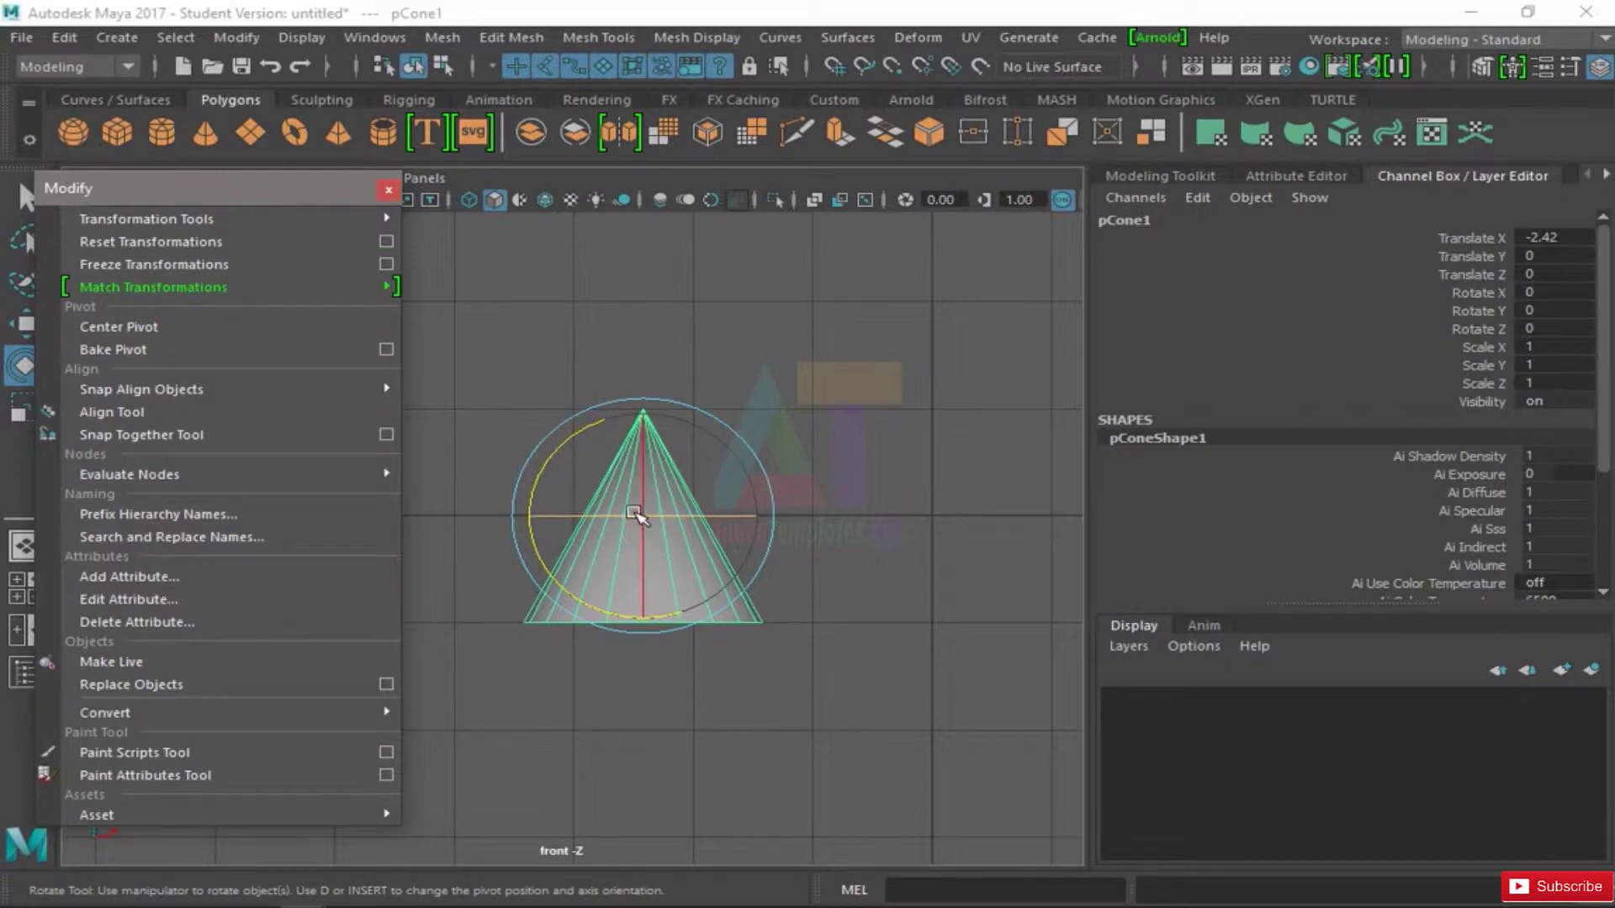
{"action": "mouse_move", "coordinate": [387, 206]}
- Return from the front view to the enlarged perspective view with the neighbouring objects in sight
{"action": "right_click_drag", "start_coordinate": [797, 505], "coordinate": [695, 450], "text": "alt"}
{"action": "key", "text": "space"}
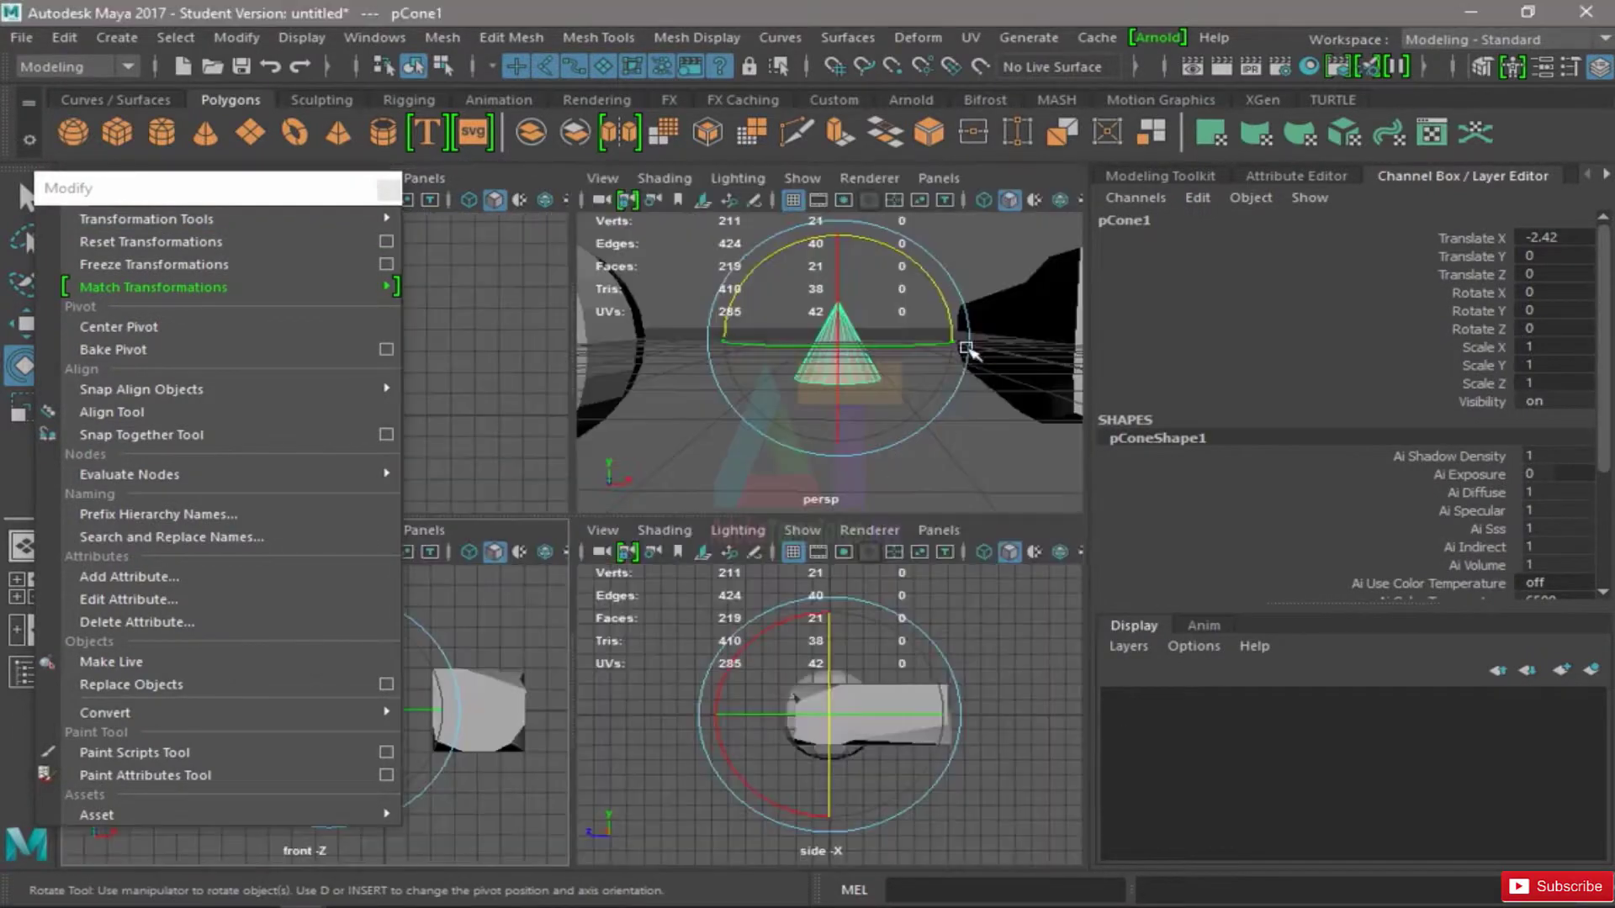
{"action": "key", "text": "space"}
{"action": "scroll", "coordinate": [761, 463], "scroll_direction": "down", "scroll_amount": 3}
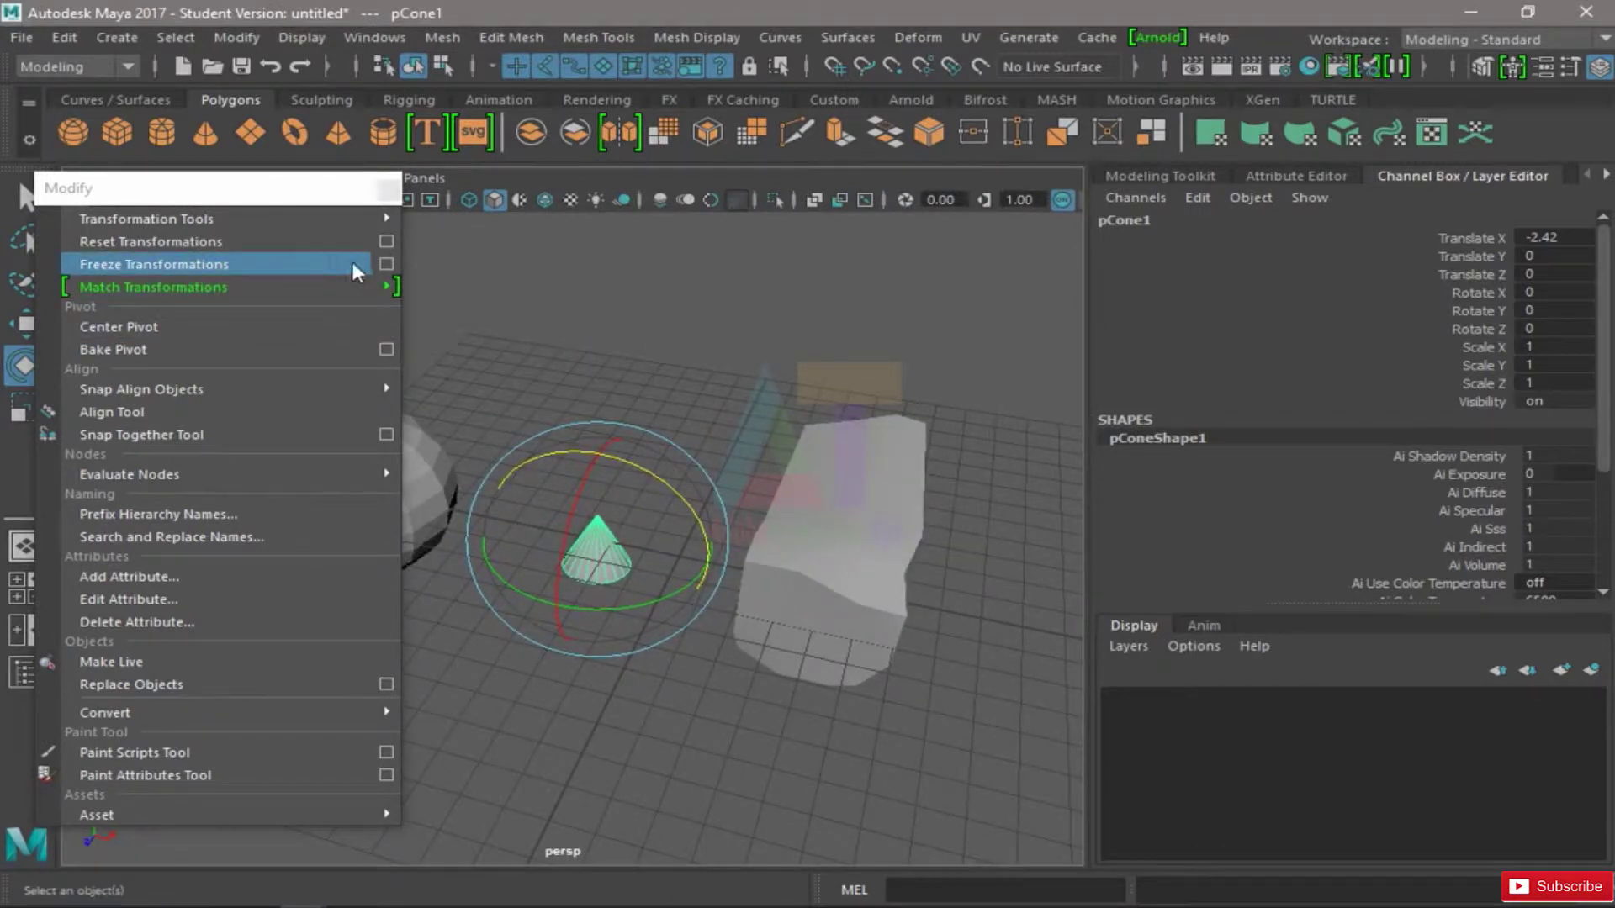
- Move the cone back and upward to about X -8.7, Y 4.9, Z -10
{"action": "key", "text": "w"}
{"action": "left_click_drag", "start_coordinate": [706, 465], "coordinate": [700, 510], "text": "alt"}
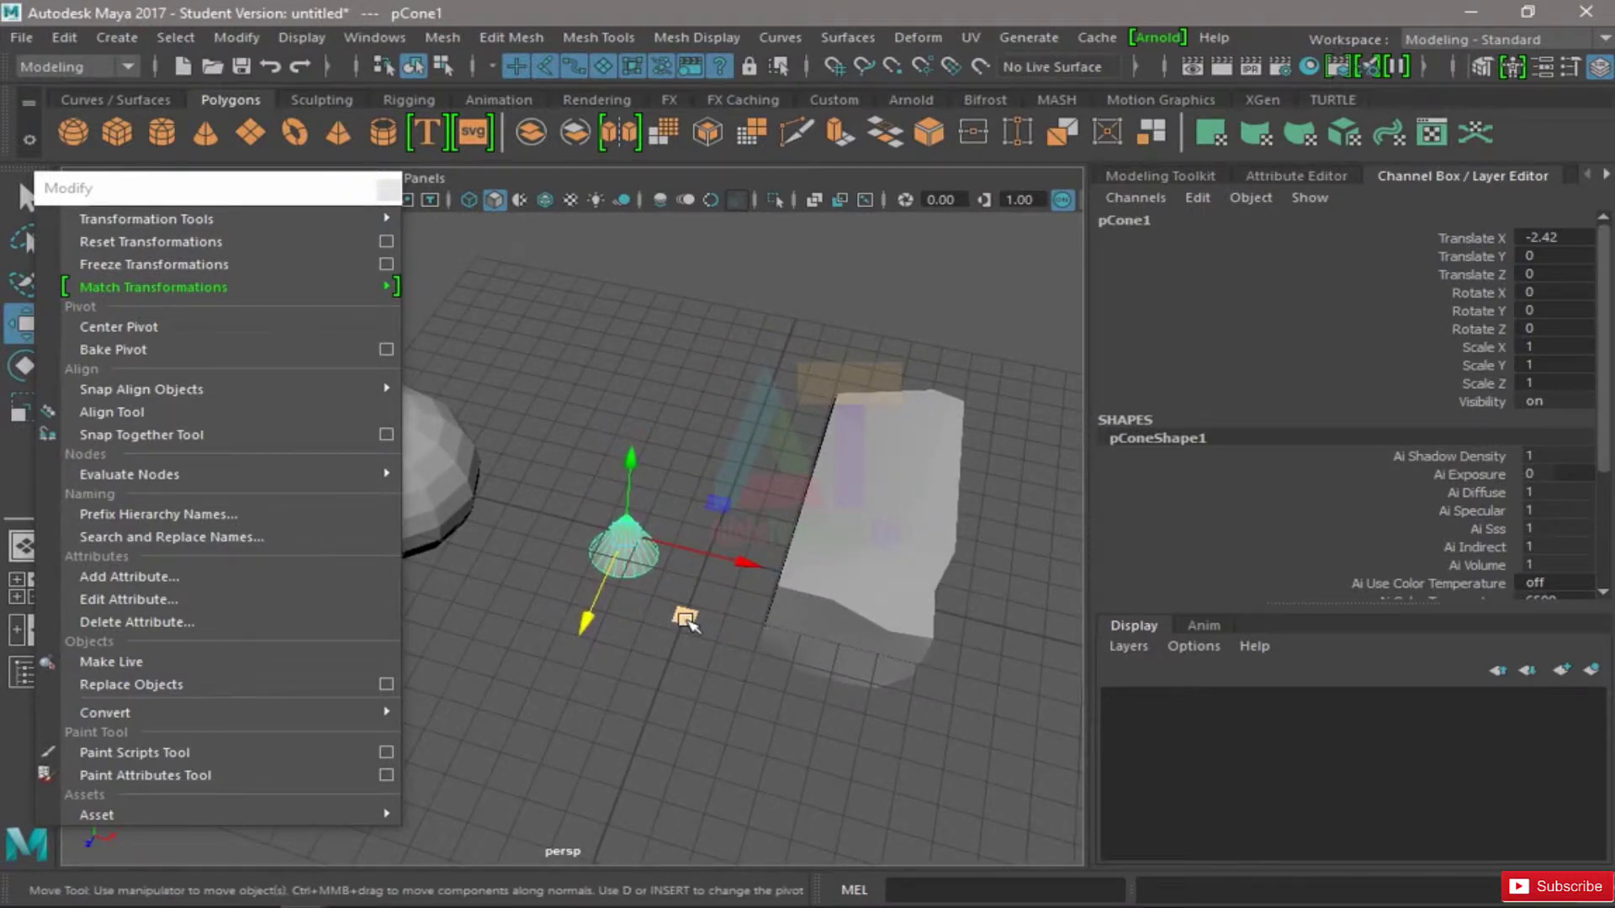
{"action": "left_click_drag", "start_coordinate": [687, 620], "coordinate": [586, 357]}
{"action": "left_click_drag", "start_coordinate": [658, 479], "coordinate": [651, 416], "text": "alt"}
{"action": "left_click_drag", "start_coordinate": [609, 399], "coordinate": [612, 283]}
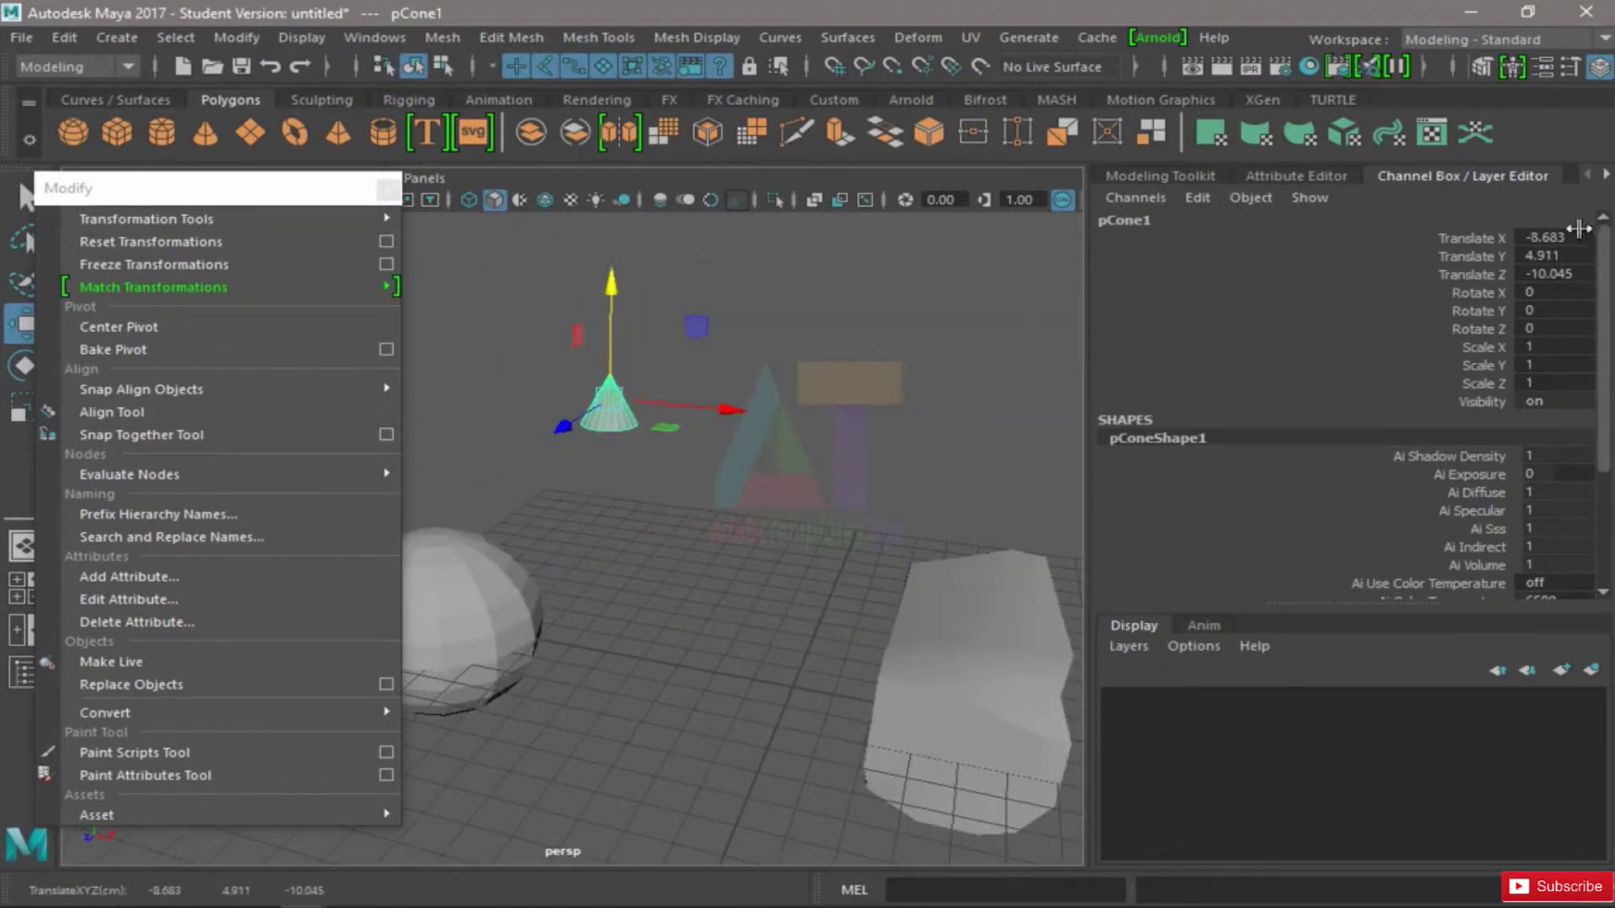
- Set the cone's Translate X, Y and Z all to 0
{"action": "left_click_drag", "start_coordinate": [1578, 228], "coordinate": [1579, 279]}
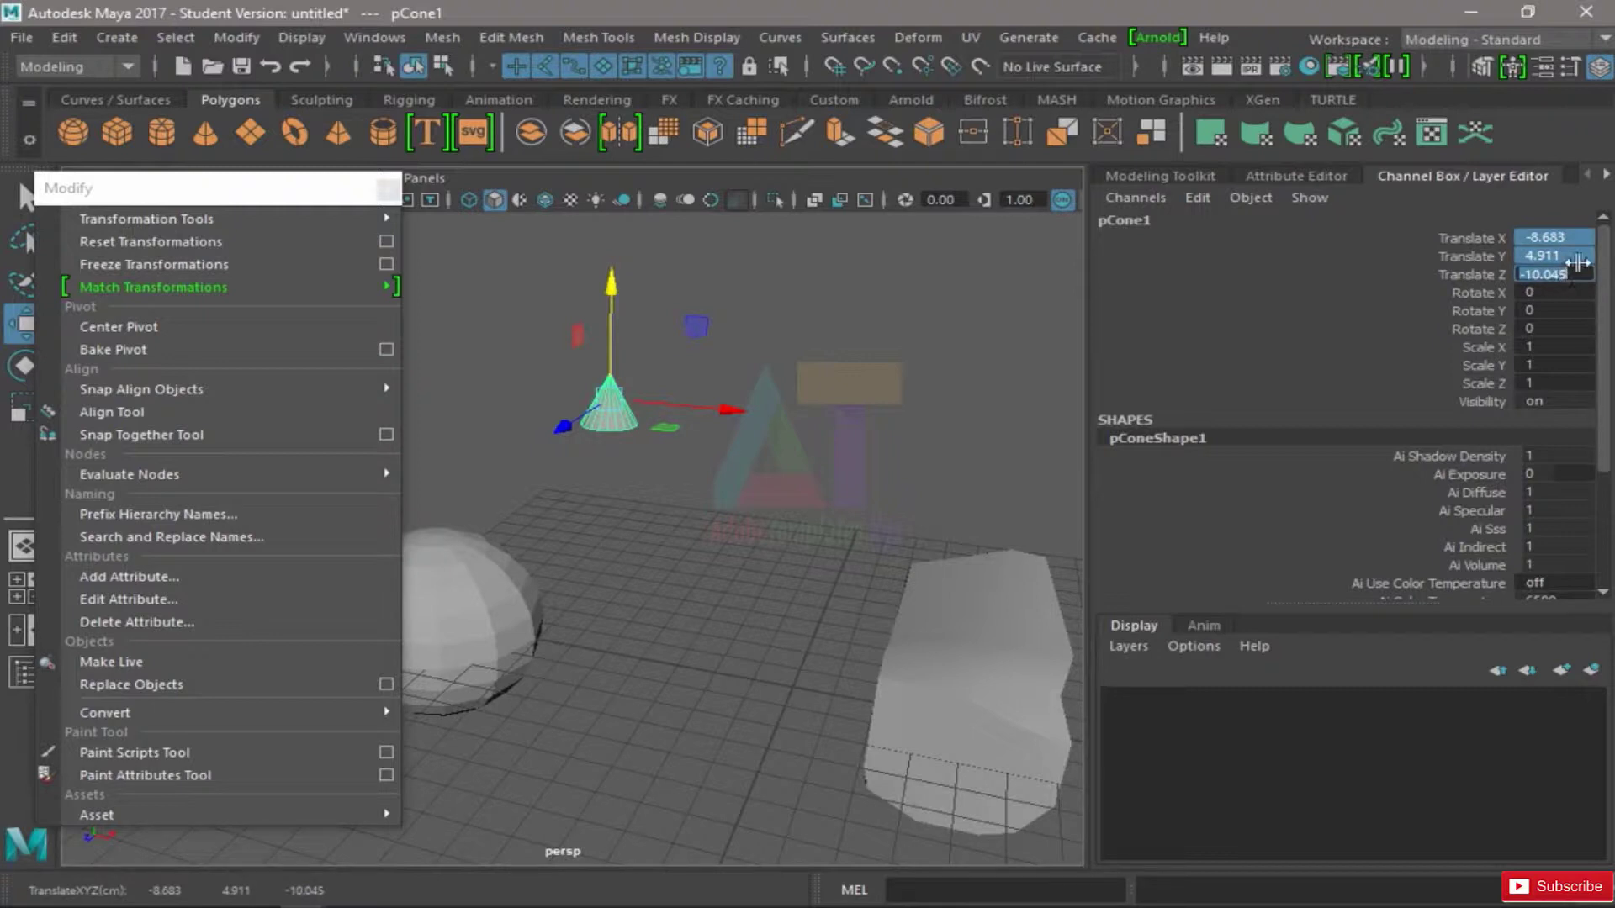
{"action": "type", "text": "0"}
{"action": "key", "text": "Return"}
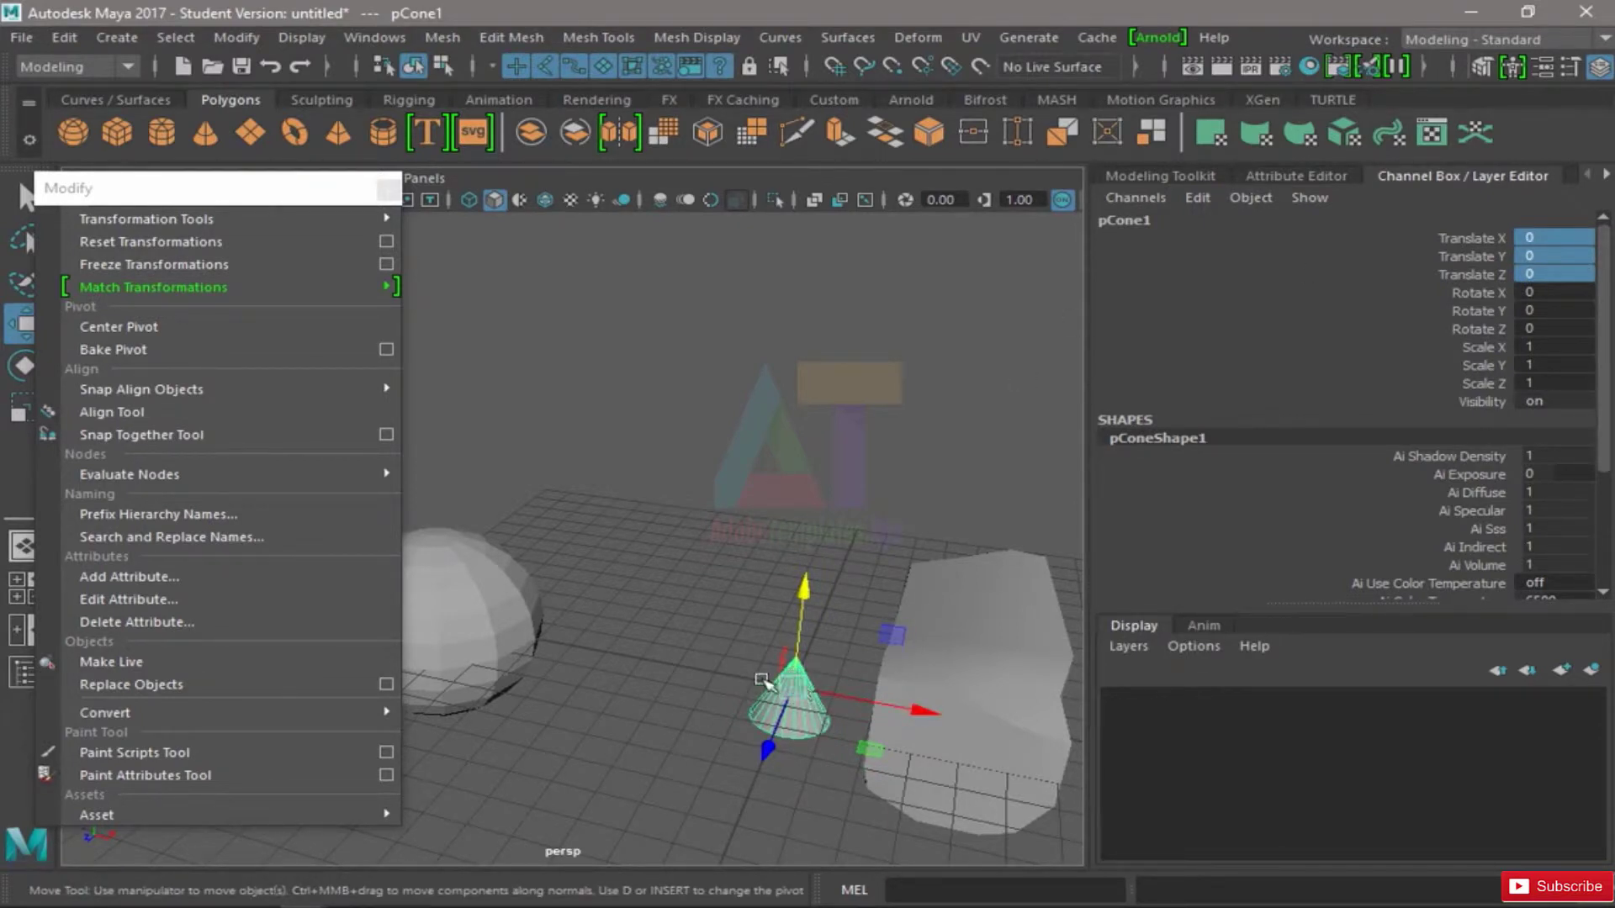
{"action": "left_click", "coordinate": [1555, 236]}
{"action": "left_click", "coordinate": [1553, 254]}
{"action": "left_click", "coordinate": [1560, 269]}
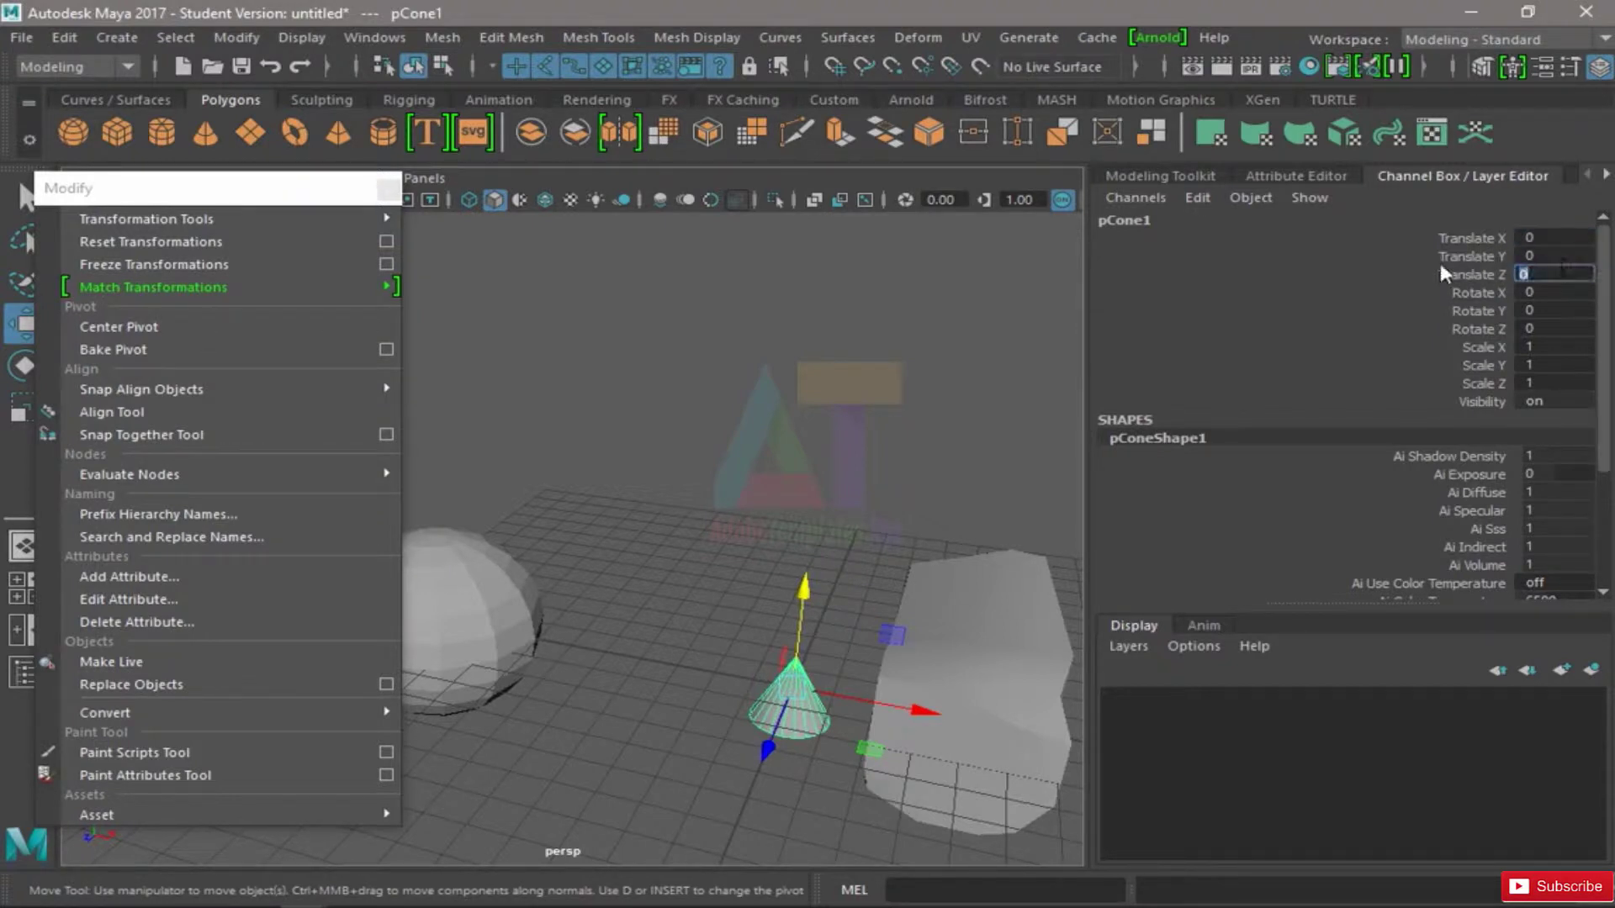
- Move the cone away from the origin to about X -8.2, Y 6, Z -10.1
{"action": "left_click_drag", "start_coordinate": [907, 677], "coordinate": [822, 740], "text": "alt"}
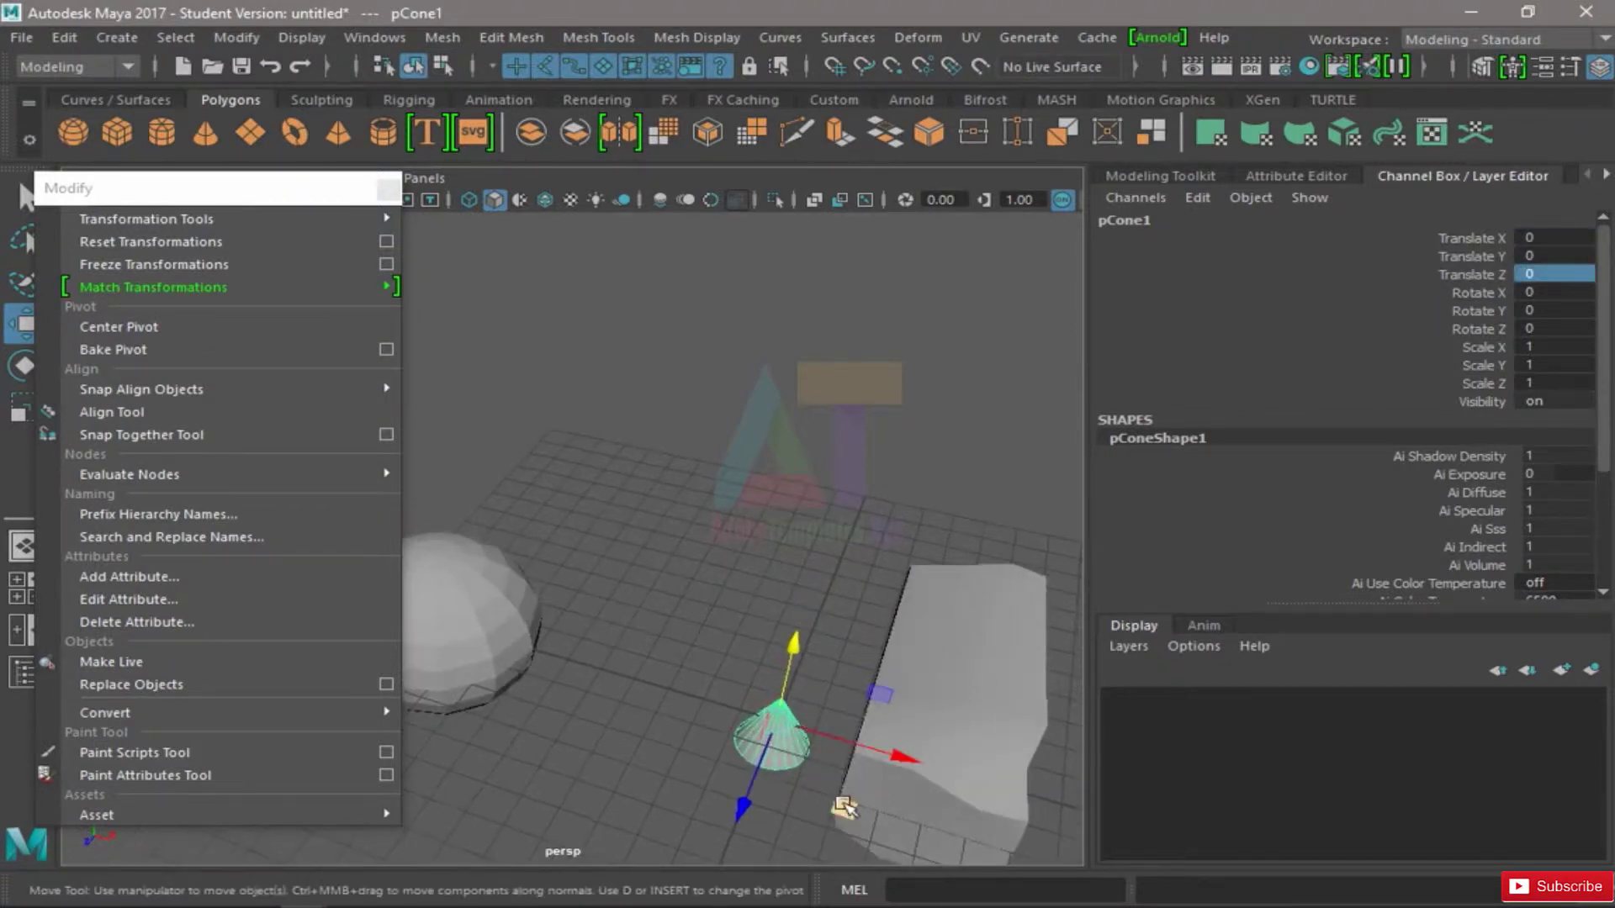
{"action": "left_click_drag", "start_coordinate": [841, 805], "coordinate": [668, 525]}
{"action": "left_click_drag", "start_coordinate": [625, 396], "coordinate": [652, 235]}
{"action": "left_click_drag", "start_coordinate": [672, 304], "coordinate": [678, 281], "text": "alt"}
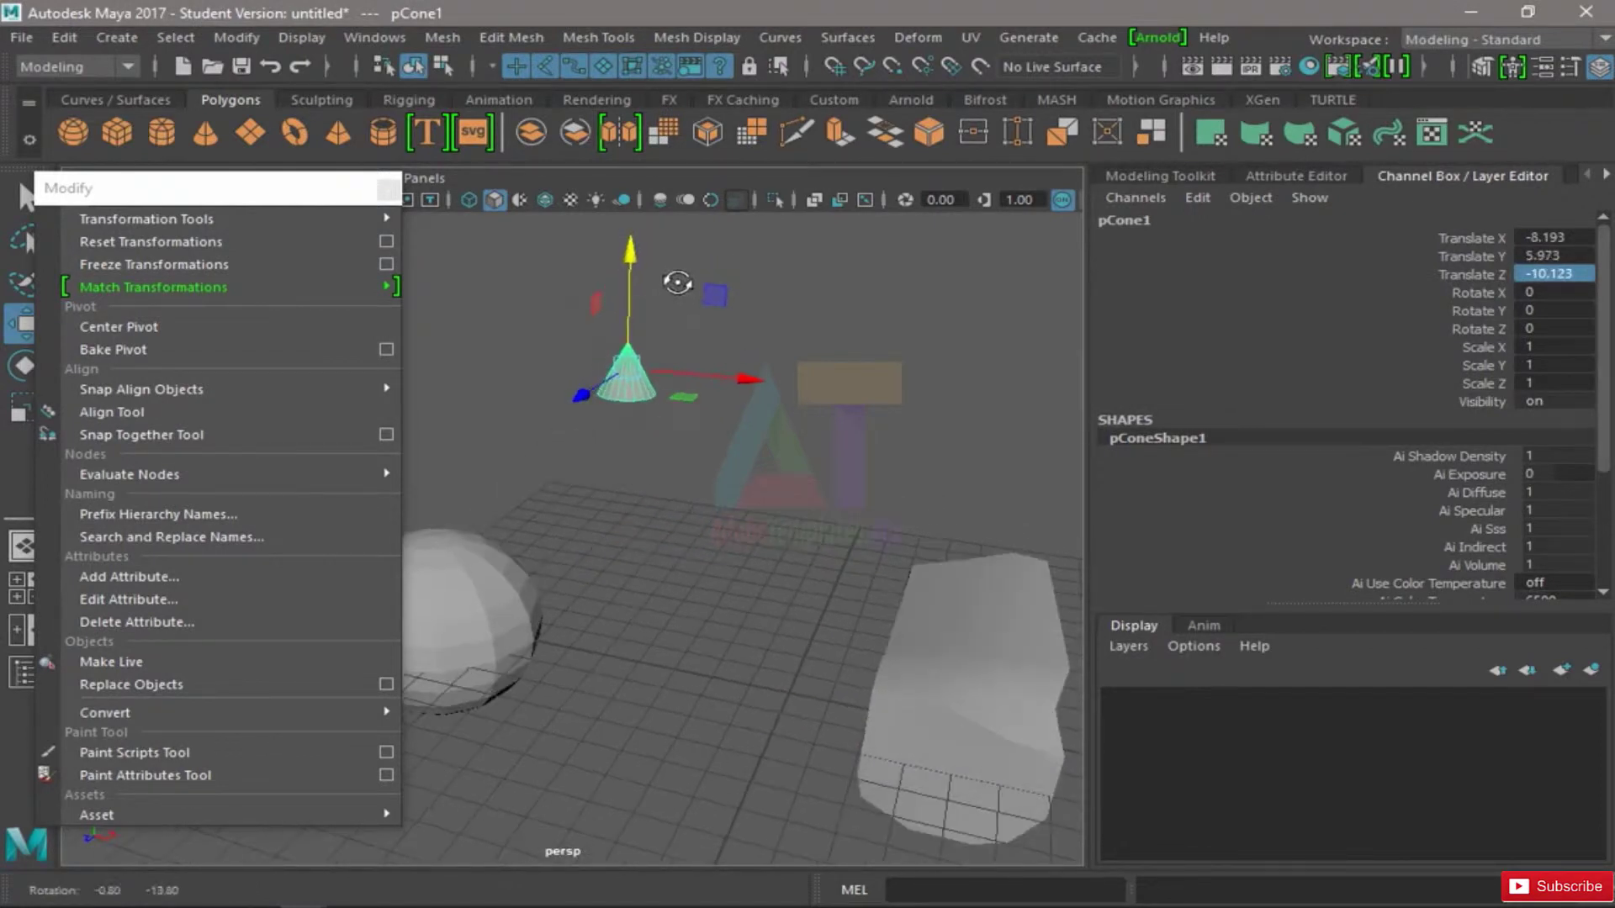
- Rotate the cone freely to about X 31.2, Y 1.1, Z -14.8
{"action": "key", "text": "e"}
{"action": "left_click_drag", "start_coordinate": [645, 339], "coordinate": [641, 398]}
{"action": "middle_click_drag", "start_coordinate": [667, 371], "coordinate": [623, 462], "text": "alt"}
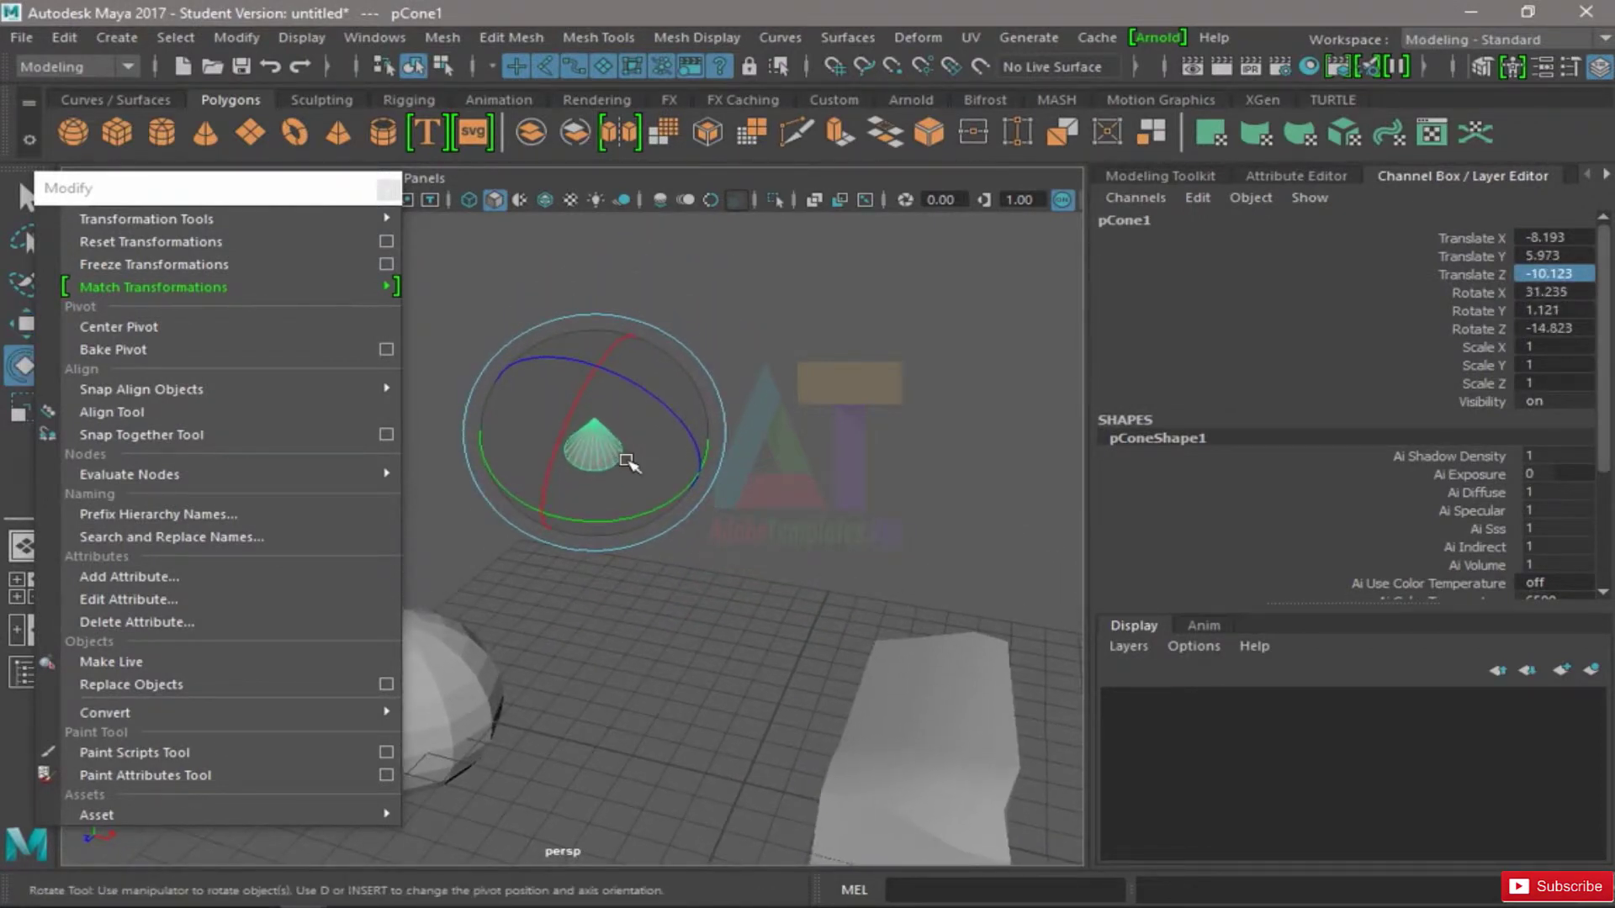
- Freeze the cone's transformations so its current position and rotation become the zero state
{"action": "left_click", "coordinate": [1555, 240]}
{"action": "left_click_drag", "start_coordinate": [1559, 242], "coordinate": [1575, 328]}
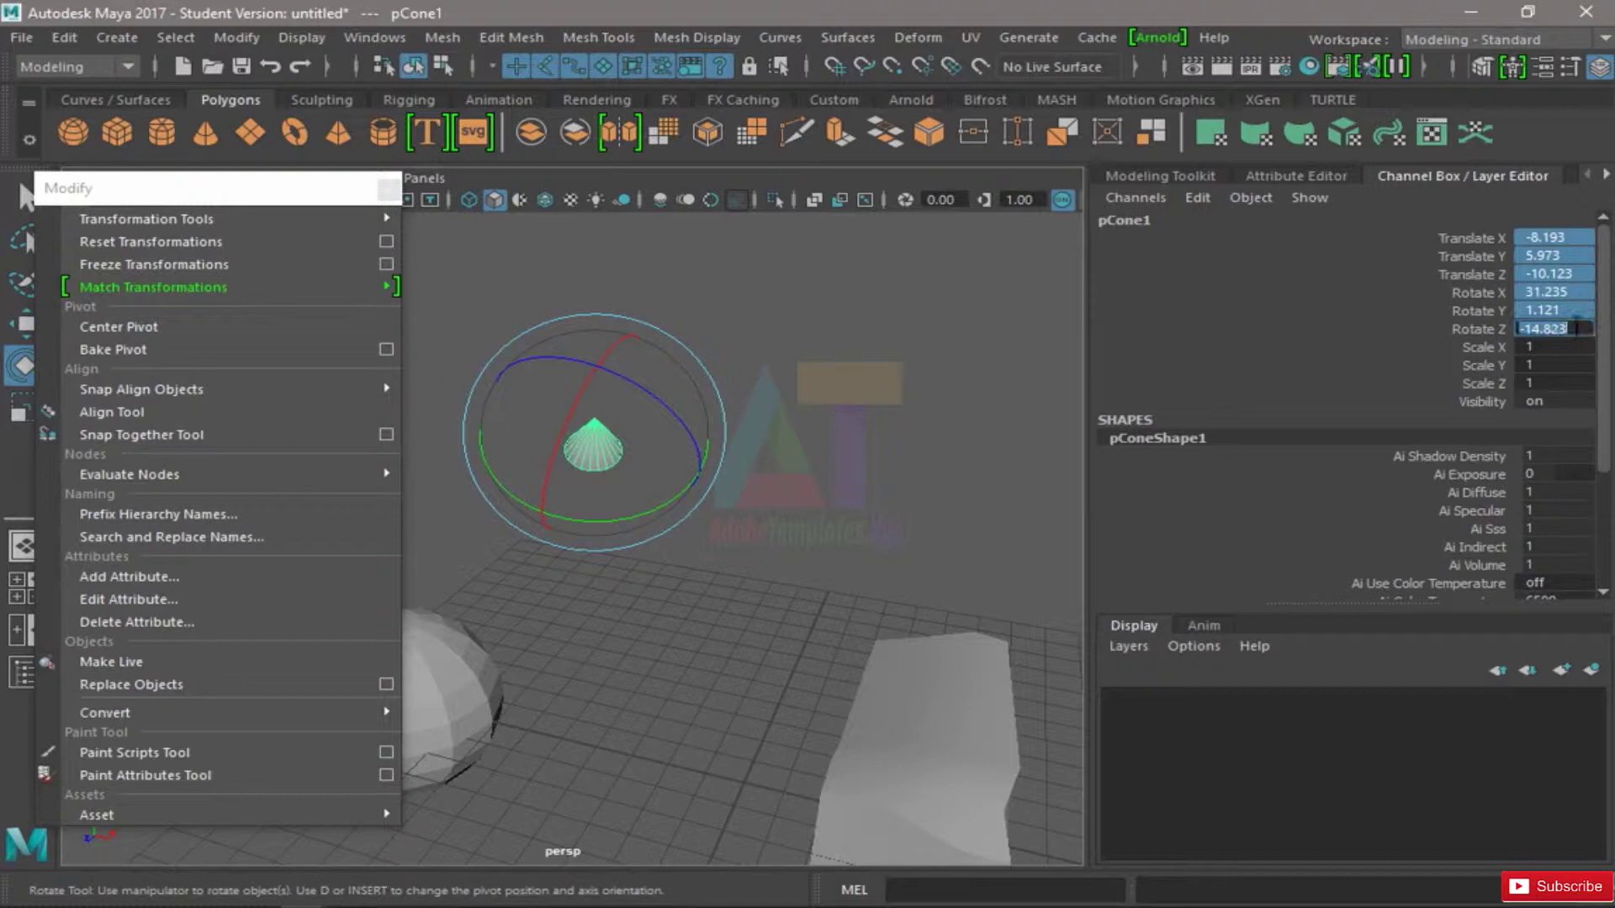
{"action": "left_click_drag", "start_coordinate": [790, 330], "coordinate": [912, 332], "text": "alt"}
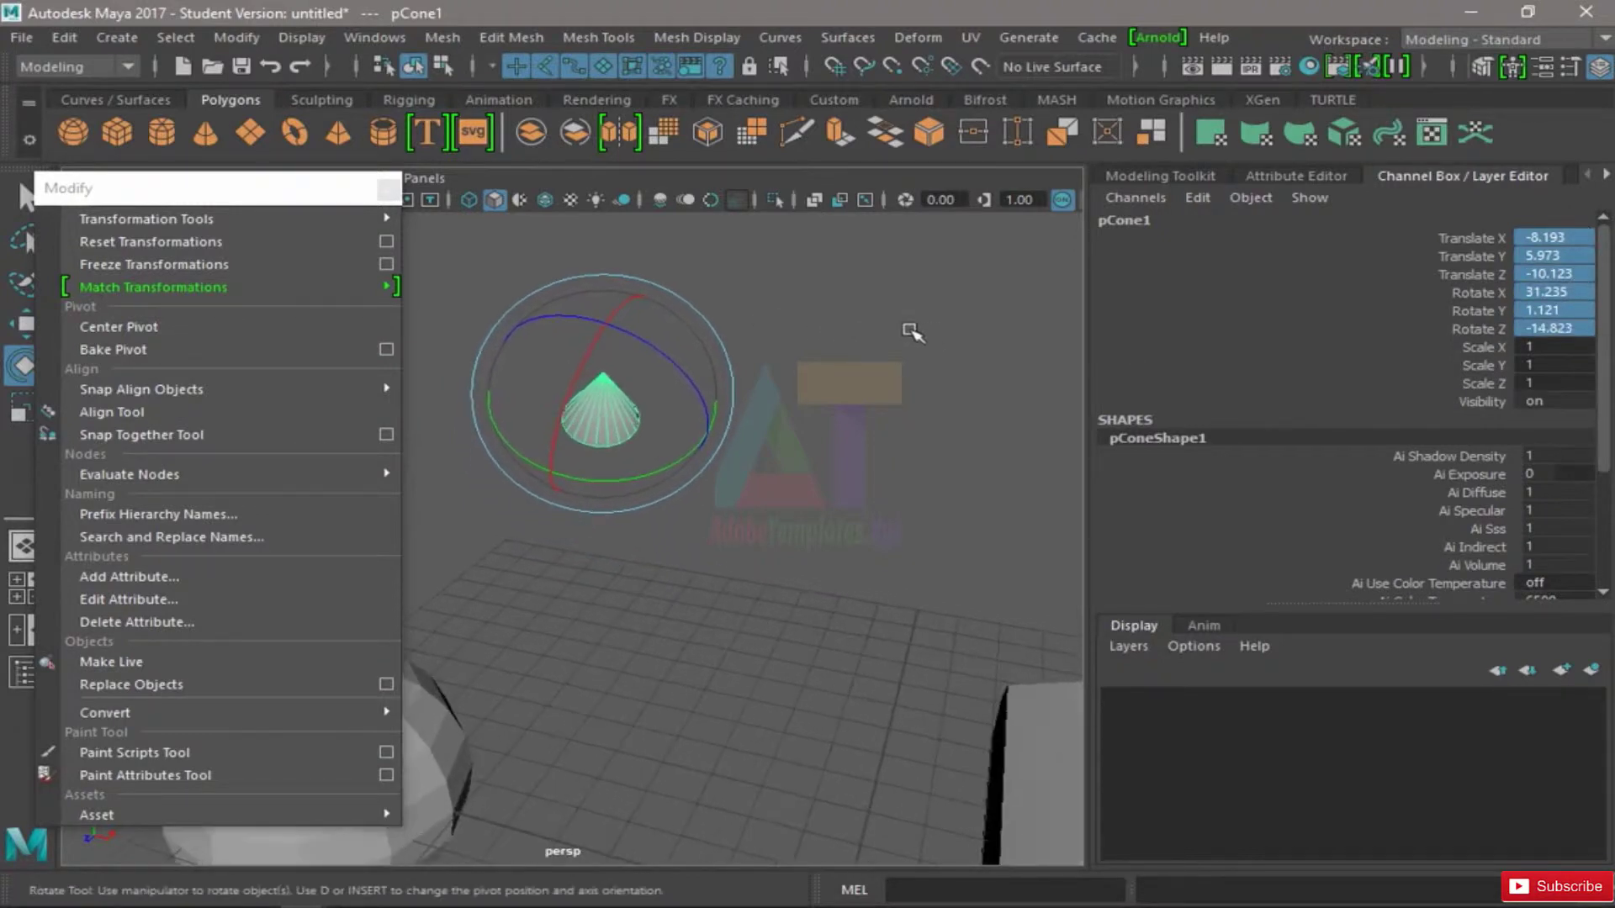
{"action": "left_click", "coordinate": [233, 265]}
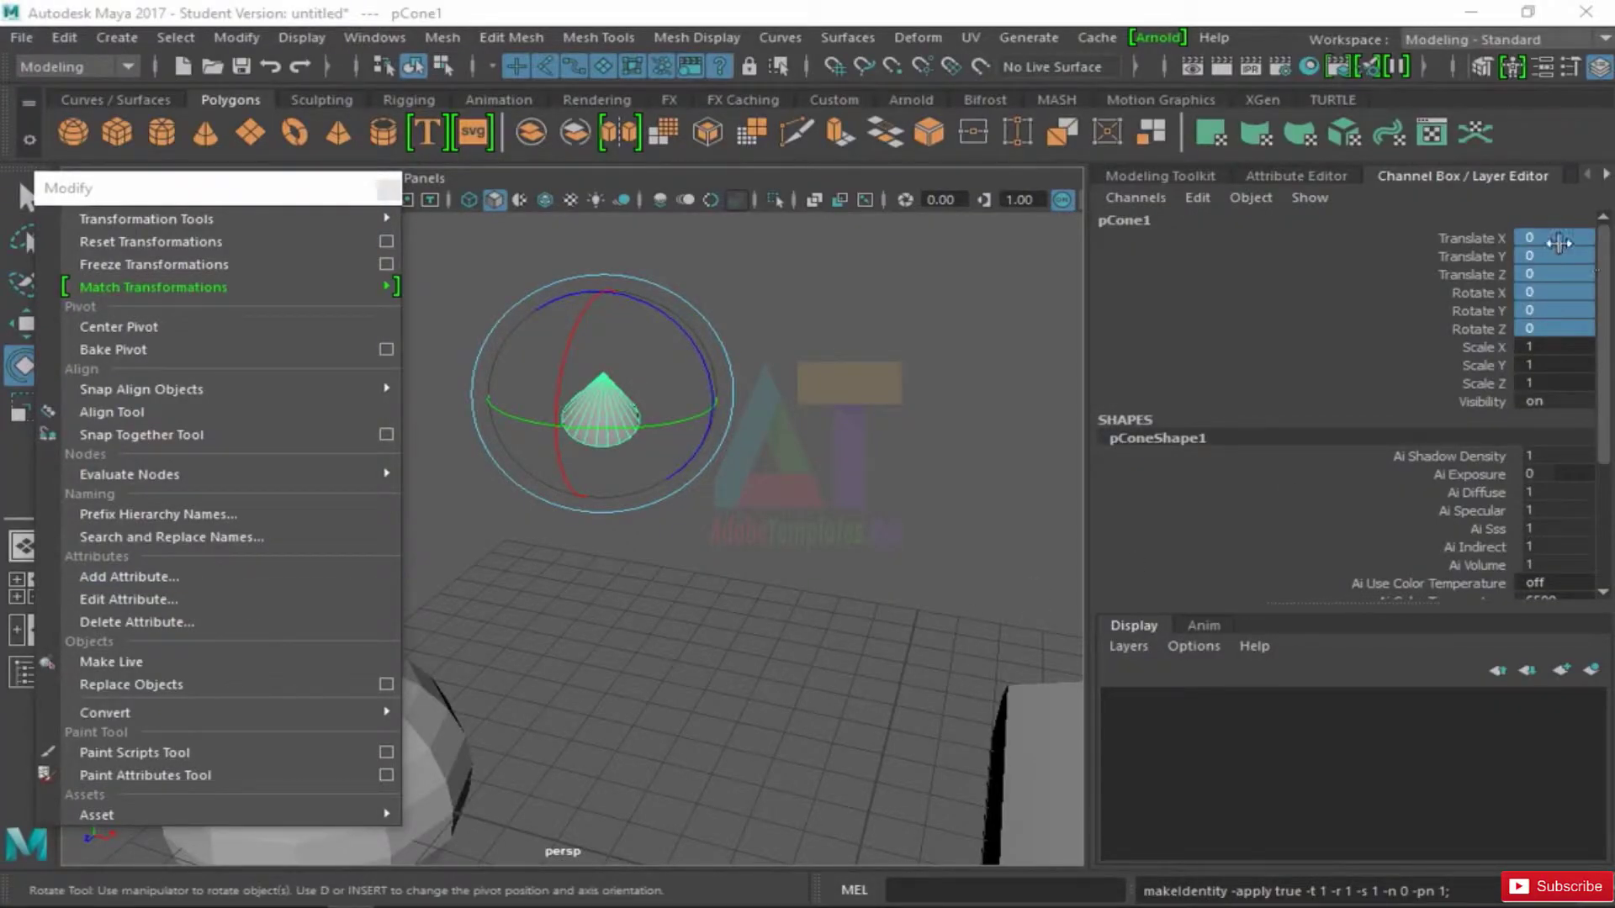
{"action": "left_click_drag", "start_coordinate": [1558, 238], "coordinate": [1554, 334]}
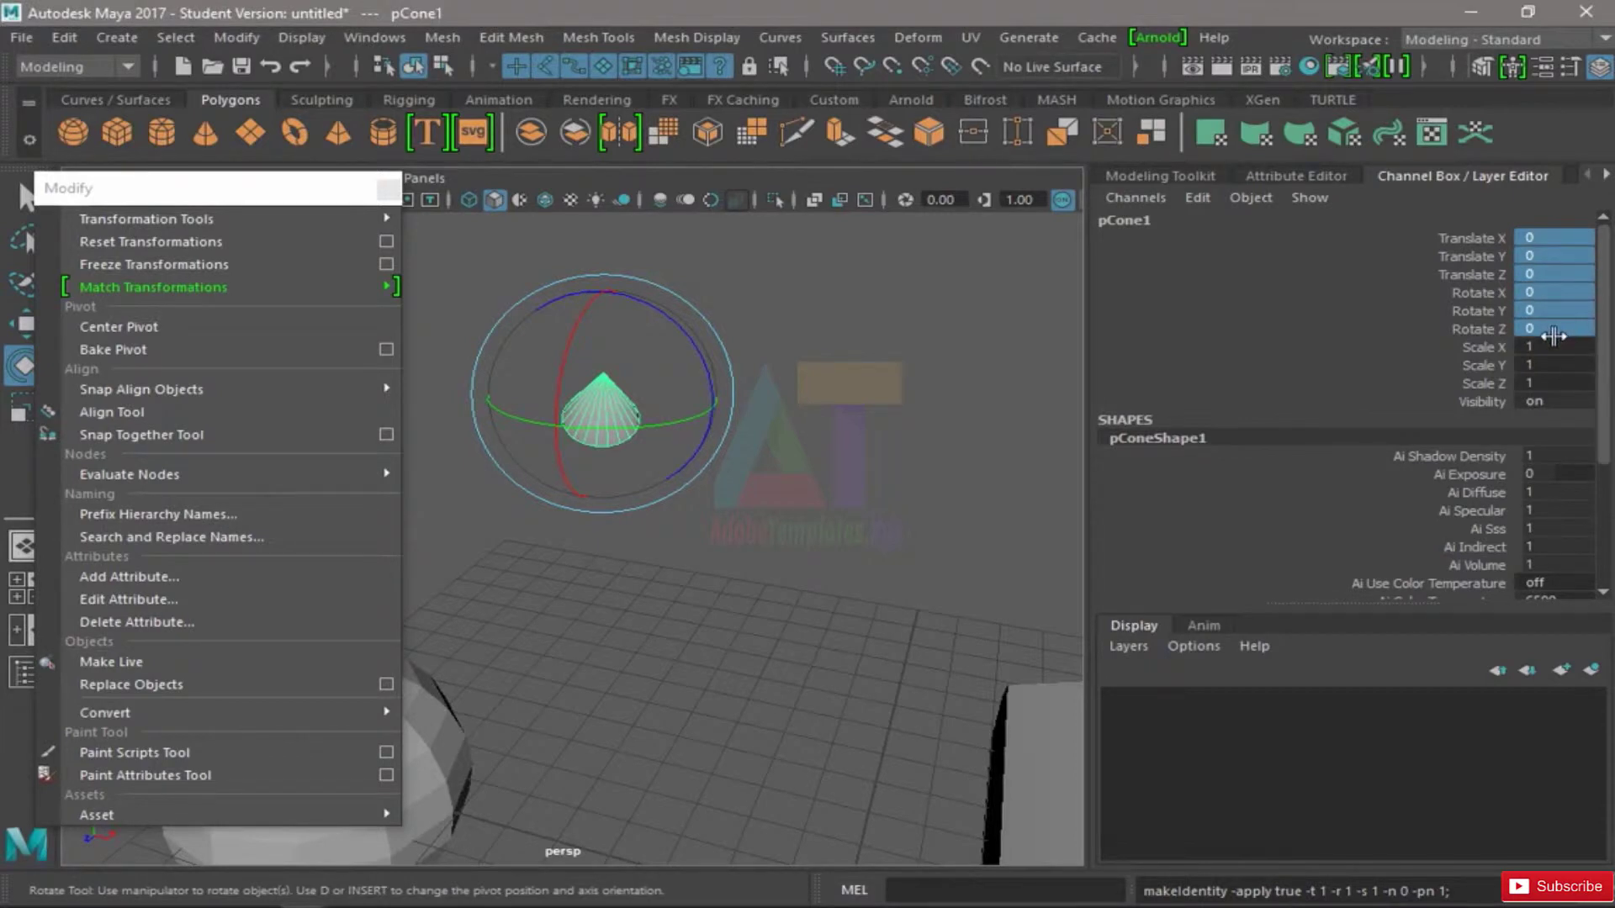
- Try setting the cone's Scale X, Y and Z to 0, and undo that change
{"action": "left_click_drag", "start_coordinate": [1490, 236], "coordinate": [1556, 384]}
{"action": "type", "text": "0"}
{"action": "key", "text": "Return"}
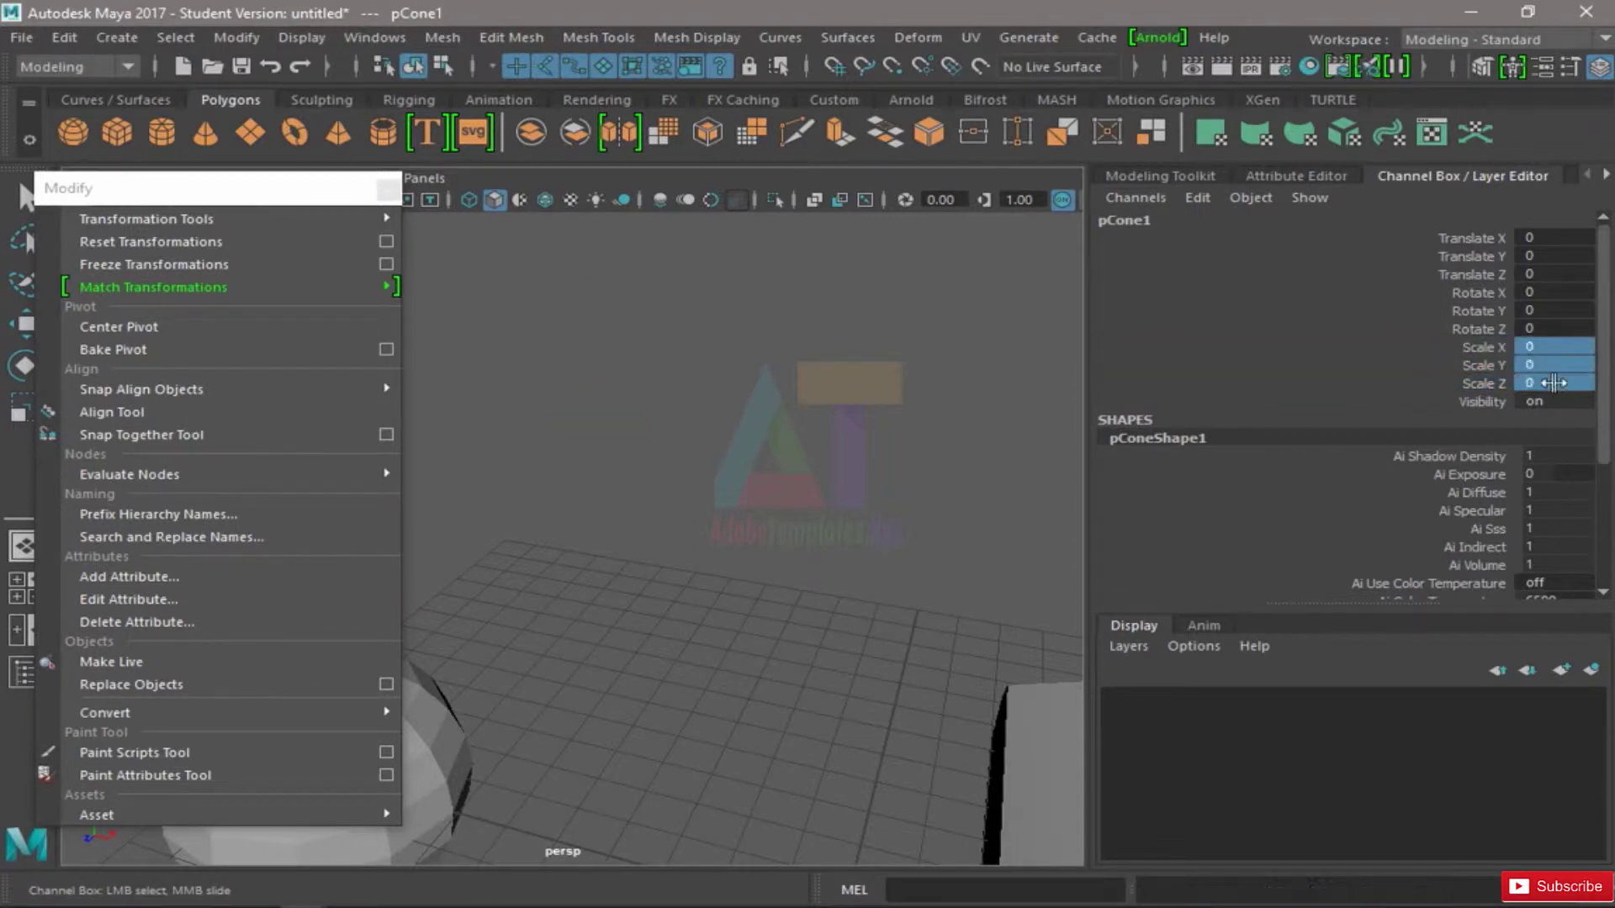
{"action": "key", "text": "ctrl+z"}
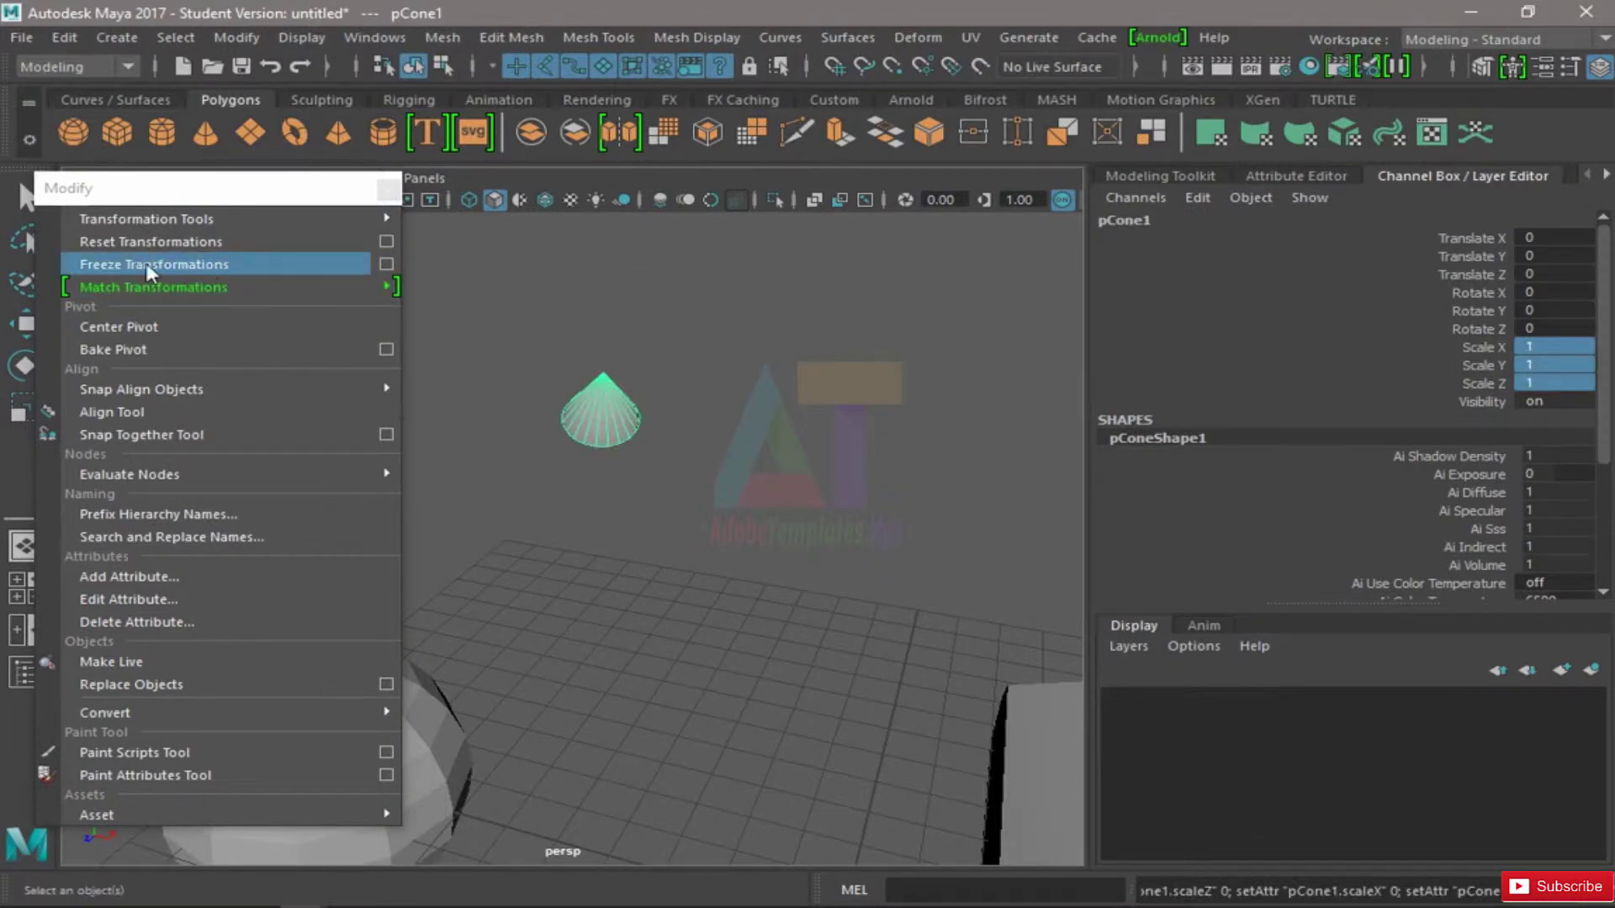
- Examine the frozen cone from several angles and review its Translate, Rotate and Scale channel values
{"action": "key", "text": "w"}
{"action": "left_click_drag", "start_coordinate": [577, 415], "coordinate": [784, 466], "text": "alt"}
{"action": "left_click", "coordinate": [651, 458]}
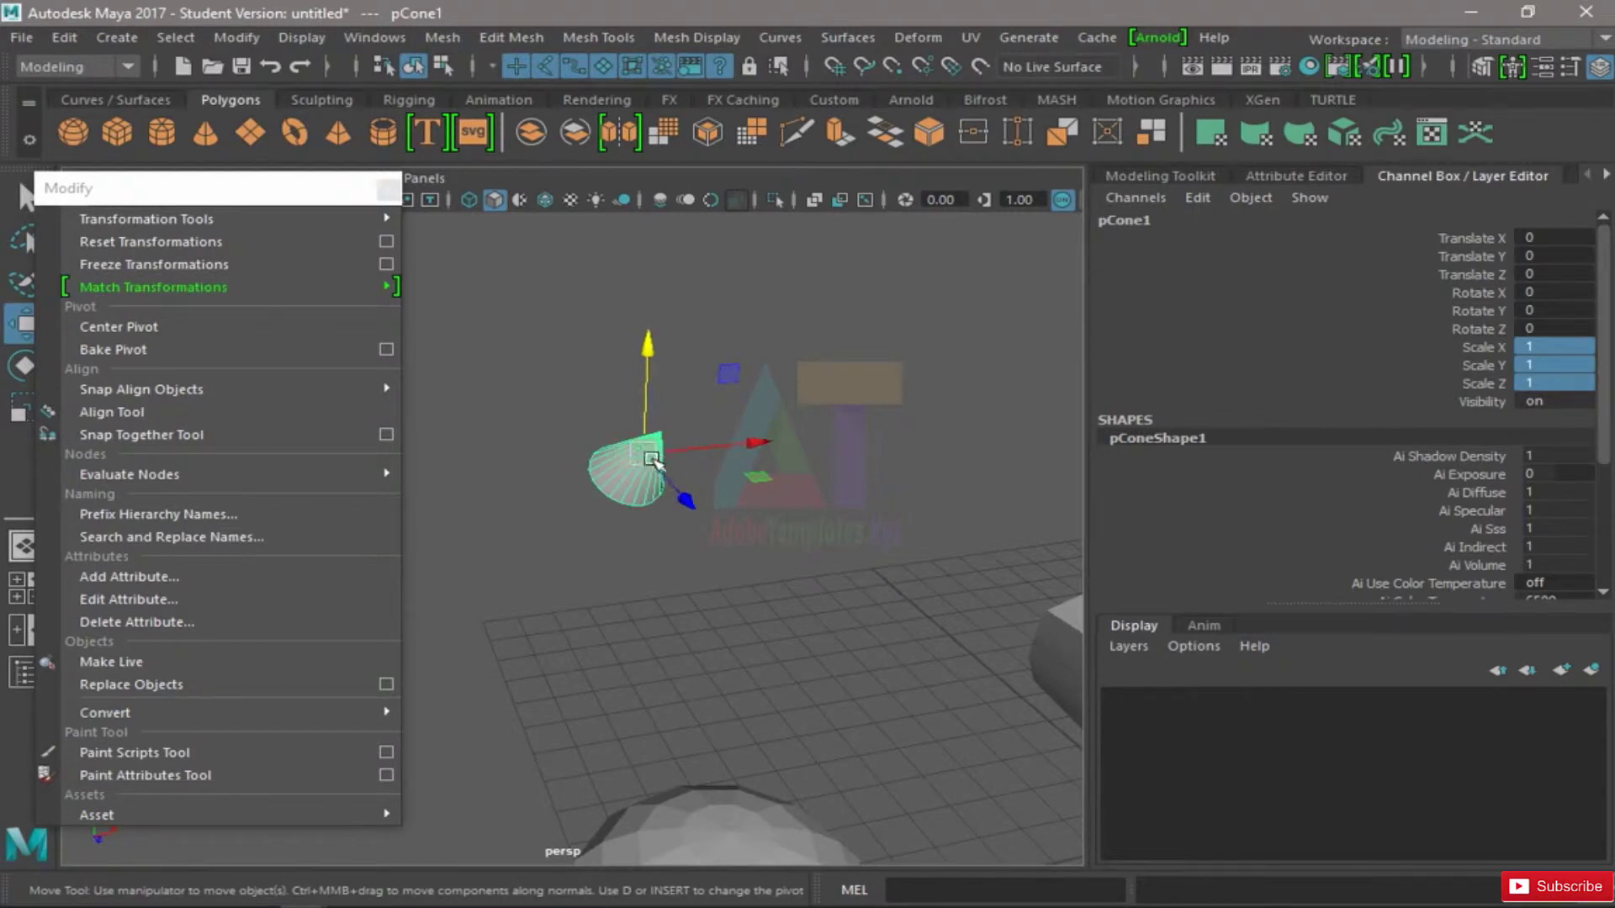
{"action": "left_click_drag", "start_coordinate": [1488, 239], "coordinate": [1489, 401]}
{"action": "left_click_drag", "start_coordinate": [722, 382], "coordinate": [627, 525]}
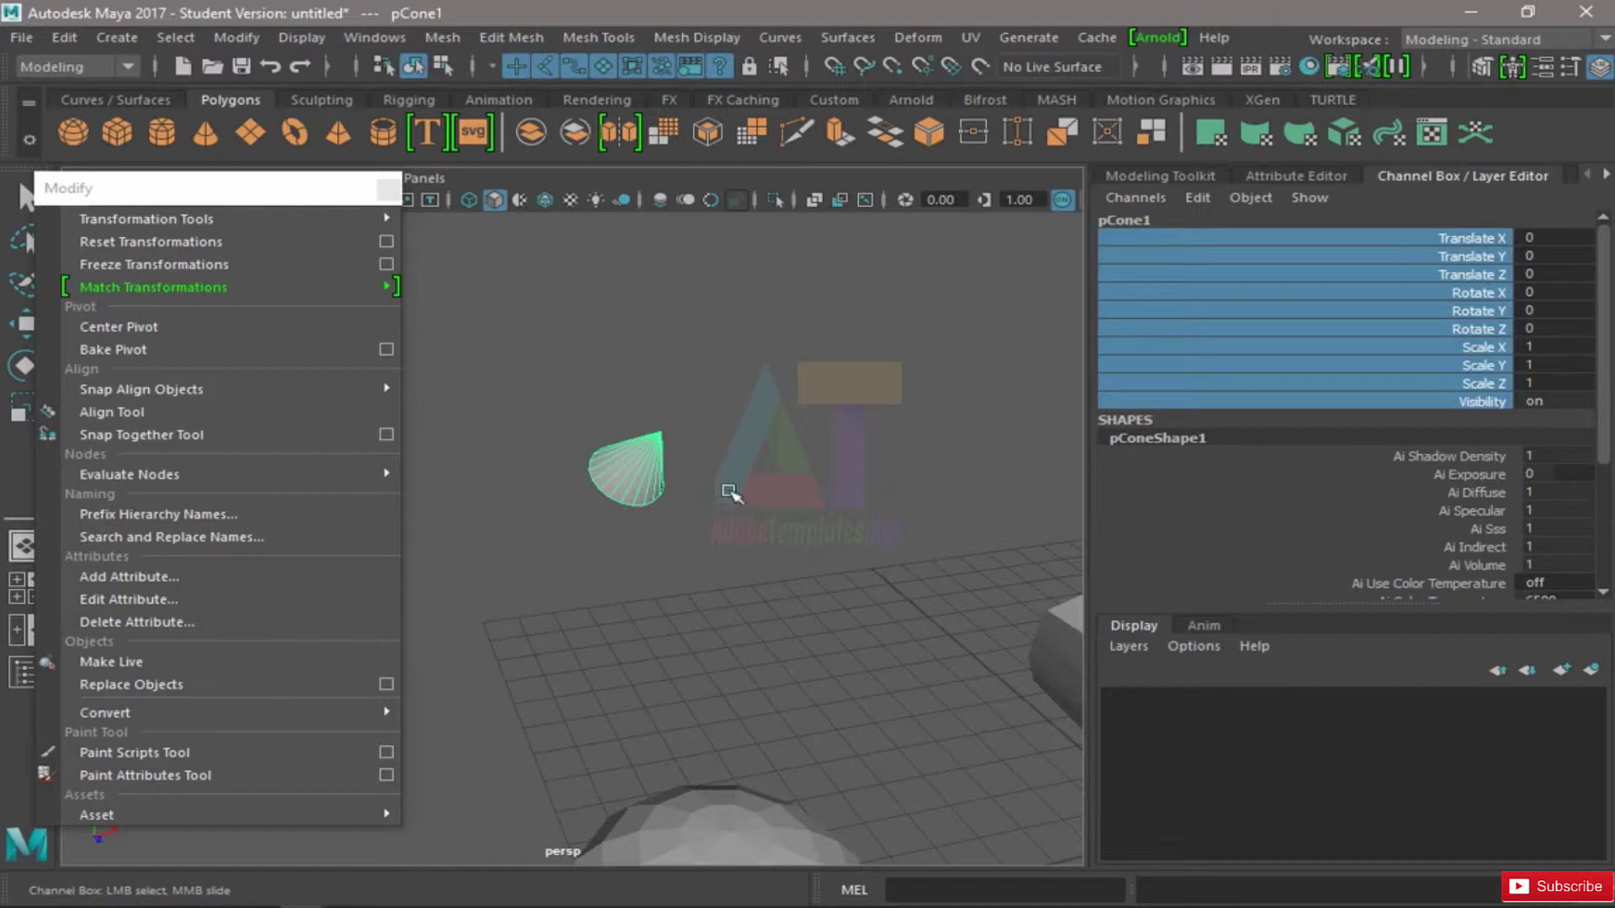
{"action": "left_click_drag", "start_coordinate": [1556, 238], "coordinate": [1564, 329]}
{"action": "left_click_drag", "start_coordinate": [953, 400], "coordinate": [710, 396], "text": "alt"}
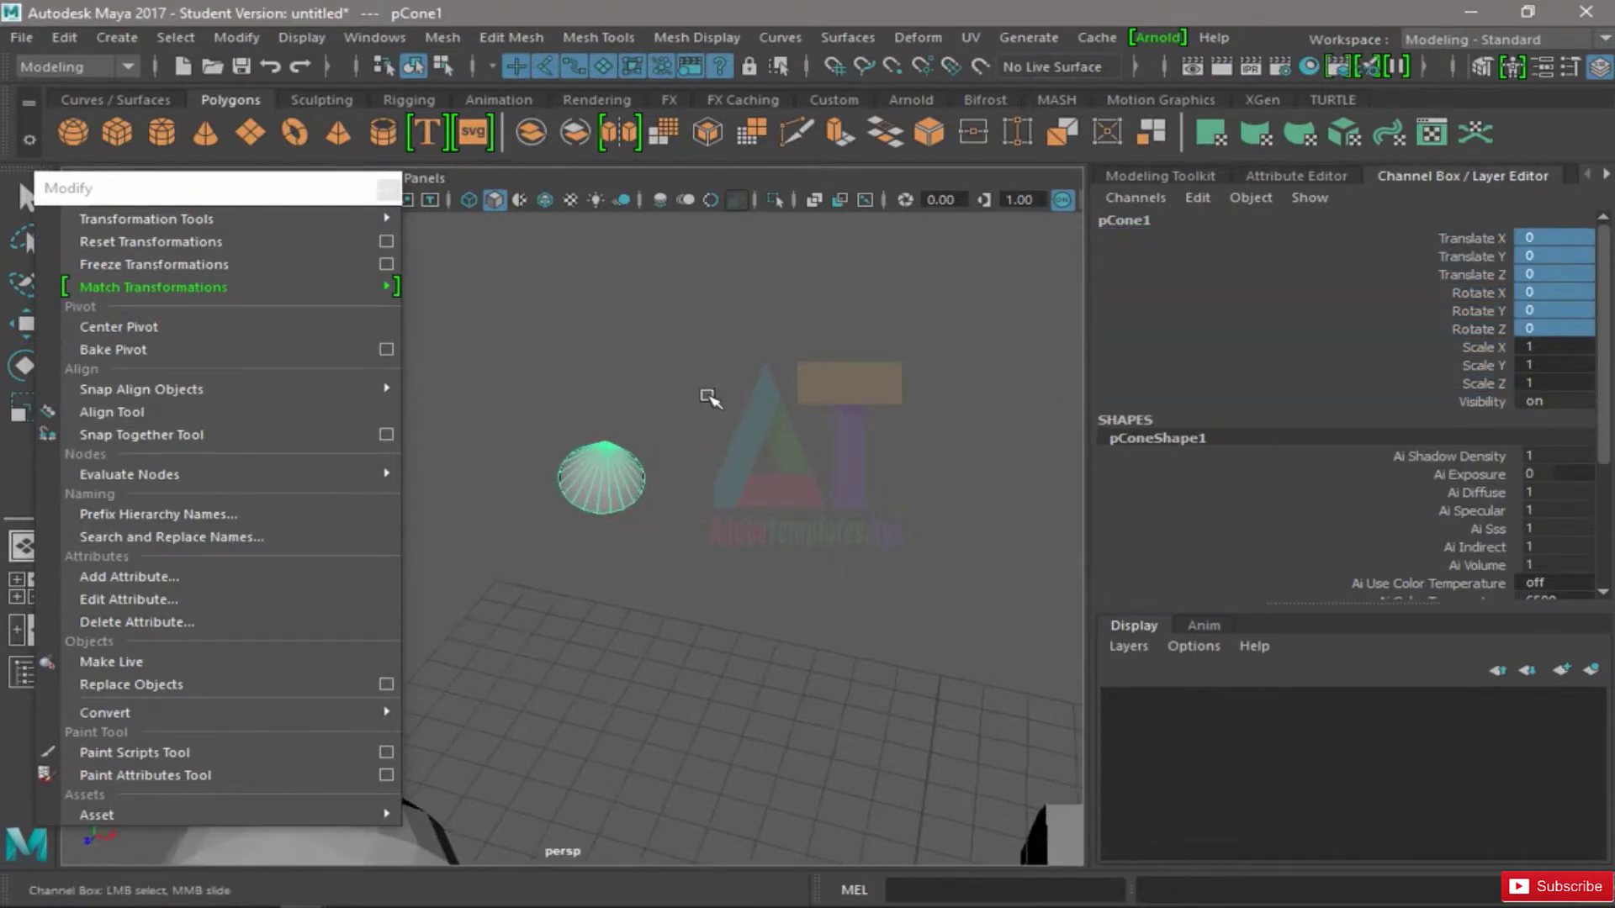
{"action": "middle_click_drag", "start_coordinate": [749, 433], "coordinate": [732, 388], "text": "alt"}
{"action": "left_click_drag", "start_coordinate": [1556, 238], "coordinate": [1566, 327]}
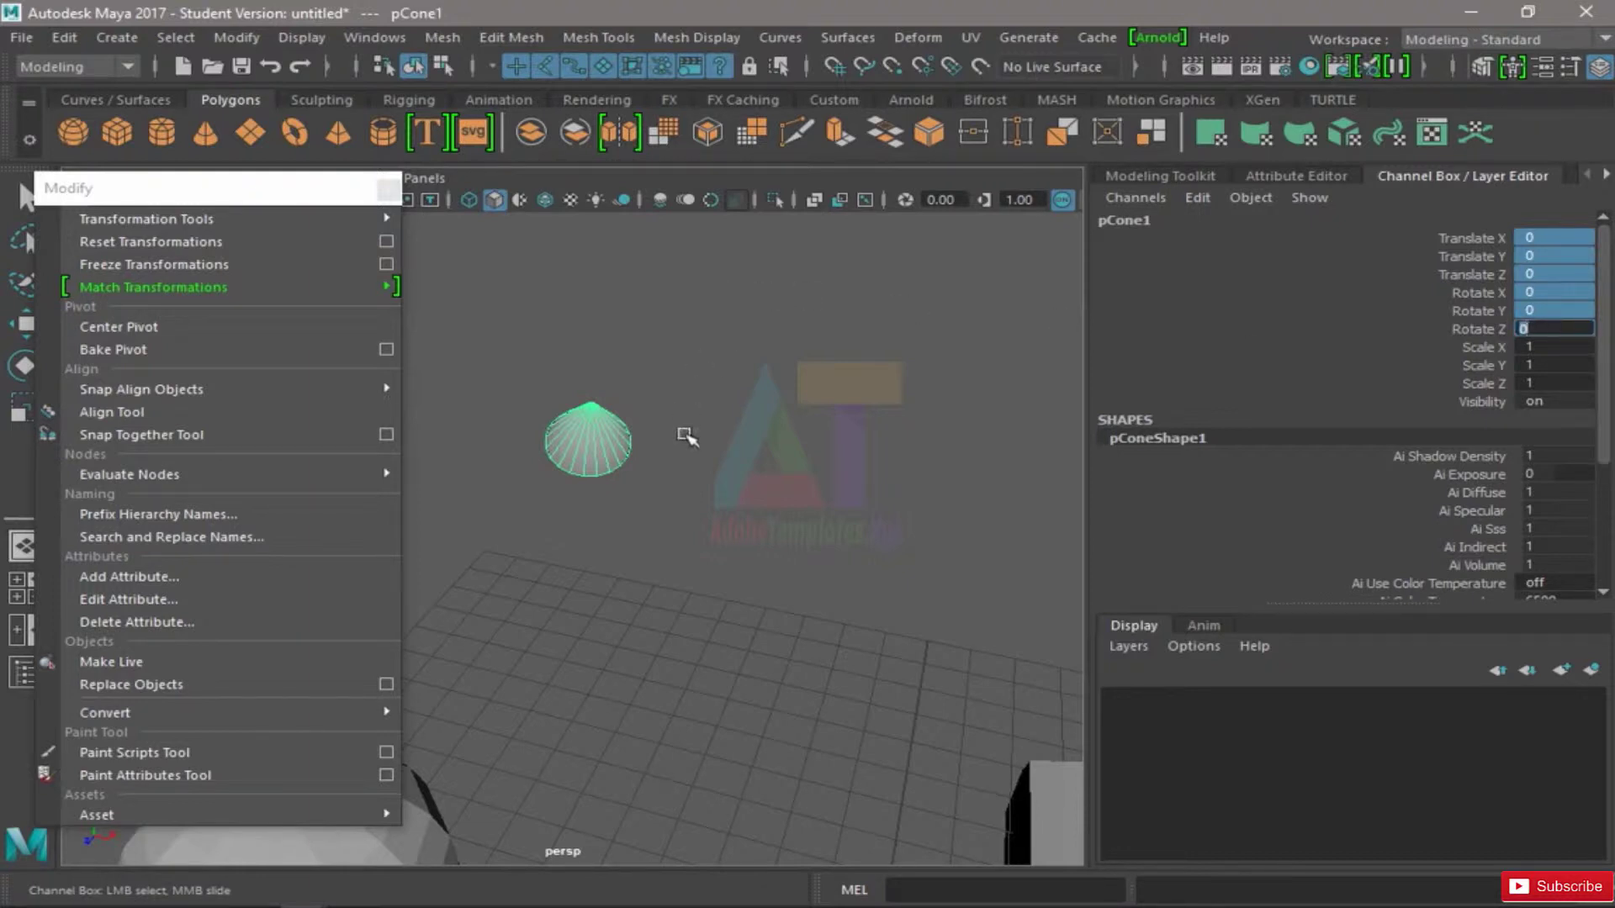
{"action": "left_click_drag", "start_coordinate": [687, 437], "coordinate": [766, 438], "text": "alt"}
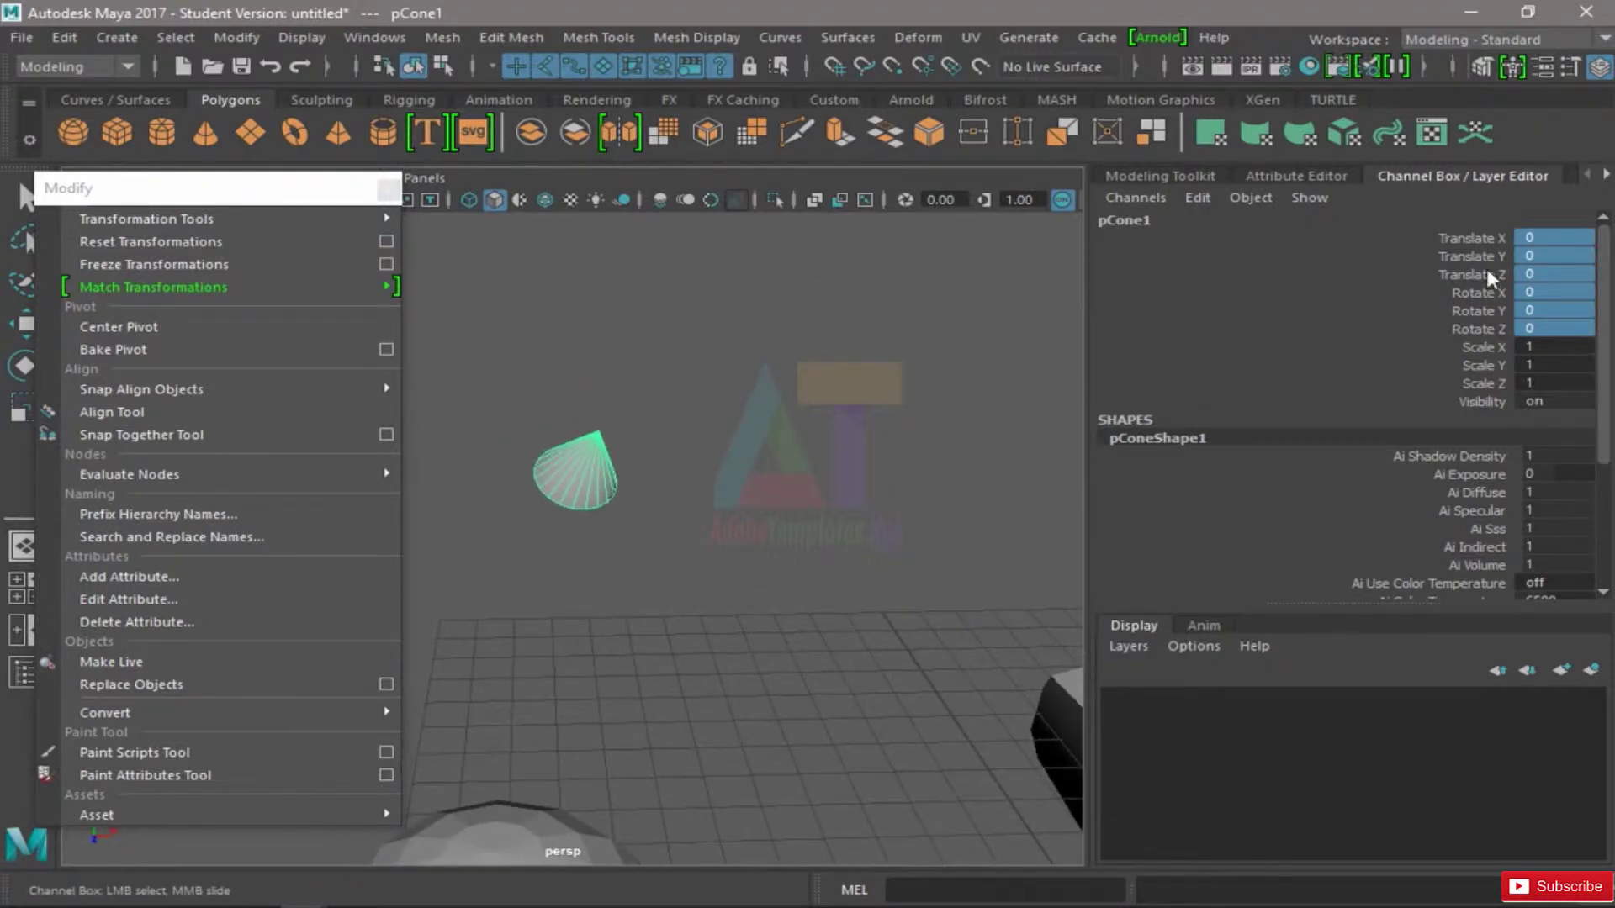
- Select the cone and move it away from its frozen position to about X 4.6, Y -5.4, Z 5.1
{"action": "key", "text": "w"}
{"action": "left_click", "coordinate": [635, 448]}
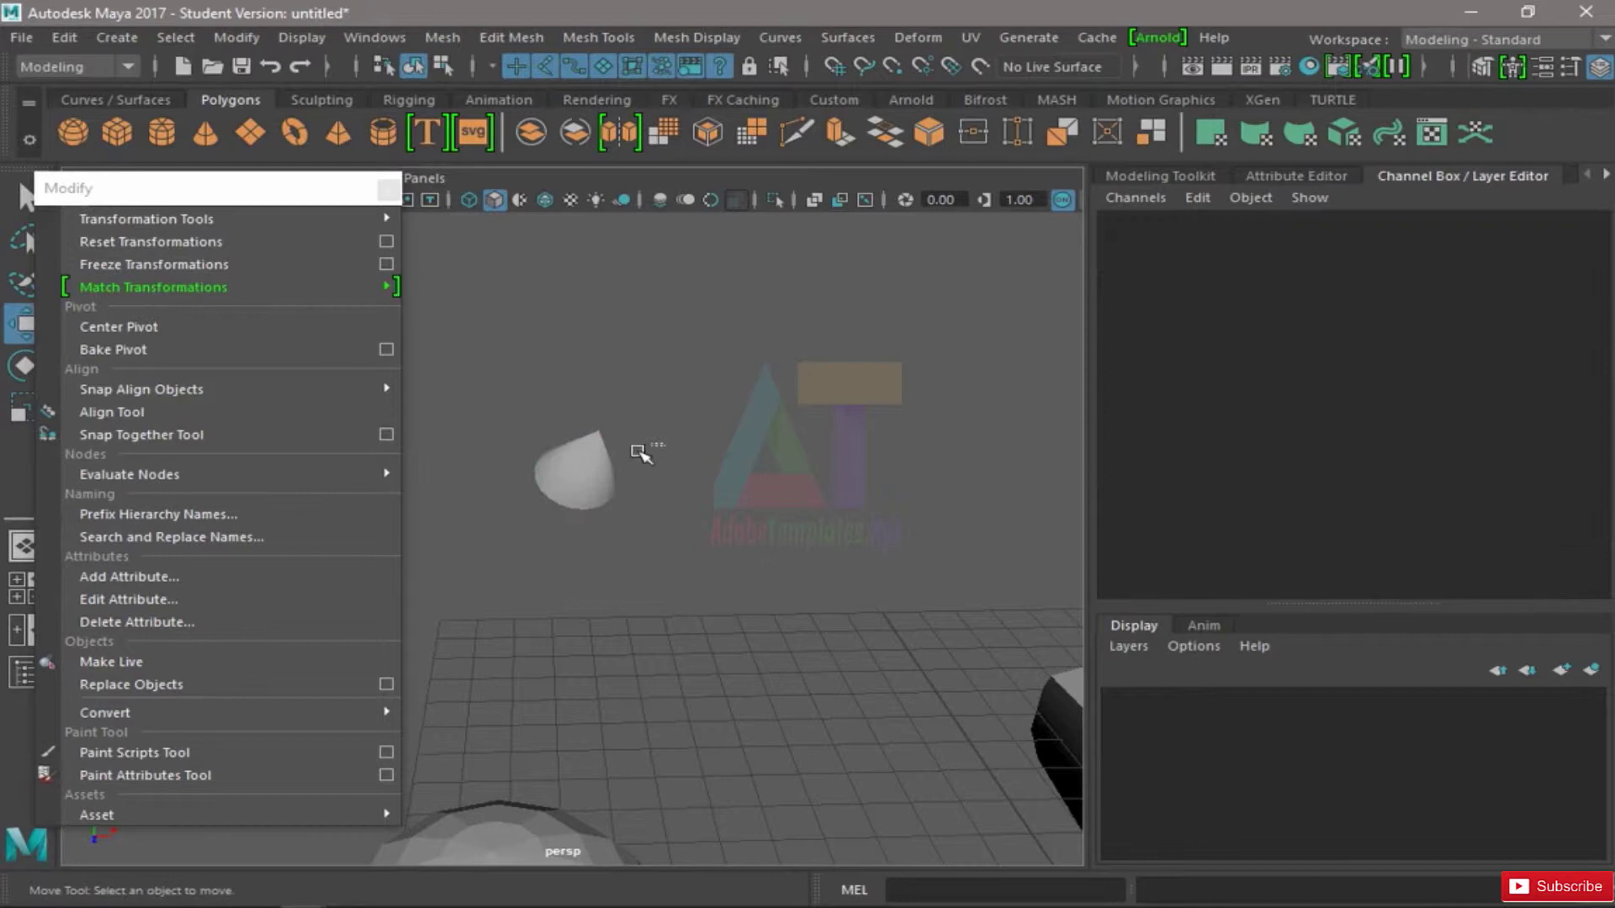
{"action": "left_click_drag", "start_coordinate": [638, 451], "coordinate": [548, 521]}
{"action": "left_click_drag", "start_coordinate": [711, 459], "coordinate": [984, 451]}
{"action": "left_click_drag", "start_coordinate": [879, 463], "coordinate": [943, 489], "text": "alt"}
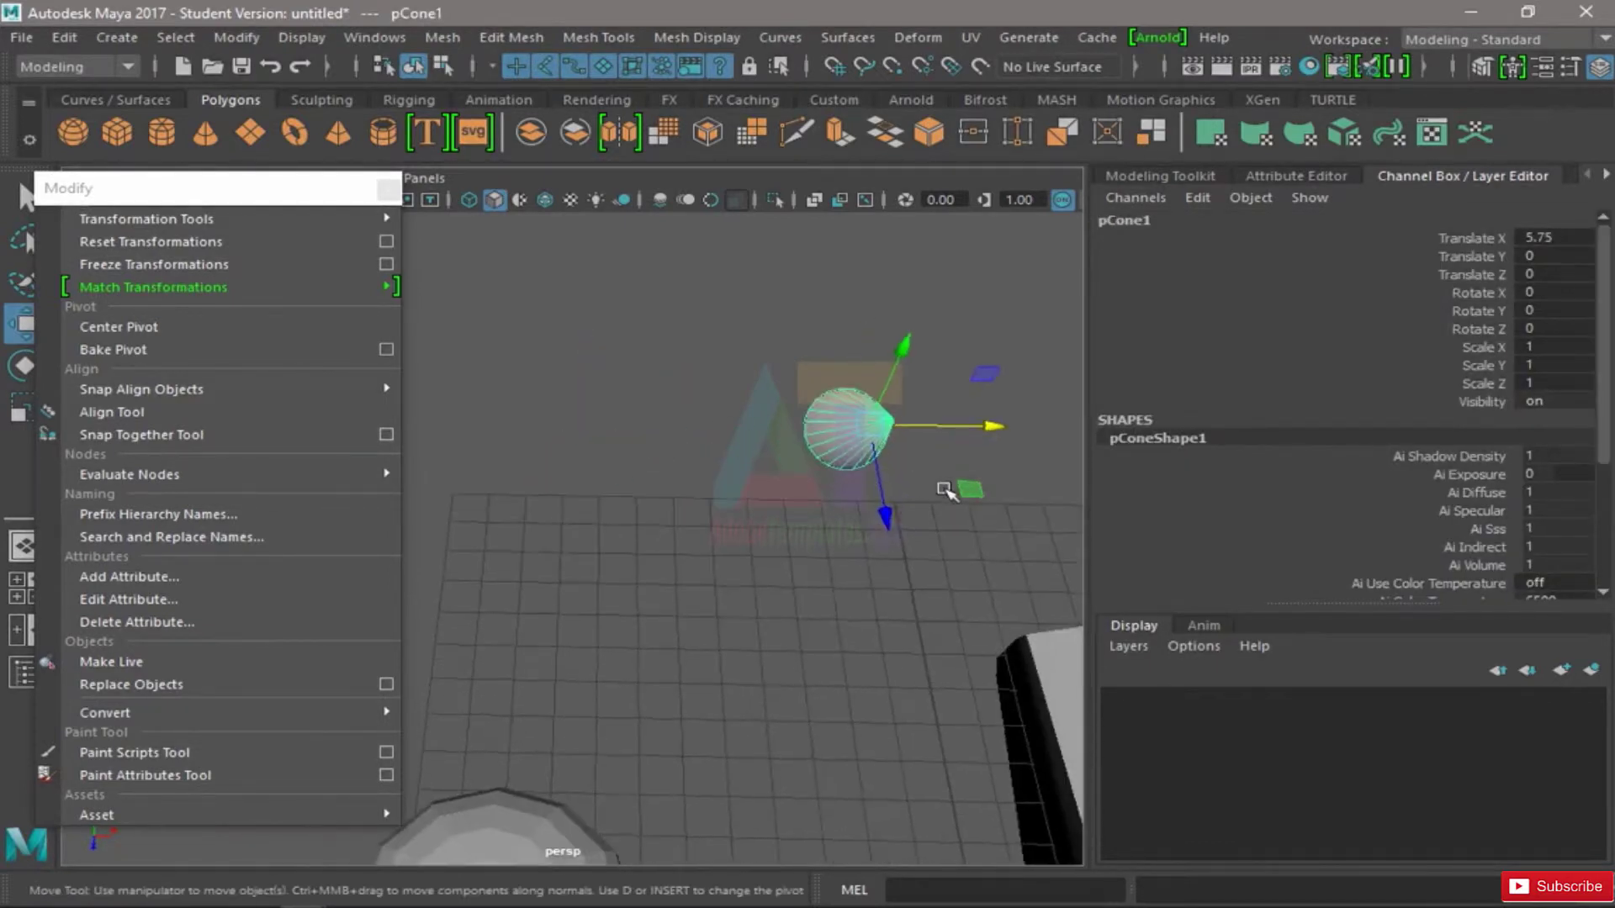
{"action": "right_click_drag", "start_coordinate": [944, 489], "coordinate": [800, 473], "text": "alt"}
{"action": "left_click_drag", "start_coordinate": [883, 531], "coordinate": [871, 666]}
{"action": "left_click_drag", "start_coordinate": [789, 559], "coordinate": [760, 638]}
{"action": "middle_click_drag", "start_coordinate": [823, 606], "coordinate": [775, 497], "text": "alt"}
{"action": "left_click_drag", "start_coordinate": [775, 497], "coordinate": [782, 443], "text": "alt"}
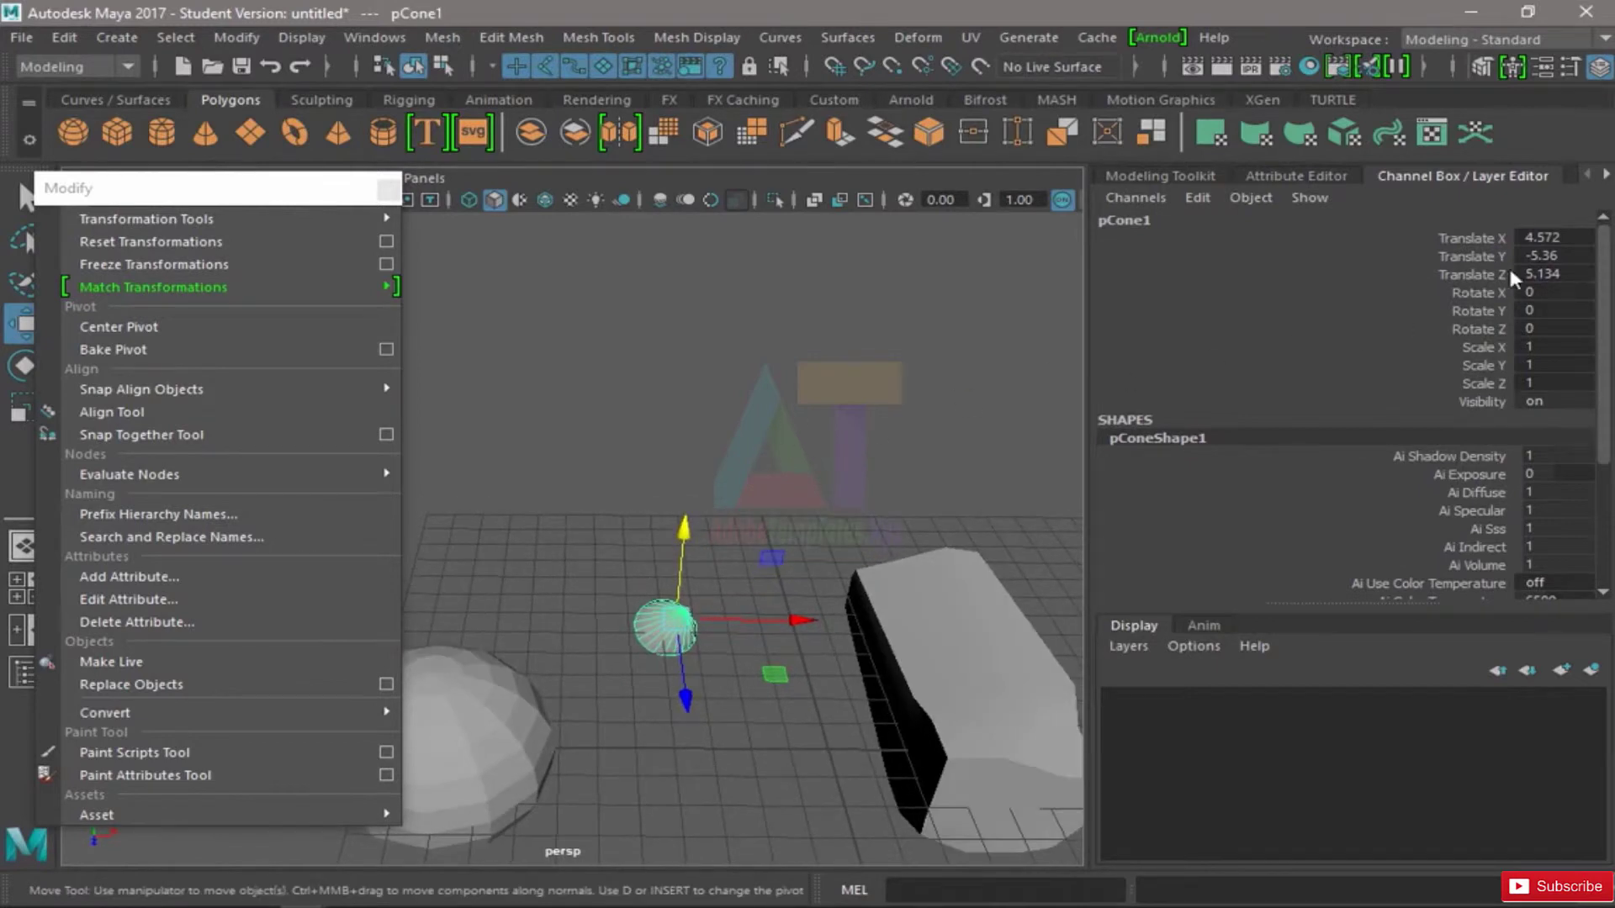
- Set the cone's Translate X, Y and Z to 0 to return it to its frozen position
{"action": "left_click_drag", "start_coordinate": [1556, 238], "coordinate": [1556, 274]}
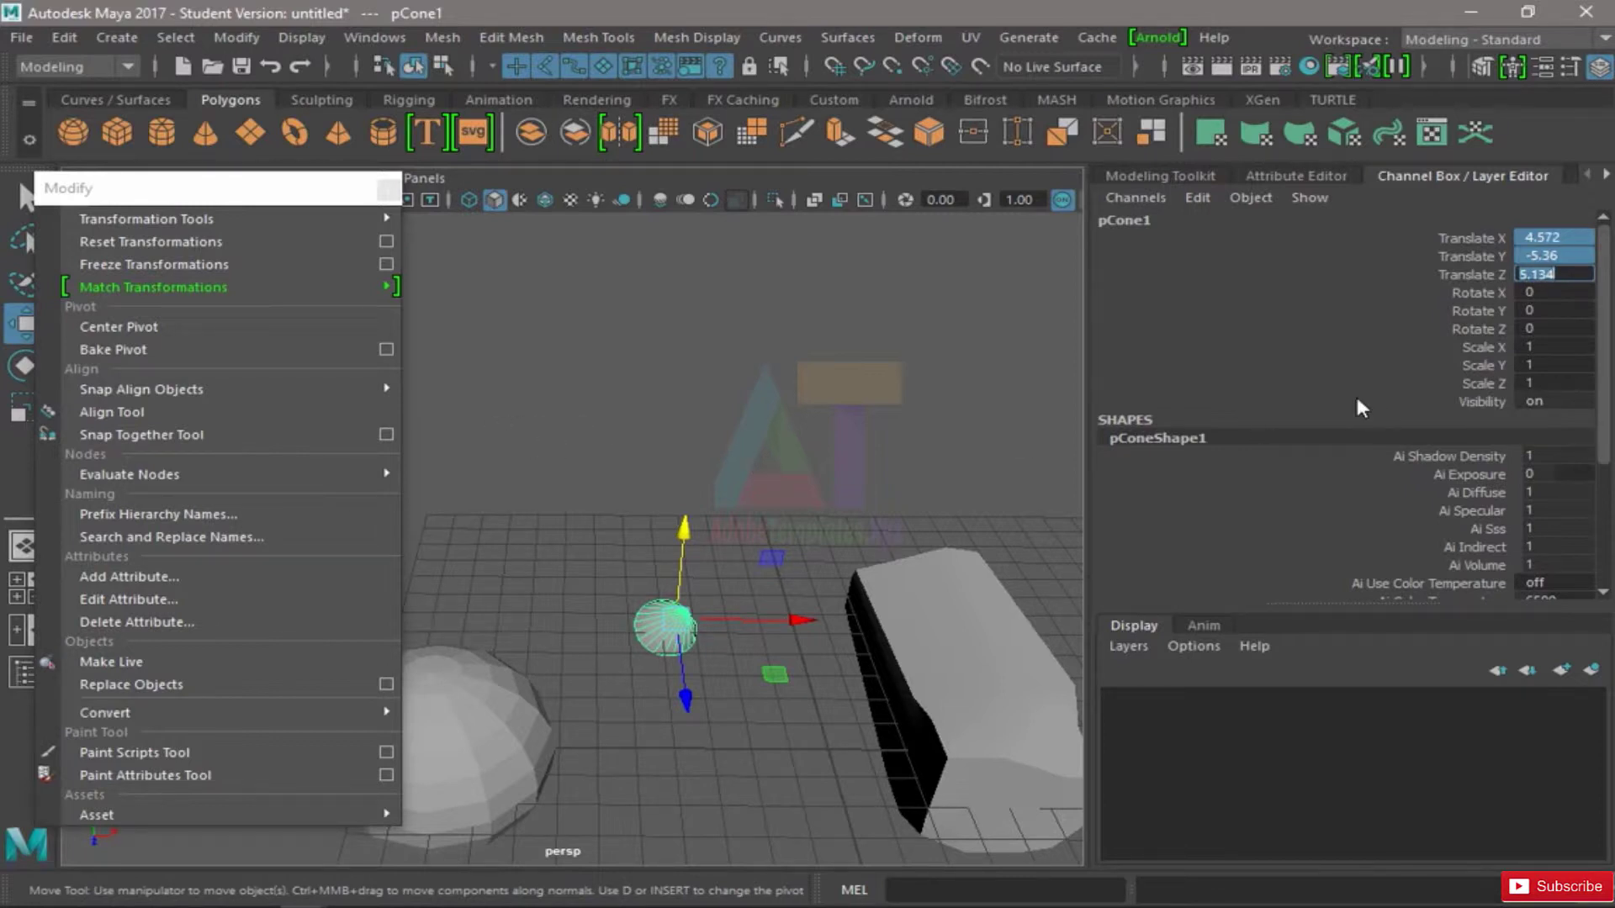
{"action": "type", "text": "0"}
{"action": "key", "text": "Return"}
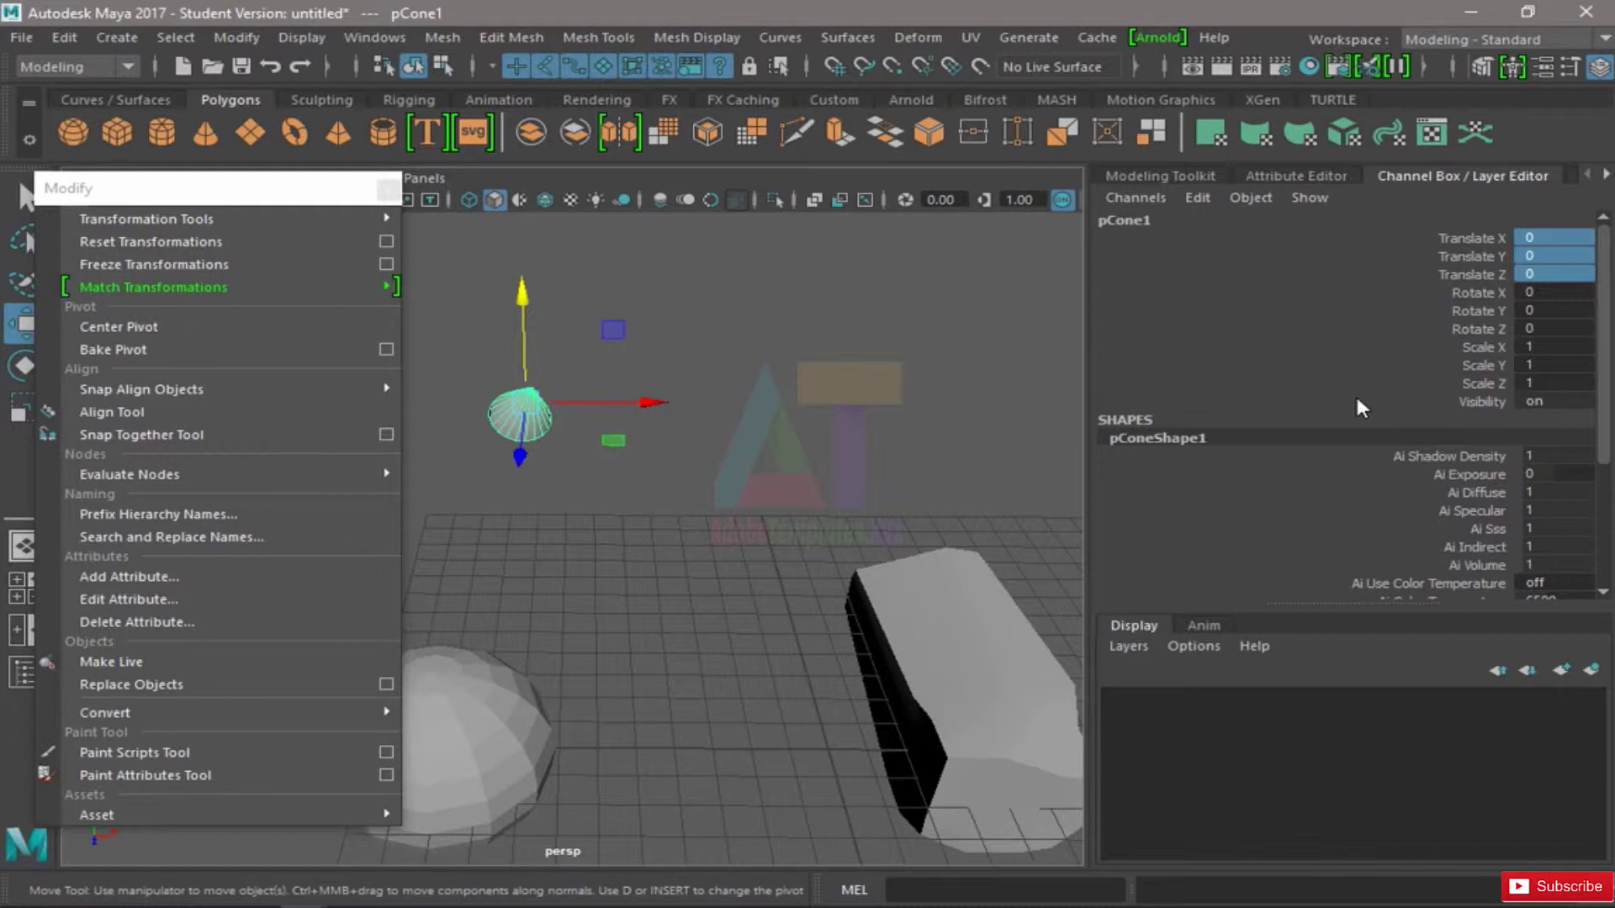
{"action": "left_click_drag", "start_coordinate": [653, 454], "coordinate": [745, 451], "text": "alt"}
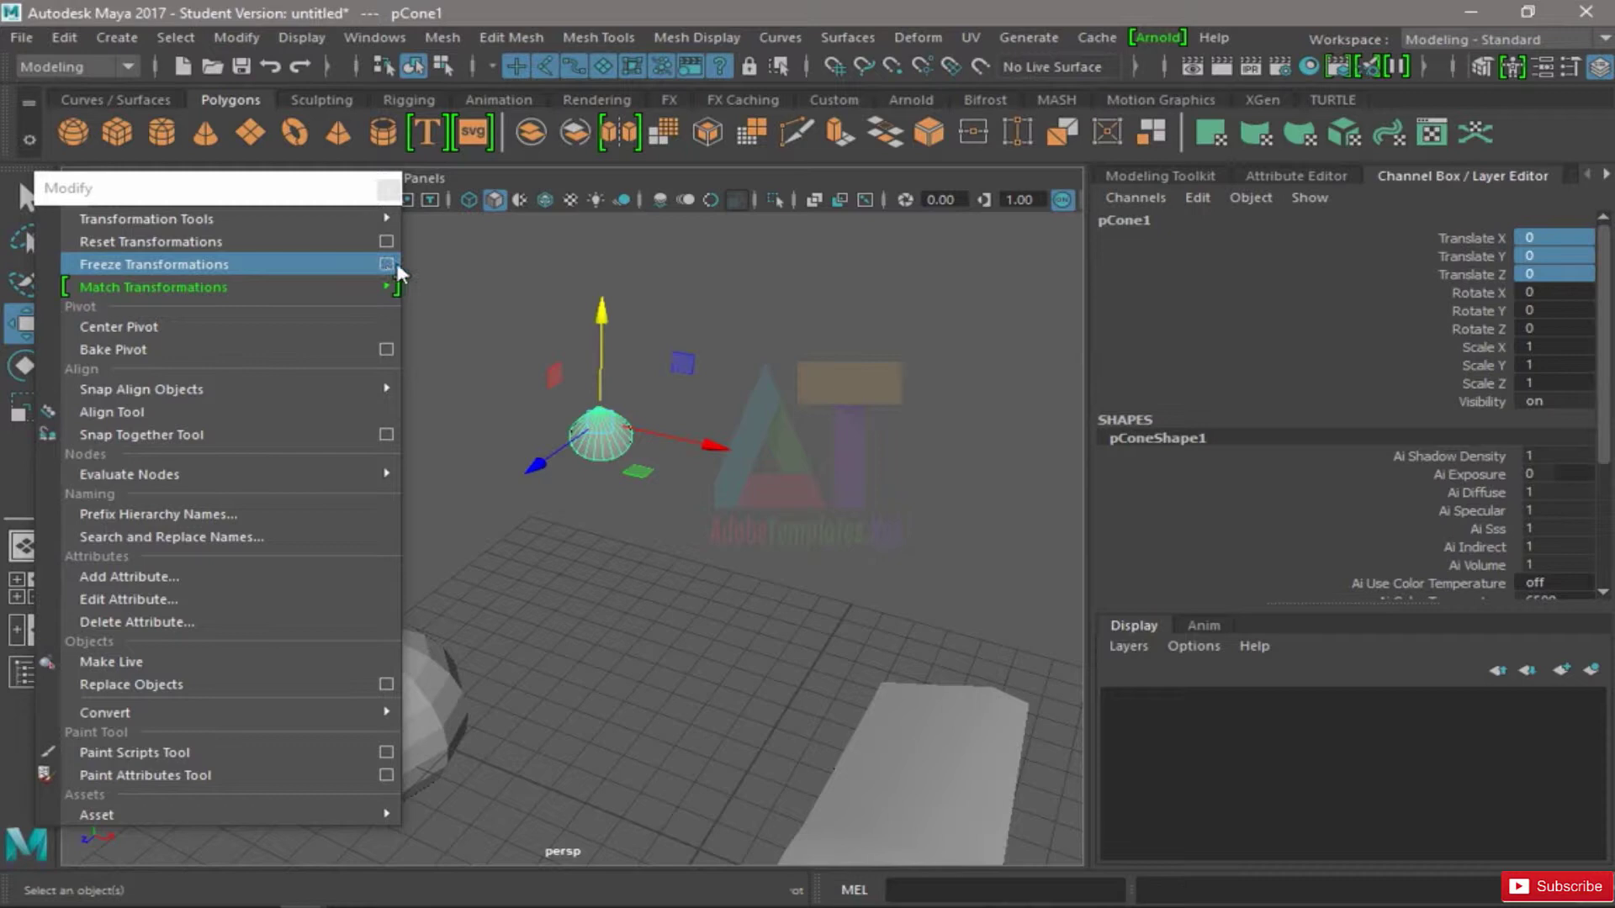
{"action": "left_click_drag", "start_coordinate": [561, 377], "coordinate": [676, 402], "text": "alt"}
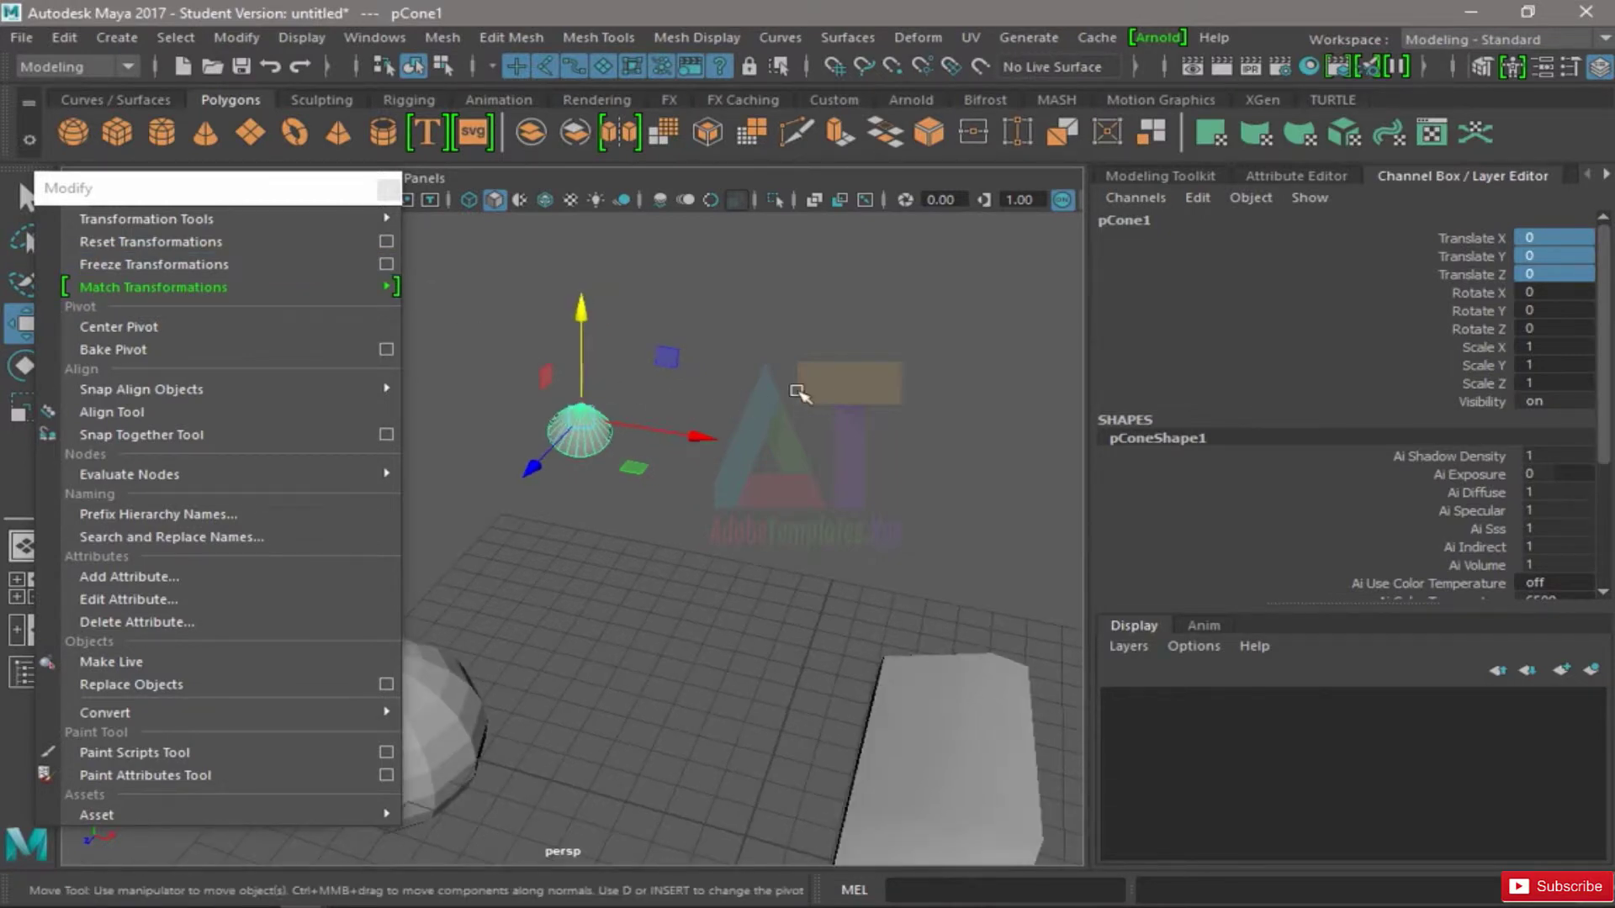
- Select the cone floating above the grid and delete it
{"action": "left_click", "coordinate": [764, 442]}
{"action": "left_click", "coordinate": [582, 430]}
{"action": "middle_click_drag", "start_coordinate": [929, 545], "coordinate": [875, 462], "text": "alt"}
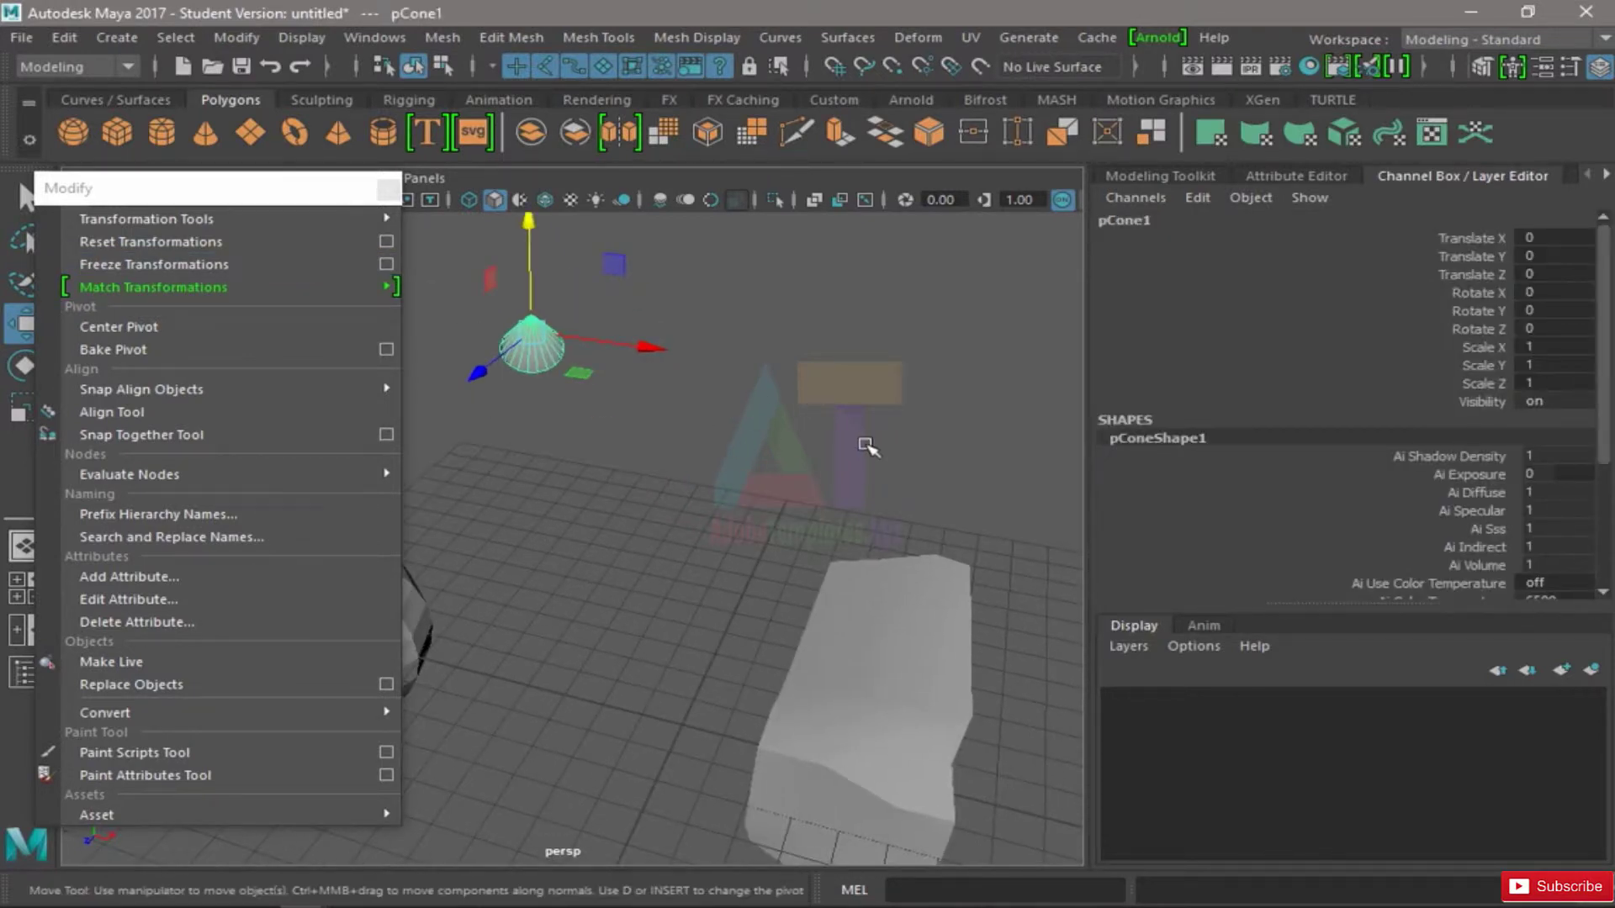
{"action": "key", "text": "Delete"}
- Select the reshaped cube and open the Freeze Transformations options, keeping the dialog clear of the model
{"action": "scroll", "coordinate": [866, 444], "scroll_direction": "down", "scroll_amount": 4}
{"action": "left_click_drag", "start_coordinate": [820, 526], "coordinate": [691, 704]}
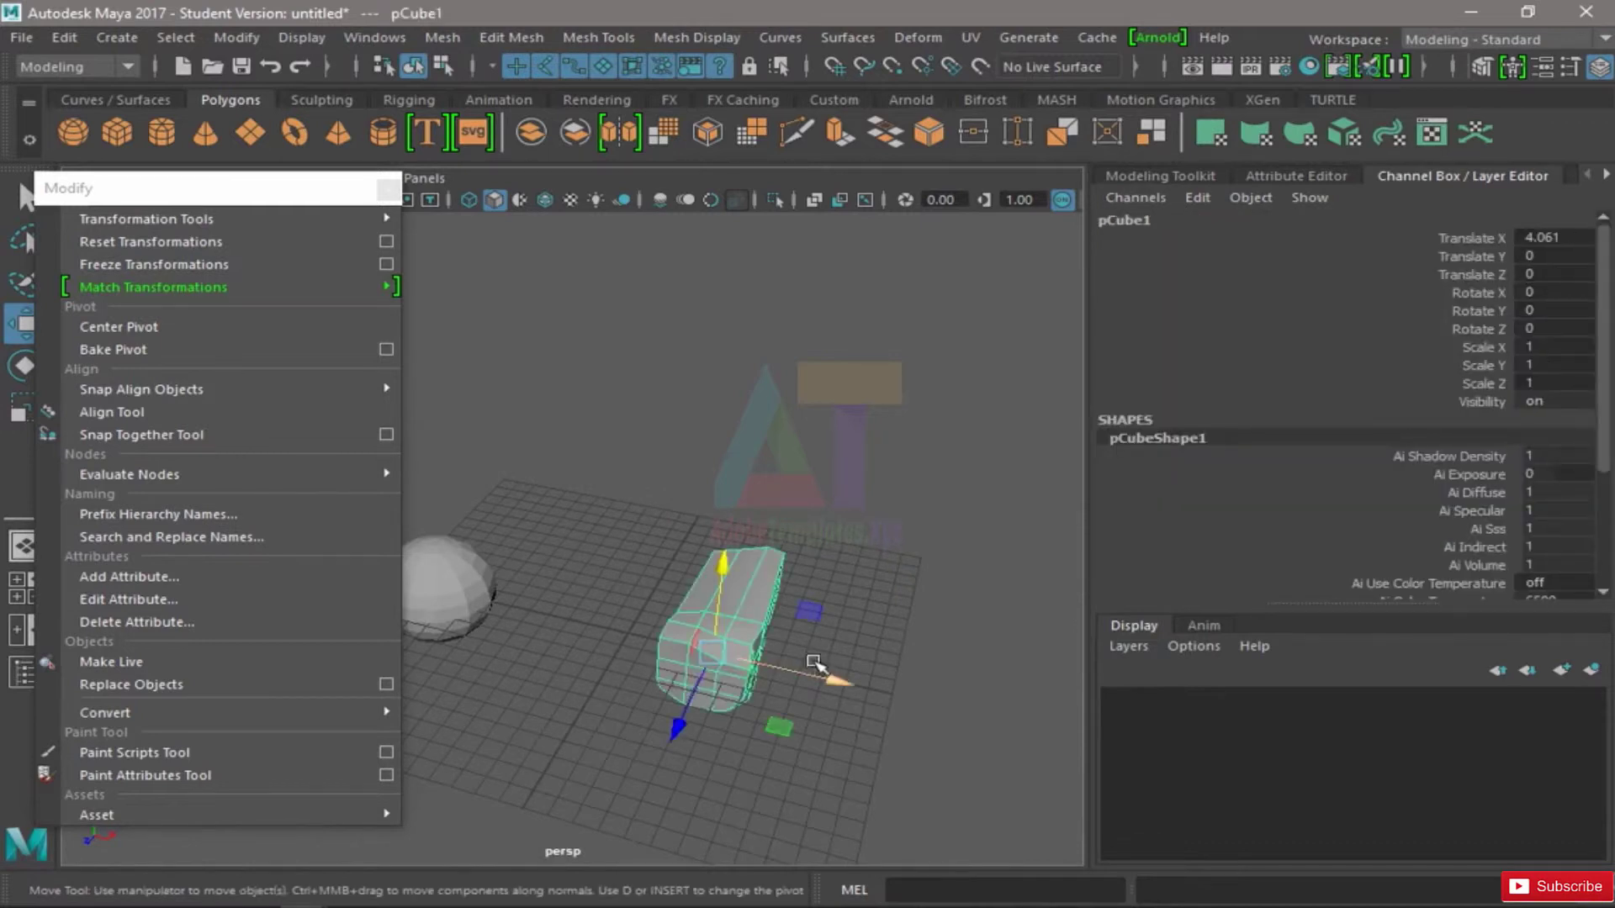
{"action": "left_click_drag", "start_coordinate": [812, 658], "coordinate": [828, 580], "text": "alt"}
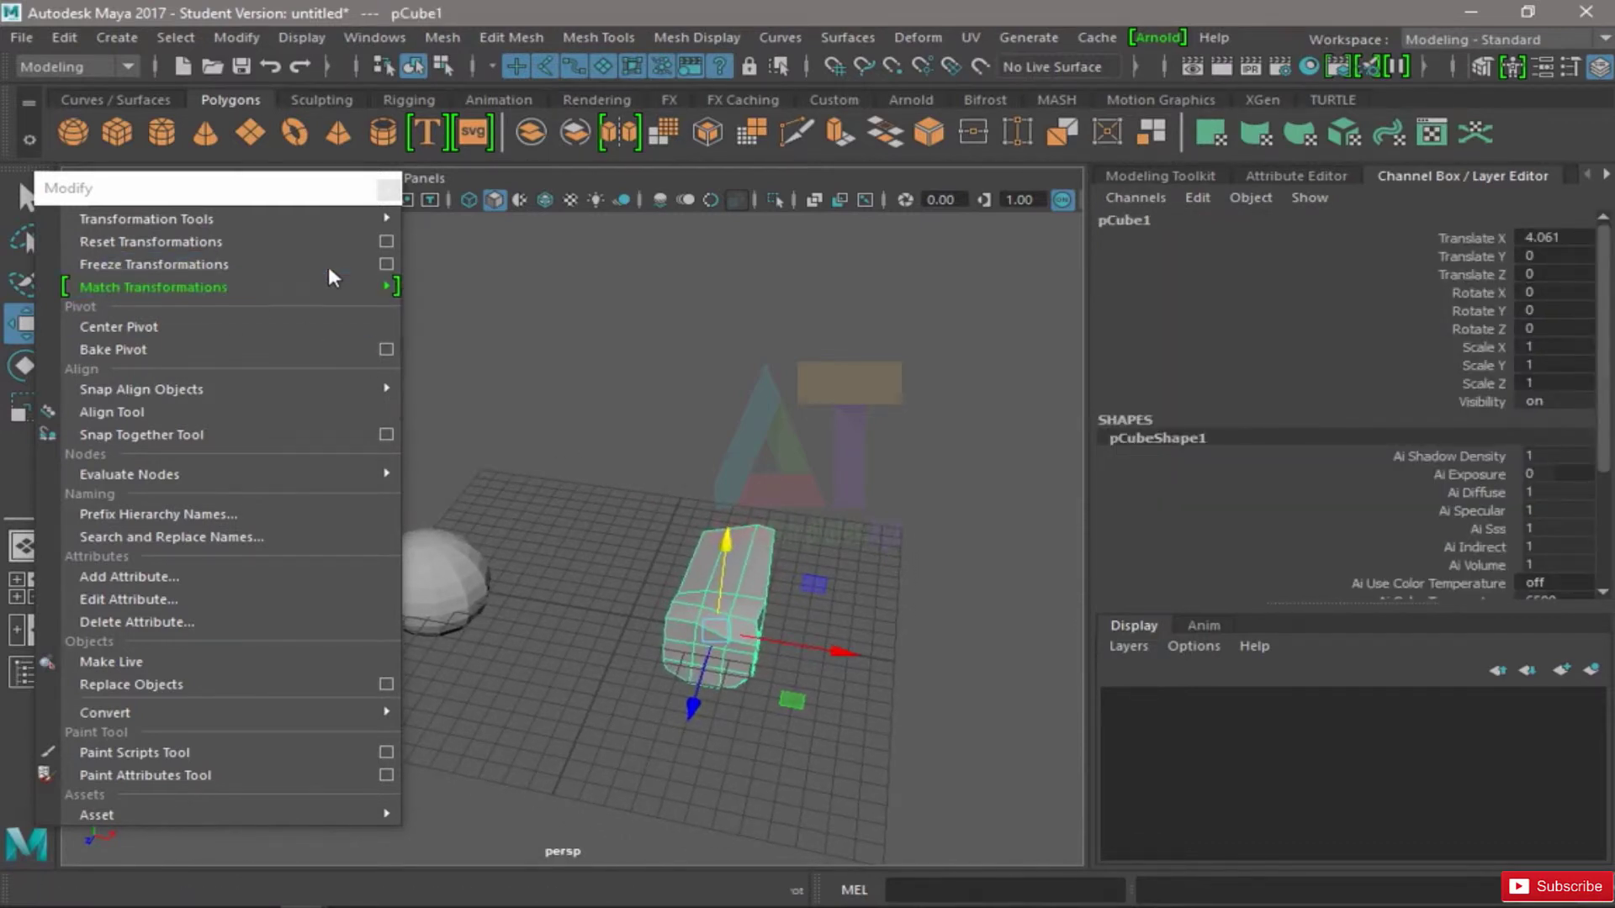
{"action": "left_click", "coordinate": [391, 262]}
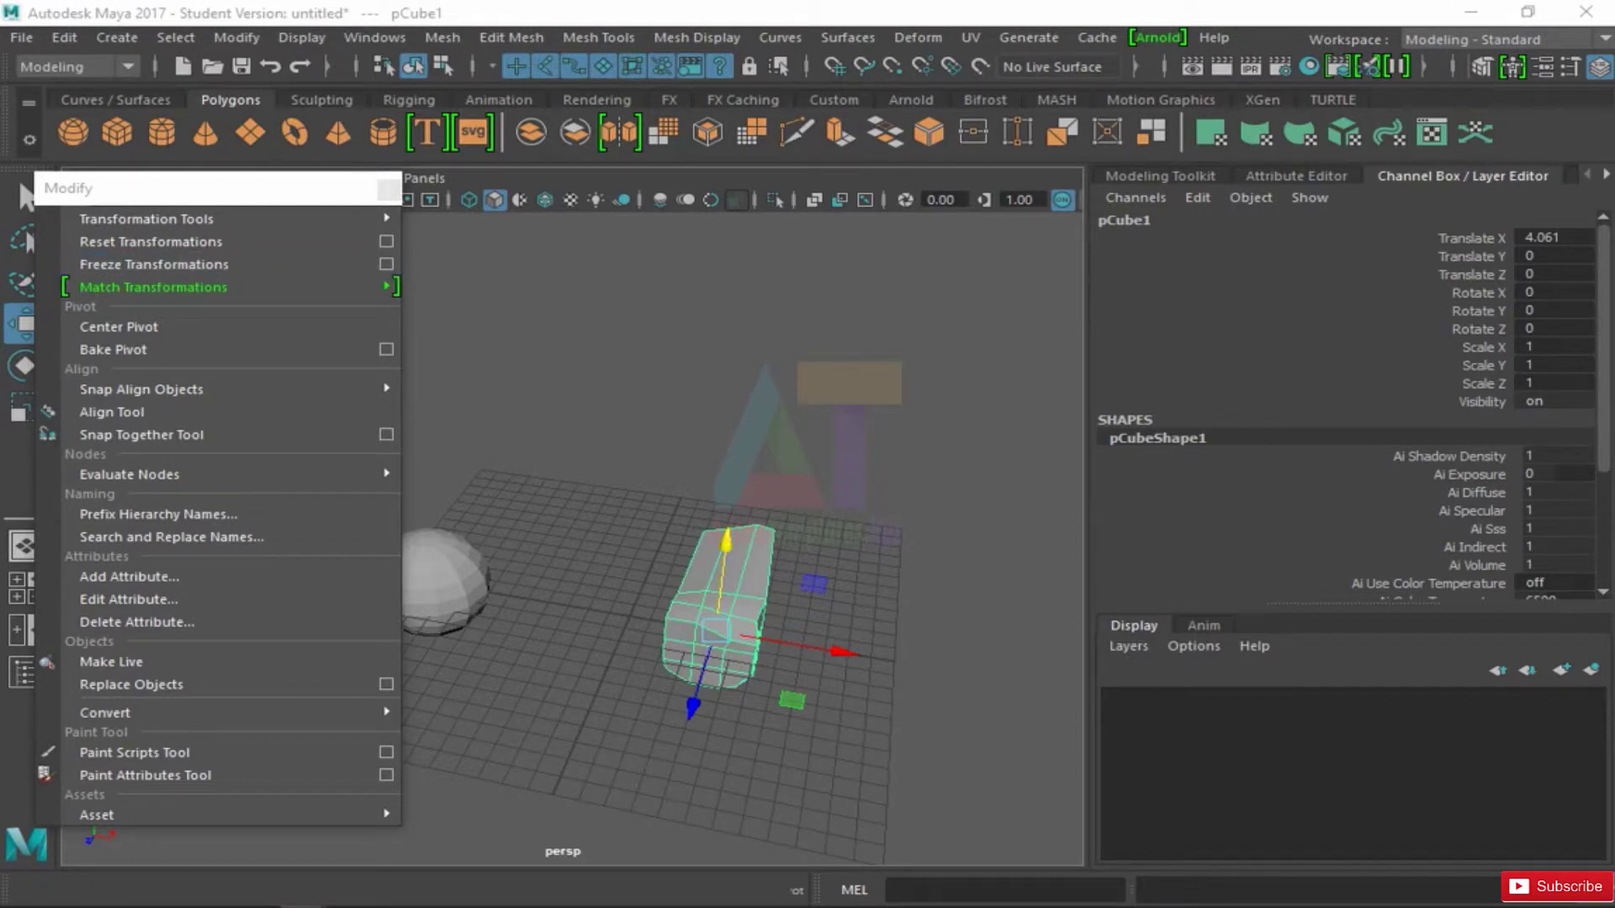
{"action": "left_click", "coordinate": [386, 264]}
{"action": "left_click_drag", "start_coordinate": [812, 388], "coordinate": [1235, 438]}
{"action": "left_click_drag", "start_coordinate": [878, 415], "coordinate": [995, 407]}
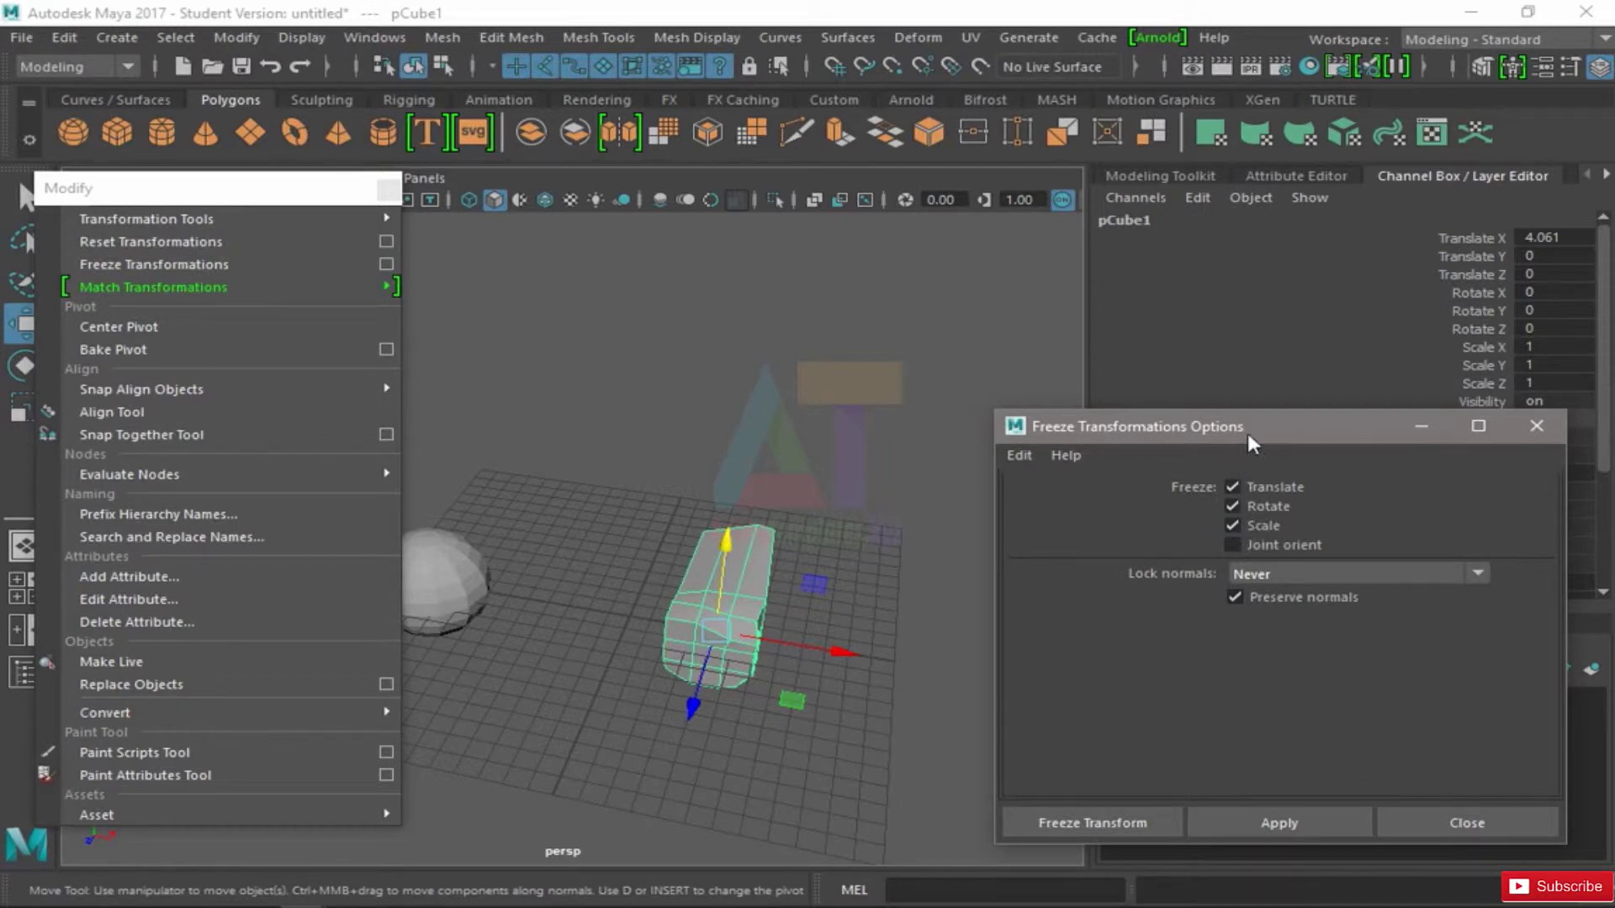
{"action": "left_click_drag", "start_coordinate": [1255, 430], "coordinate": [1282, 430]}
{"action": "middle_click_drag", "start_coordinate": [894, 430], "coordinate": [789, 424], "text": "alt"}
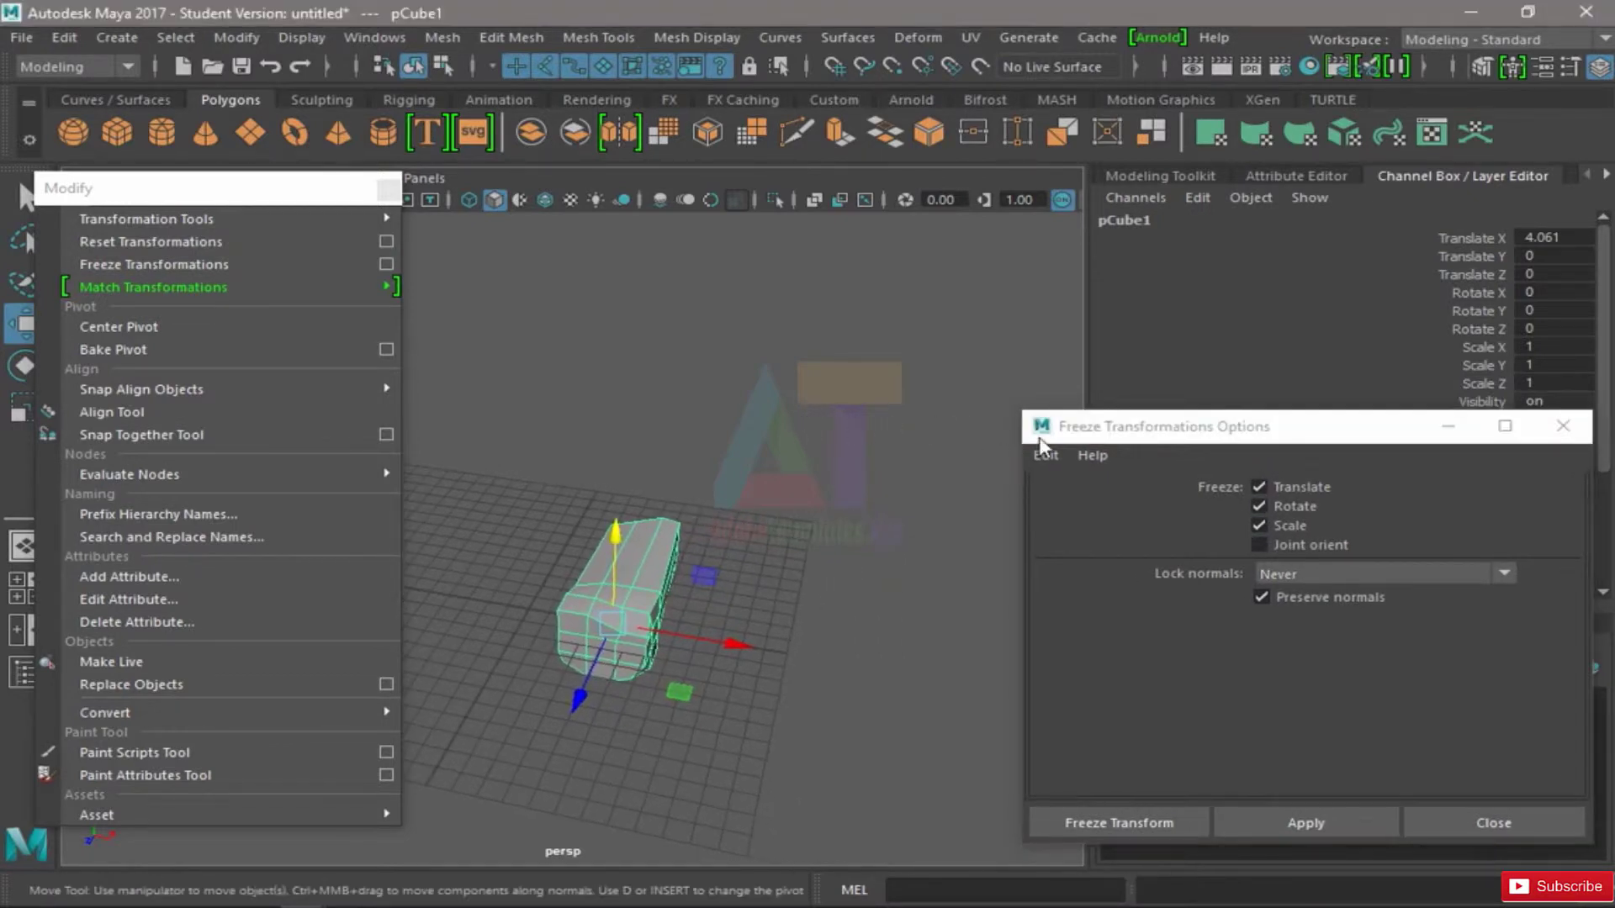
{"action": "left_click", "coordinate": [1107, 428]}
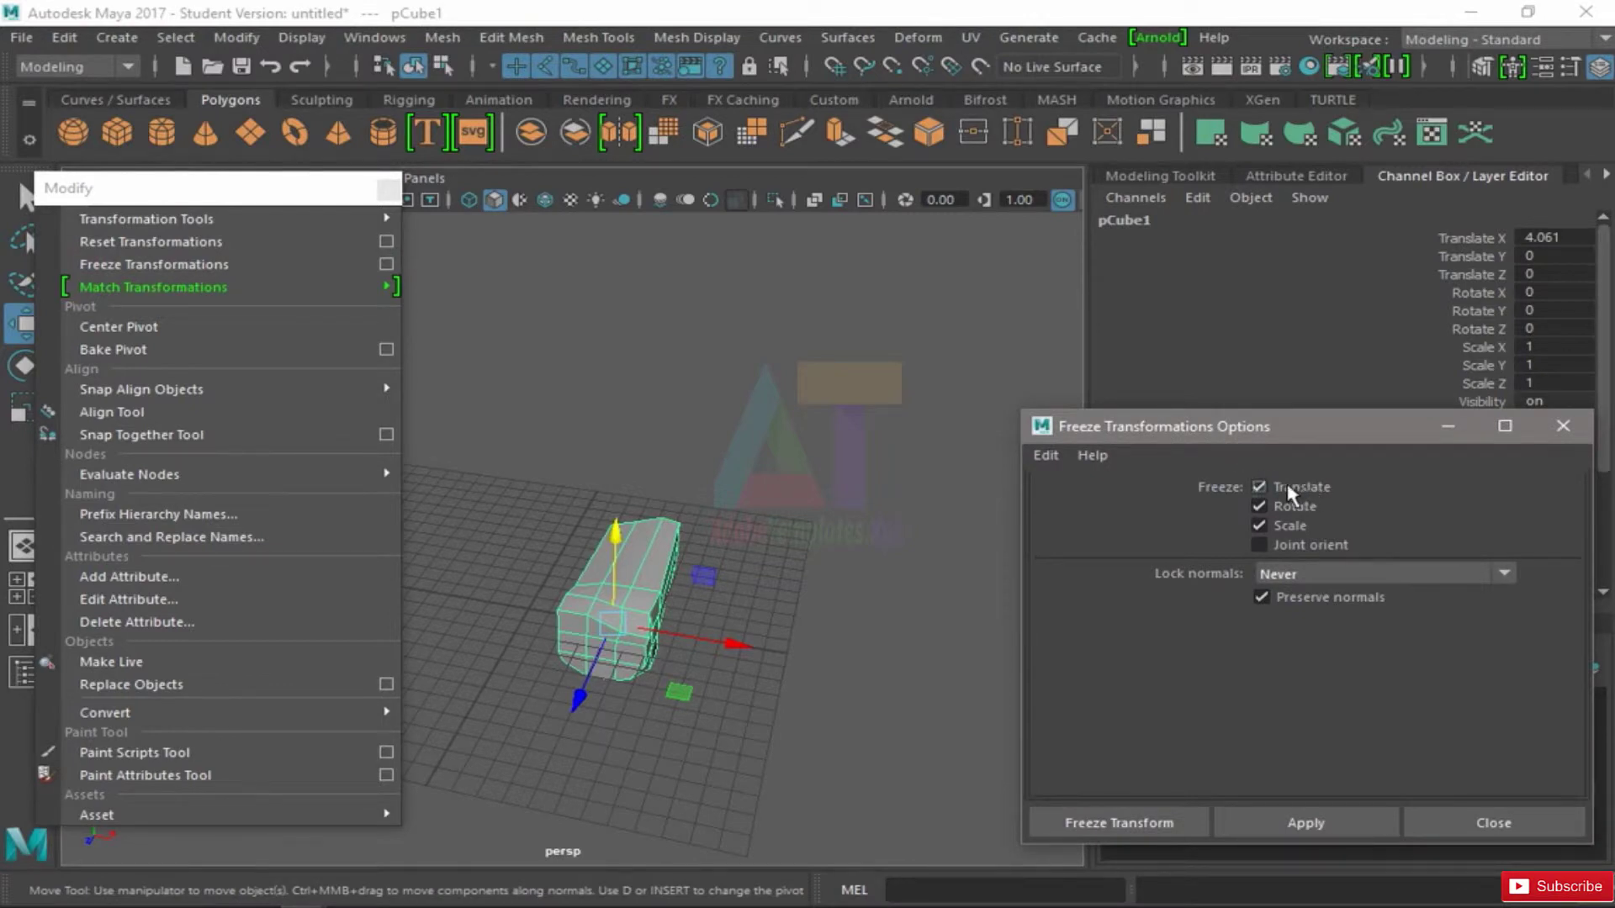
- Move the reshaped cube to about X 11.6, Y 4.2, Z -9 and rotate it to about X 27.4, Y 31.7, Z -19
{"action": "left_click", "coordinate": [1261, 526]}
{"action": "middle_click_drag", "start_coordinate": [749, 512], "coordinate": [735, 472], "text": "alt"}
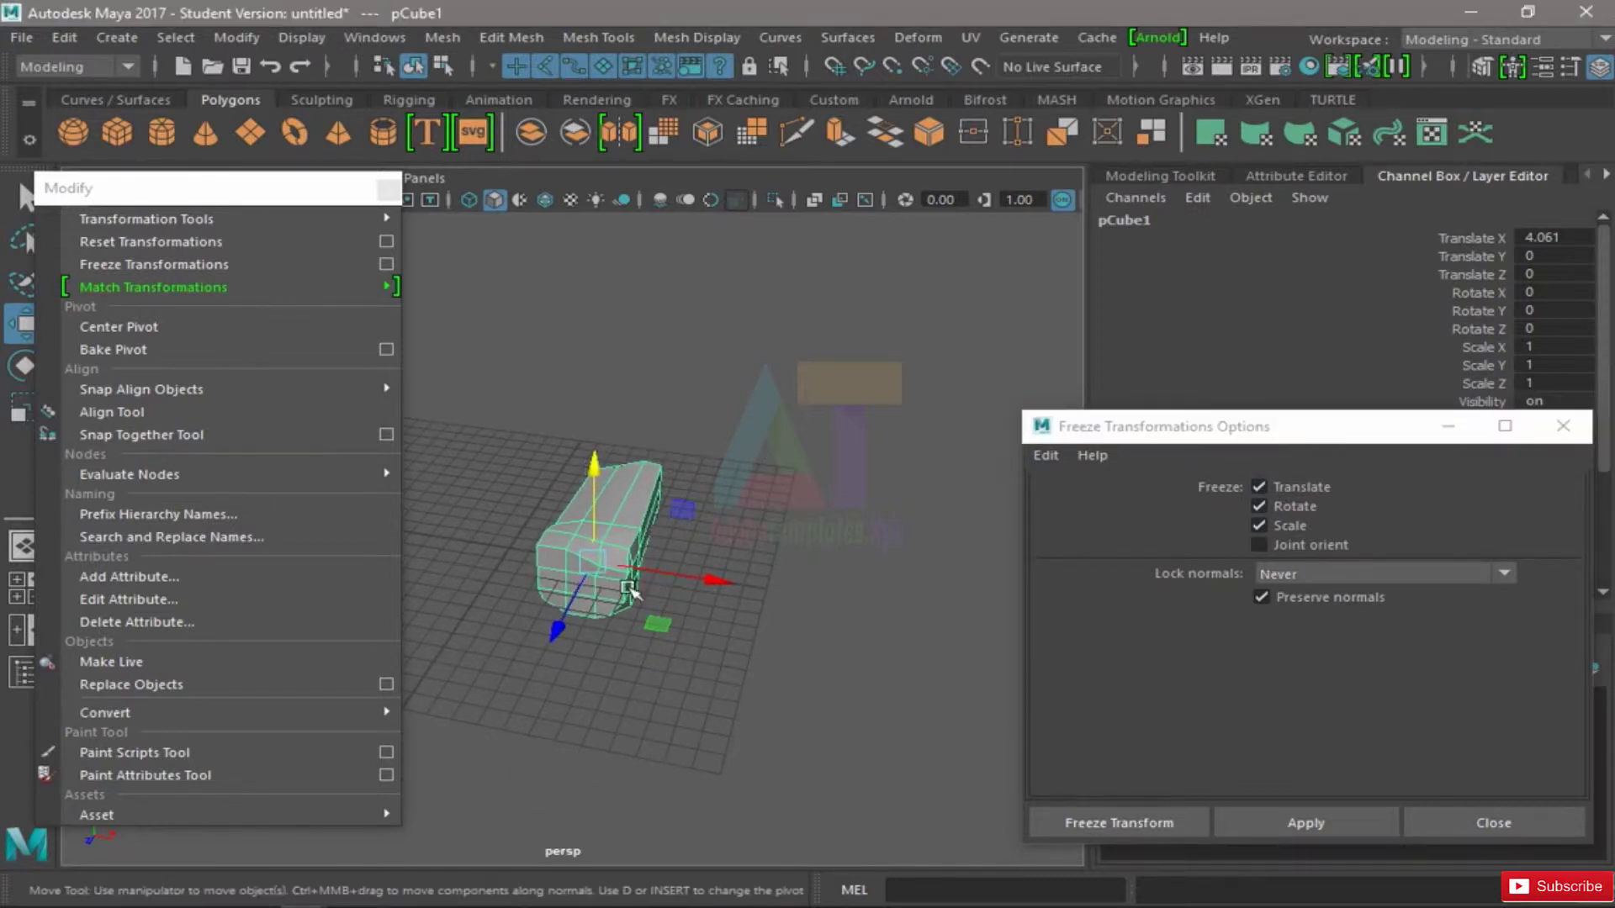
{"action": "middle_click_drag", "start_coordinate": [681, 523], "coordinate": [807, 373]}
{"action": "key", "text": "e"}
{"action": "left_click_drag", "start_coordinate": [806, 370], "coordinate": [841, 425]}
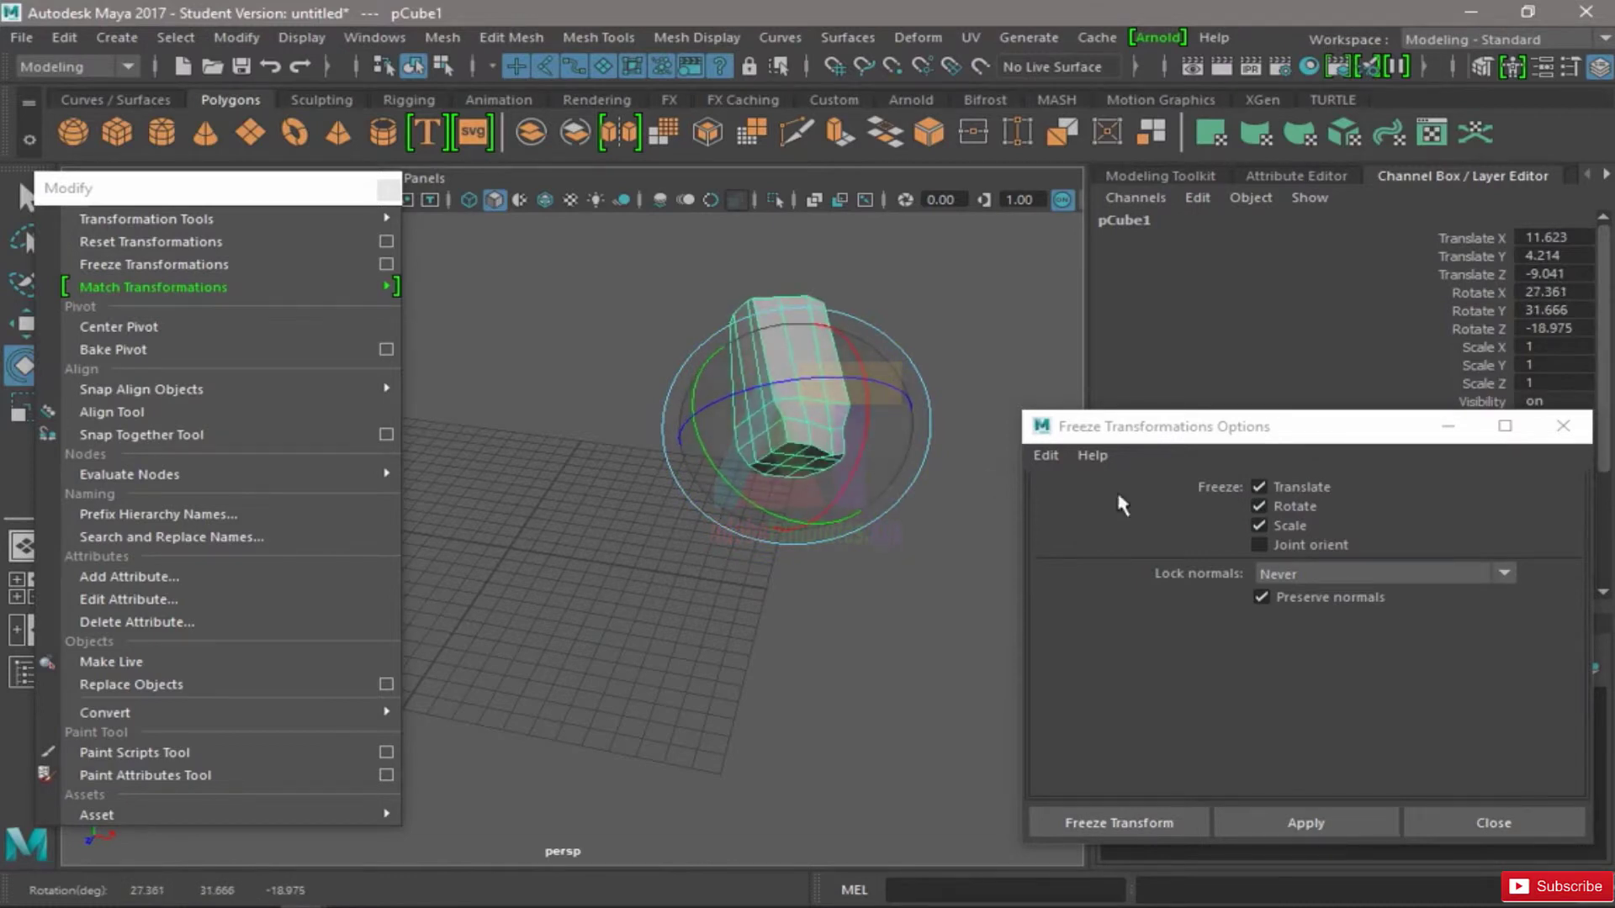
- Limit the Freeze Transformations options to Translate by turning off Rotate and Scale
{"action": "left_click", "coordinate": [1304, 488]}
{"action": "left_click", "coordinate": [1299, 508]}
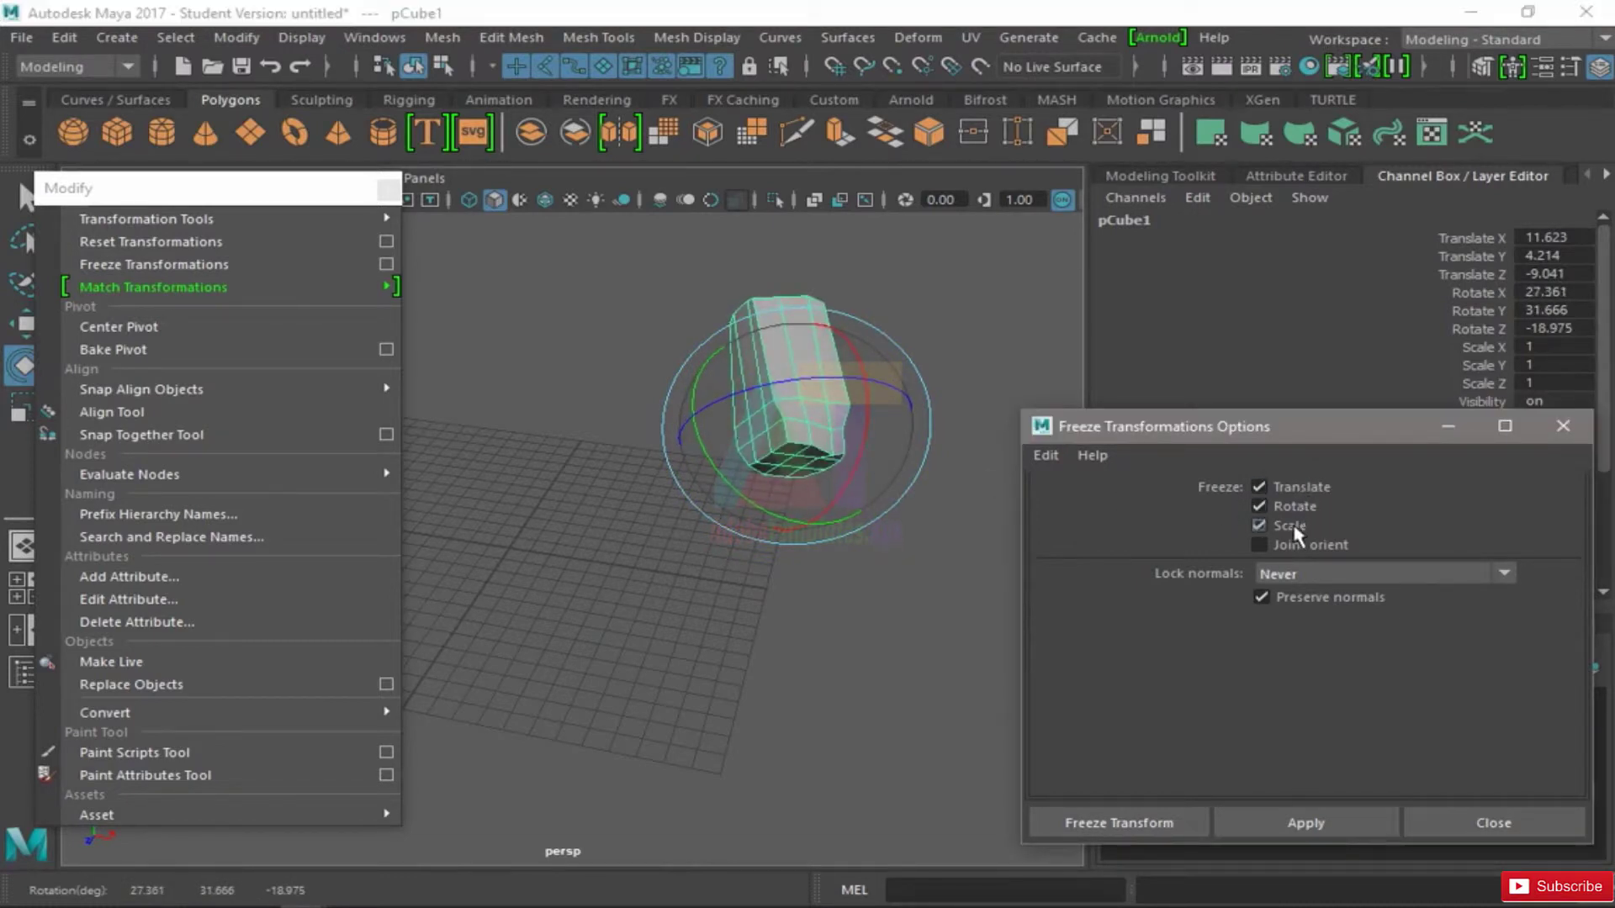
{"action": "left_click_drag", "start_coordinate": [1338, 441], "coordinate": [1338, 494]}
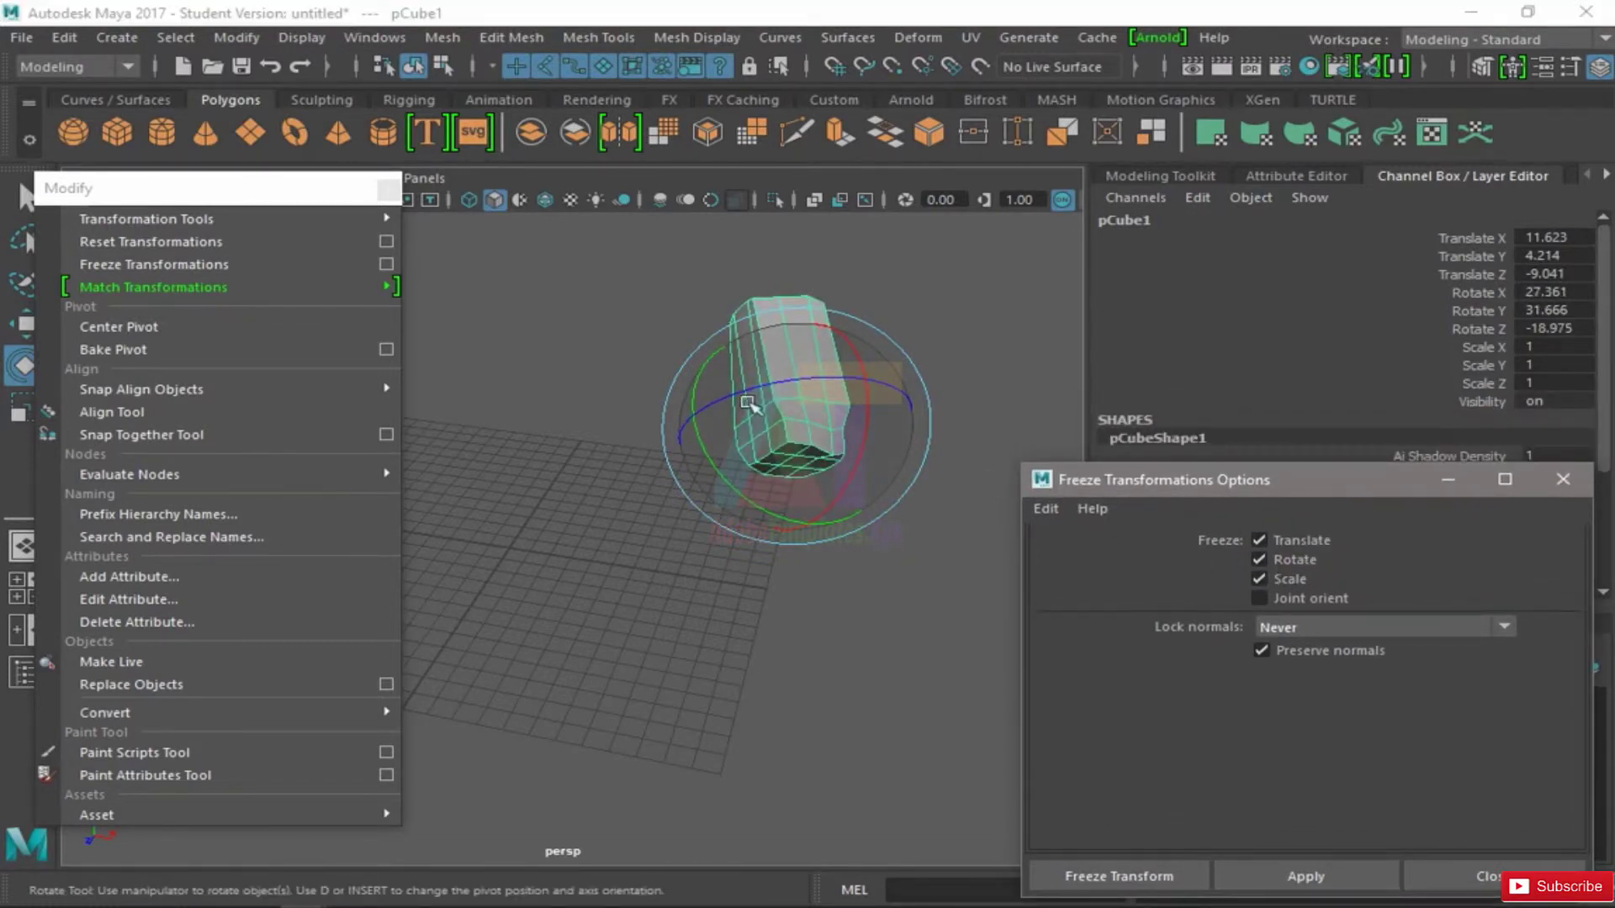
{"action": "left_click", "coordinate": [1278, 578]}
{"action": "left_click", "coordinate": [1291, 561]}
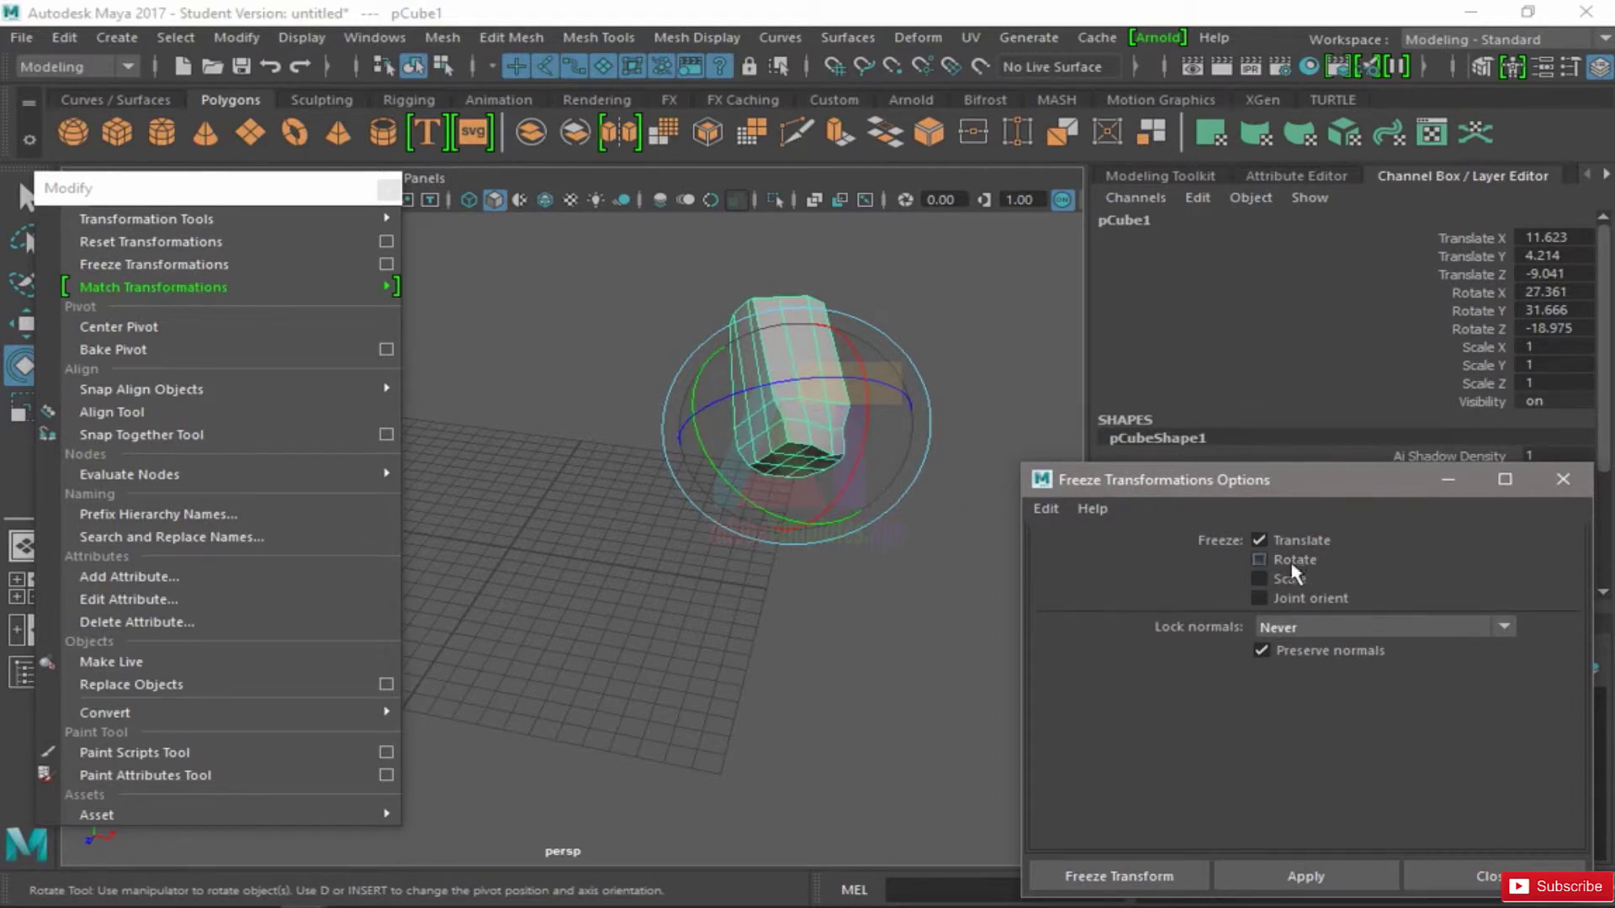
- Scale the reshaped cube uniformly to about 2.18 and highlight its Translate X, Y and Z values
{"action": "middle_click_drag", "start_coordinate": [859, 500], "coordinate": [786, 523], "text": "alt"}
{"action": "key", "text": "r"}
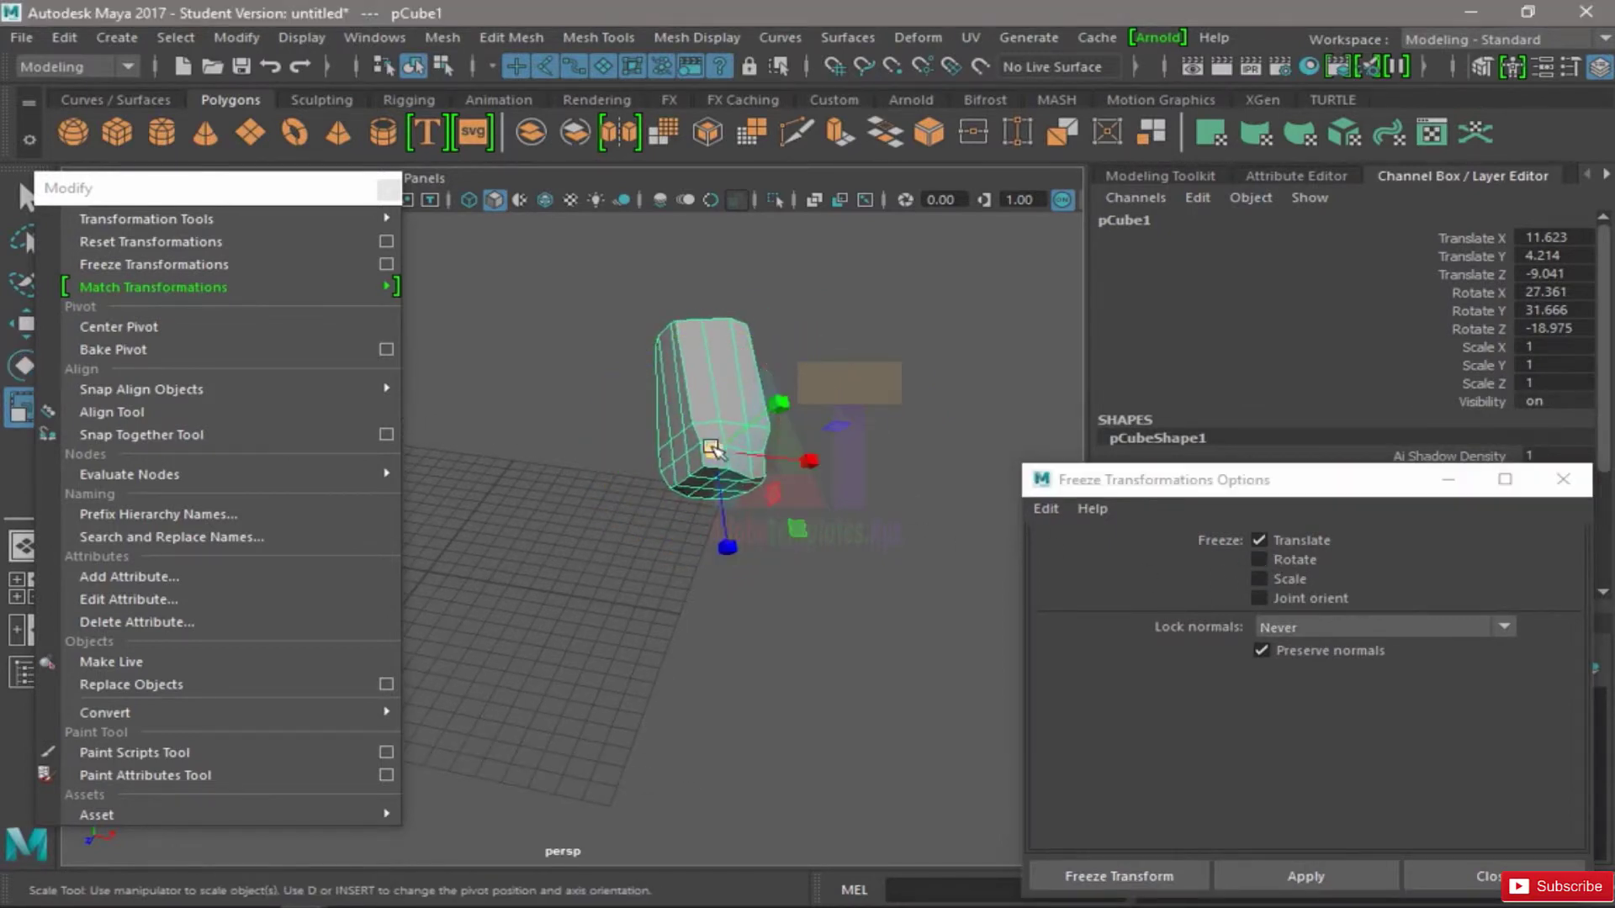
{"action": "left_click_drag", "start_coordinate": [715, 451], "coordinate": [841, 455]}
{"action": "middle_click_drag", "start_coordinate": [830, 478], "coordinate": [836, 551], "text": "alt"}
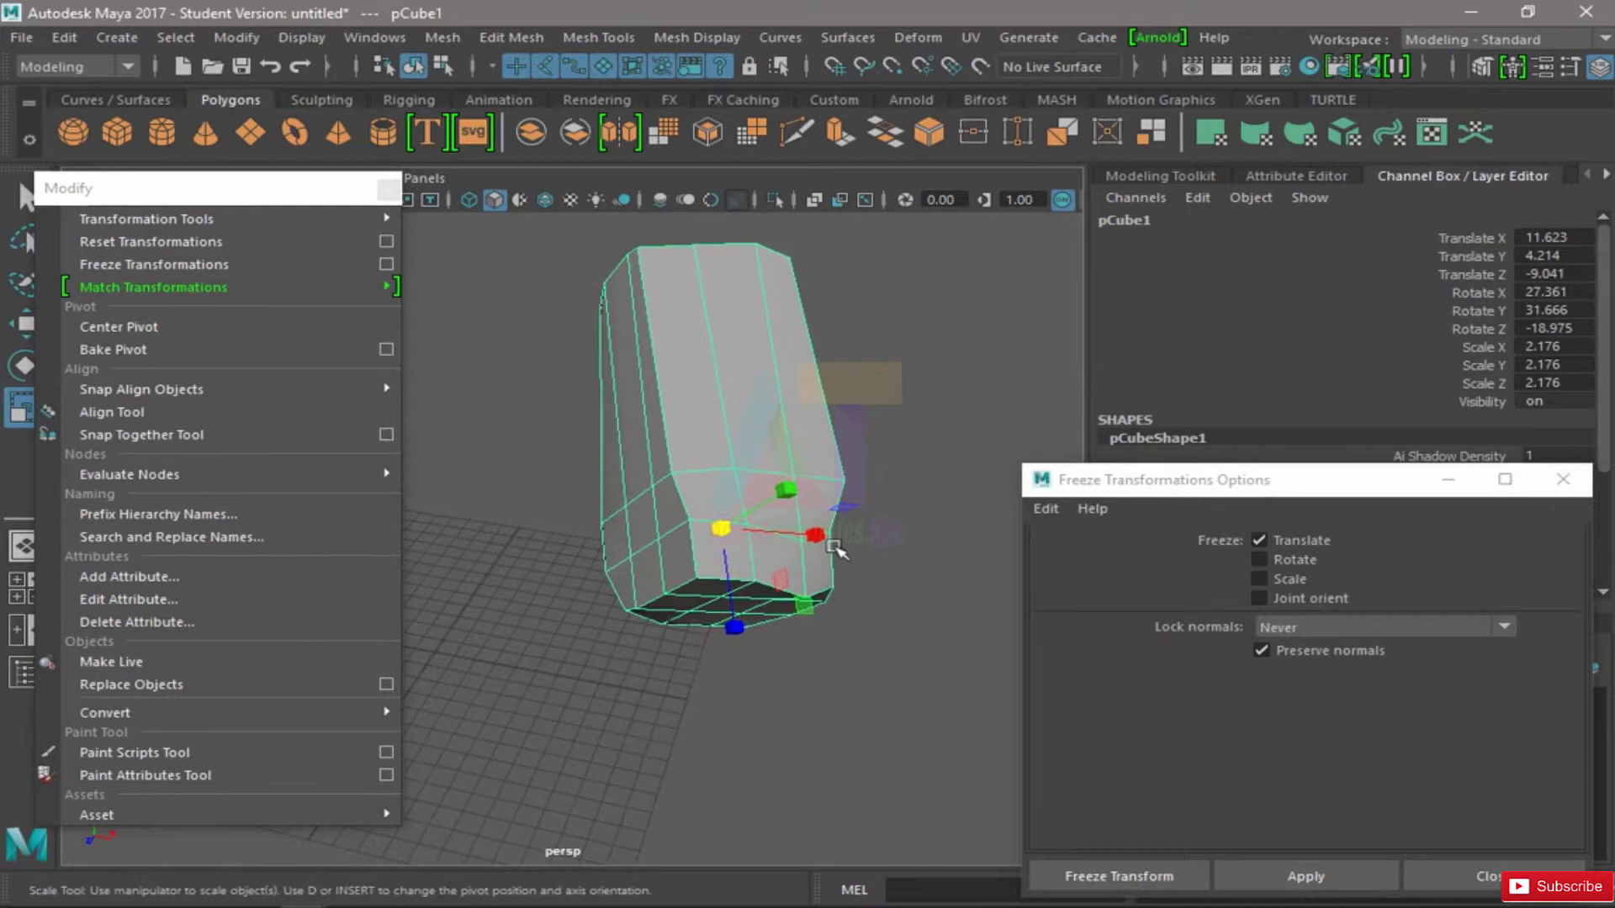
{"action": "right_click_drag", "start_coordinate": [836, 552], "coordinate": [782, 510], "text": "alt"}
{"action": "left_click_drag", "start_coordinate": [1581, 348], "coordinate": [1584, 387]}
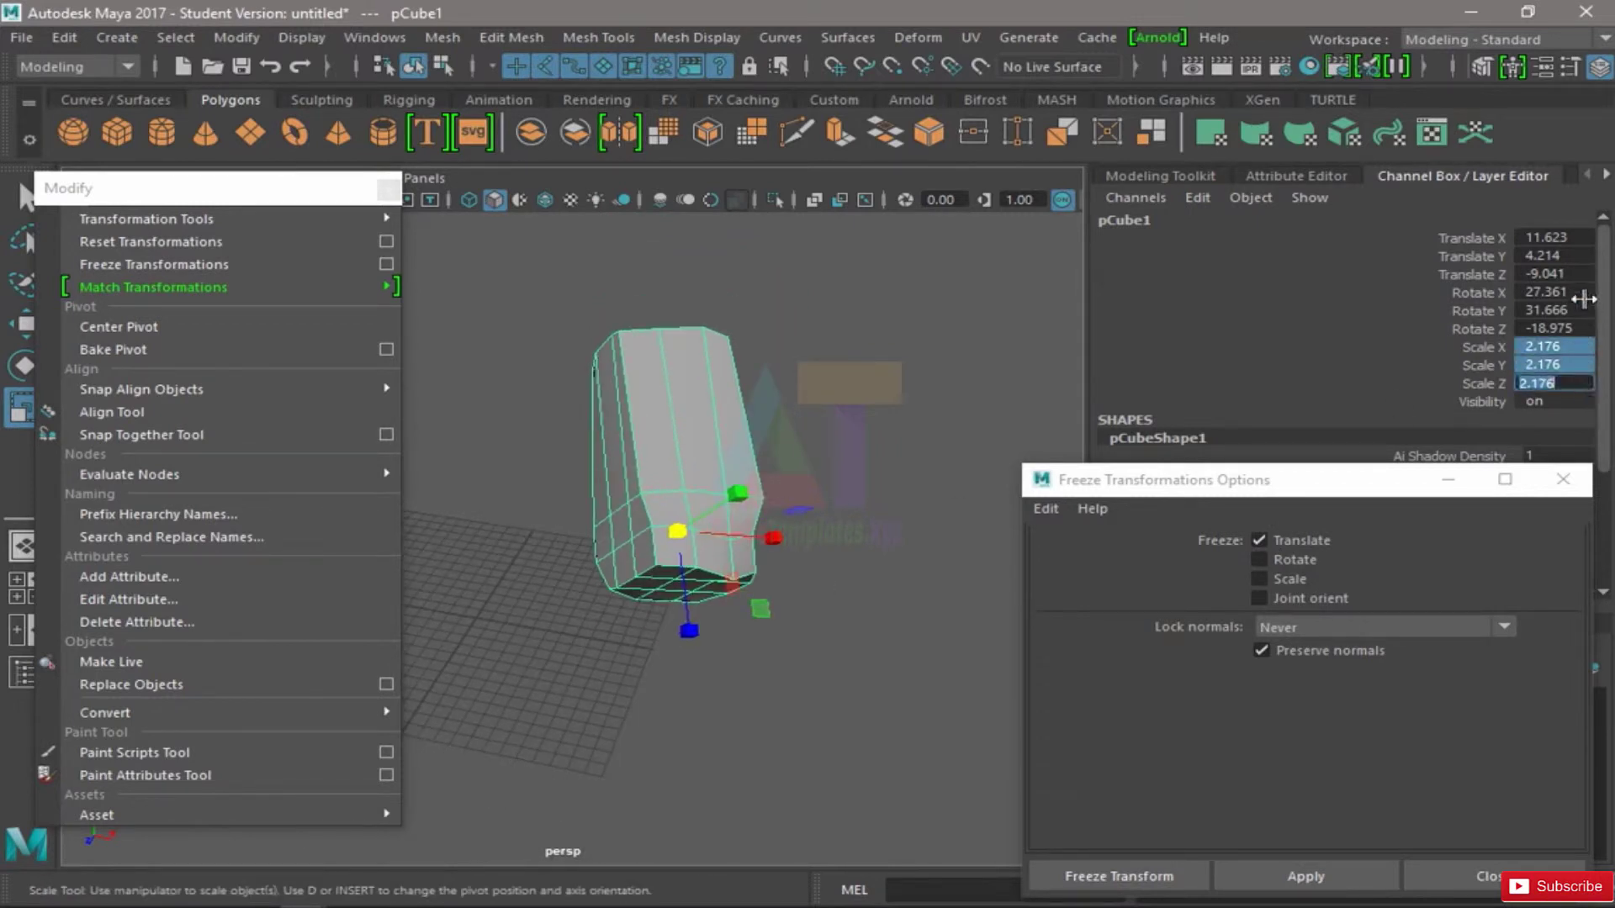
{"action": "left_click_drag", "start_coordinate": [1582, 296], "coordinate": [1567, 233]}
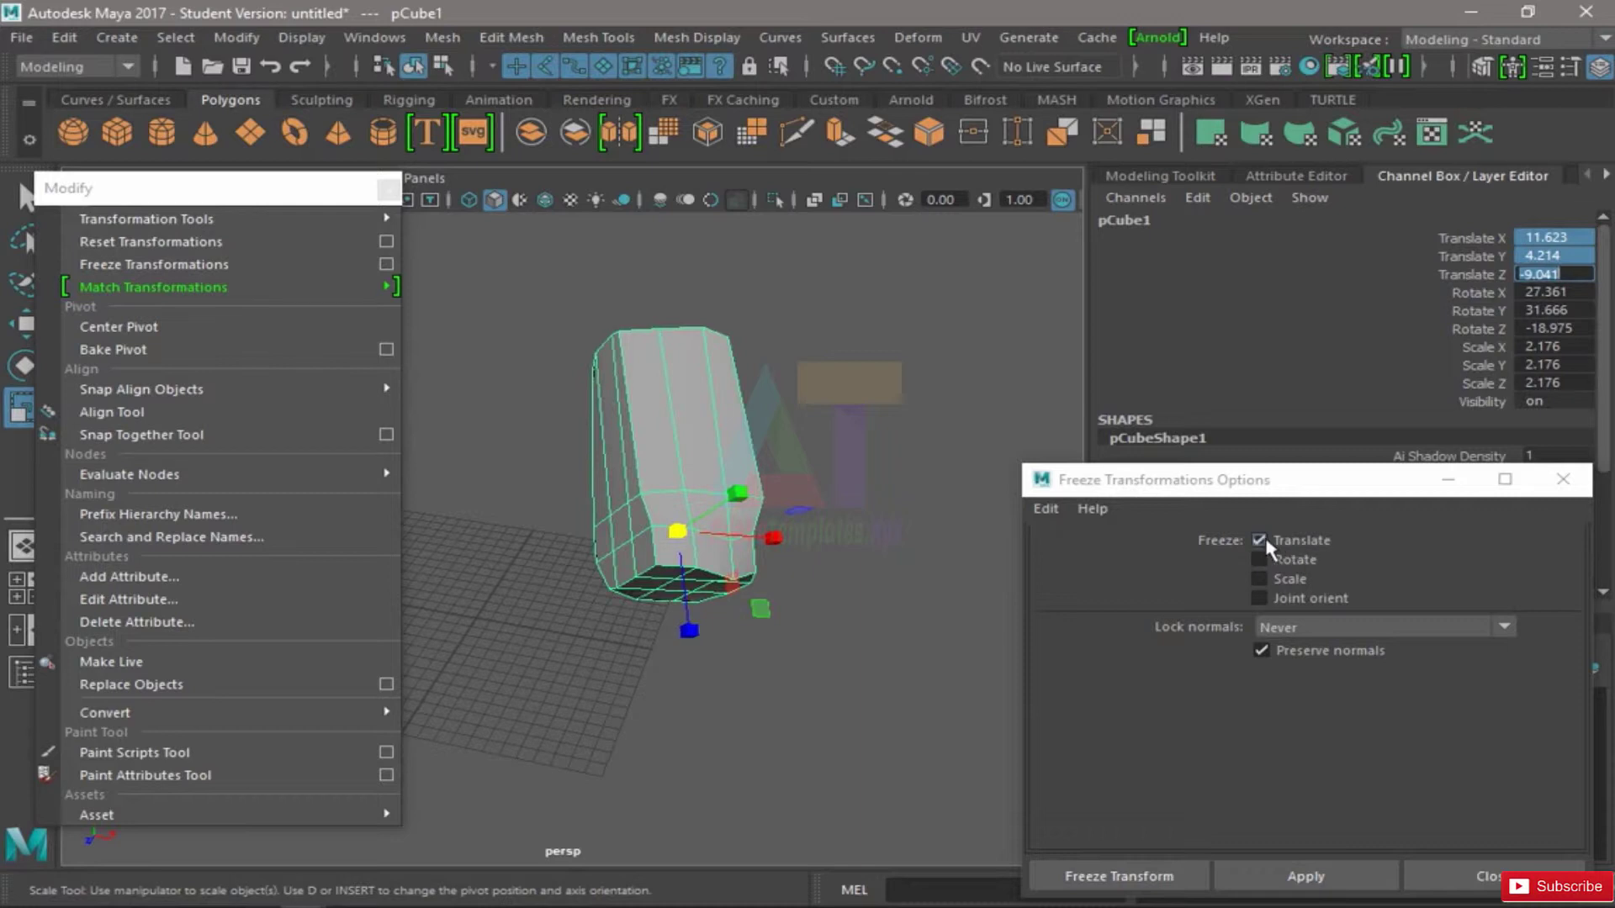
- Freeze only the reshaped cube's translation and highlight its Translate X, Y and Z values
{"action": "left_click", "coordinate": [1331, 876]}
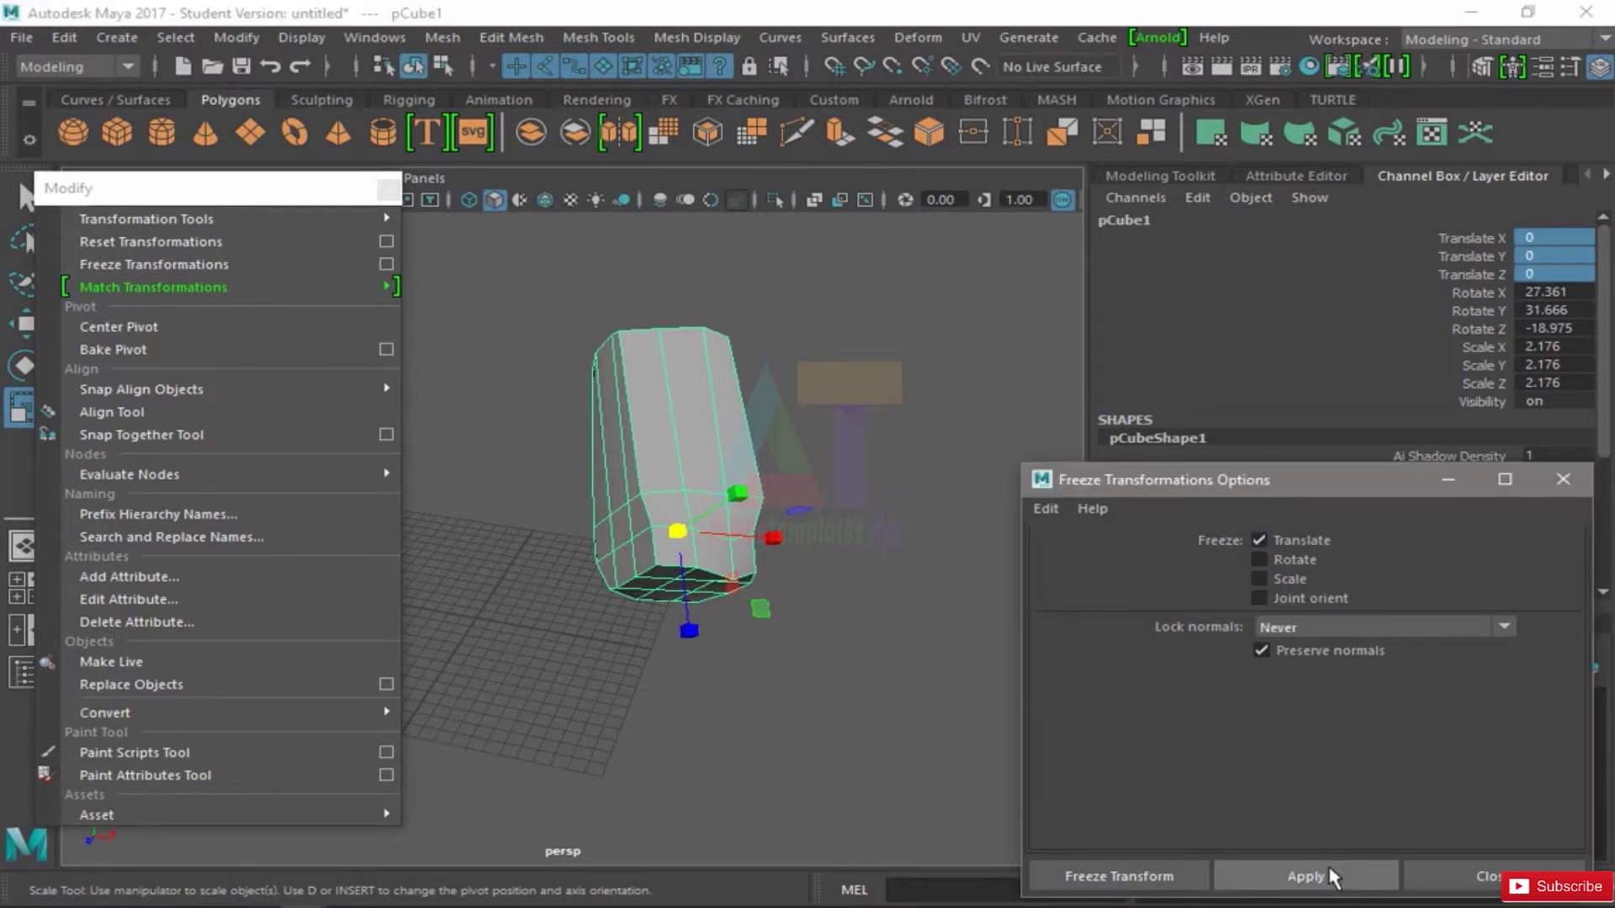
{"action": "left_click", "coordinate": [1564, 237]}
{"action": "left_click_drag", "start_coordinate": [1564, 237], "coordinate": [1556, 274]}
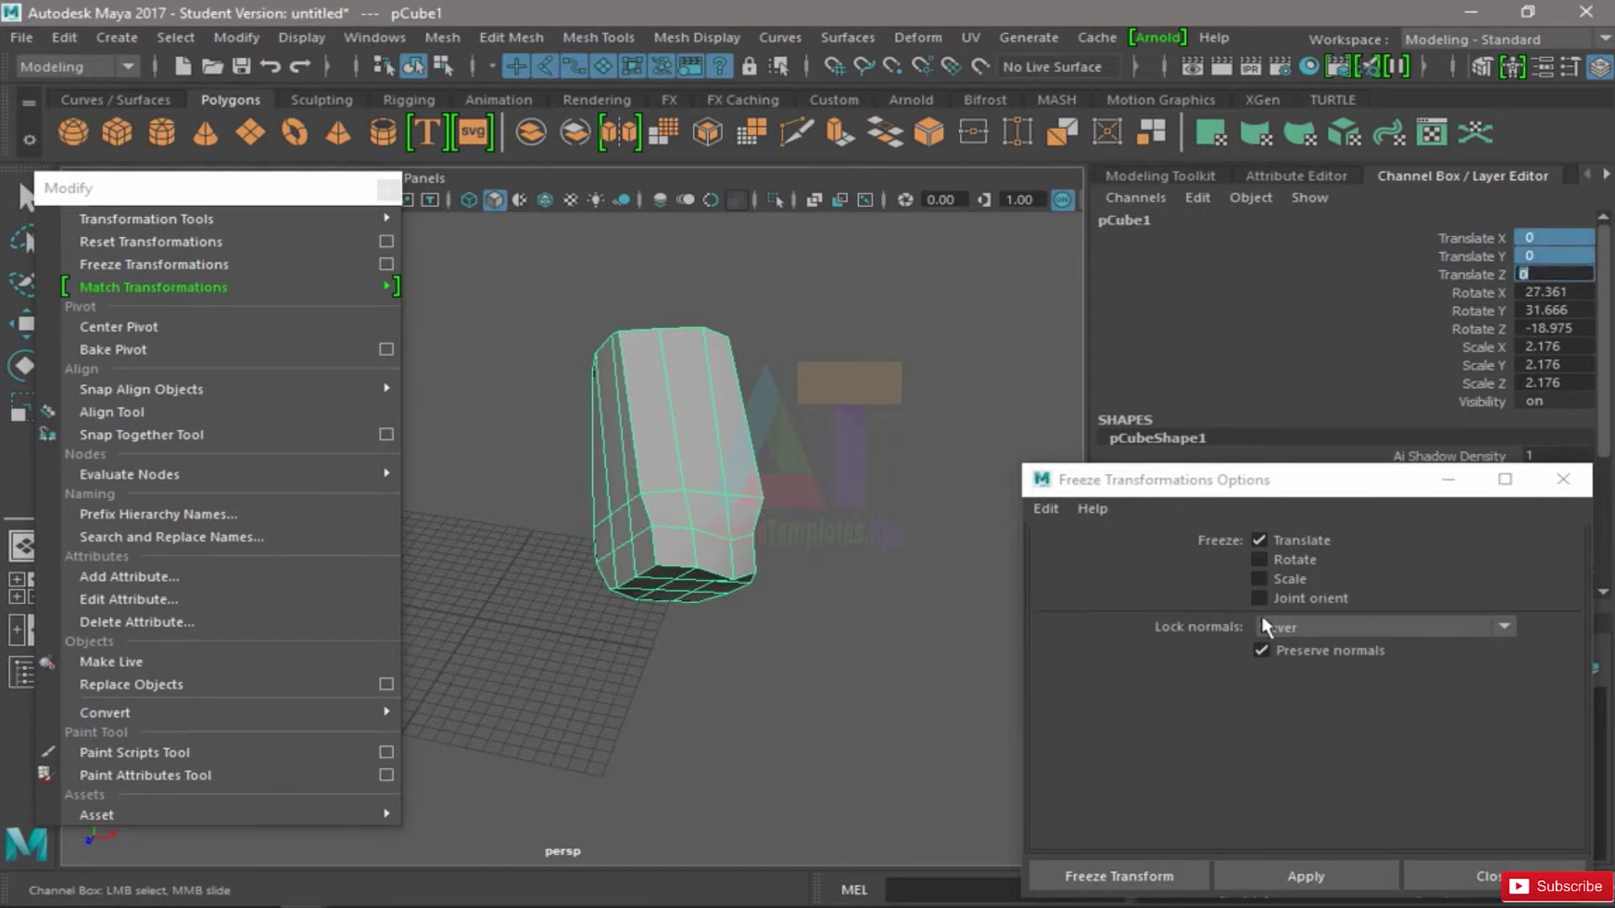
- Toggle Rotate and Scale in the Freeze Transformations options, and reset the options to their default settings
{"action": "left_click", "coordinate": [1259, 559]}
{"action": "left_click", "coordinate": [1258, 578]}
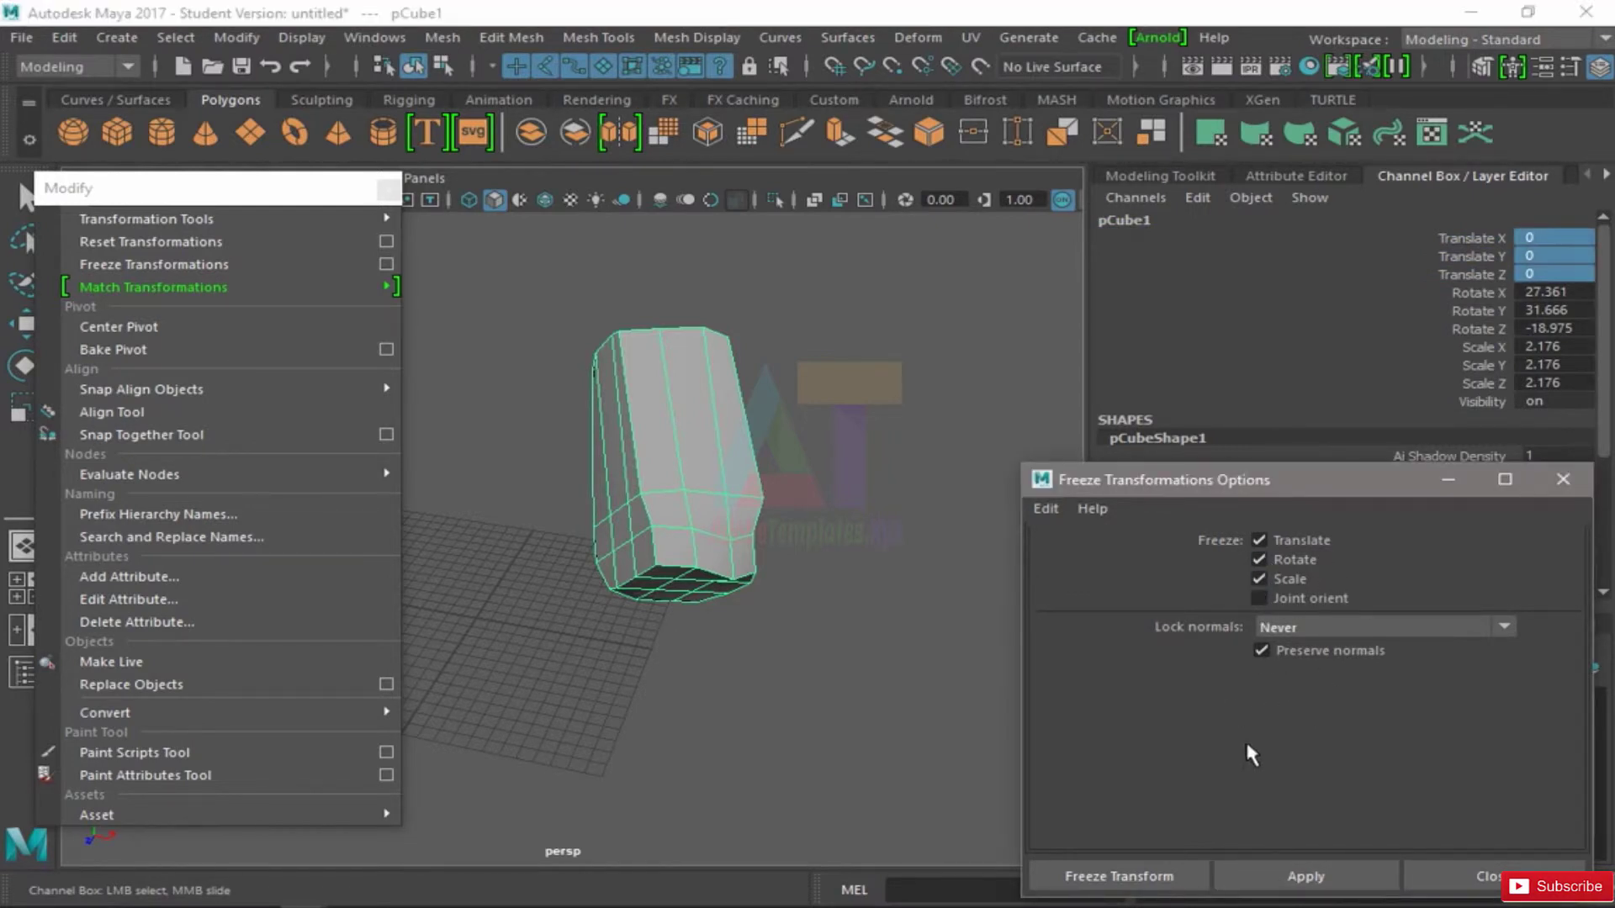
{"action": "left_click", "coordinate": [1259, 579]}
{"action": "left_click", "coordinate": [1259, 560]}
{"action": "left_click", "coordinate": [1045, 509]}
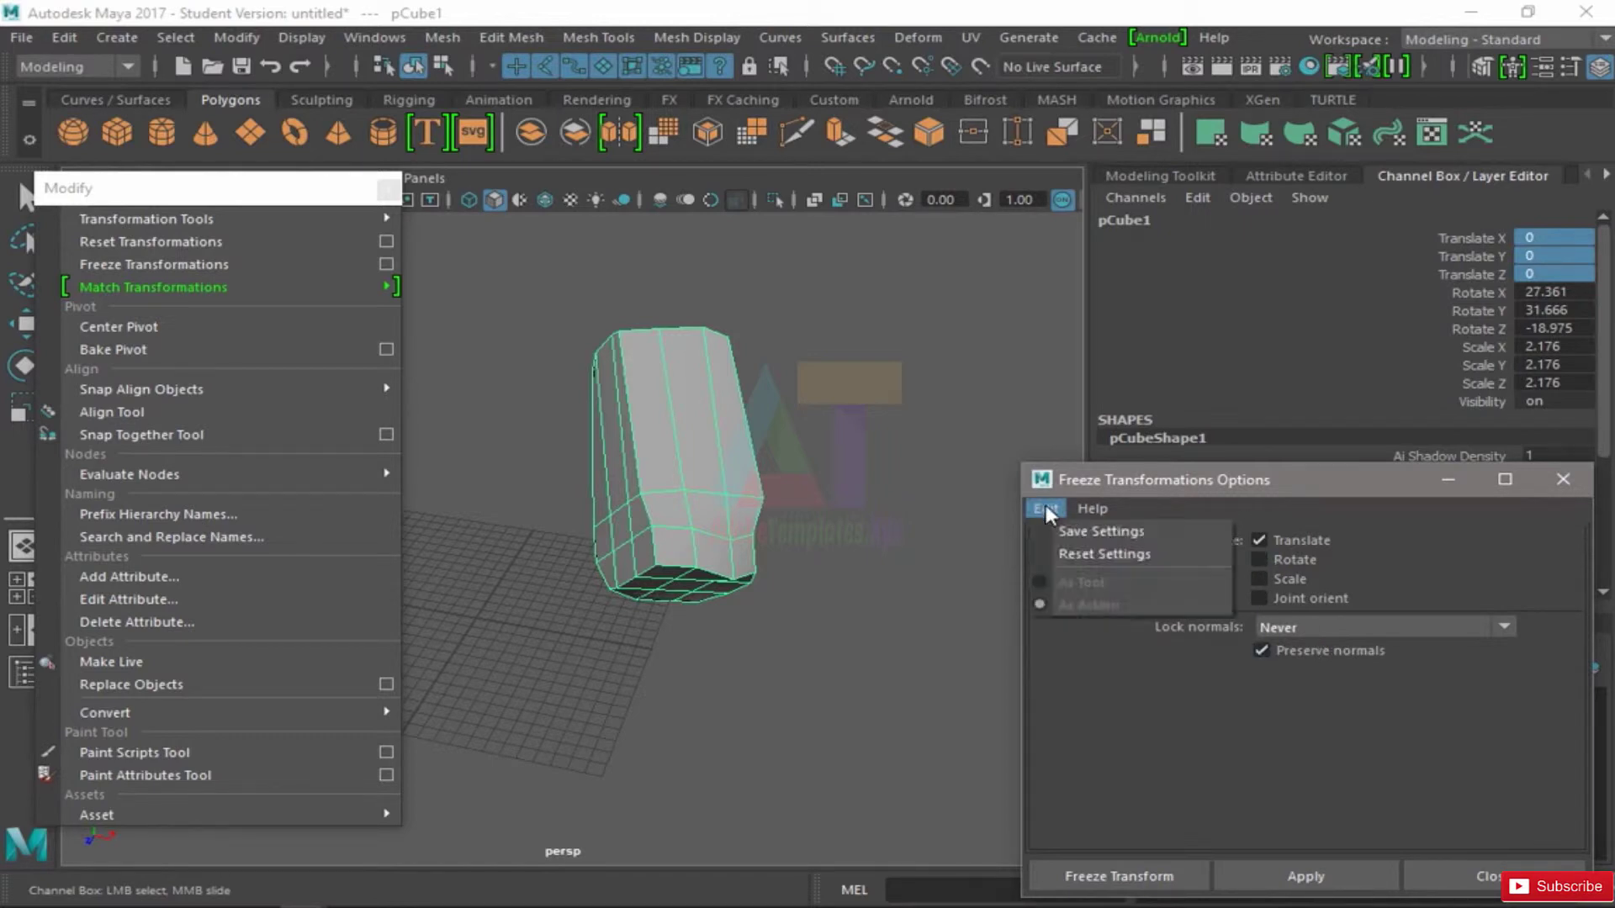
{"action": "left_click", "coordinate": [1128, 553]}
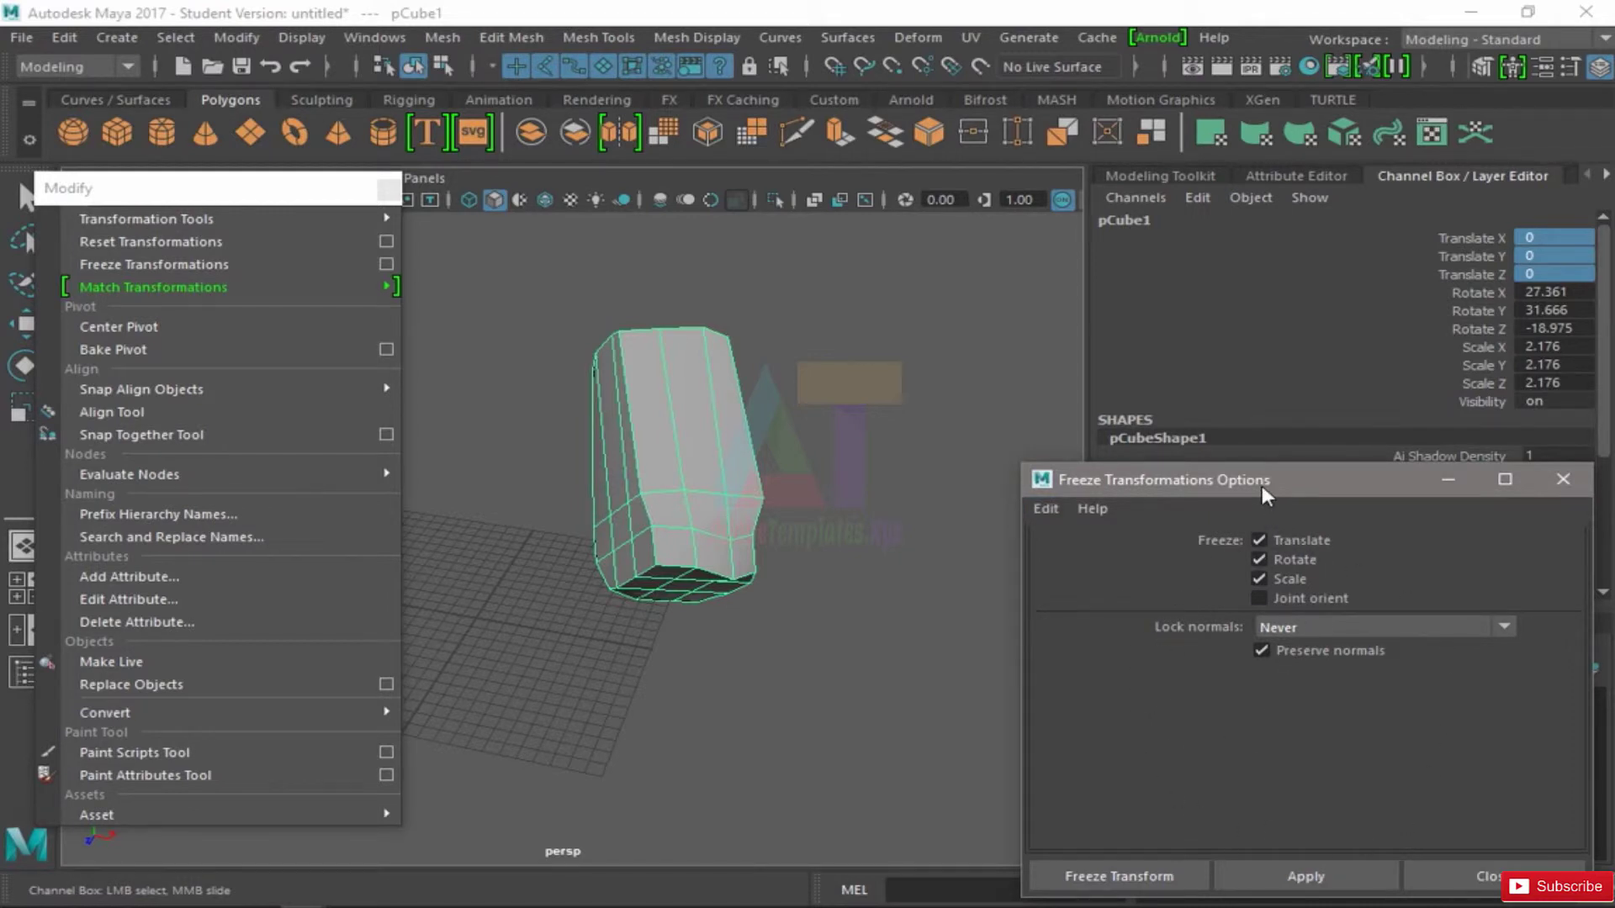
{"action": "left_click", "coordinate": [1047, 508]}
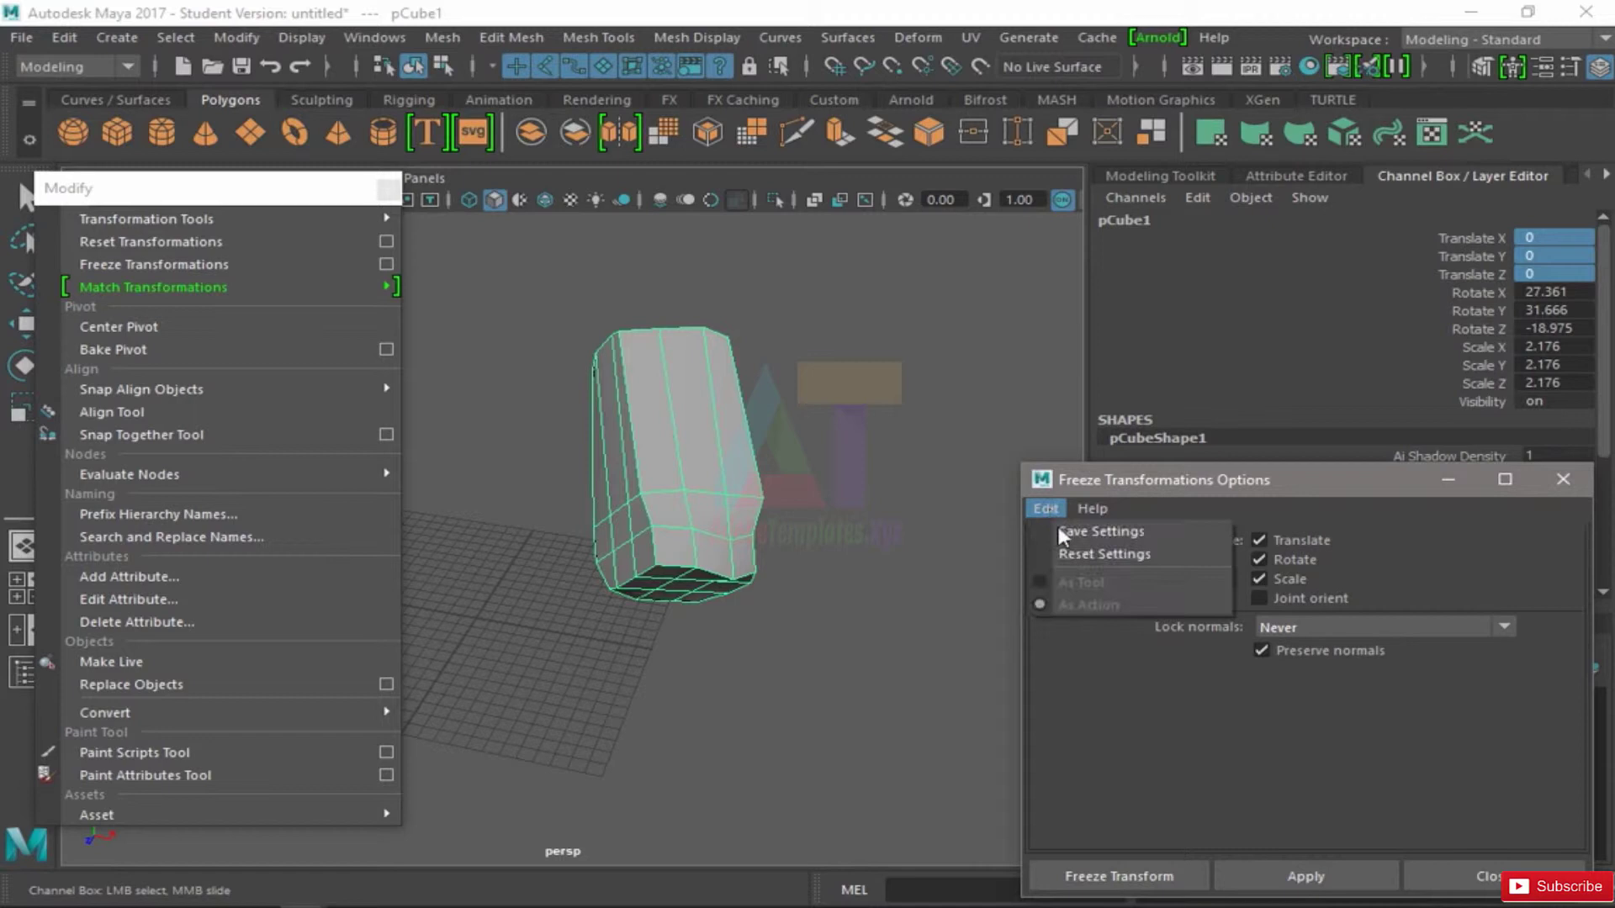
{"action": "left_click", "coordinate": [1075, 554]}
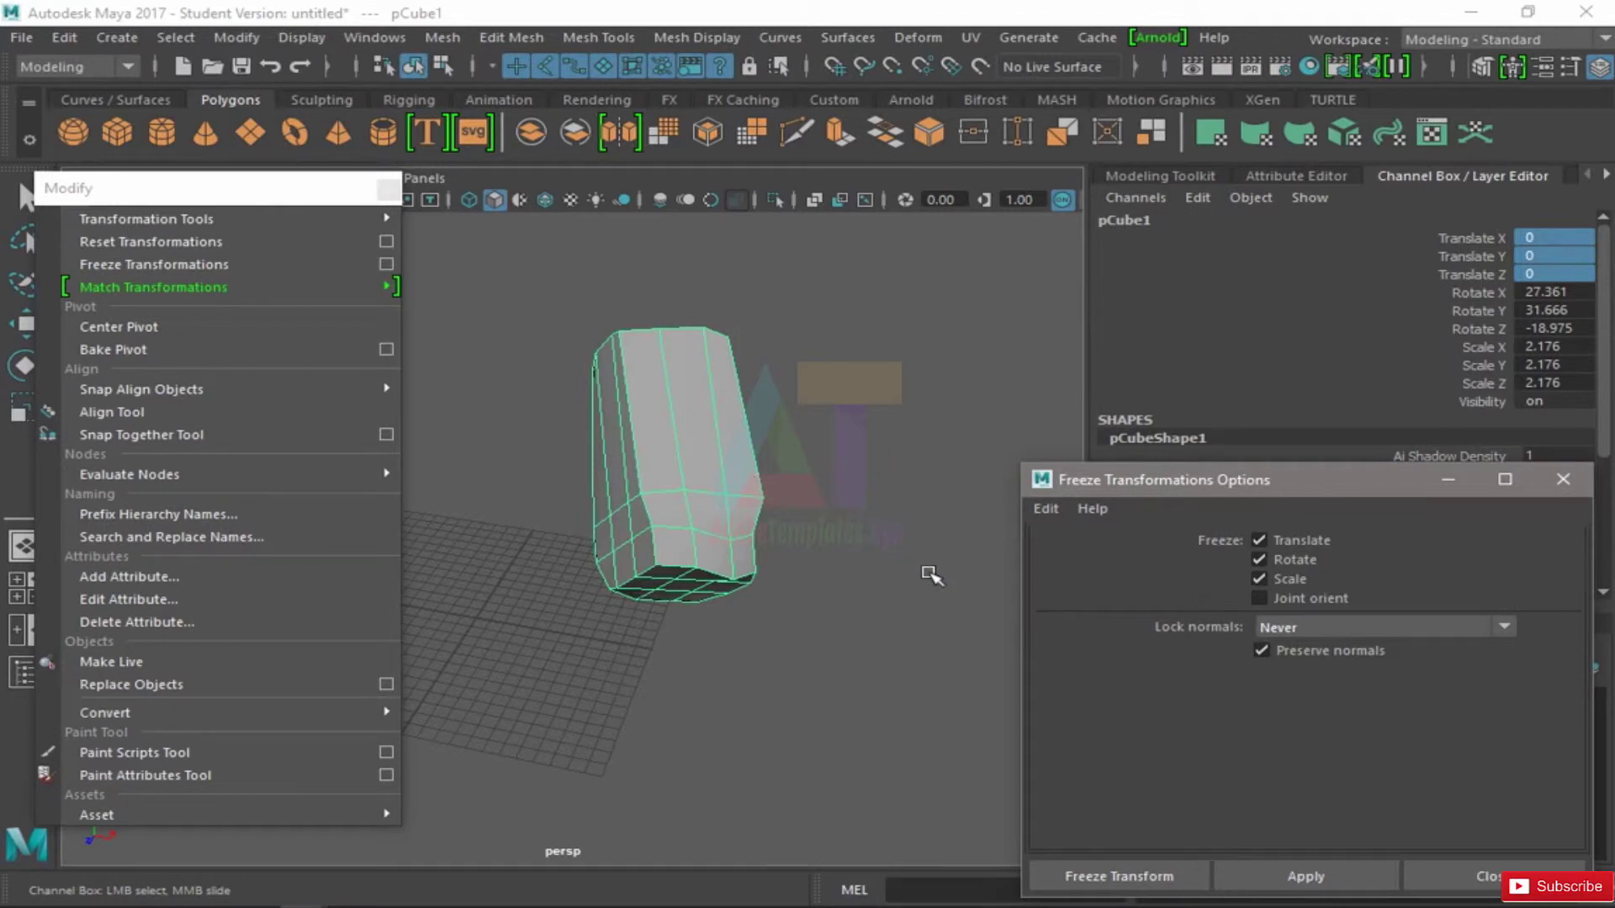
- Freeze the reshaped cube's translation, rotation and scale, and close the Freeze Transformations options
{"action": "mouse_move", "coordinate": [1367, 893]}
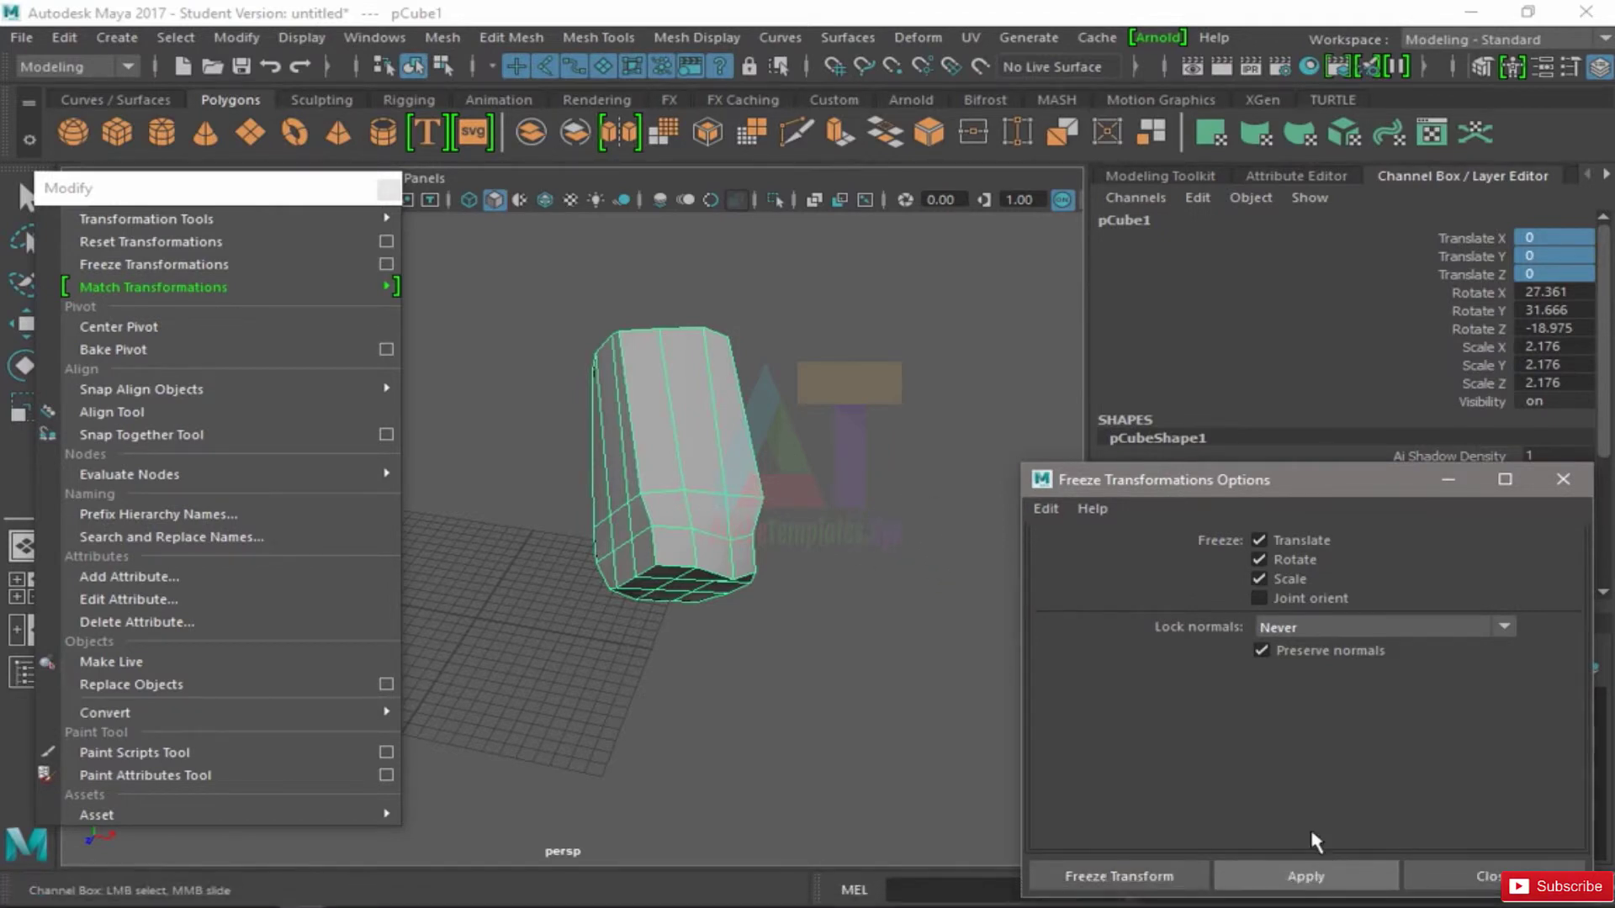
{"action": "left_click_drag", "start_coordinate": [1254, 483], "coordinate": [1135, 373]}
{"action": "left_click", "coordinate": [1193, 765]}
{"action": "left_click", "coordinate": [1355, 764]}
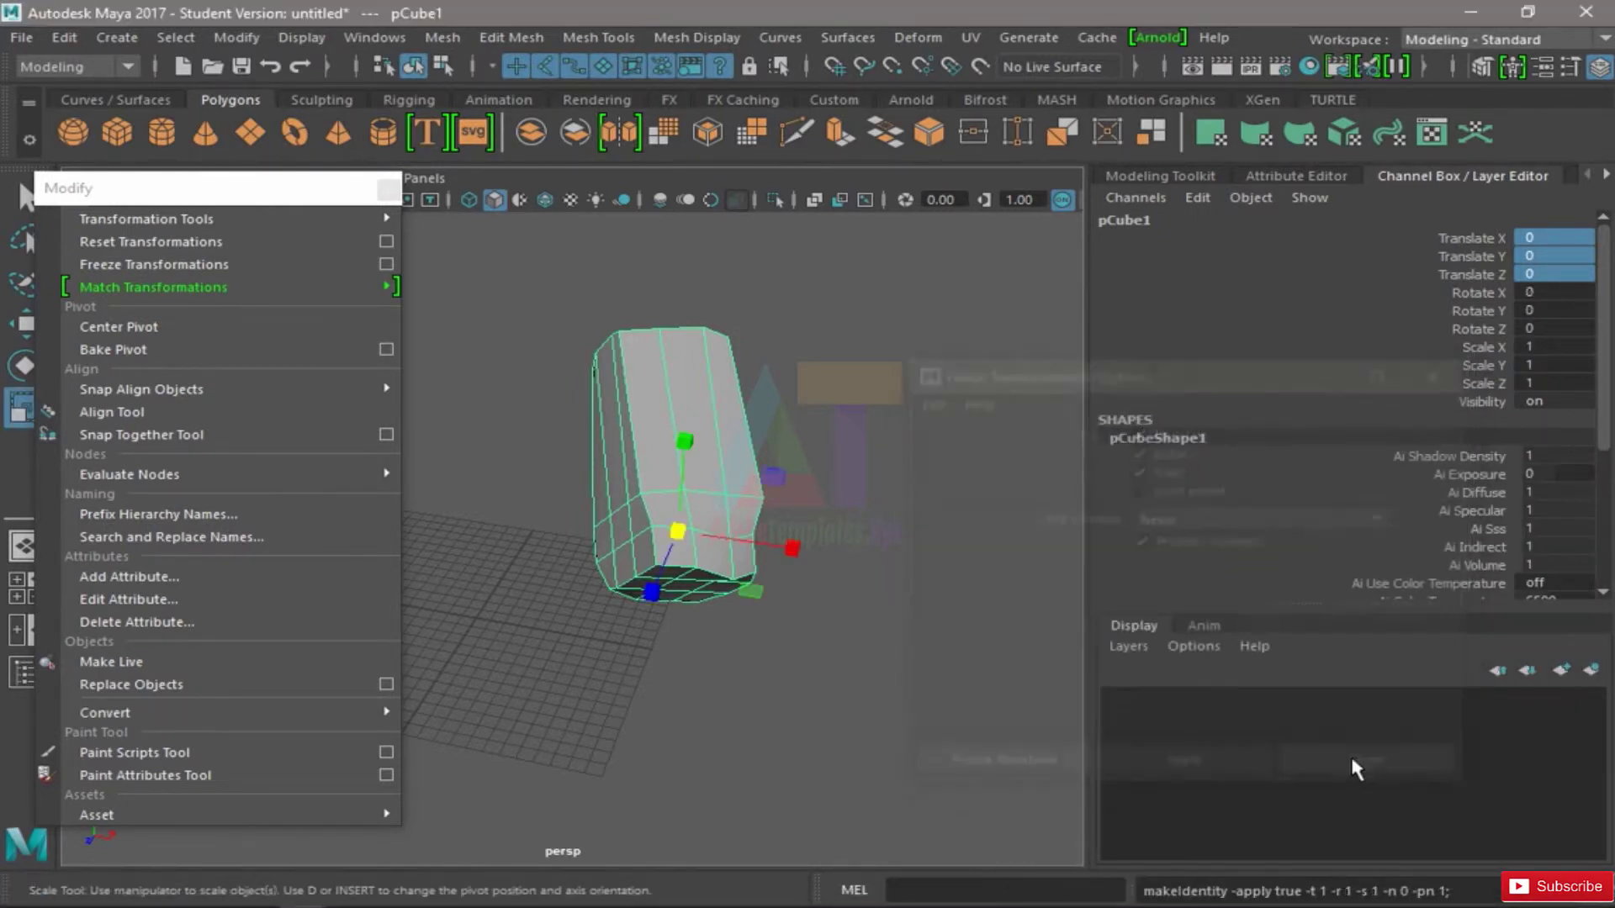
- Look through the options of Replace Objects, the Paint Scripts Tool and the Paint Attributes Tool, and return to the cube's channel values
{"action": "left_click", "coordinate": [387, 684]}
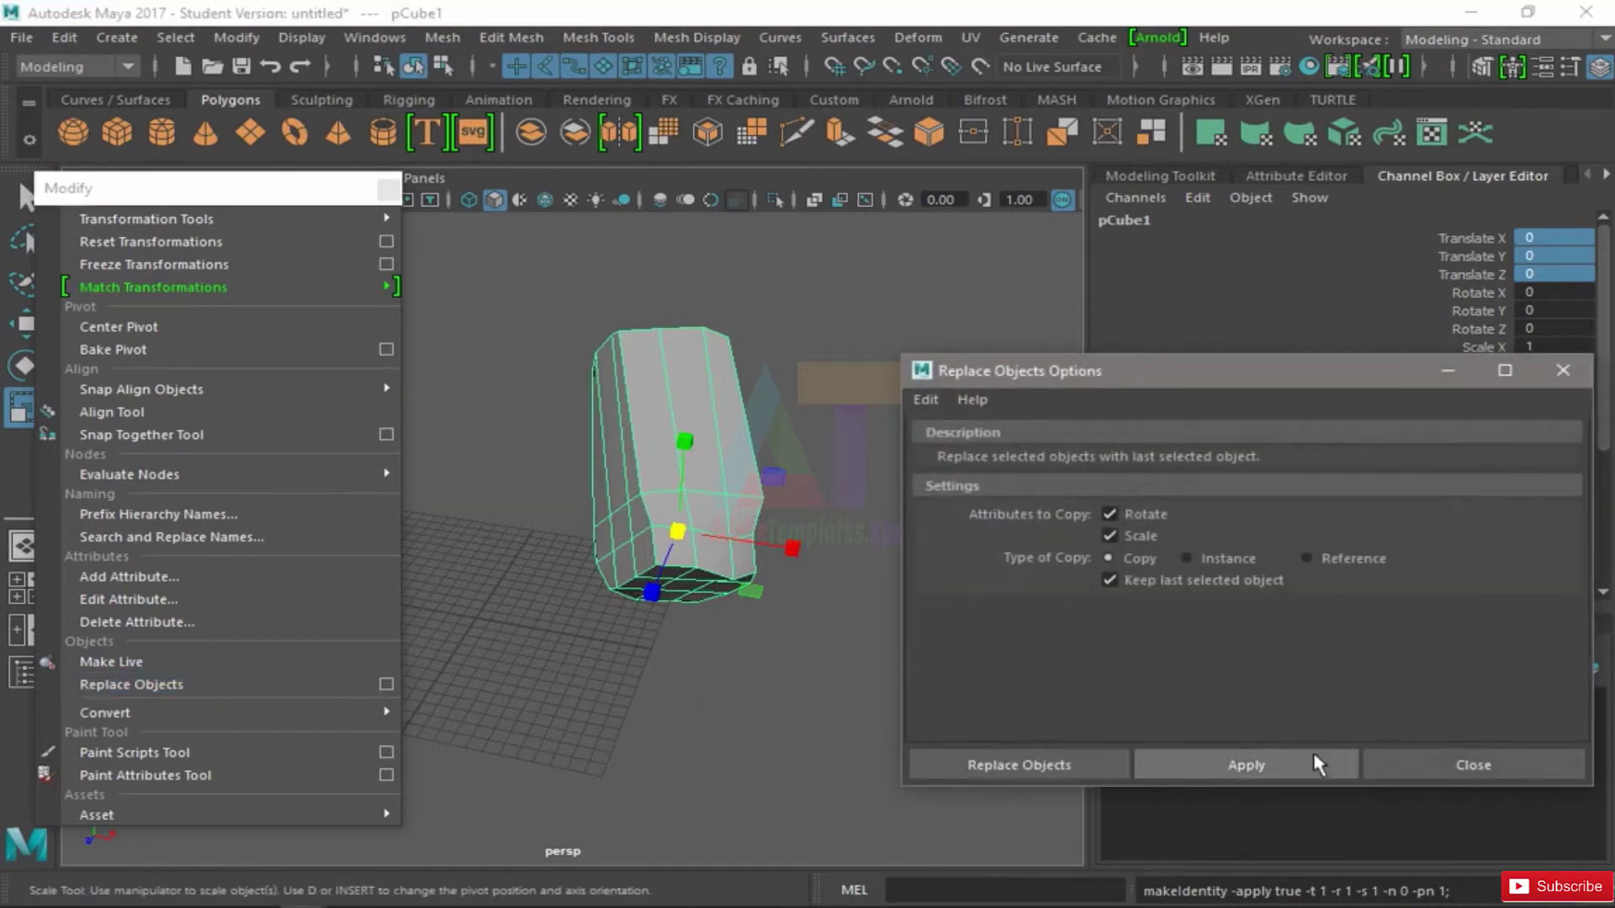
{"action": "left_click", "coordinate": [1415, 762]}
{"action": "left_click", "coordinate": [389, 754]}
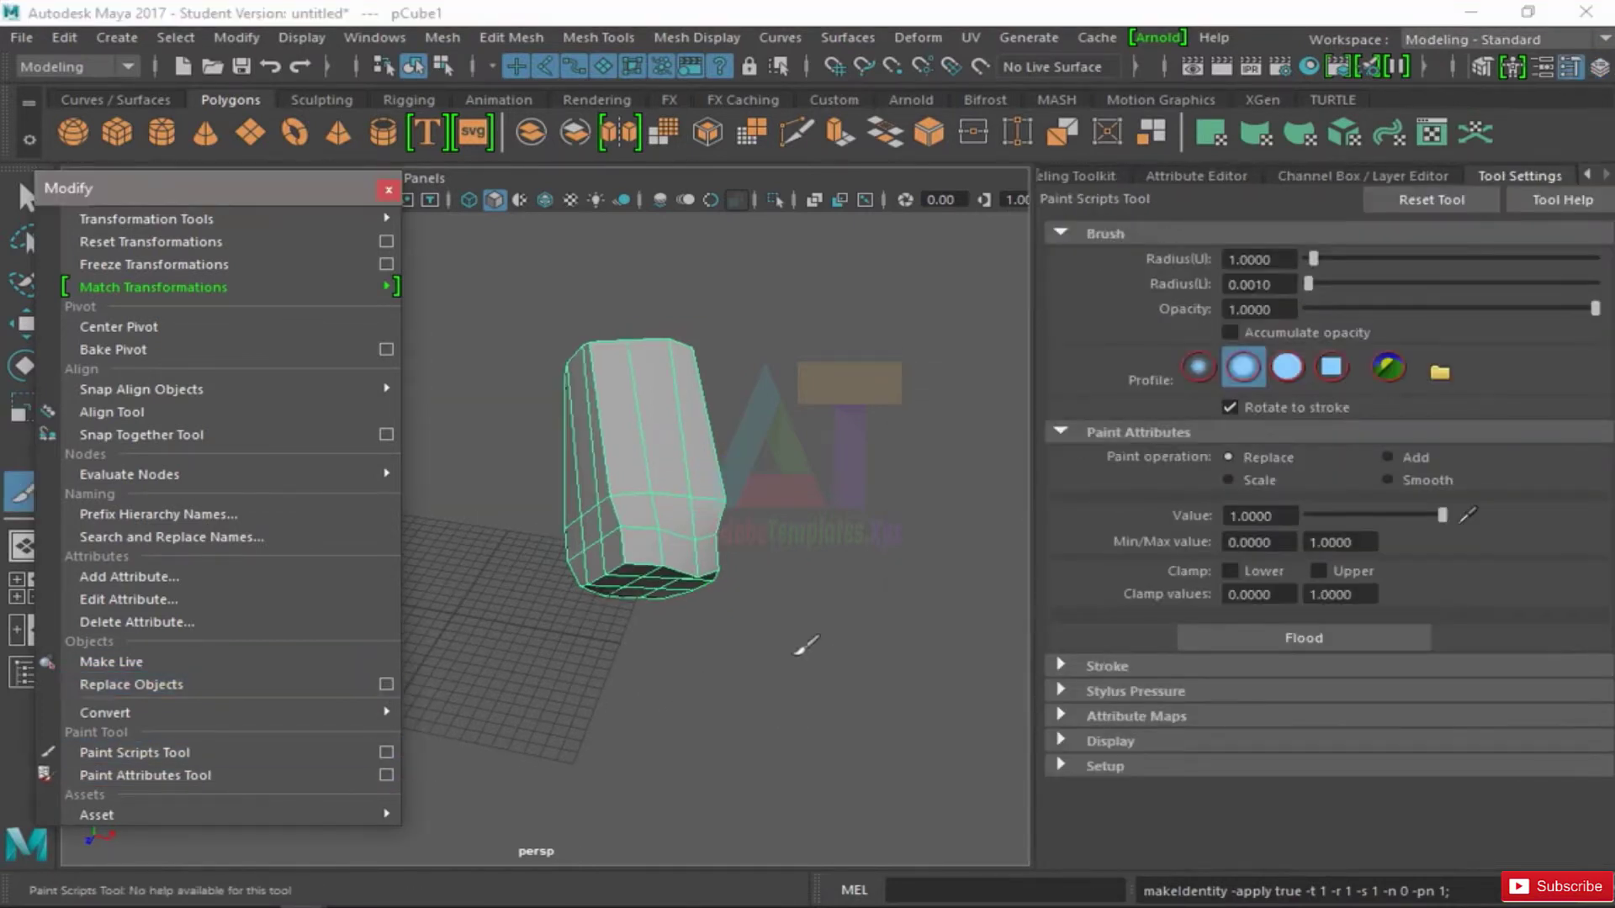
{"action": "left_click", "coordinate": [386, 774]}
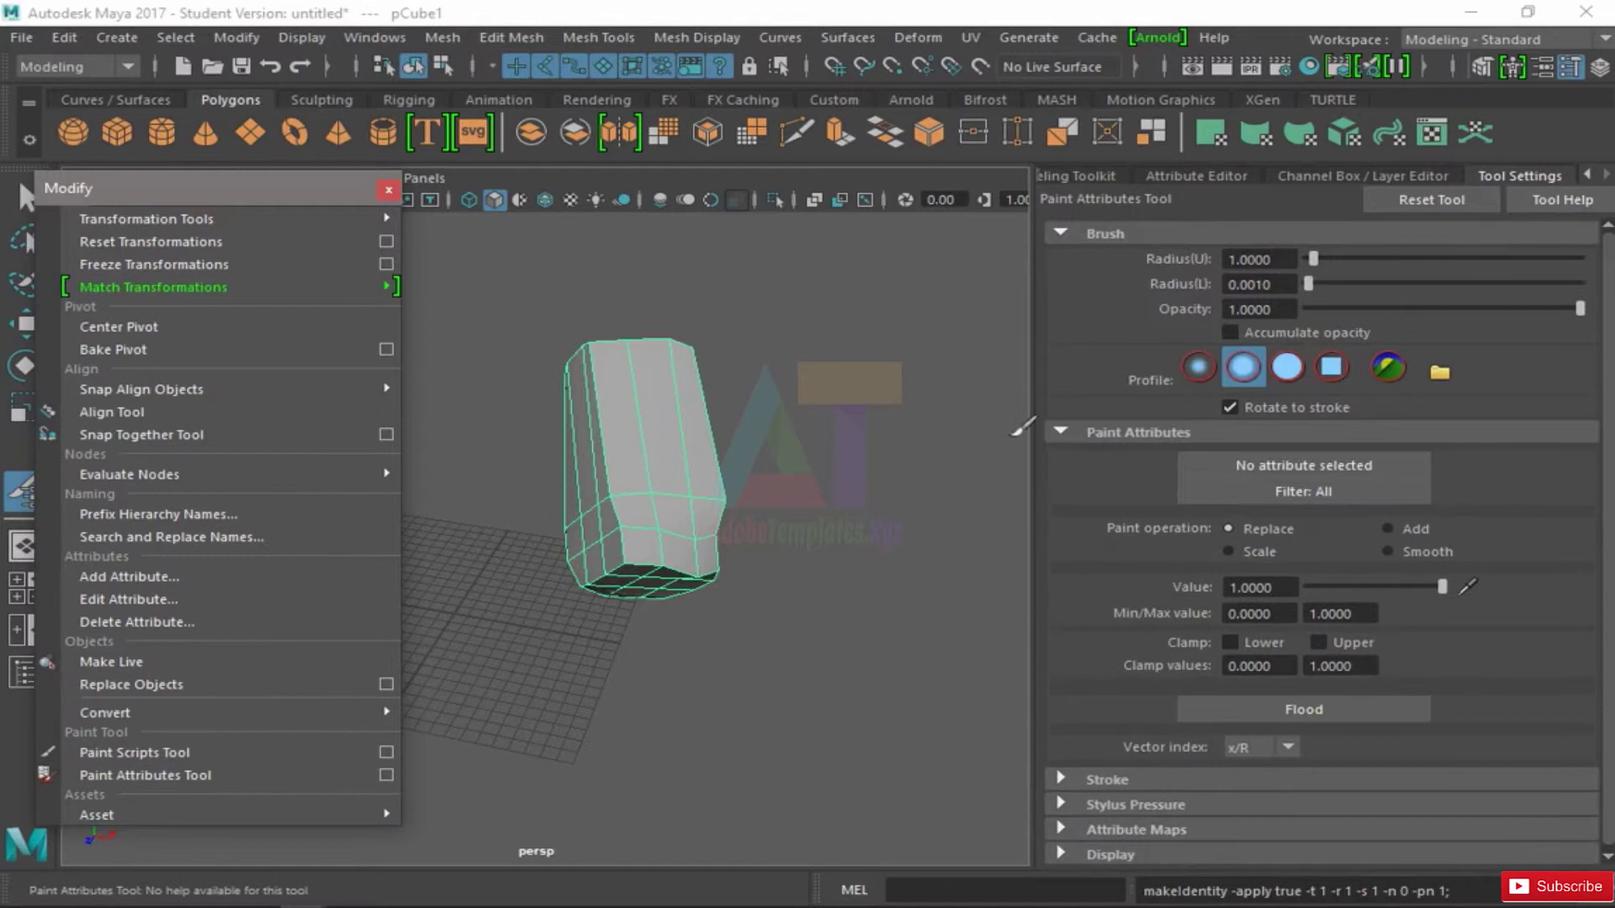
{"action": "left_click", "coordinate": [1514, 193]}
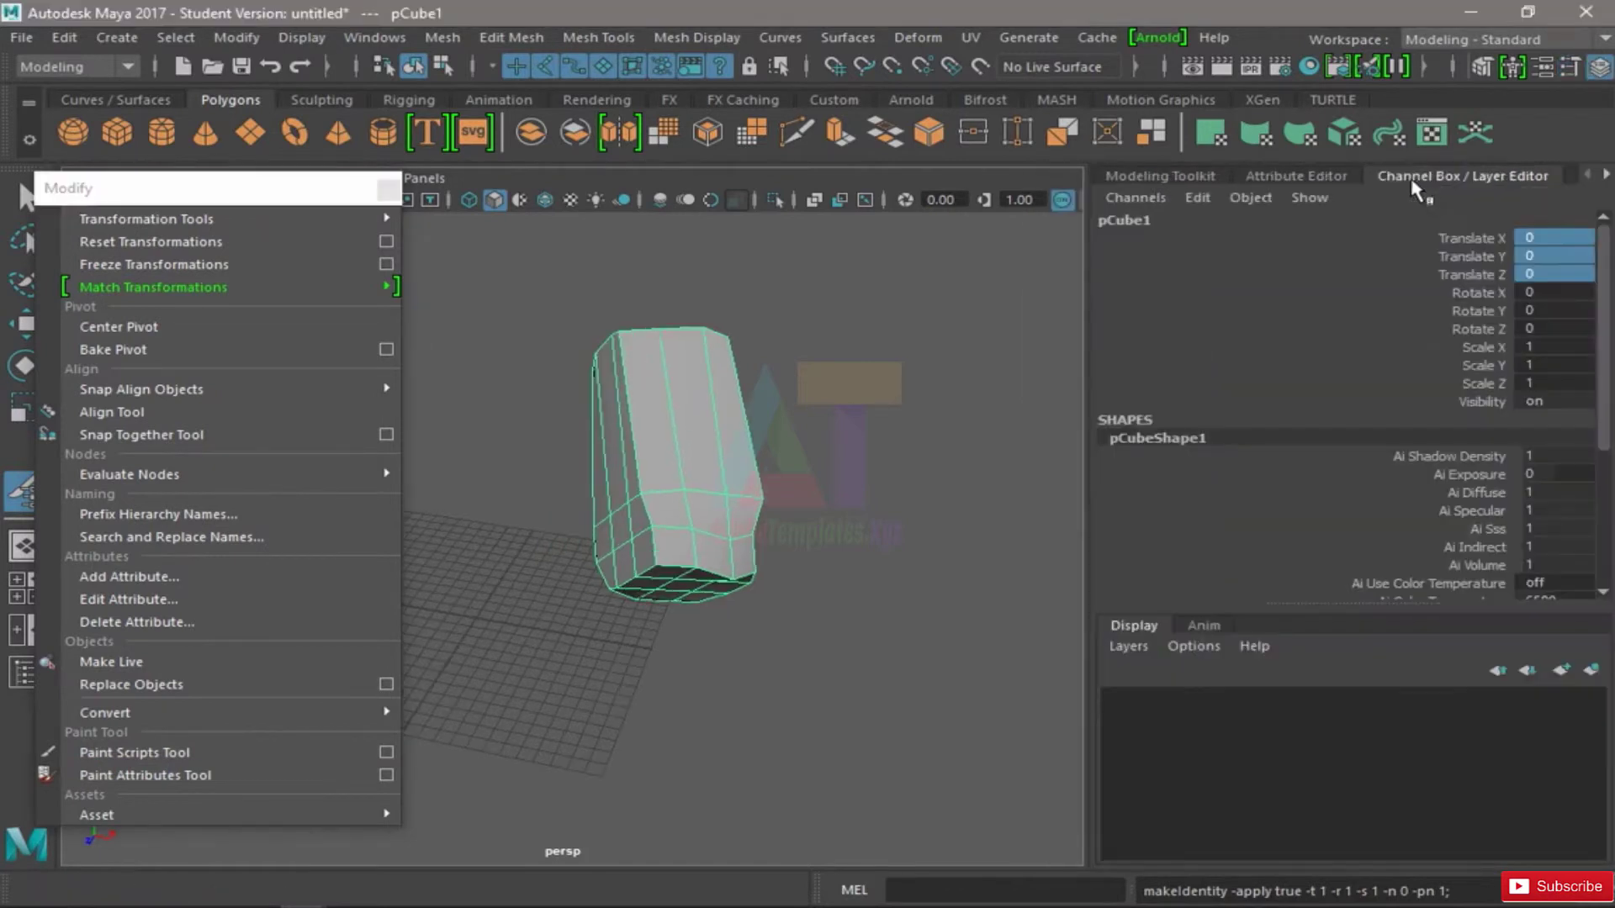
- Examine the options of Reset Transformations, Freeze Transformations, the Snap Together Tool and Bake Pivot without applying any of them
{"action": "left_click", "coordinate": [386, 242]}
{"action": "left_click_drag", "start_coordinate": [995, 371], "coordinate": [836, 341]}
{"action": "left_click", "coordinate": [1308, 737]}
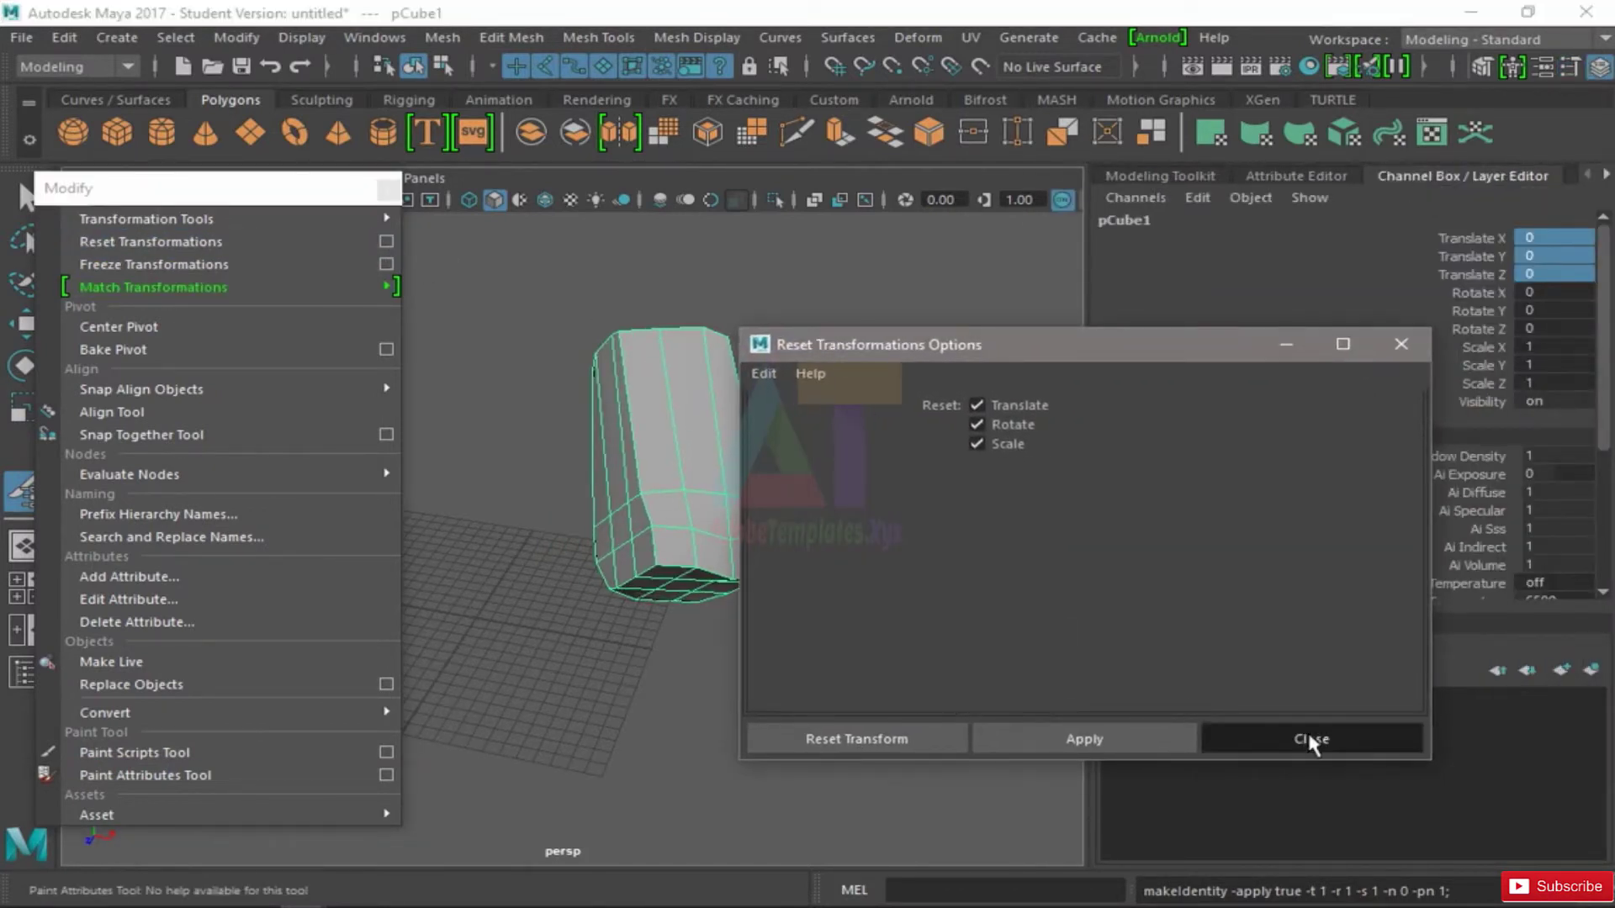
{"action": "left_click", "coordinate": [386, 264]}
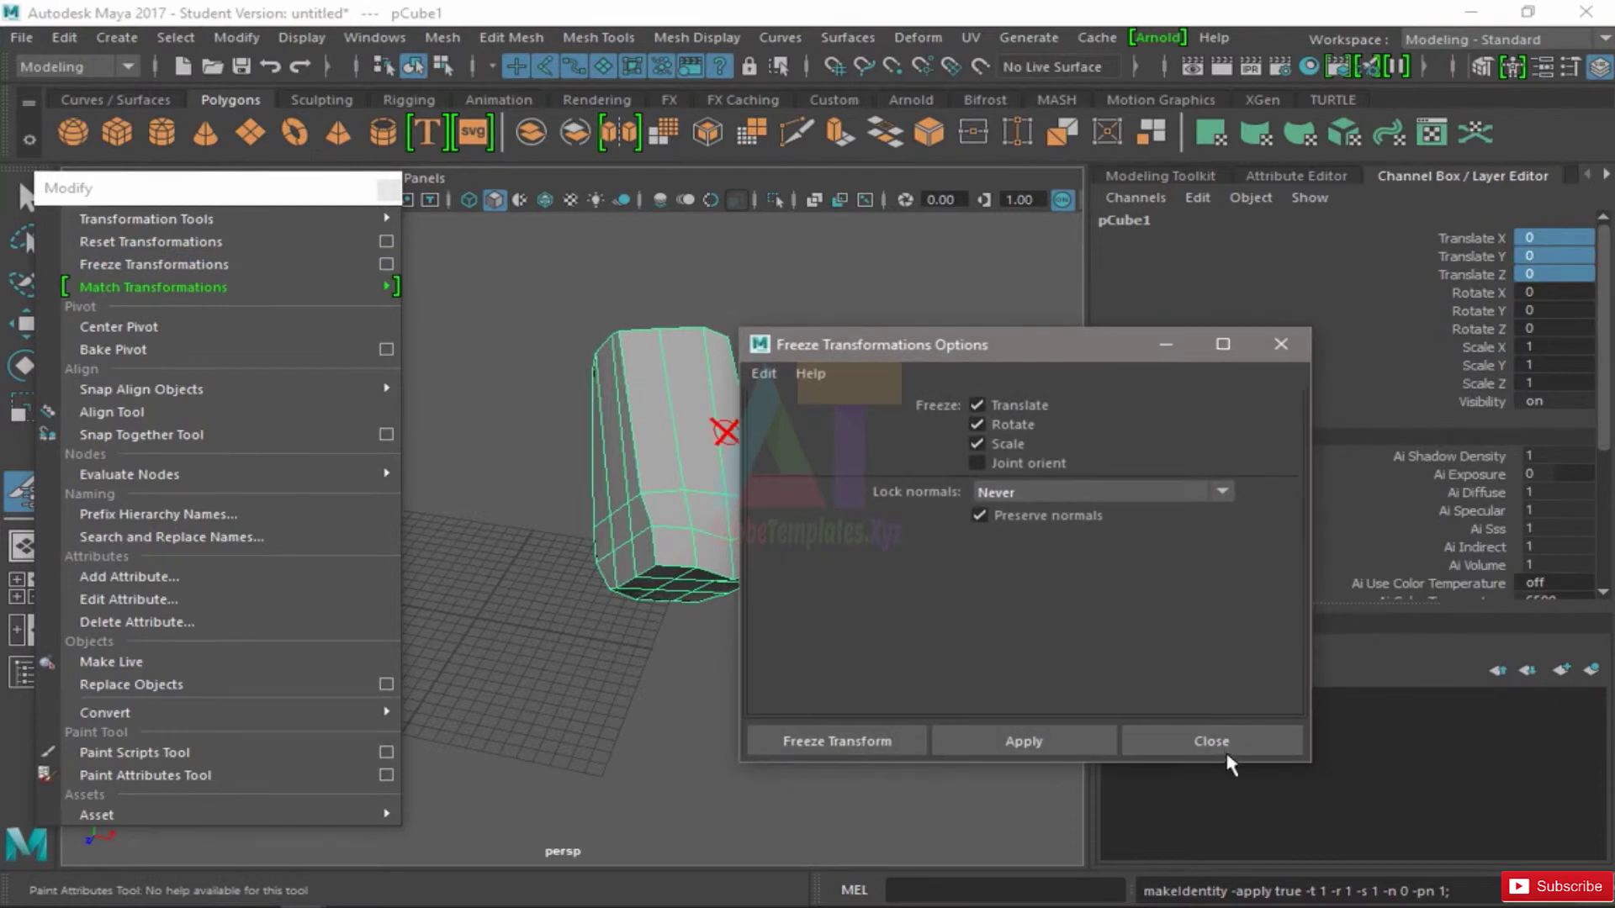
{"action": "left_click", "coordinate": [1211, 740]}
{"action": "left_click", "coordinate": [386, 433]}
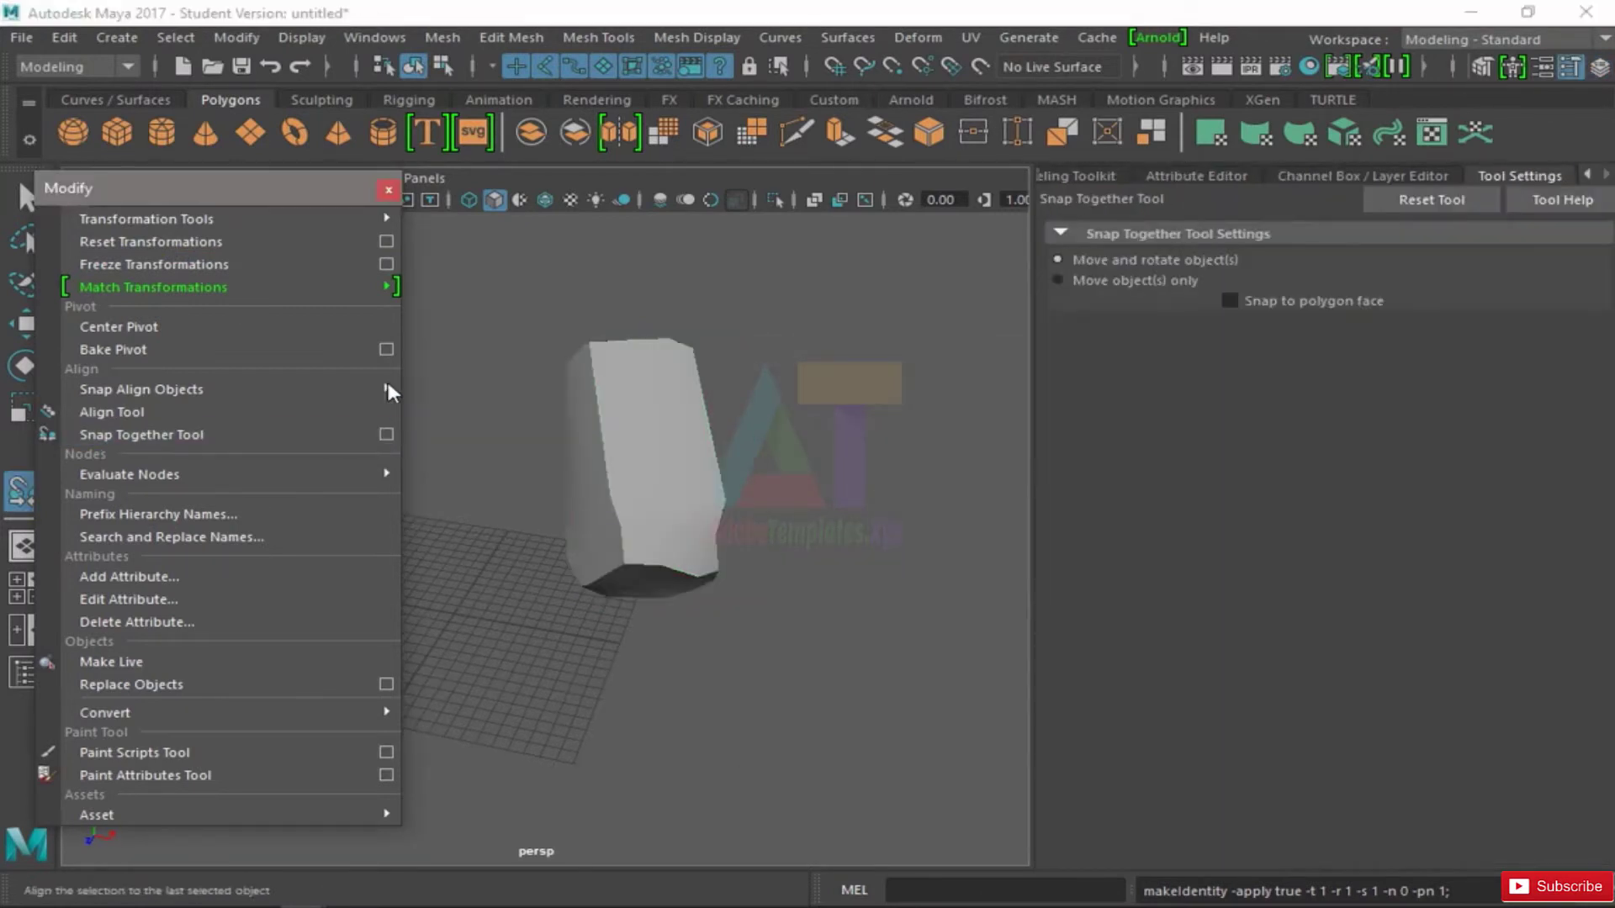
{"action": "left_click", "coordinate": [386, 349]}
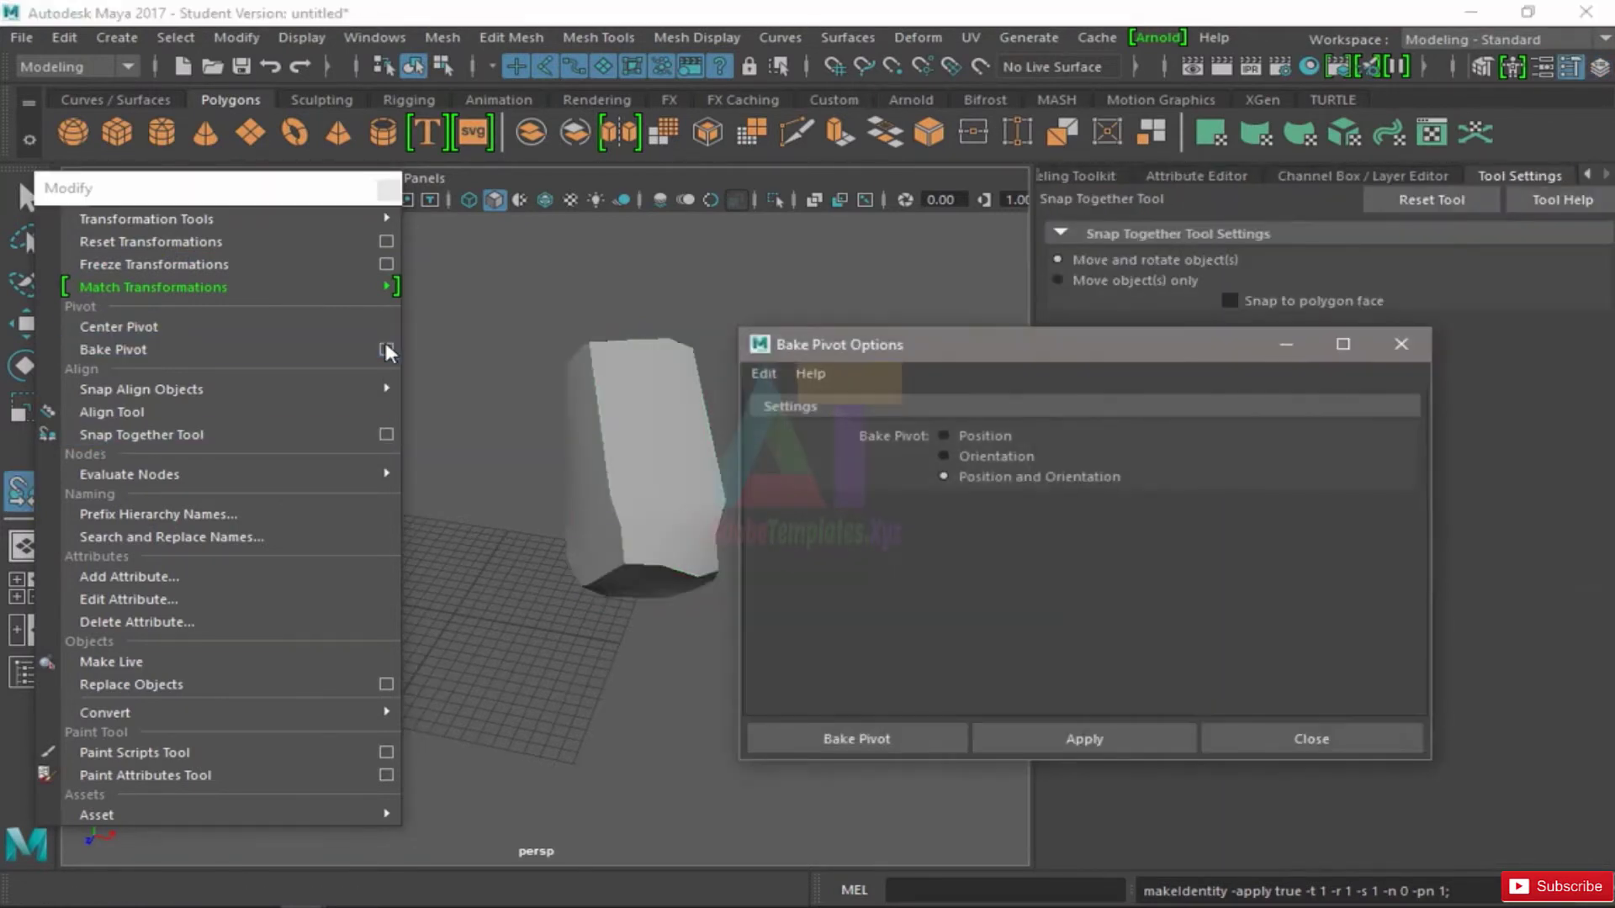
{"action": "left_click", "coordinate": [1308, 738]}
- Reselect the reshaped cube with the Select Tool and arrange the floating Modify commands clear of it
{"action": "key", "text": "q"}
{"action": "left_click", "coordinate": [614, 551]}
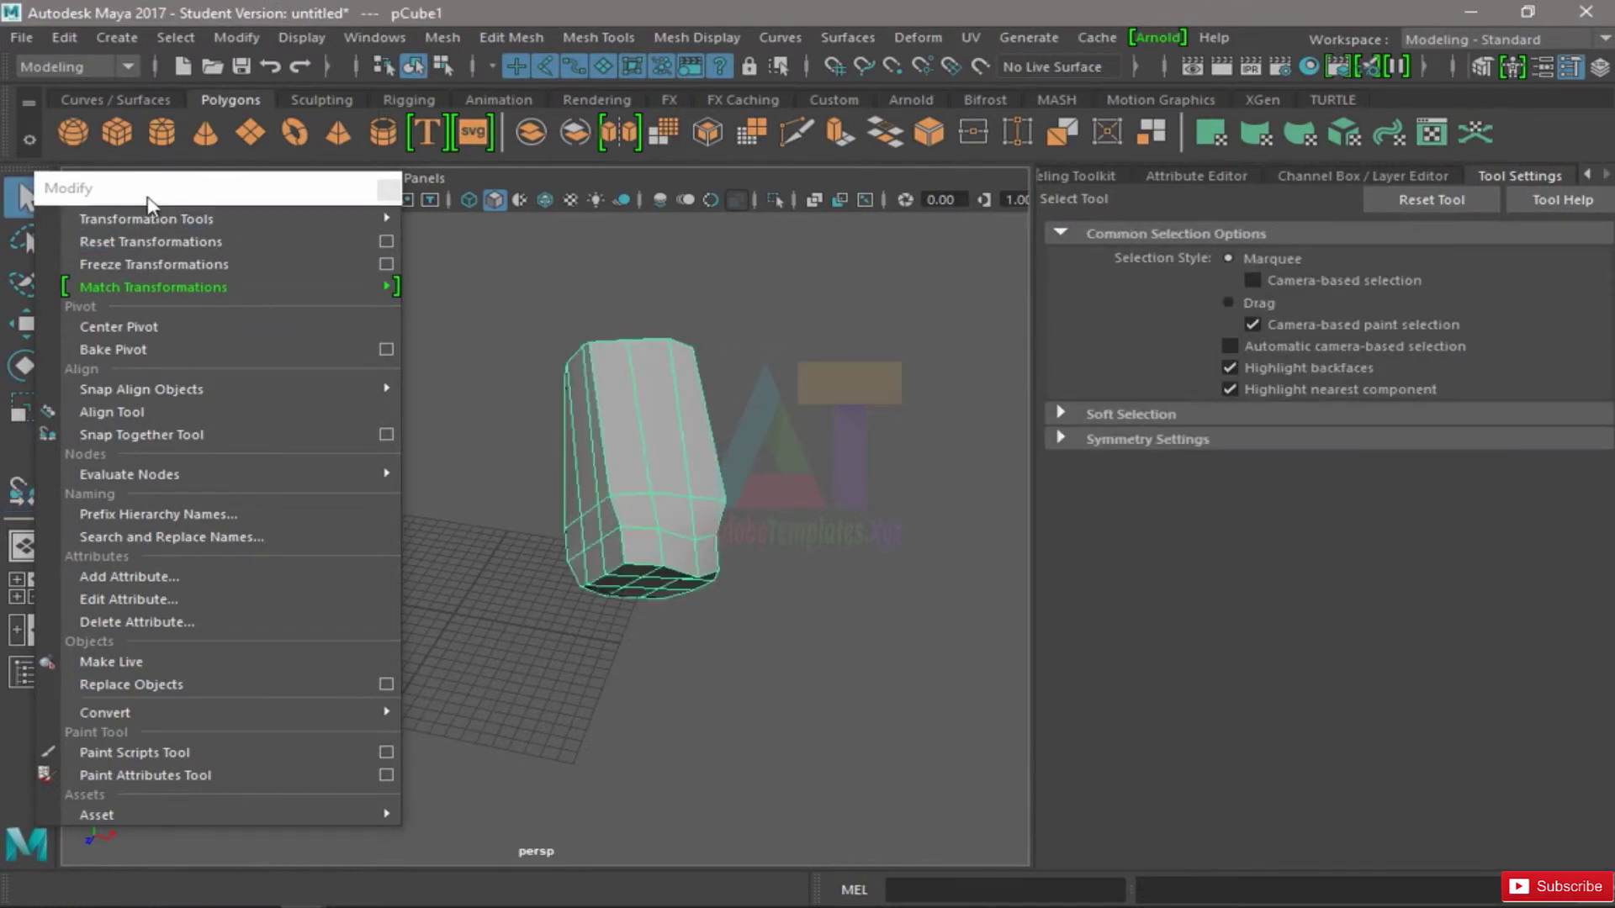
{"action": "left_click_drag", "start_coordinate": [147, 196], "coordinate": [190, 207]}
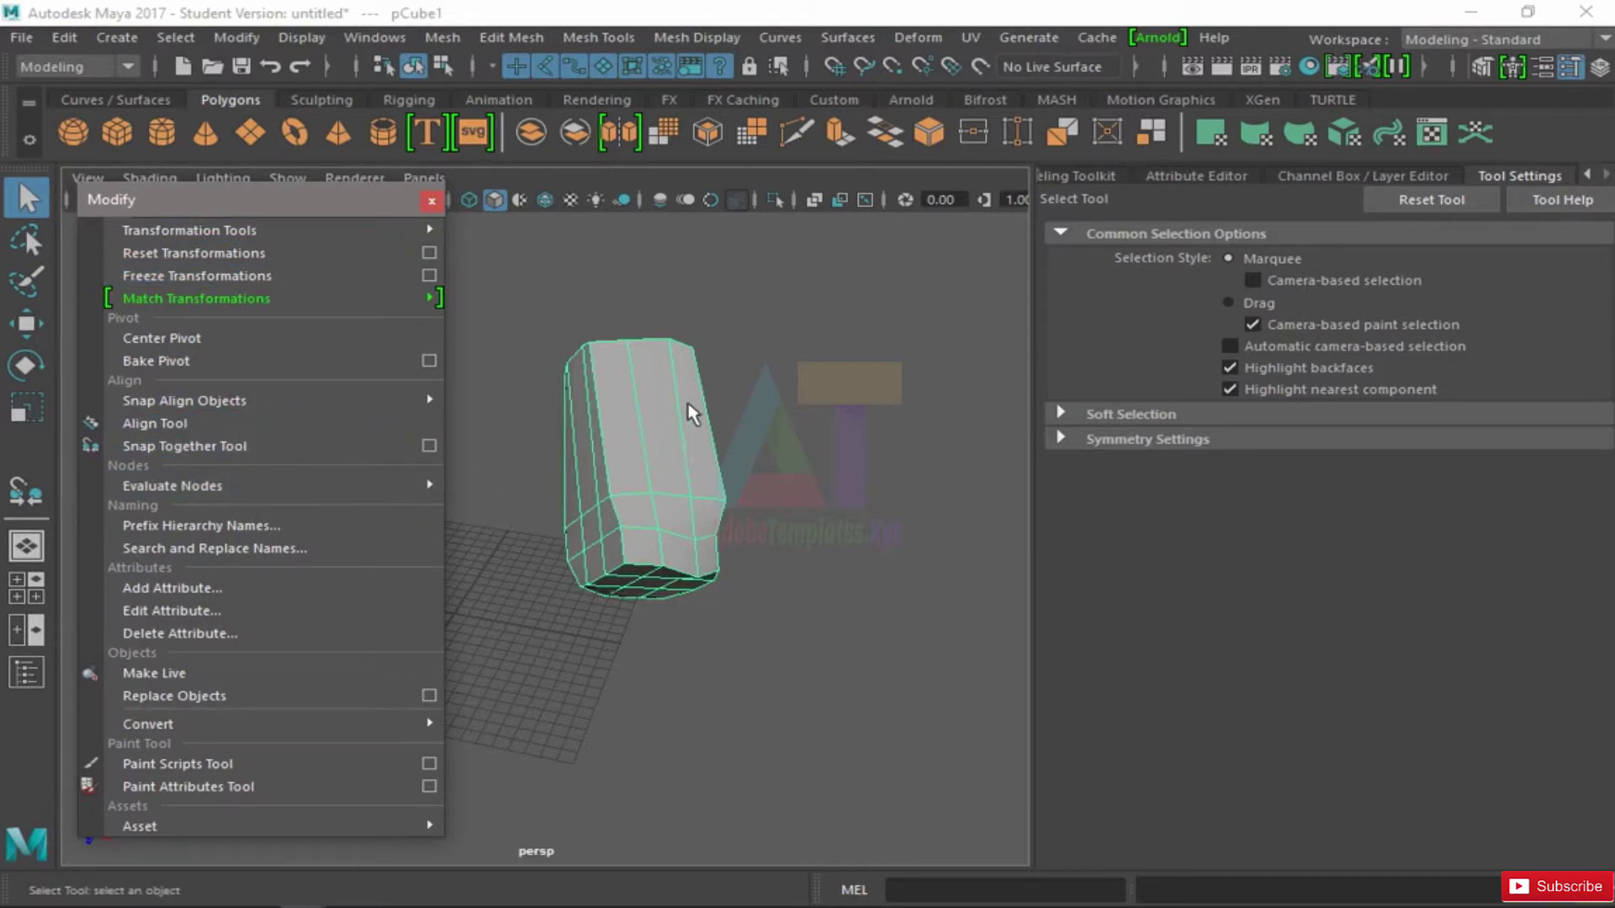
{"action": "middle_click_drag", "start_coordinate": [679, 397], "coordinate": [729, 411], "text": "alt"}
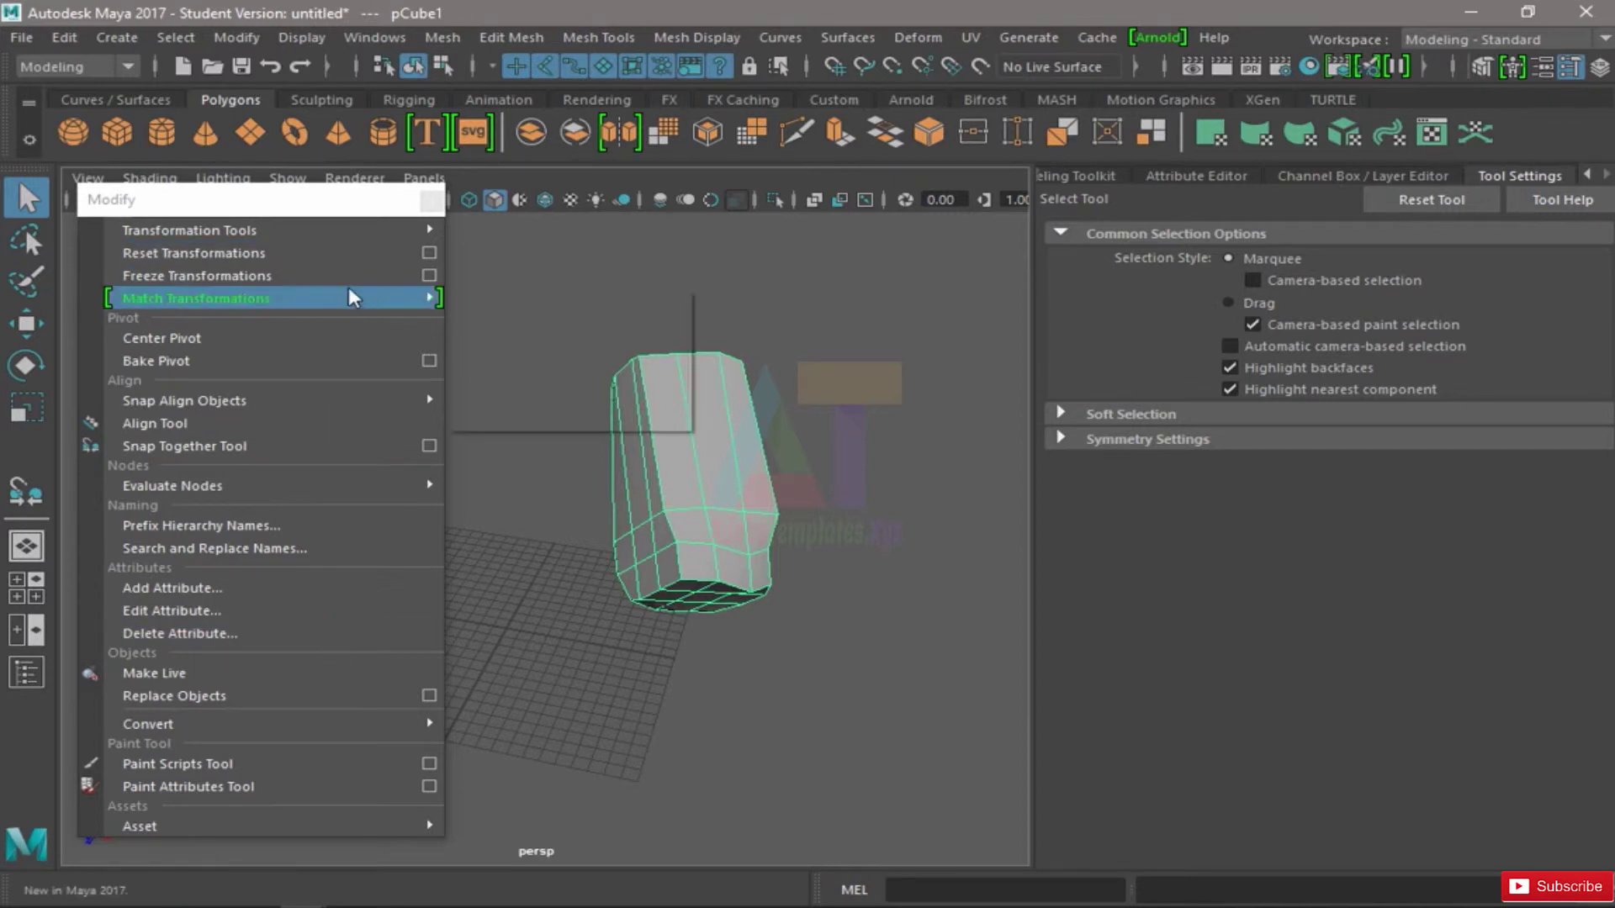
- Review the Freeze Transformations options beside the cube and close them without applying
{"action": "left_click", "coordinate": [429, 275]}
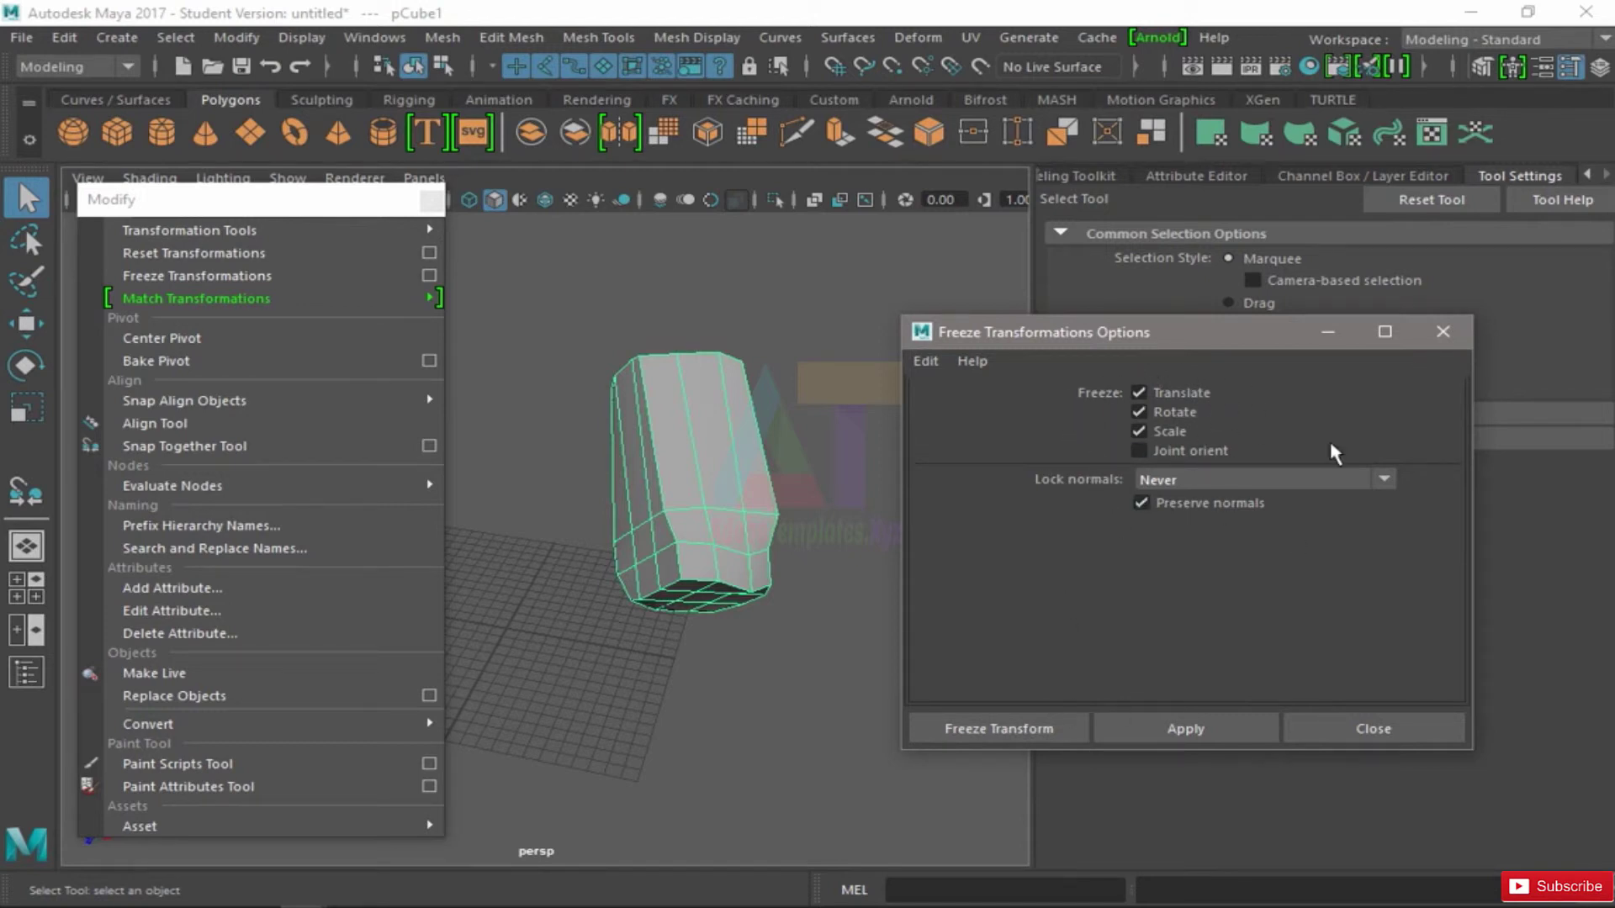
{"action": "left_click_drag", "start_coordinate": [1207, 348], "coordinate": [1231, 315]}
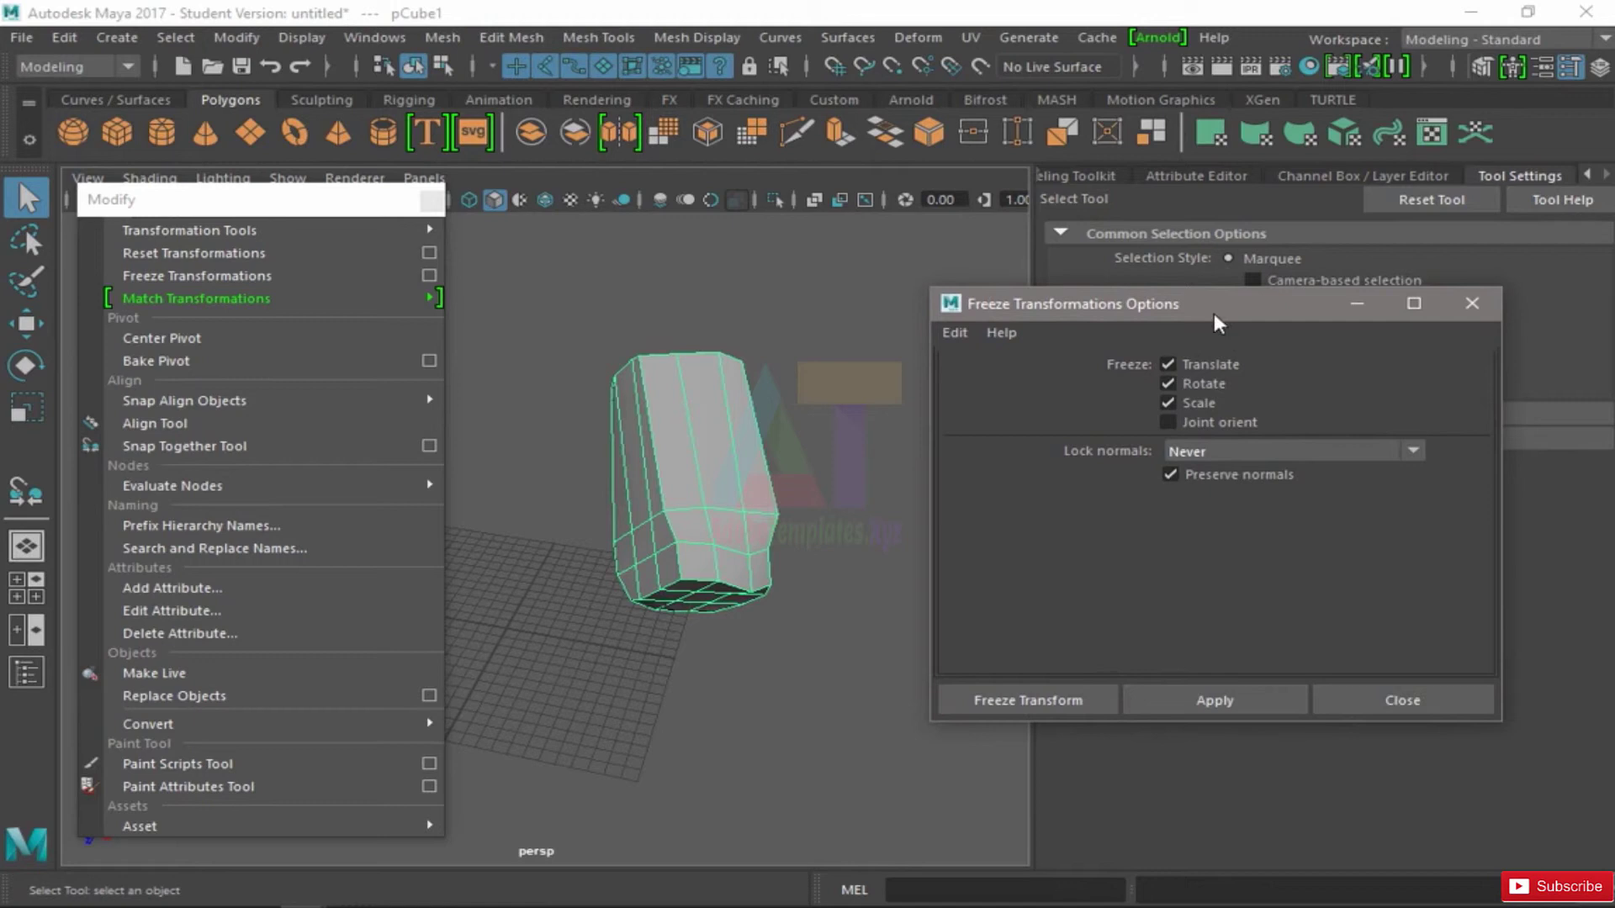
{"action": "left_click_drag", "start_coordinate": [1208, 317], "coordinate": [1238, 337]}
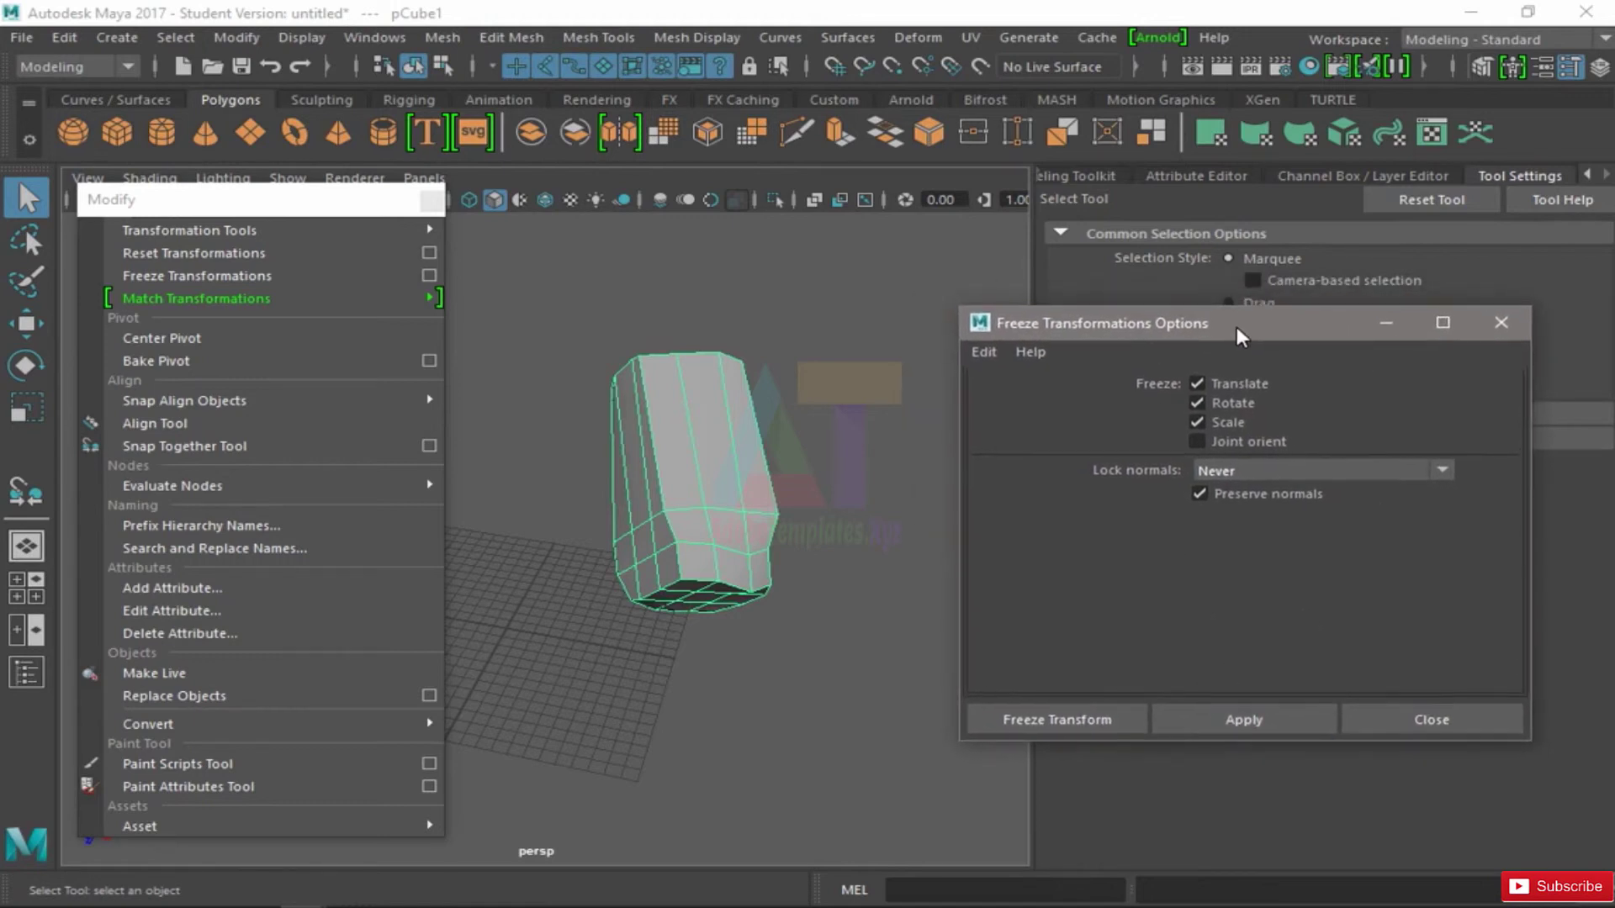
{"action": "mouse_move", "coordinate": [1092, 331]}
{"action": "left_mouse_down"}
{"action": "mouse_move", "coordinate": [1189, 325]}
{"action": "mouse_move", "coordinate": [1105, 328]}
{"action": "left_mouse_up"}
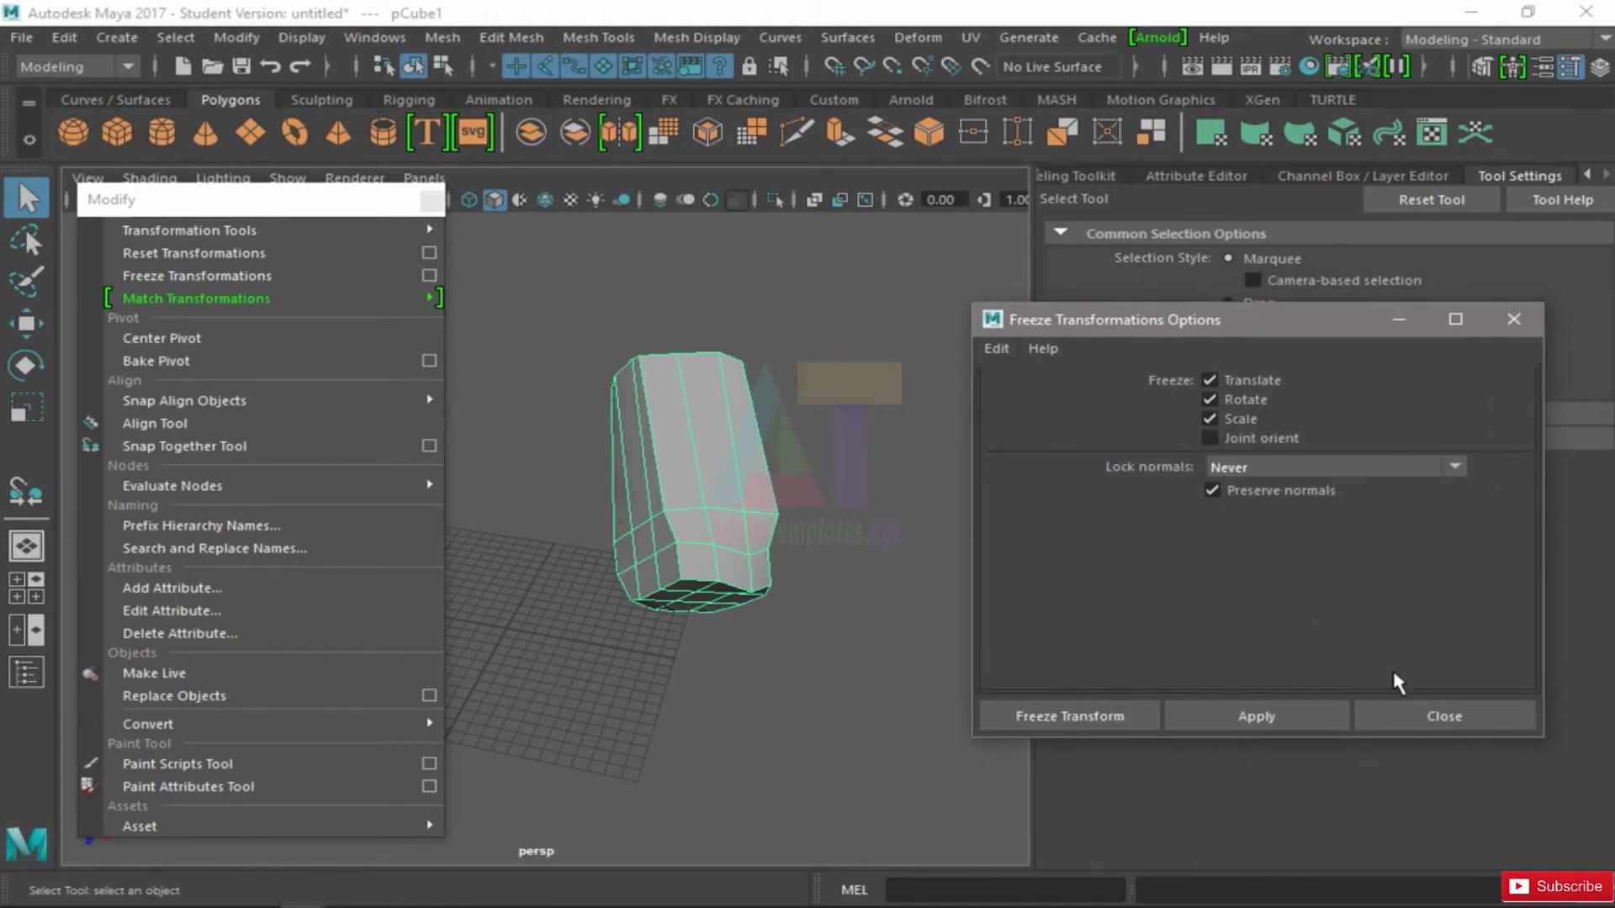
{"action": "left_click", "coordinate": [1403, 721]}
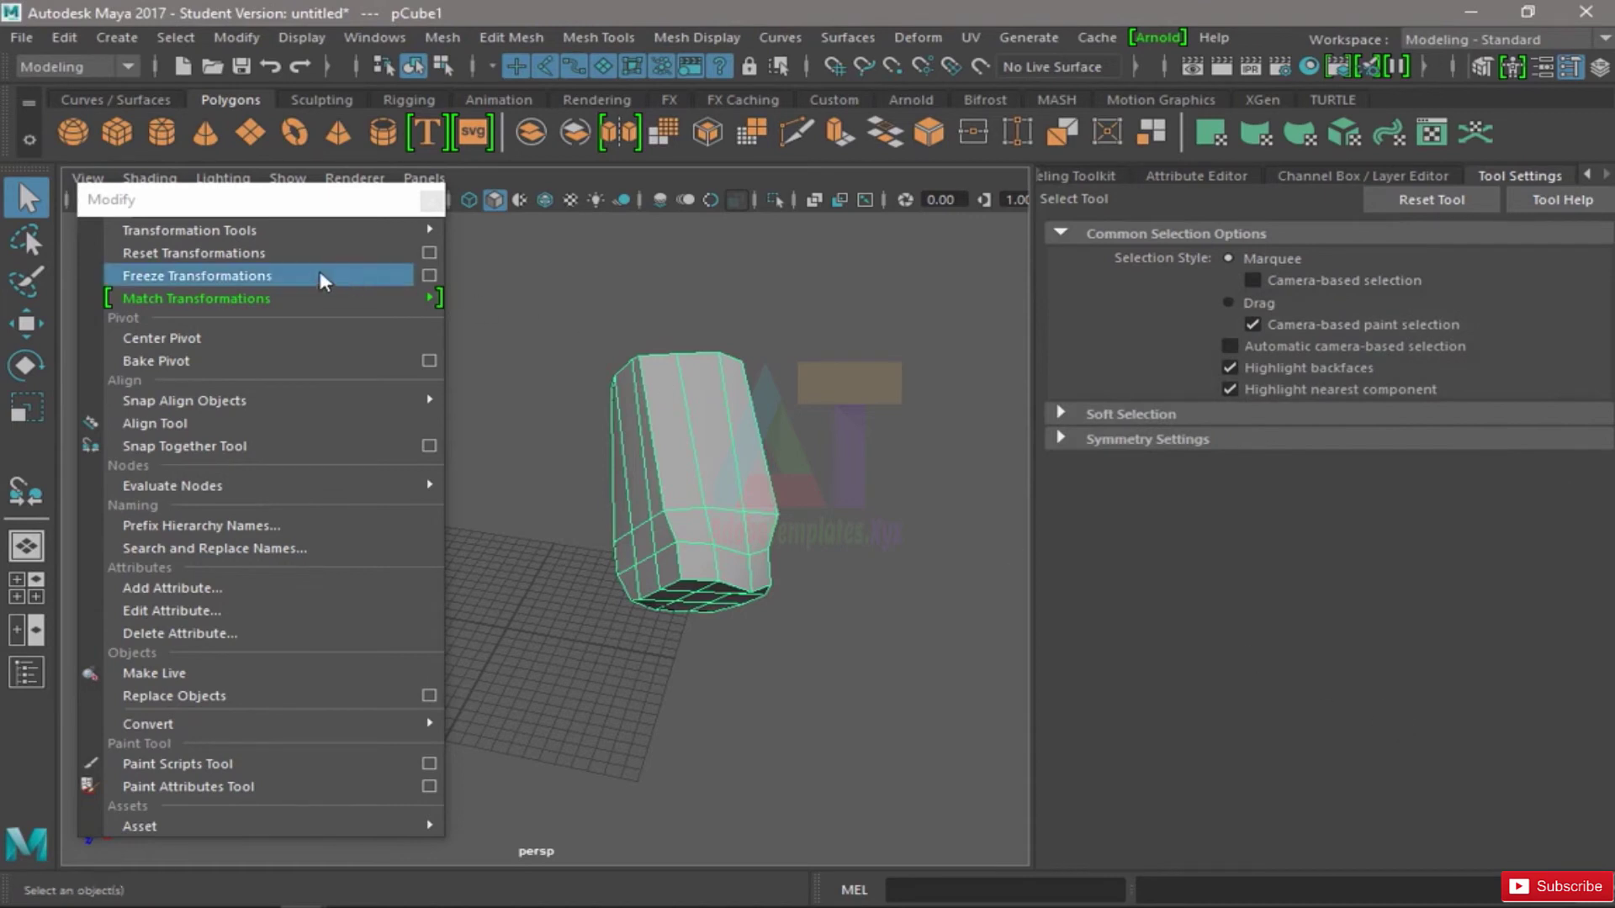
- Freeze the cube's translation, rotation and scale with Freeze Transform, reopen the options to apply the freeze repeatedly, and close them
{"action": "left_click", "coordinate": [429, 276]}
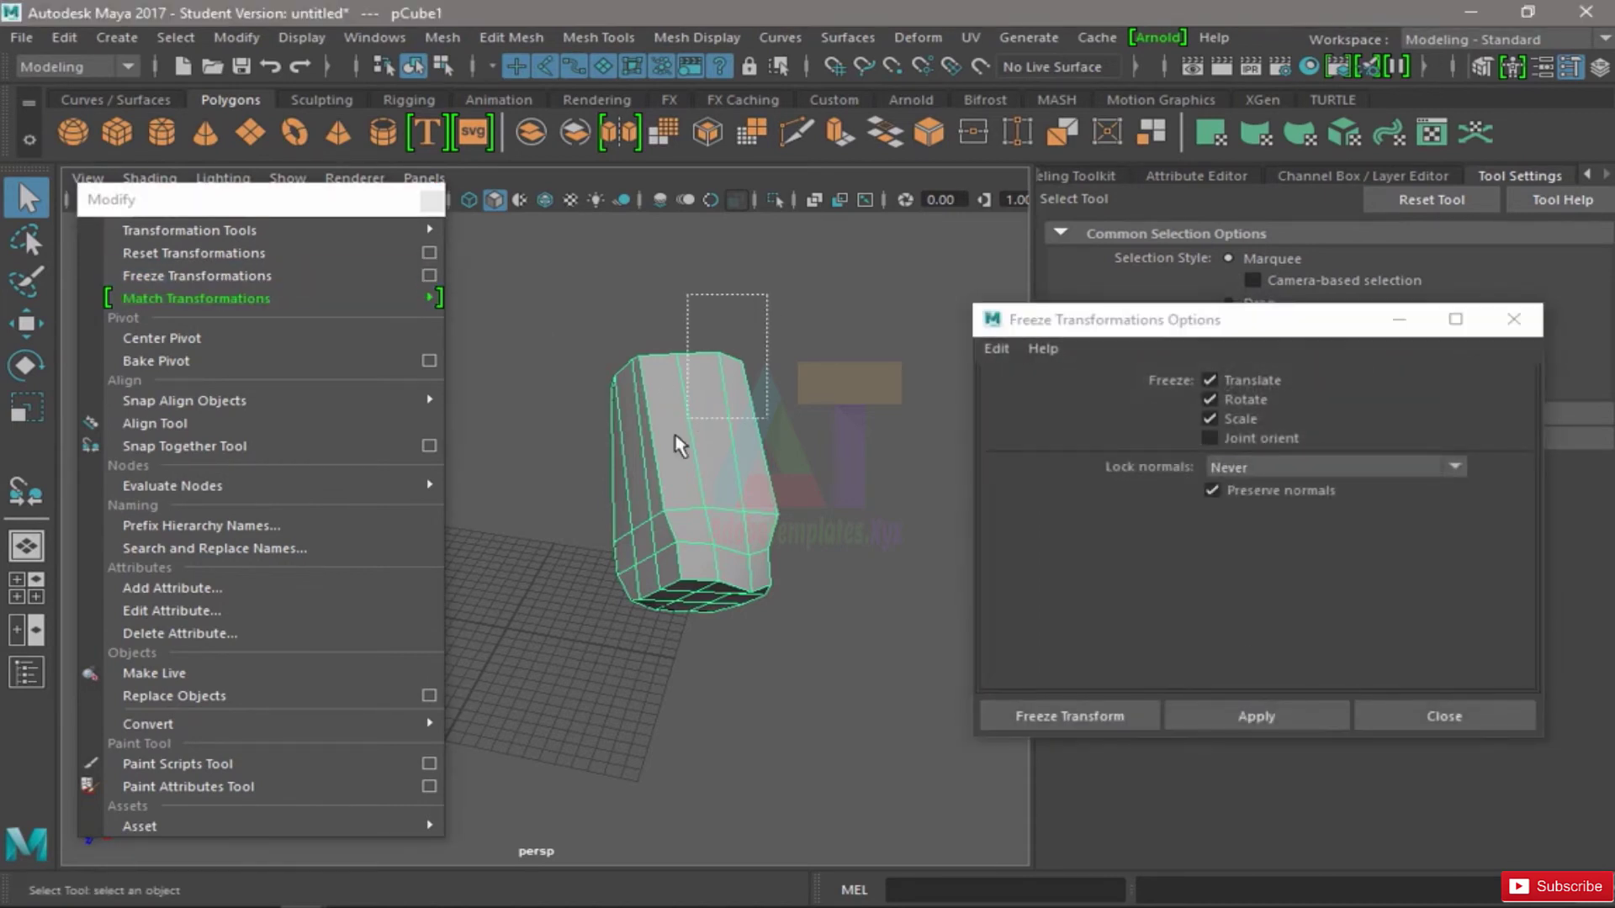
{"action": "left_click", "coordinate": [1122, 721]}
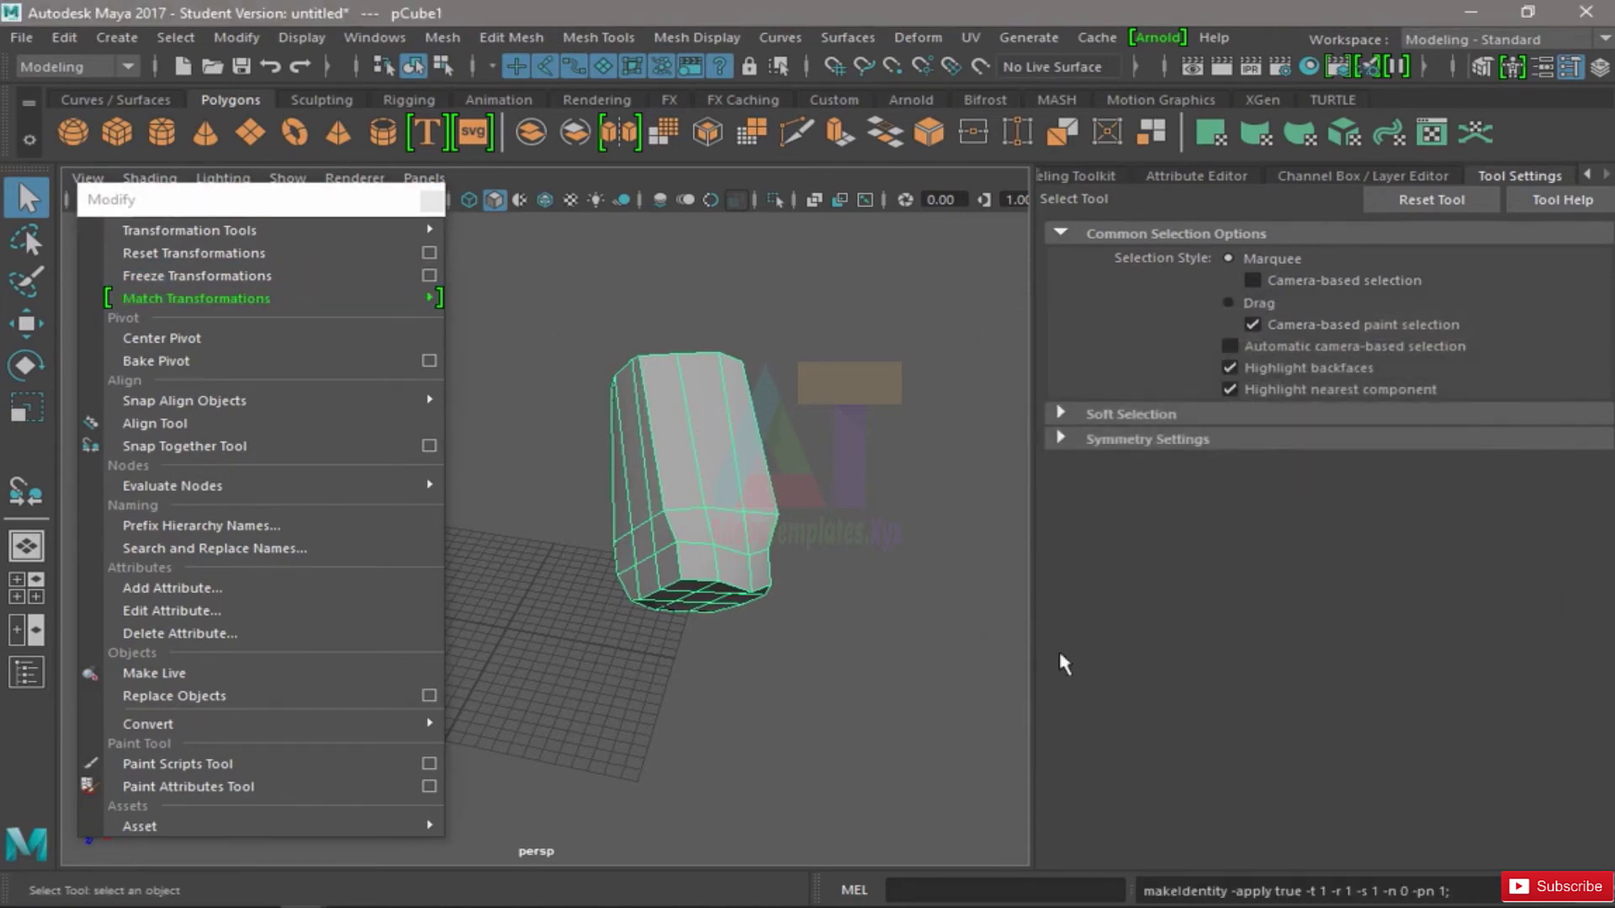
{"action": "left_click", "coordinate": [429, 276]}
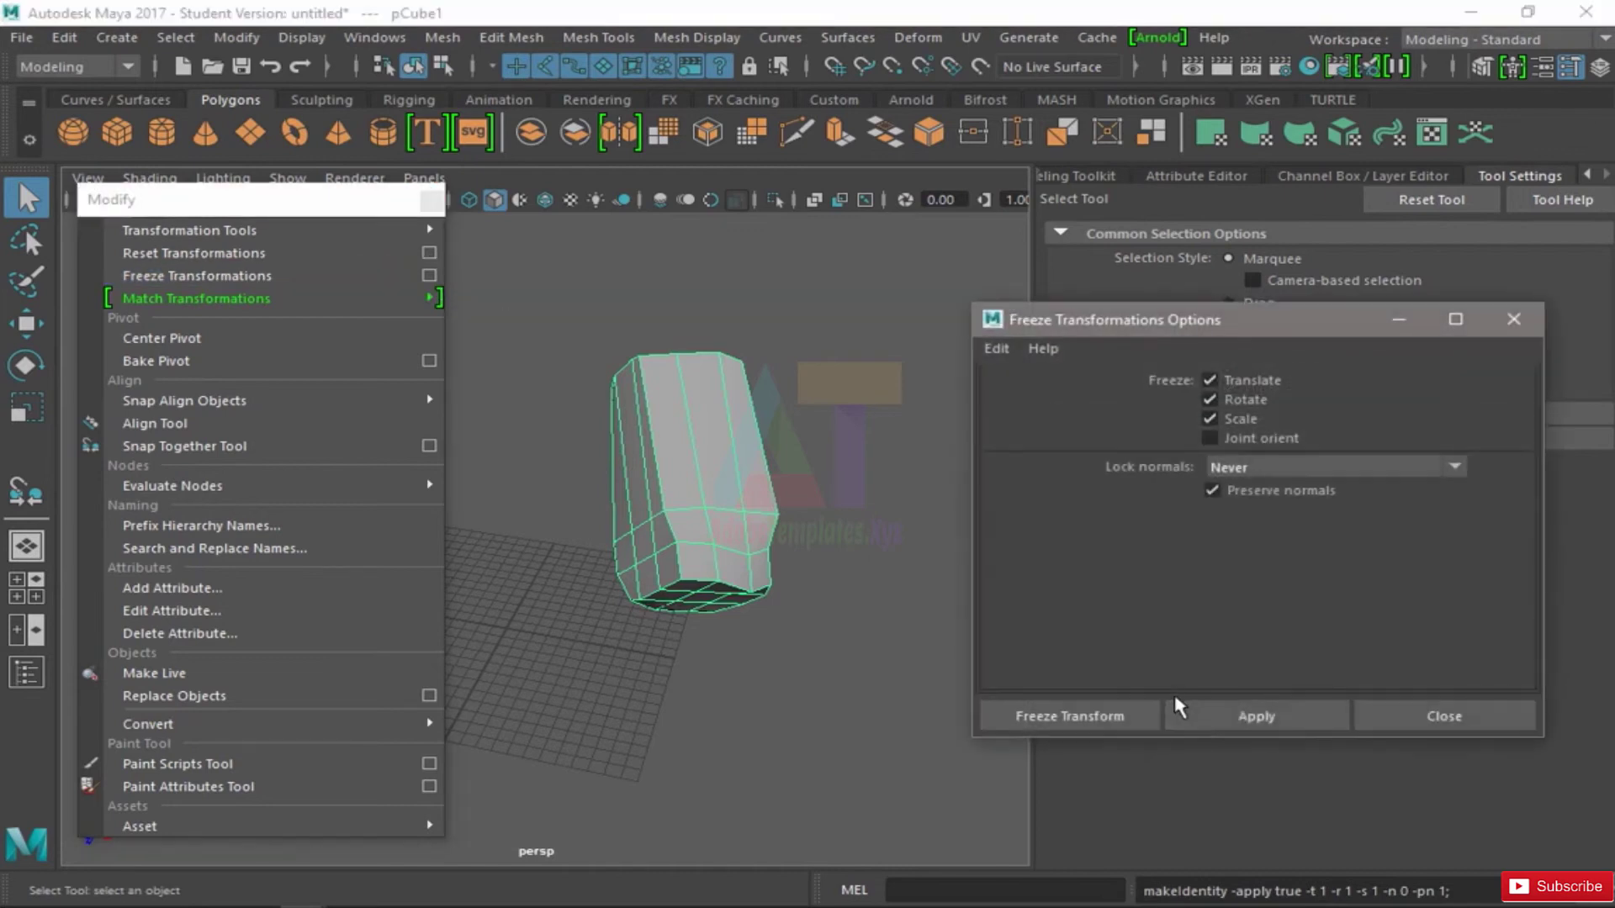
{"action": "left_click", "coordinate": [1248, 719]}
{"action": "left_click", "coordinate": [1253, 718]}
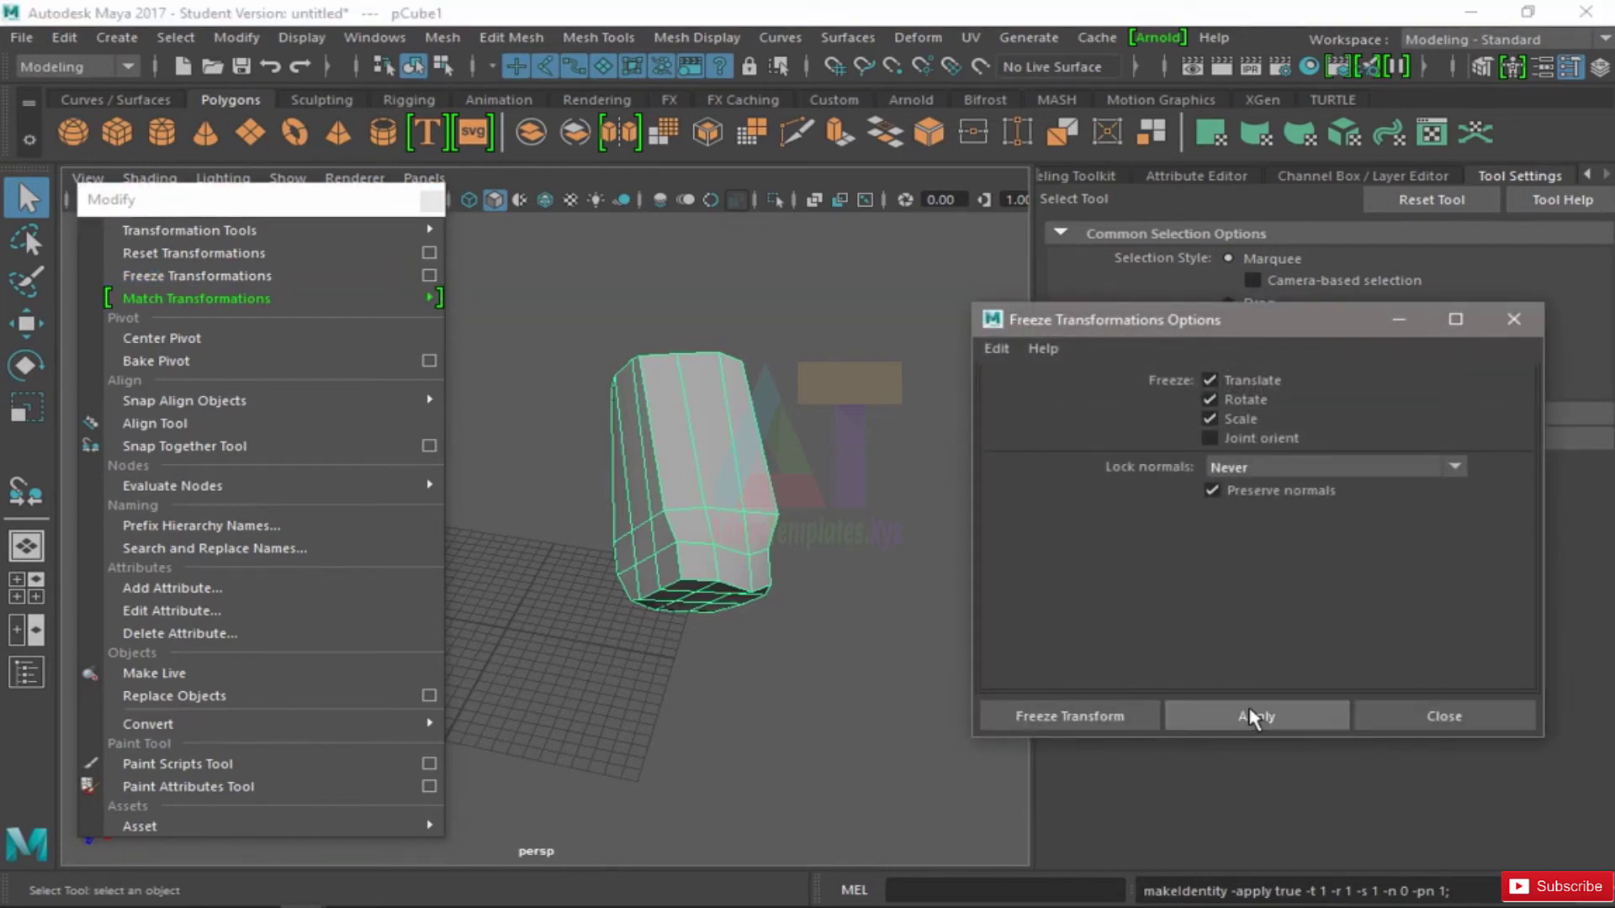
{"action": "left_click", "coordinate": [1252, 717]}
{"action": "left_click", "coordinate": [1443, 715]}
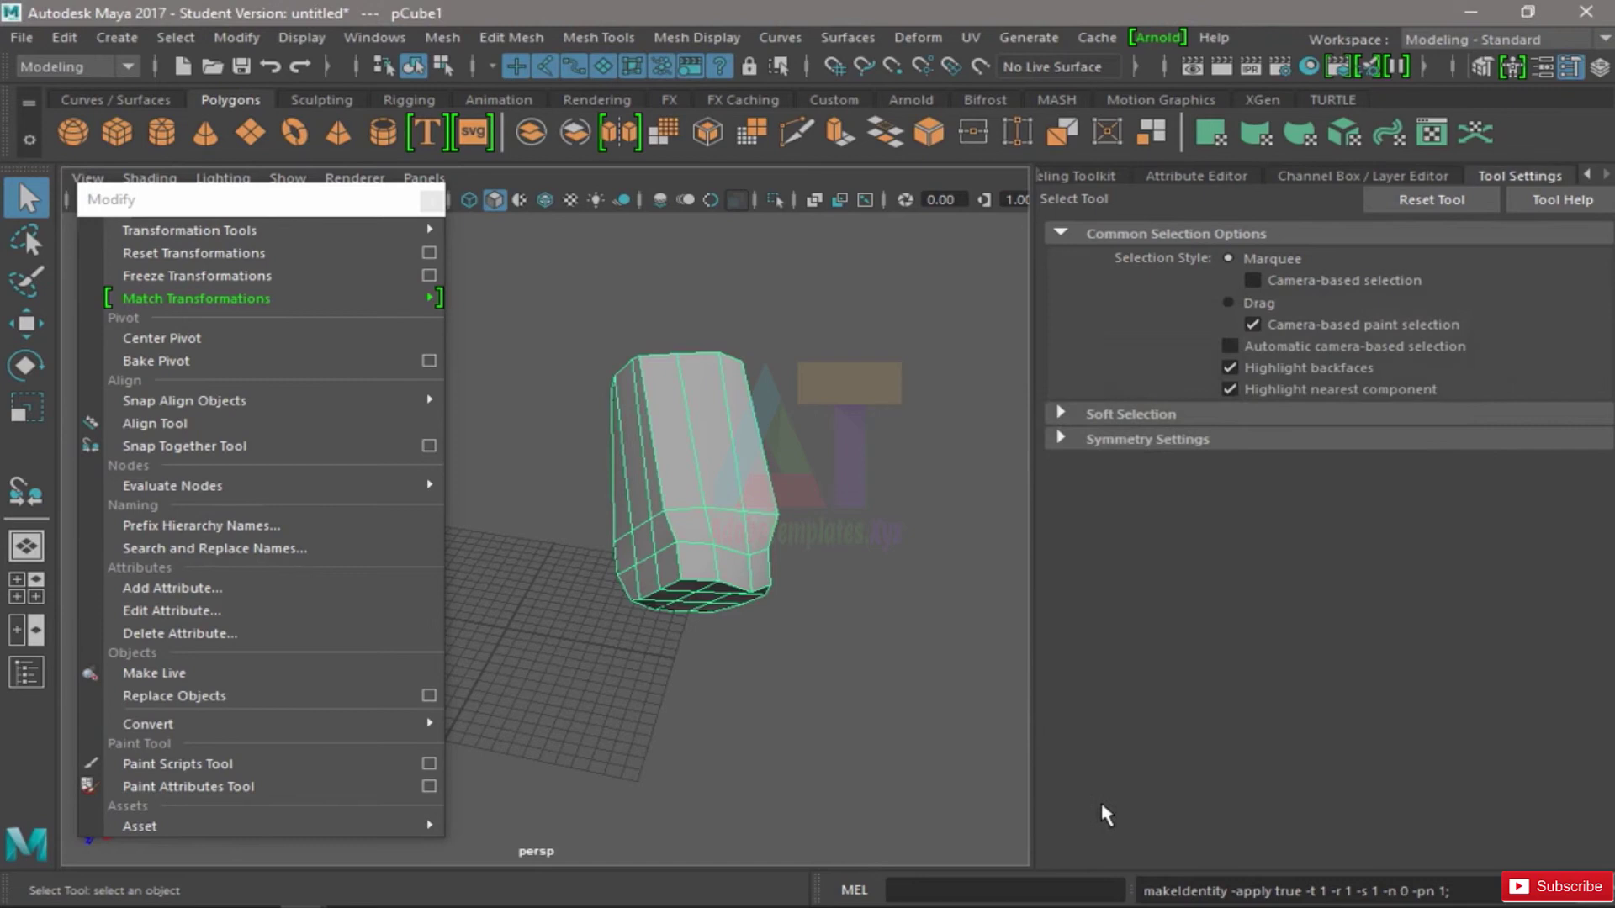
- Clear the selection and select the reshaped cube together with the sphere in the perspective view
{"action": "left_click", "coordinate": [867, 360]}
{"action": "left_click_drag", "start_coordinate": [789, 419], "coordinate": [425, 749]}
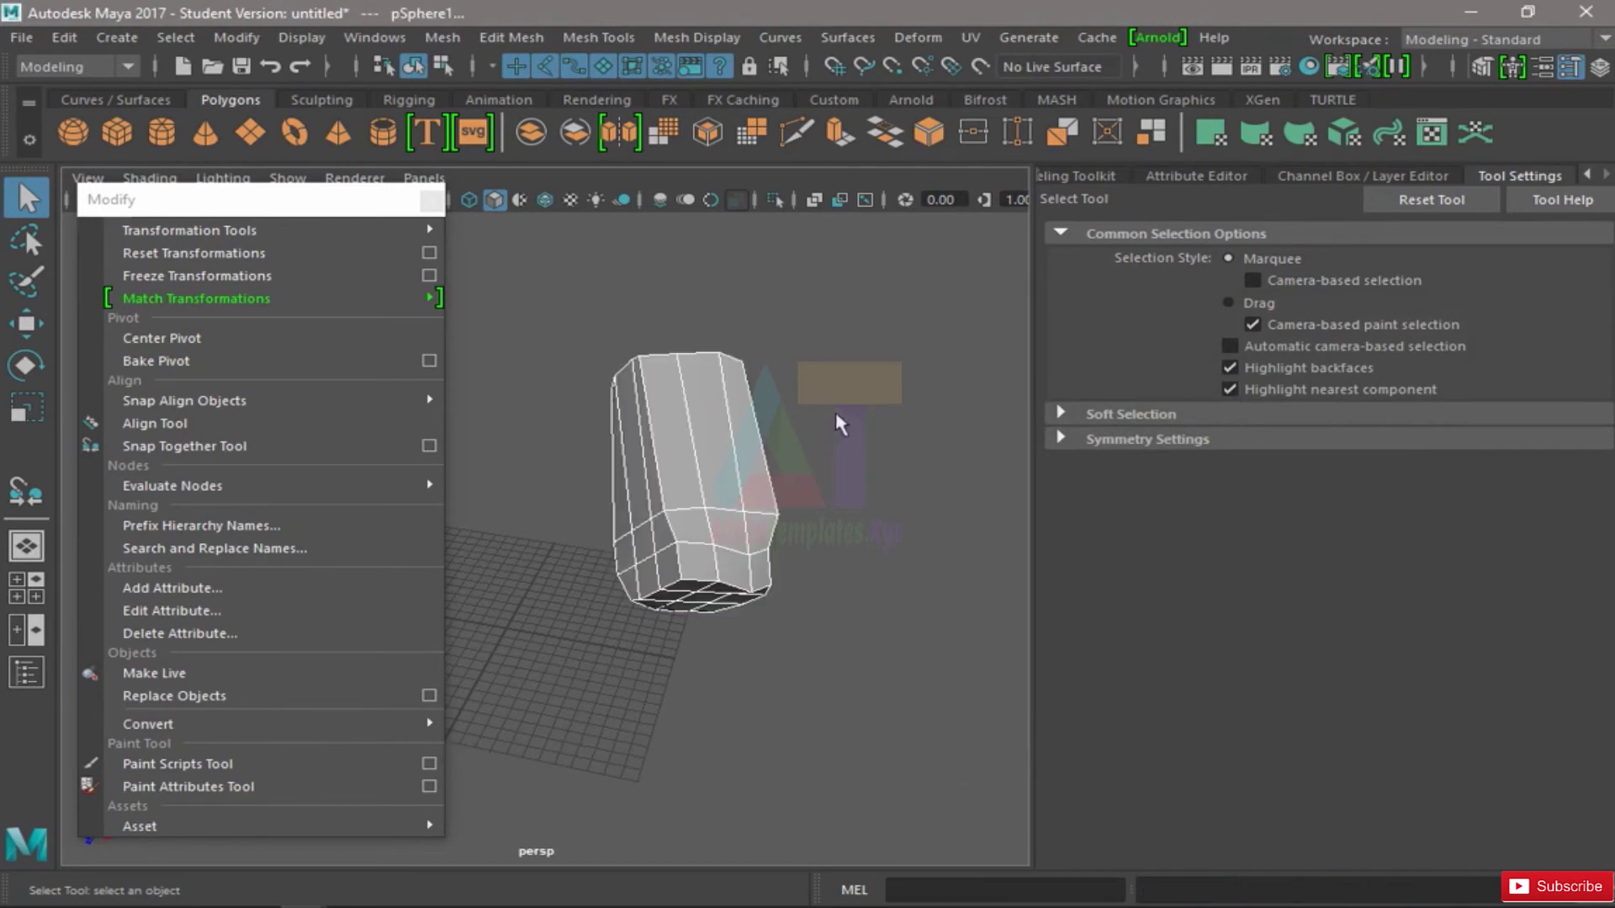